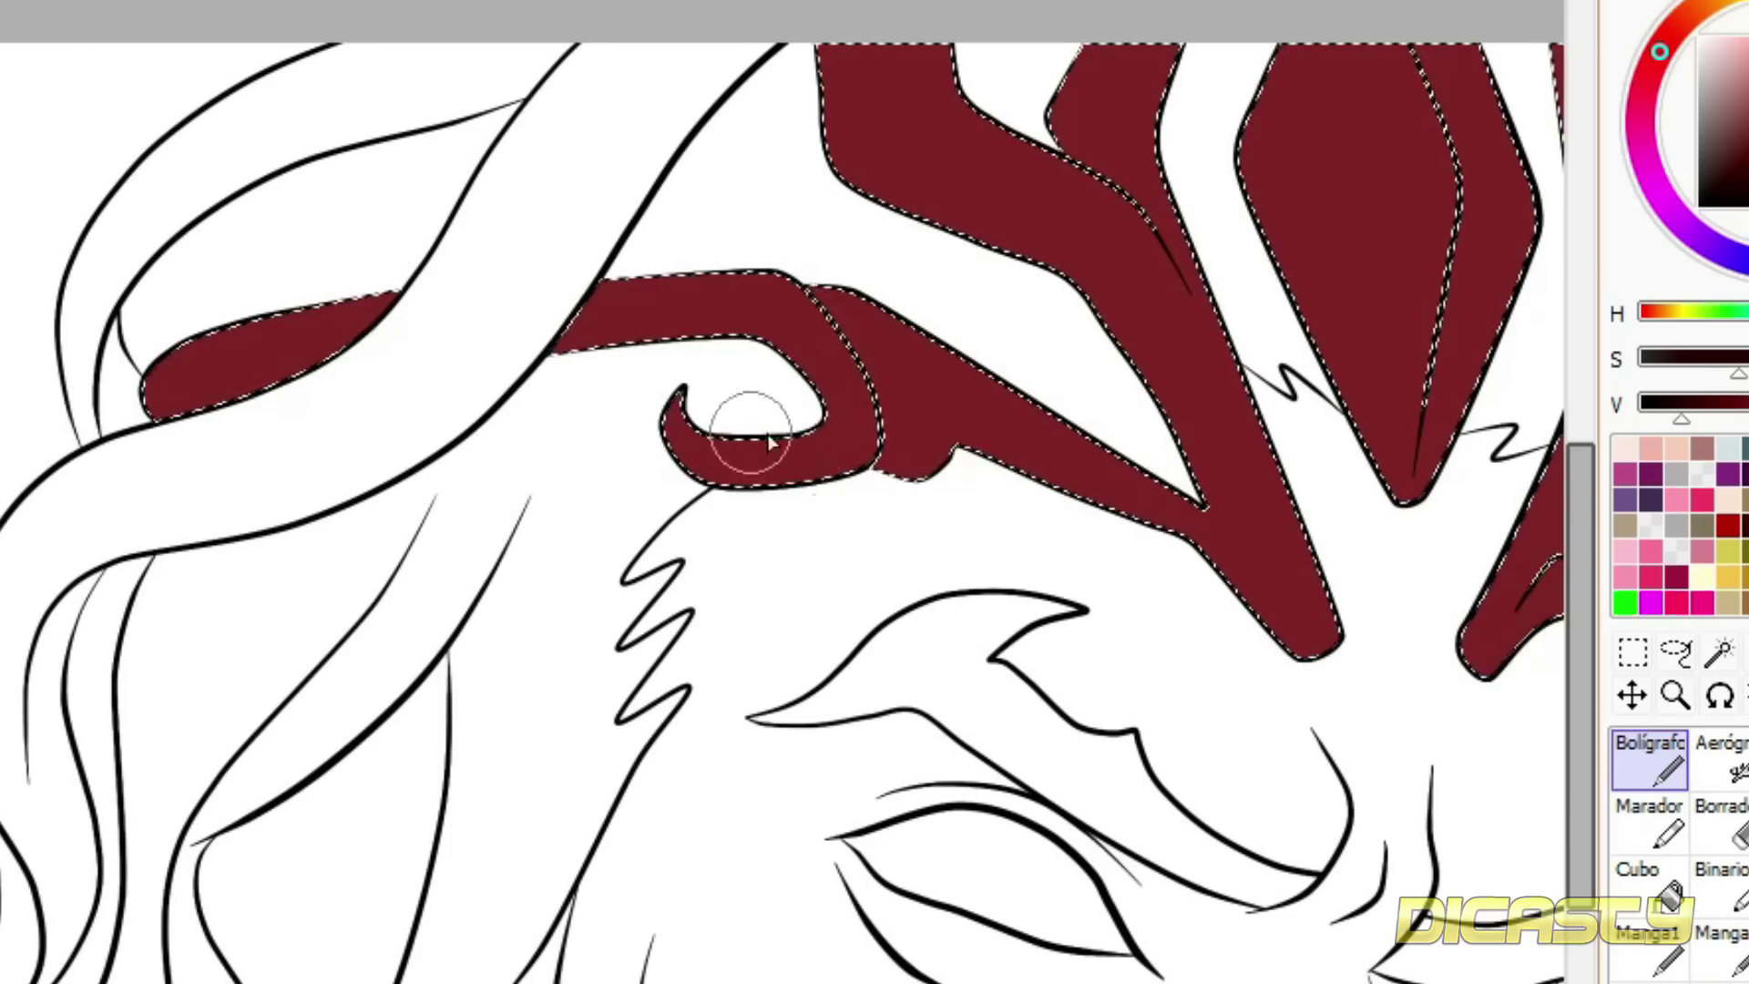
- Paint very dark red shadows along the lower edges of the crown's left side band, its curled end and the adjoining diagonal bar
drag(164, 428, 364, 382)
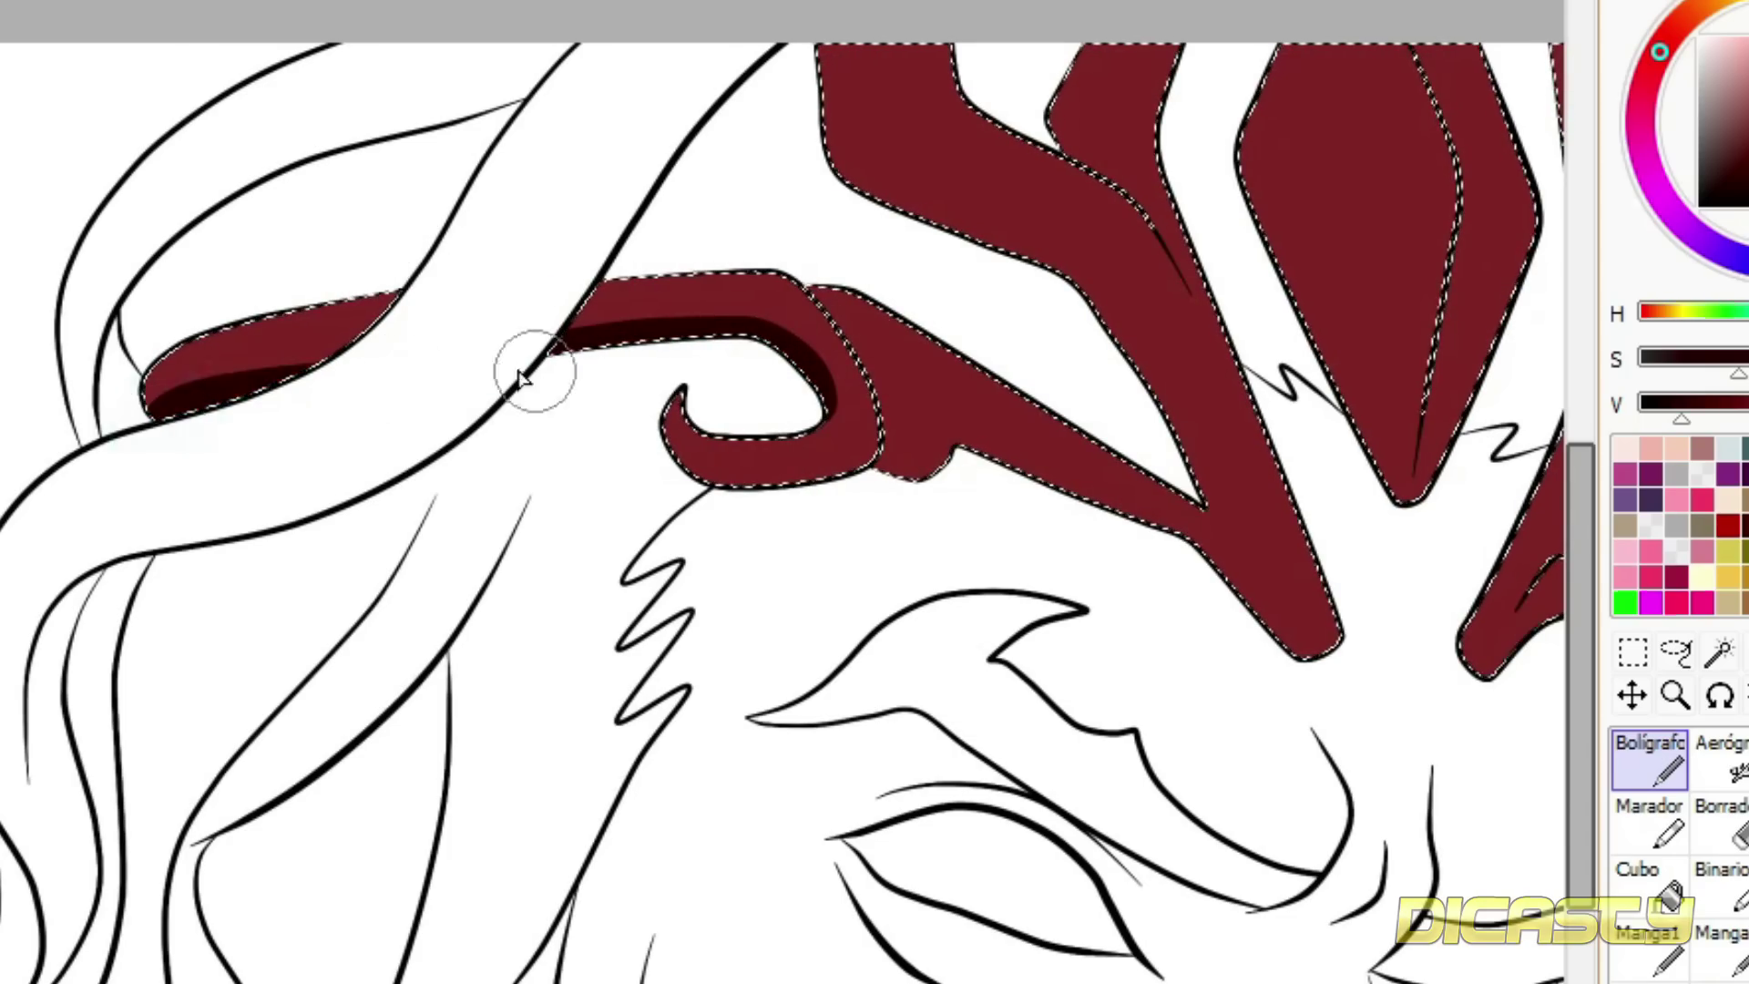
drag(159, 418, 383, 369)
mouse_move(664, 460)
mouse_down()
mouse_move(878, 429)
mouse_move(674, 451)
mouse_up()
key(ctrl+z)
click(872, 401)
mouse_move(849, 310)
mouse_down()
mouse_move(463, 309)
mouse_move(528, 483)
mouse_up()
mouse_move(449, 281)
mouse_down()
mouse_move(550, 477)
mouse_move(557, 449)
mouse_move(855, 582)
mouse_move(934, 638)
mouse_up()
drag(577, 426, 947, 642)
scroll(800, 292, up, 3)
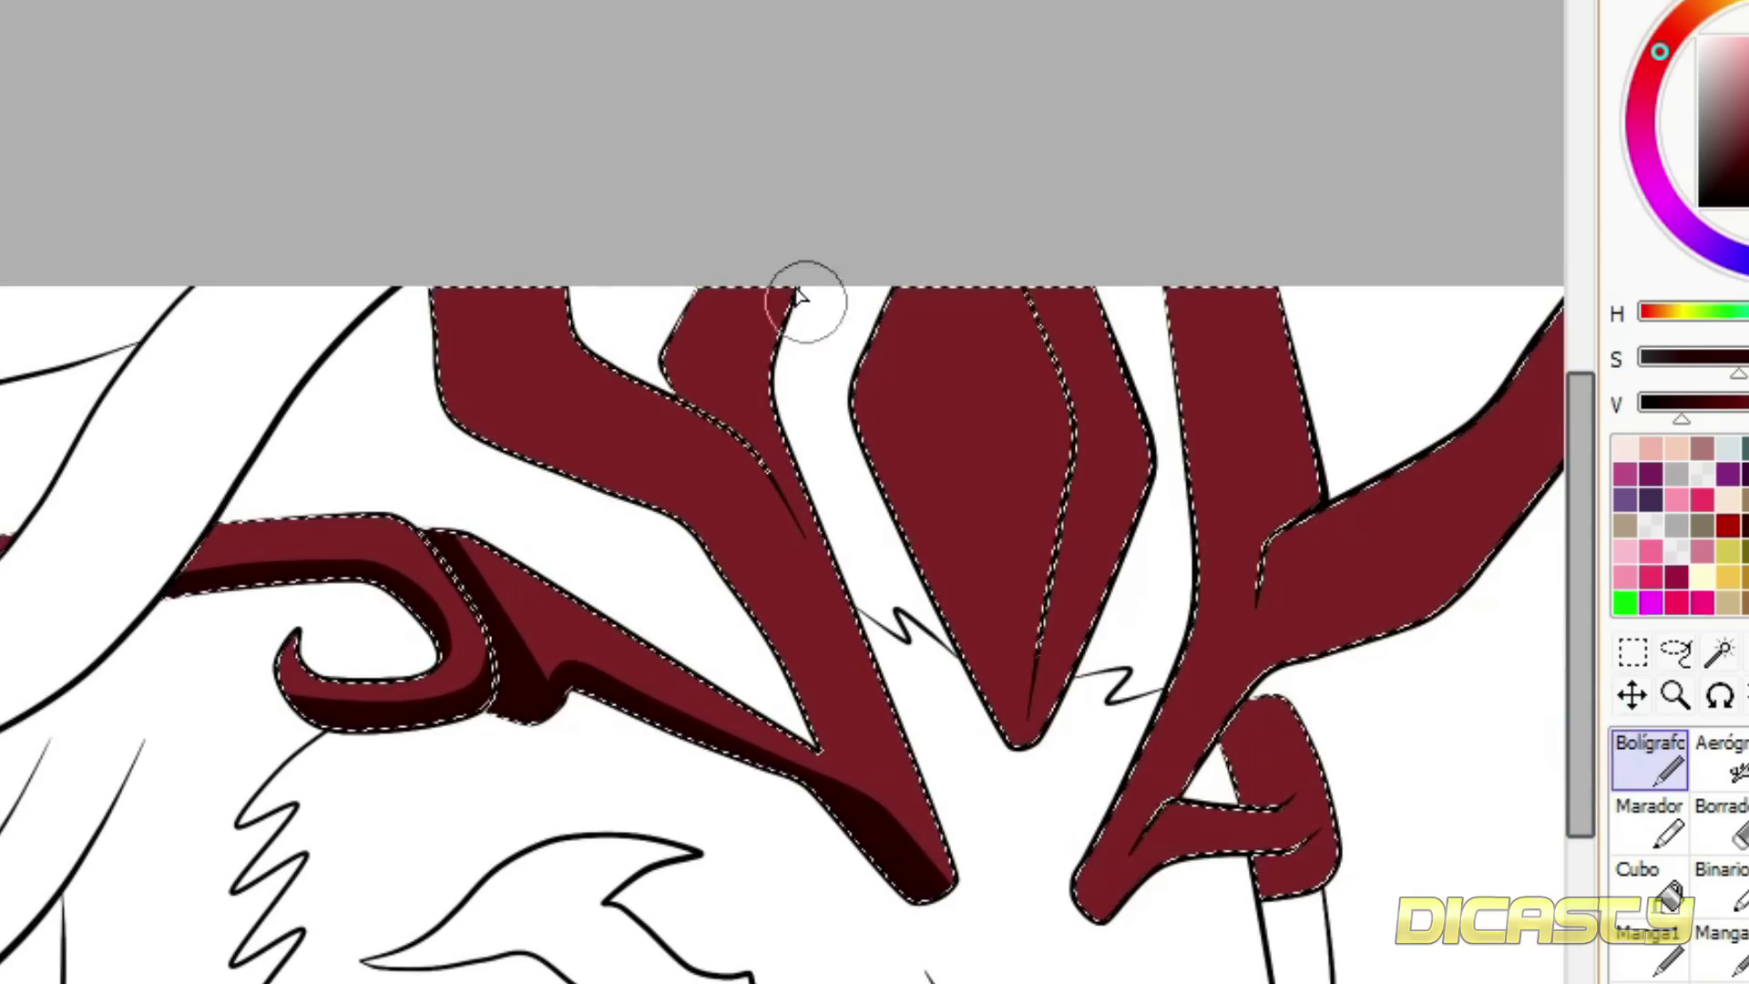
- Paint a very dark red shadow down the centre of the crown's leftmost prong and over its lower tip
mouse_move(484, 282)
mouse_down()
mouse_move(732, 475)
mouse_move(917, 769)
mouse_move(721, 457)
mouse_move(924, 902)
mouse_up()
drag(749, 581, 832, 737)
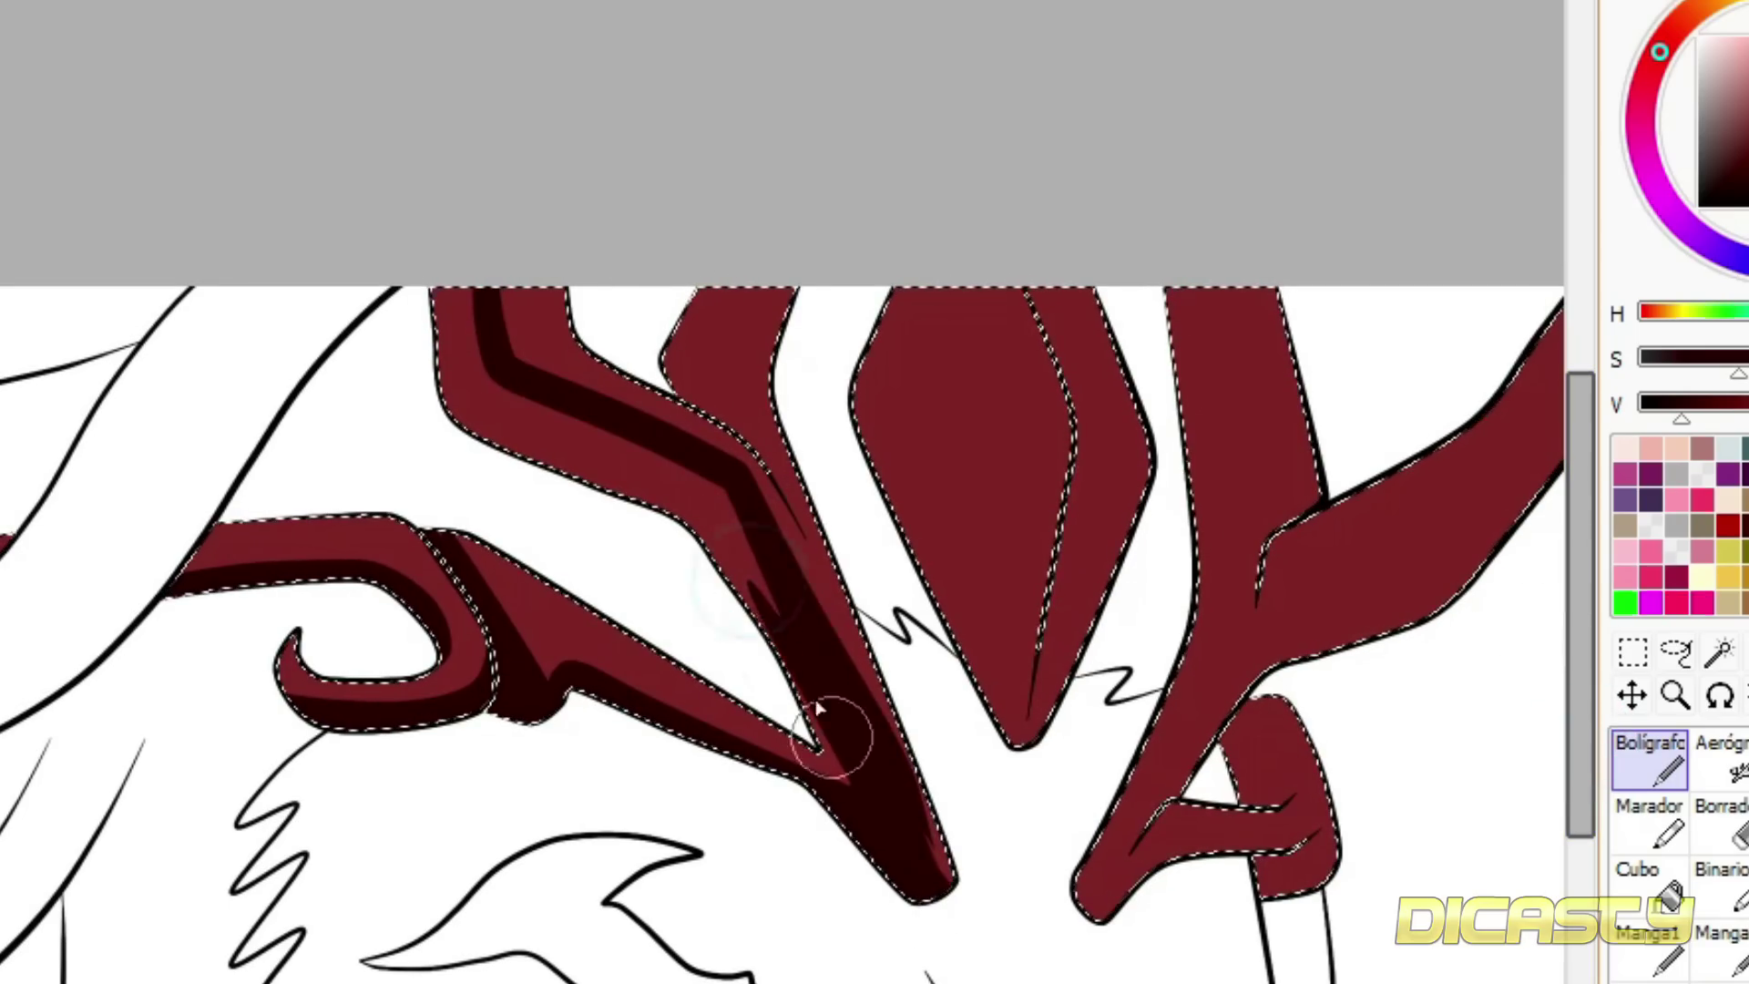
key(ctrl+z)
key(ctrl+z)
mouse_move(685, 417)
mouse_down()
mouse_move(902, 765)
mouse_move(955, 931)
mouse_up()
key(ctrl+z)
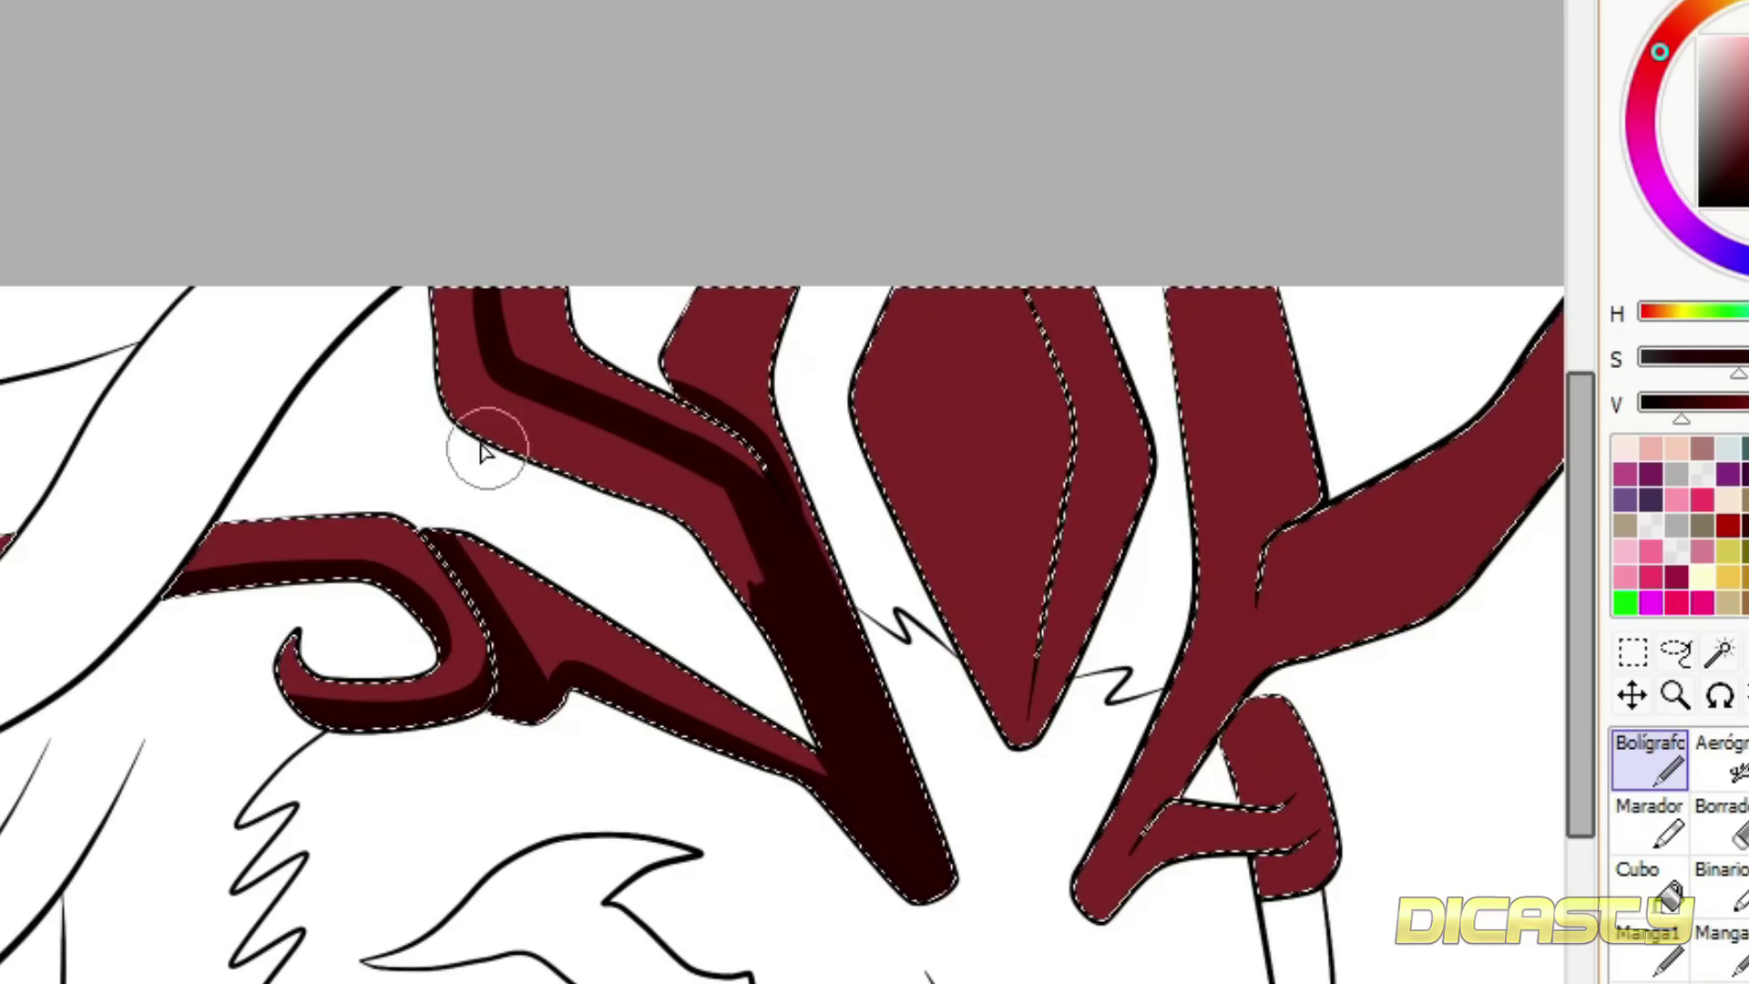
- Clean up the shadow edge on the leftmost prong and fill the short prong beside it with very dark red
drag(437, 410, 792, 555)
key(g)
click(729, 355)
key(n)
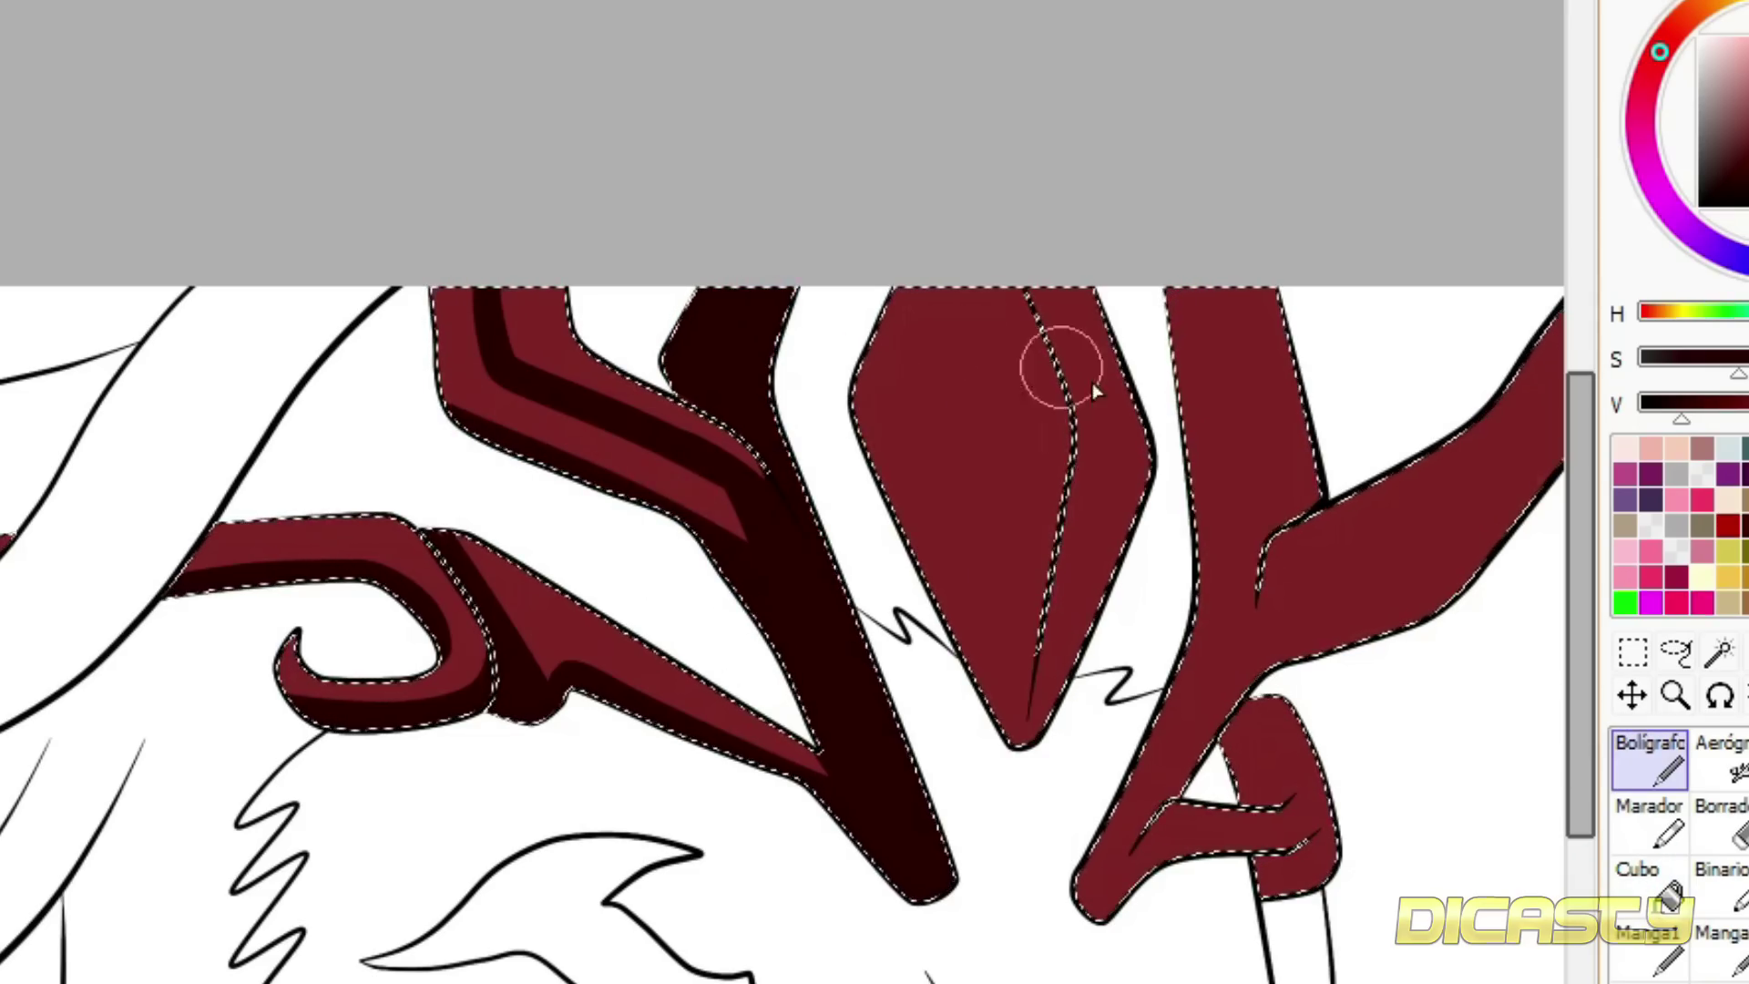
- Paint a dark shadow line beside the central spike's inner ridge and bucket-fill the remaining shadow areas of the spike
drag(999, 238, 1023, 719)
drag(1023, 719, 710, 719)
key(ctrl+z)
mouse_move(667, 248)
mouse_down()
mouse_move(724, 456)
mouse_move(706, 736)
mouse_up()
mouse_move(706, 273)
mouse_down()
mouse_move(763, 432)
mouse_move(764, 572)
mouse_move(719, 695)
mouse_up()
key(ctrl+z)
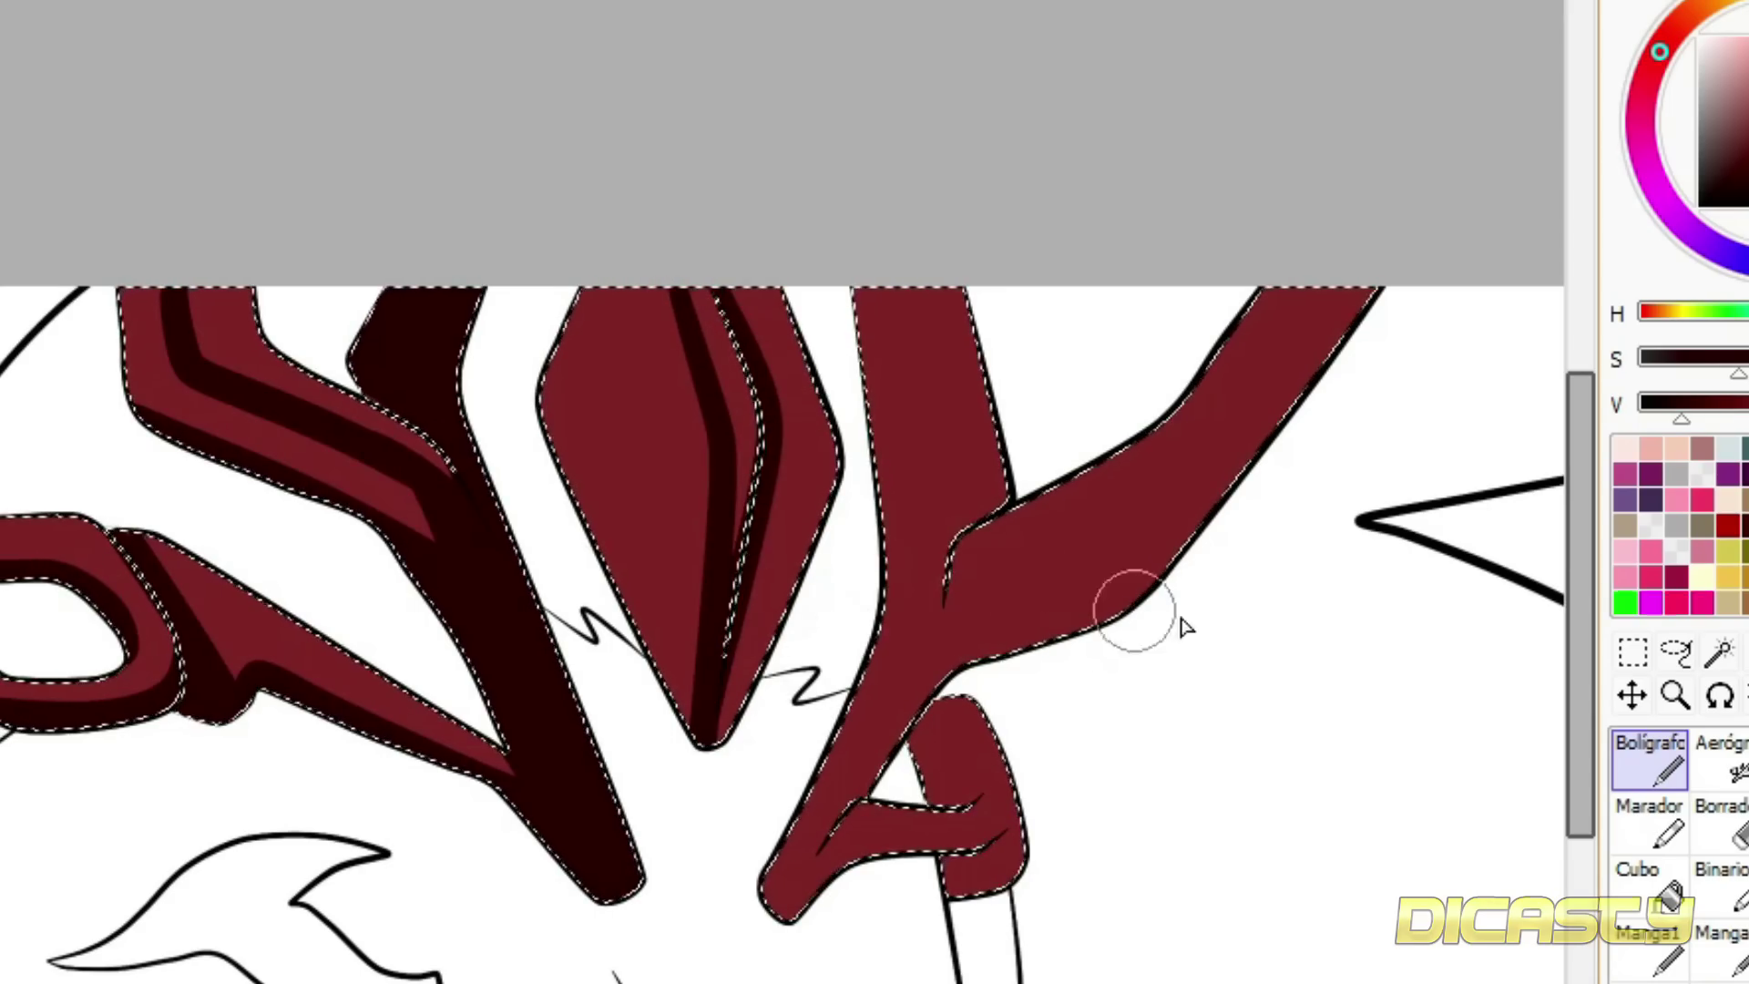
click(1647, 879)
click(672, 452)
- Paint very dark red shadows along the crown's right prong and the underside of its outward branch
click(1648, 756)
click(894, 244)
drag(894, 247, 901, 615)
mouse_move(945, 539)
mouse_down()
mouse_move(930, 624)
mouse_move(1136, 574)
mouse_up()
key(ctrl+z)
mouse_move(952, 583)
mouse_down()
mouse_move(1374, 332)
mouse_move(1093, 654)
mouse_up()
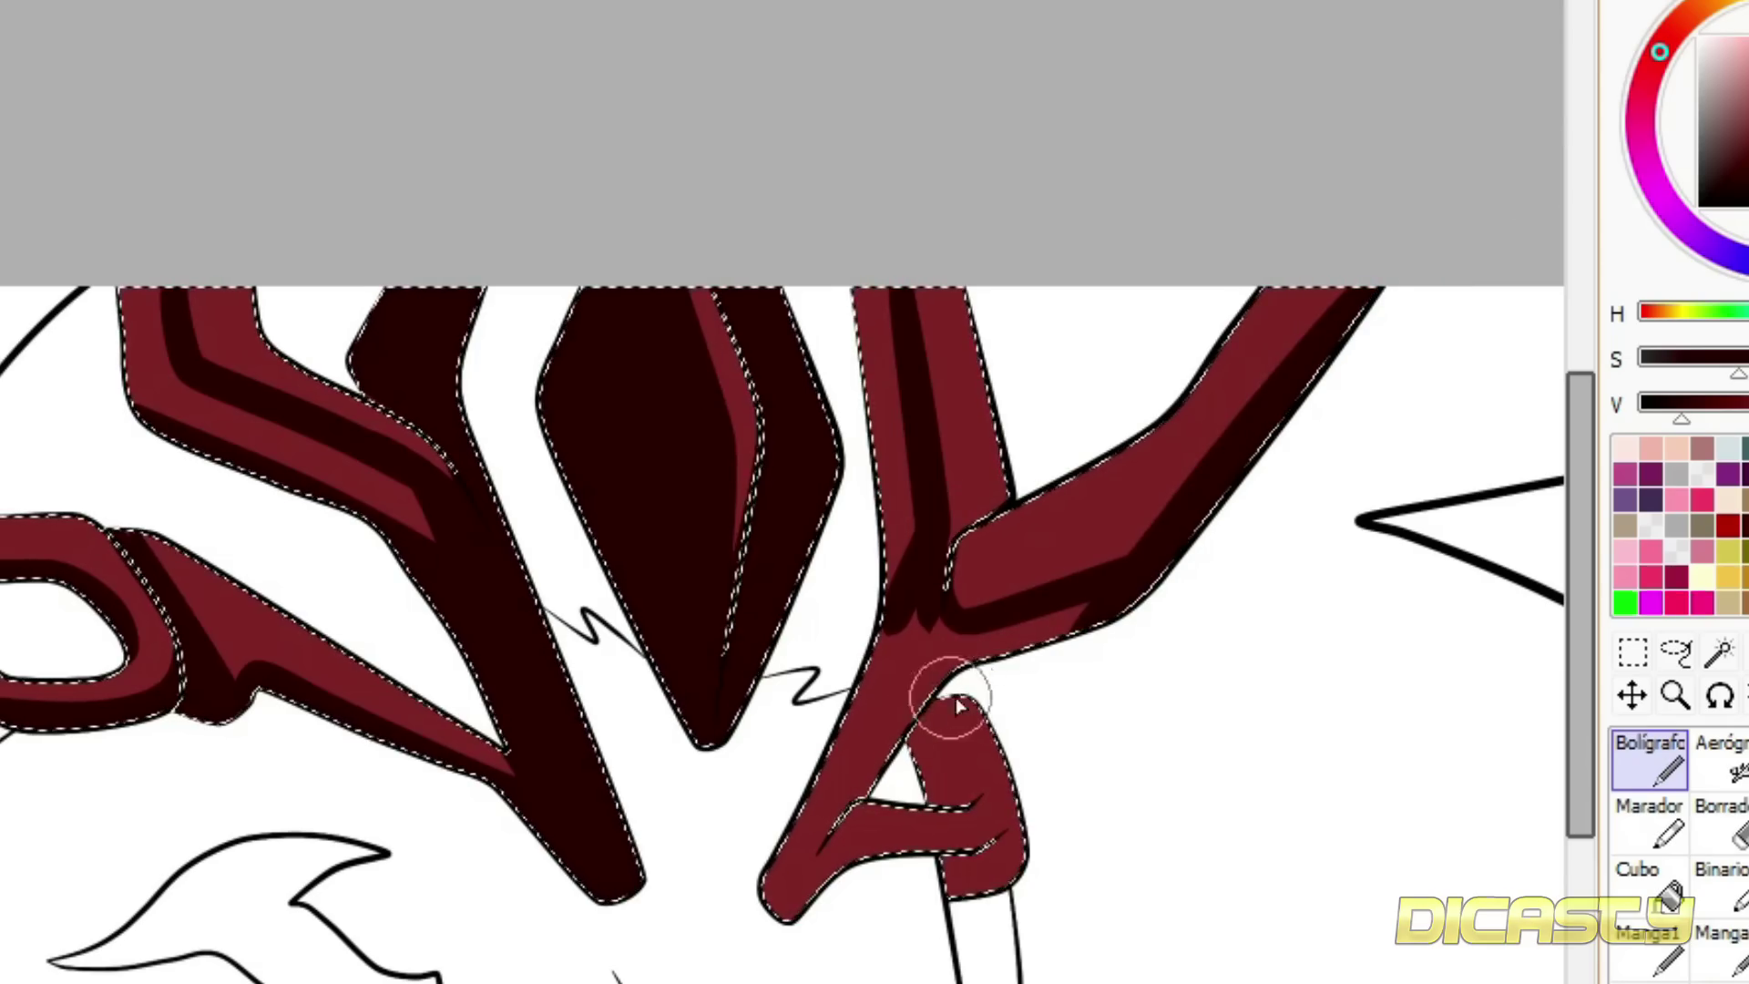
key(ctrl+z)
- Outline shadows on the small clasp below the right prong and bucket-fill the enclosed areas of clasp and prong with dark red
drag(999, 830, 888, 859)
drag(964, 766, 993, 916)
click(1644, 873)
click(842, 751)
click(933, 779)
click(891, 532)
click(955, 878)
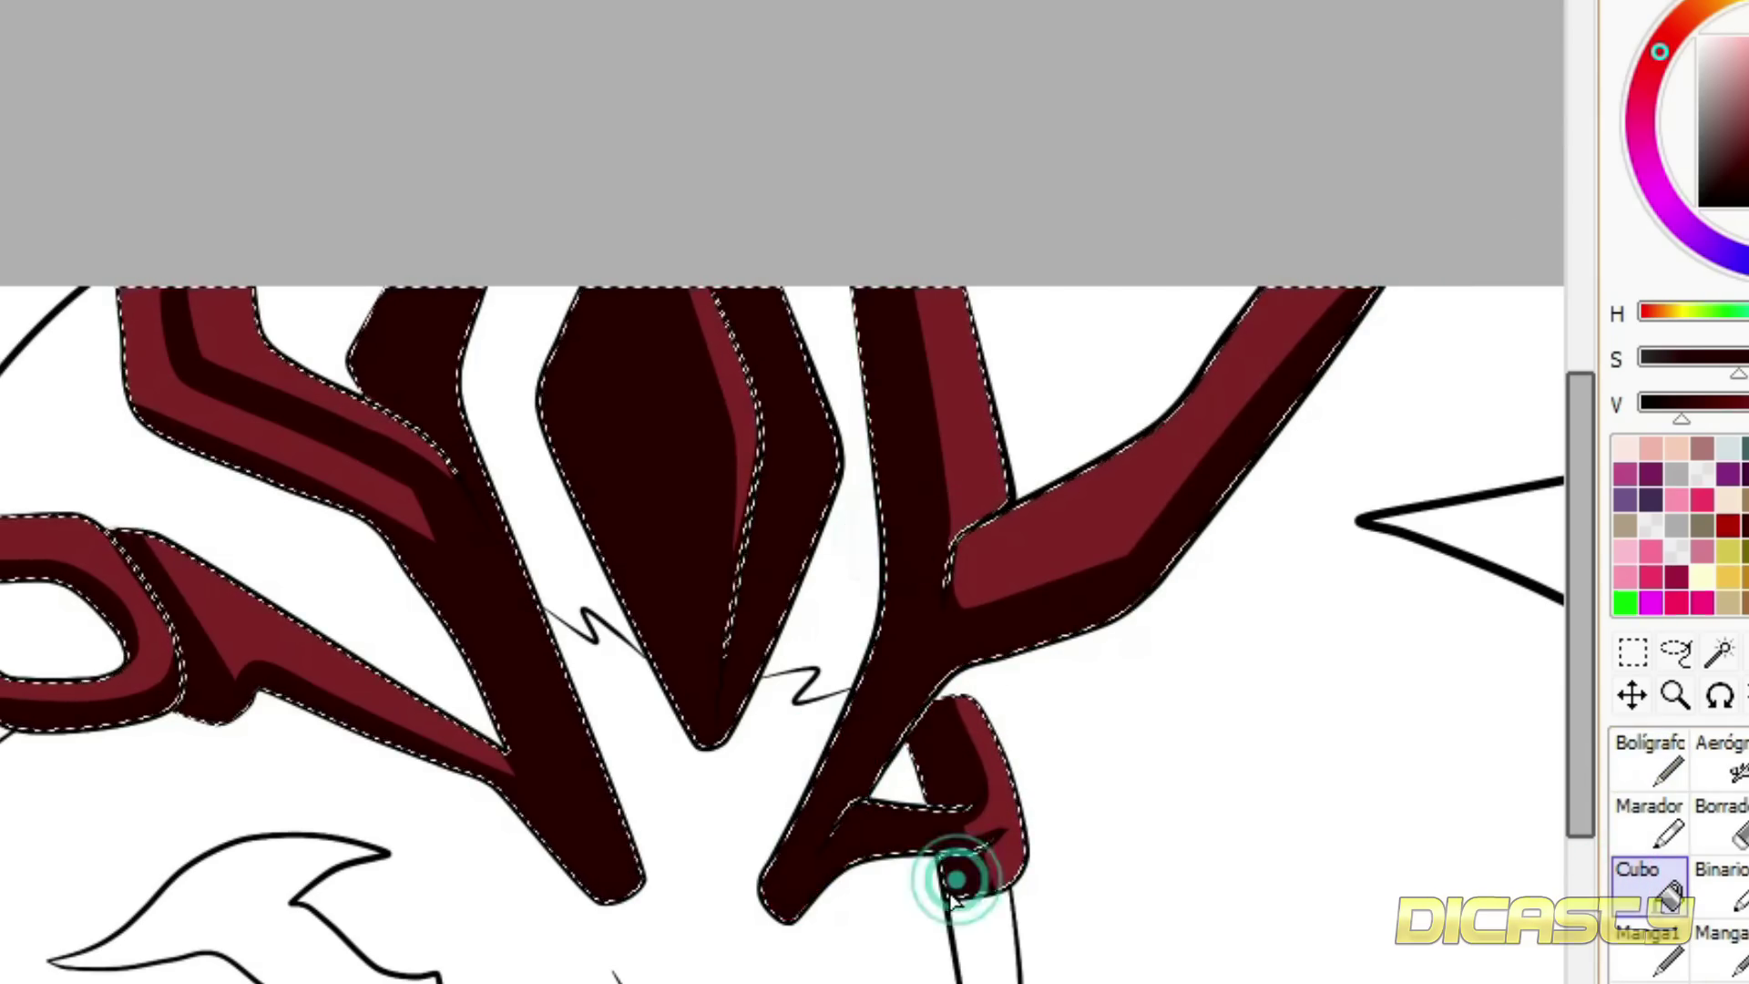
- Choose a pale pink and paint highlights along the crown's left side band and the diagonal bar
drag(897, 781, 1499, 782)
alt+click(665, 557)
click(1648, 758)
mouse_move(1744, 73)
mouse_down()
mouse_move(1741, 38)
mouse_move(1718, 37)
mouse_up()
drag(63, 593, 309, 524)
mouse_move(465, 538)
mouse_down()
mouse_move(741, 554)
mouse_move(1055, 729)
mouse_up()
- Paint a tapered pale pink highlight on the leftmost prong and trim its edges with the sampled crown reds
drag(893, 583, 353, 344)
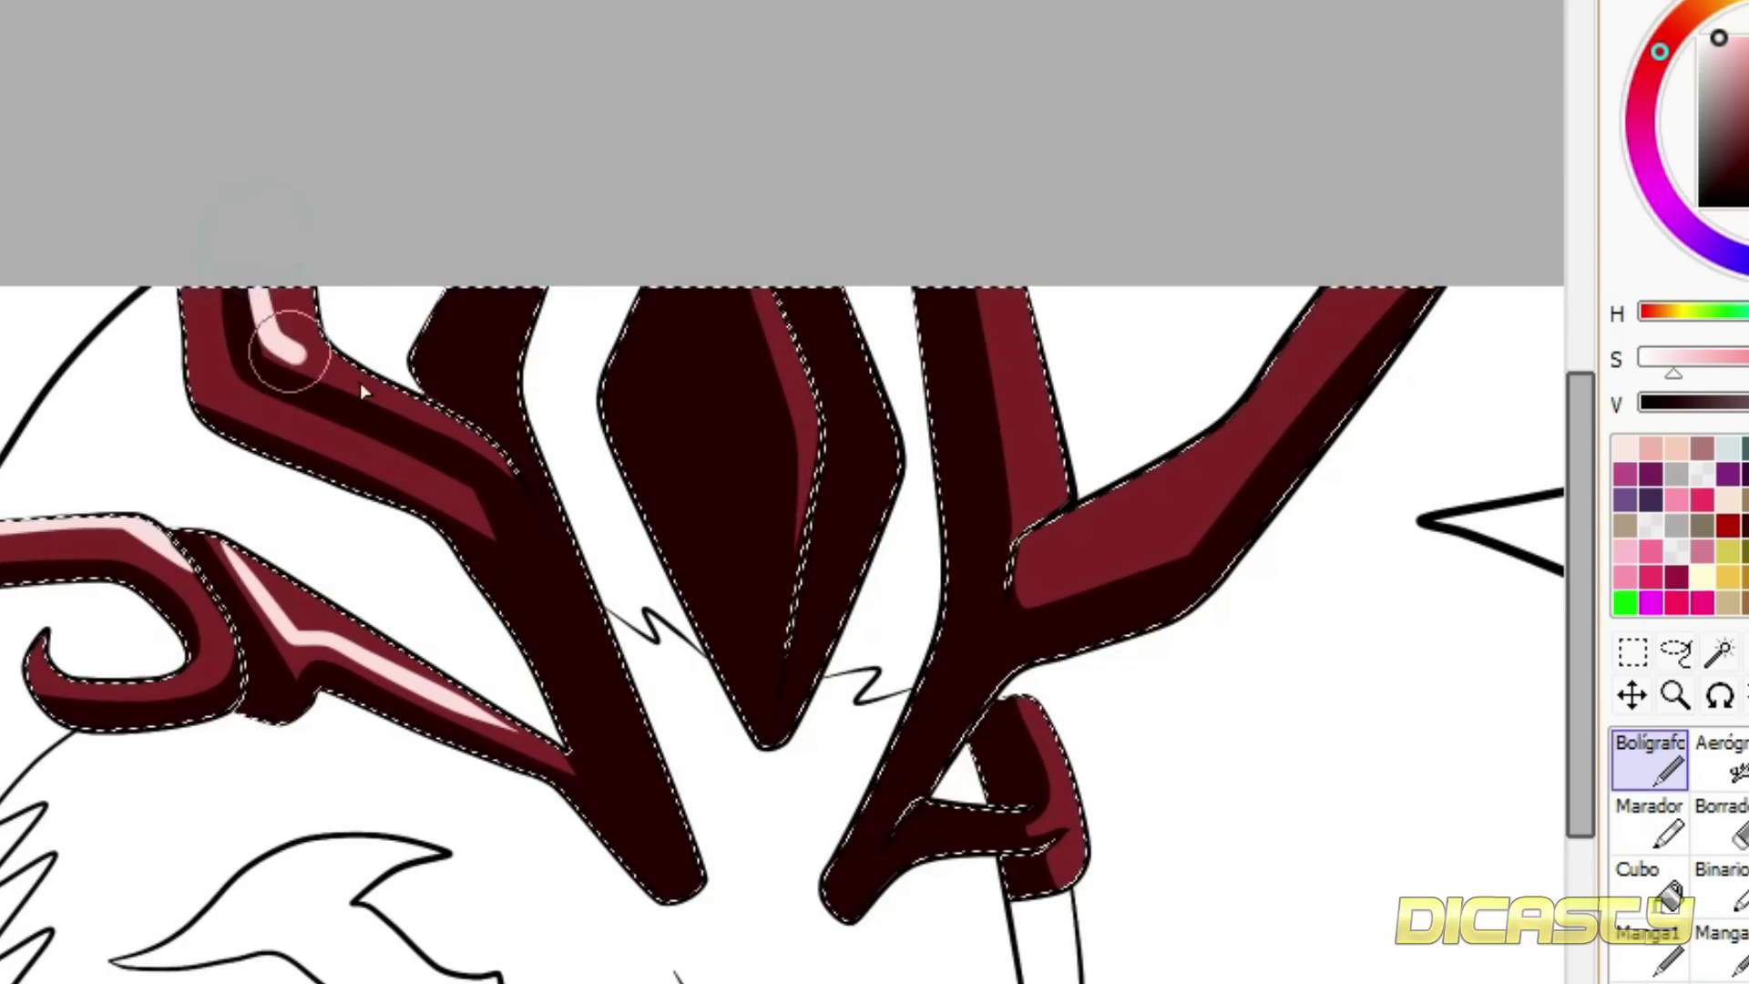
drag(242, 273, 372, 414)
mouse_move(250, 261)
mouse_down()
mouse_move(441, 453)
mouse_move(463, 447)
mouse_up()
key(ctrl+z)
right_click(461, 439)
drag(369, 406, 473, 455)
drag(330, 383, 506, 456)
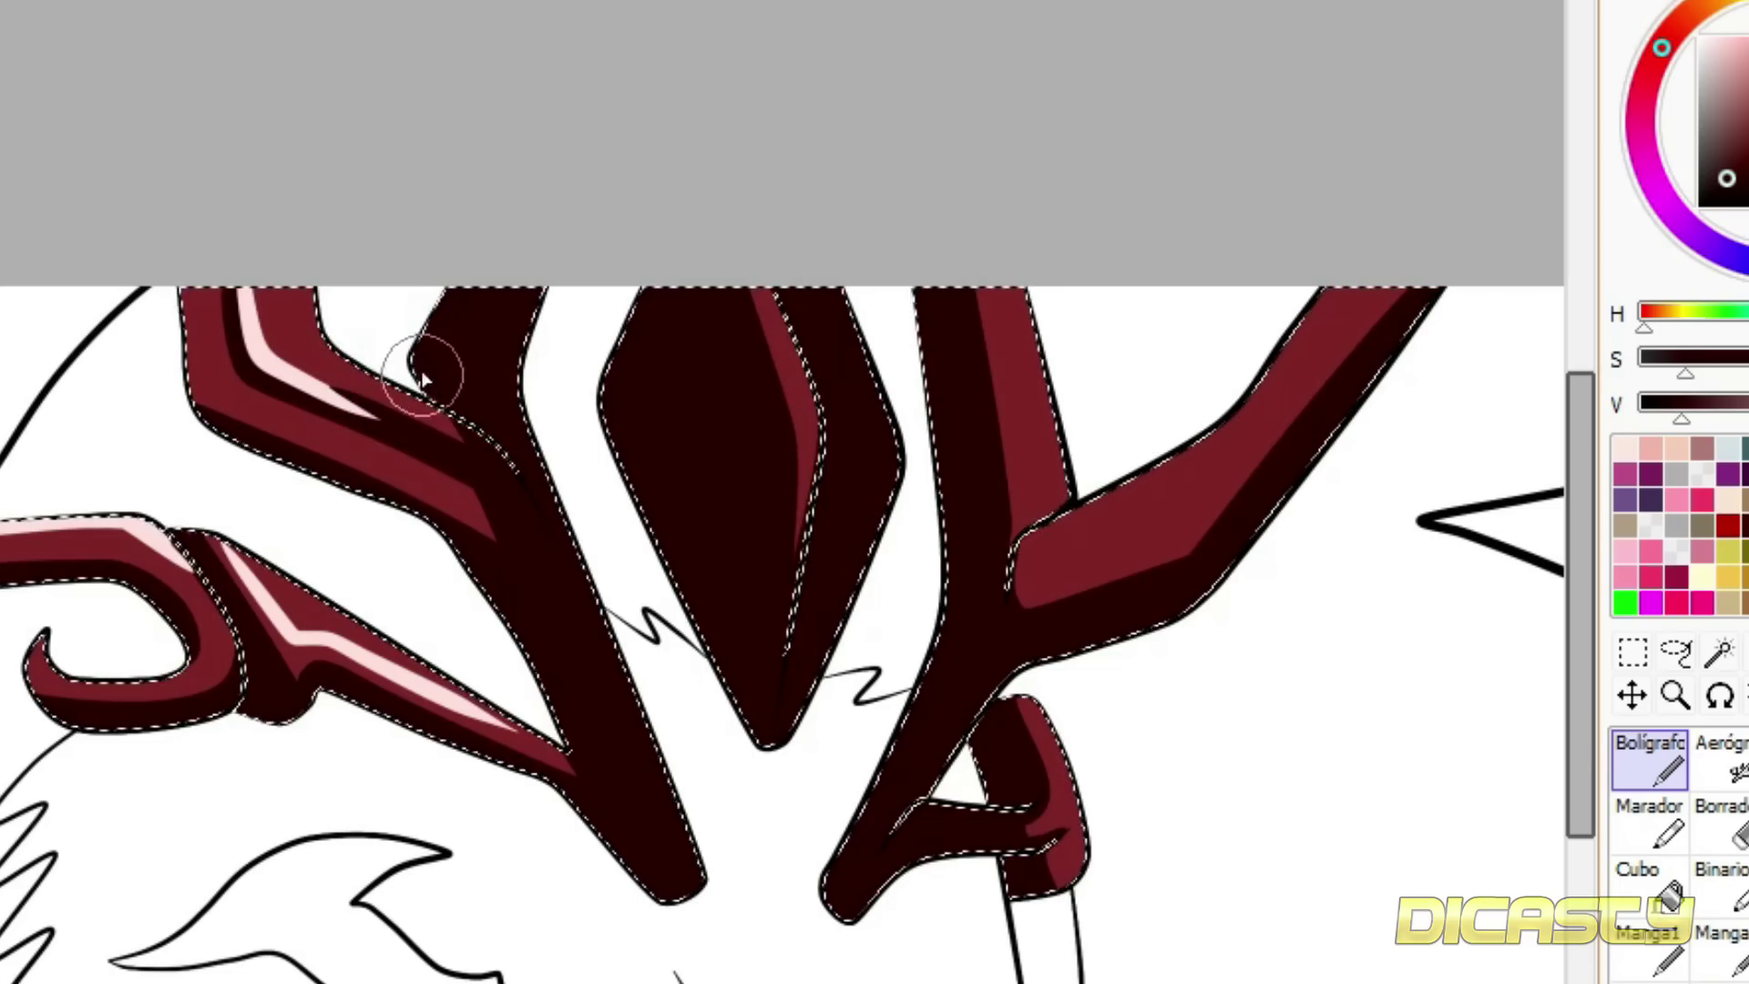
- Sample the pale pink again and paint highlights on the central spike's ridge, the right prong, its branch and the small clasp
alt+click(261, 358)
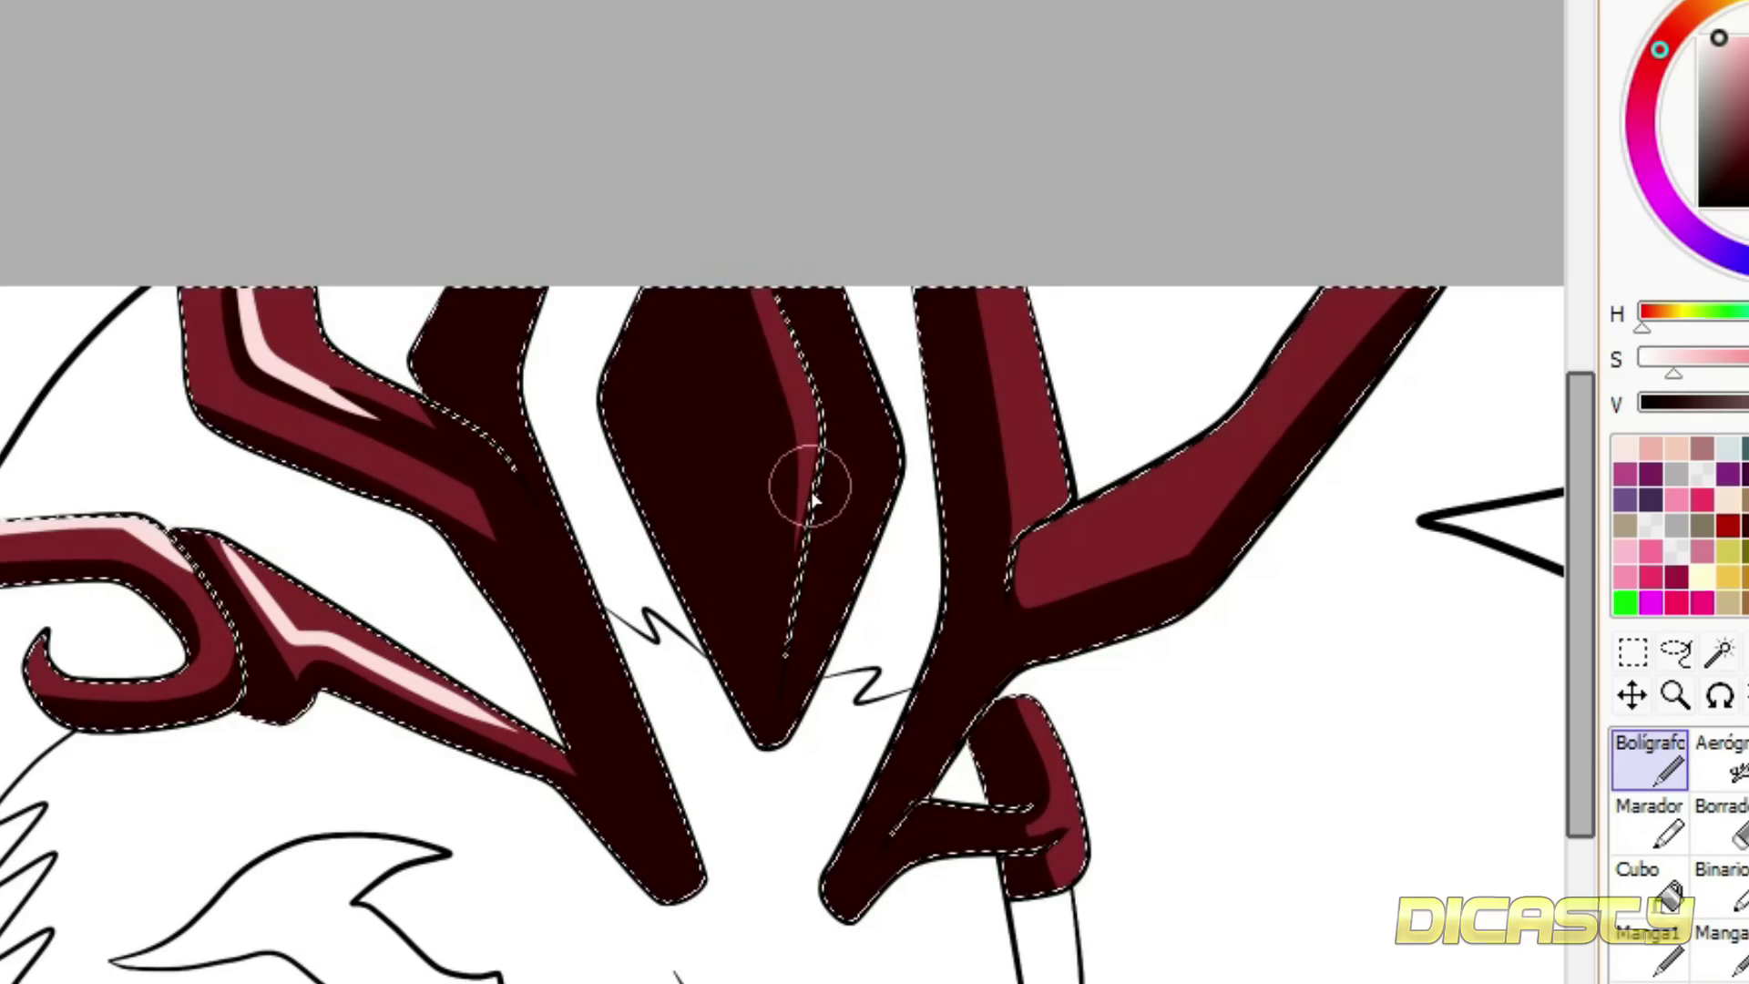
drag(749, 273, 808, 488)
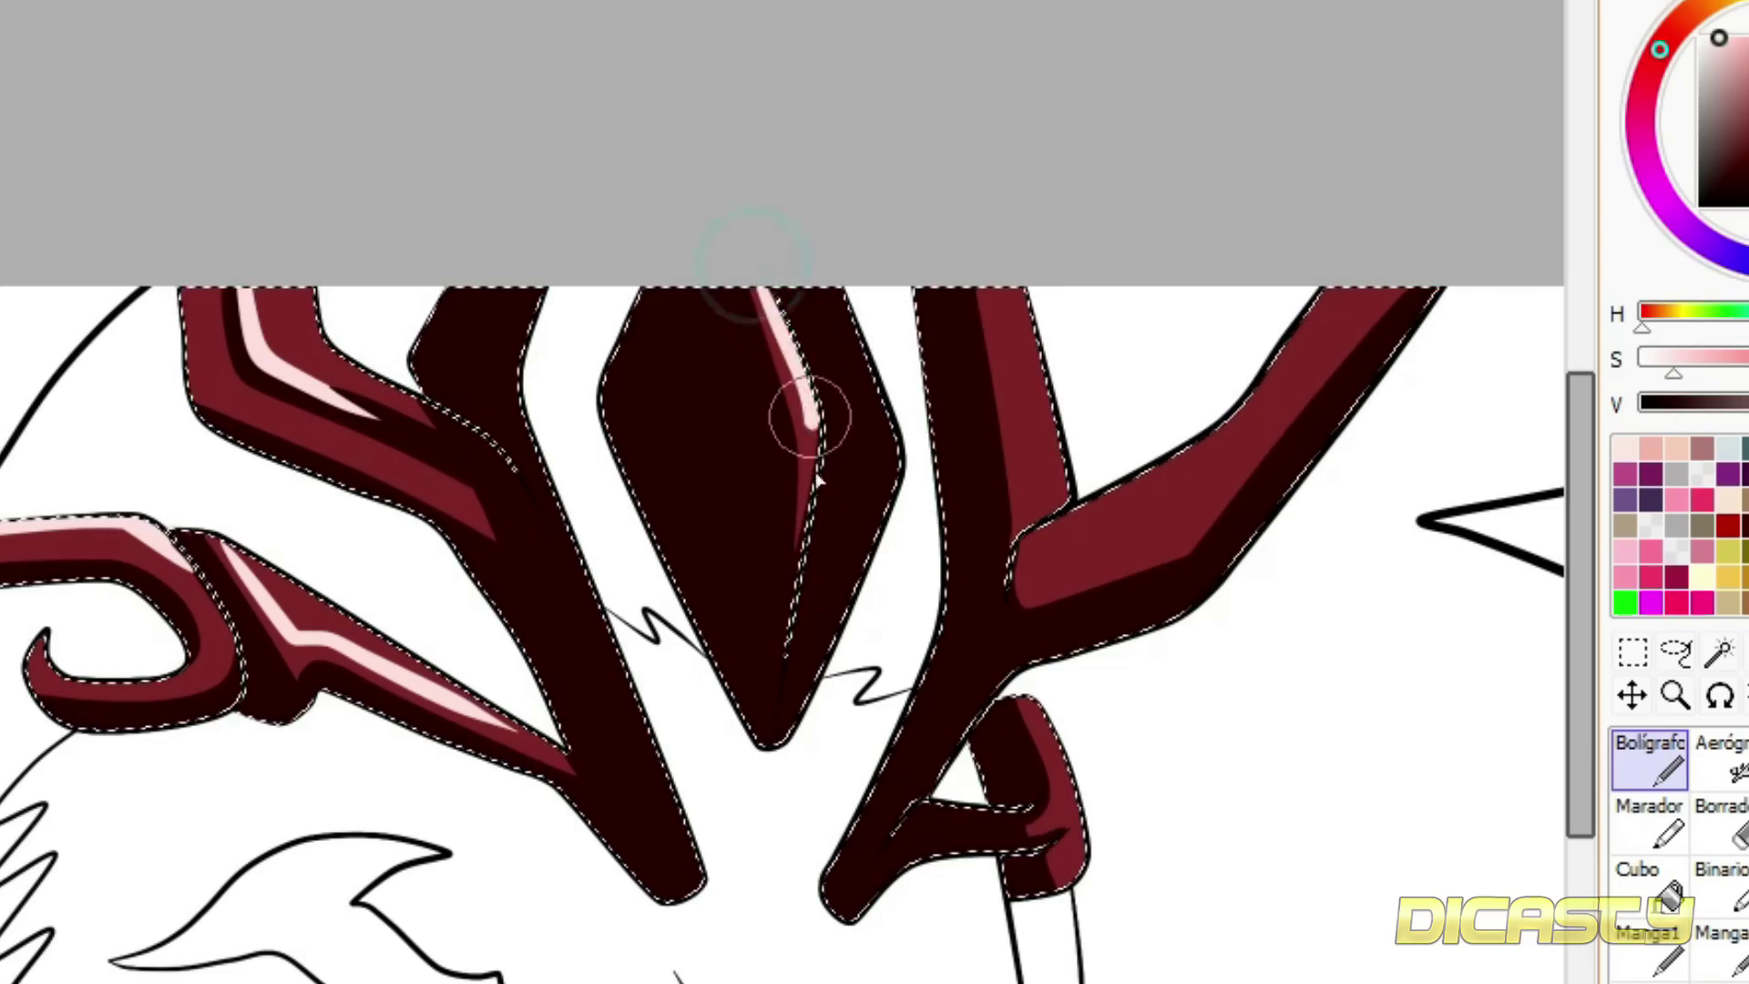
drag(1054, 505, 1009, 278)
mouse_move(1025, 538)
mouse_down()
mouse_move(1210, 447)
mouse_move(1346, 281)
mouse_up()
mouse_move(1028, 702)
mouse_down()
mouse_move(1068, 802)
mouse_move(1050, 818)
mouse_up()
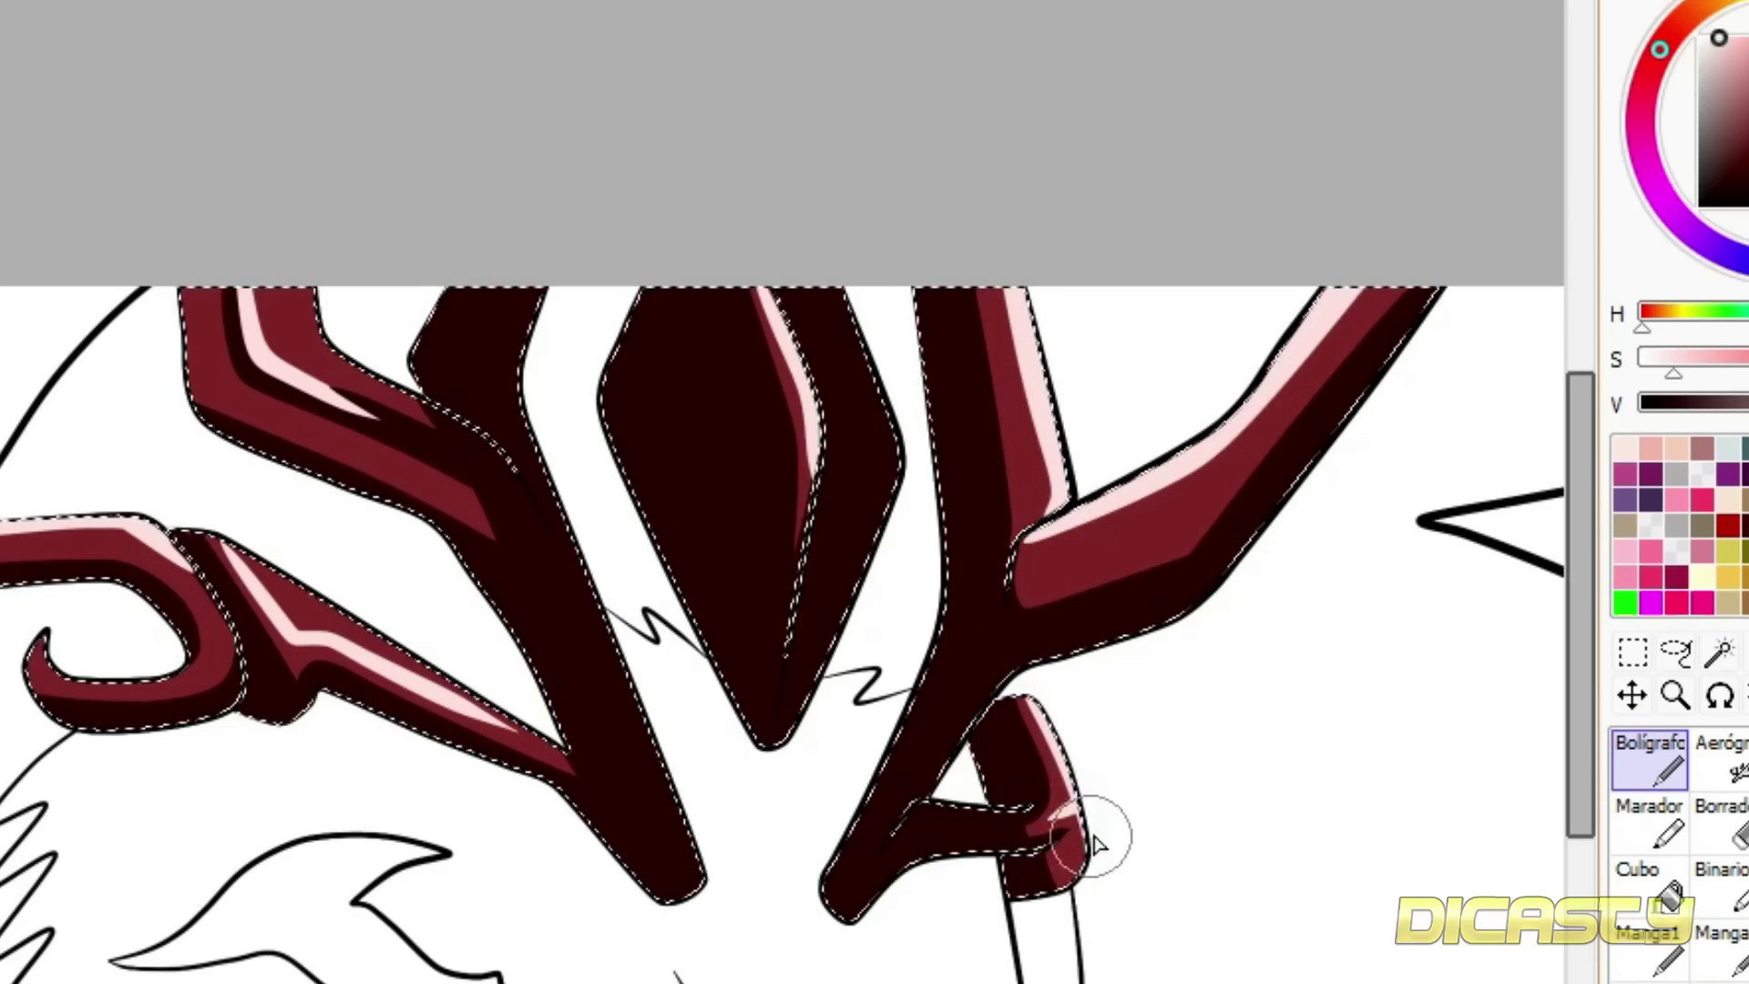
- Sample the mid red and paint and bucket-fill a lighter diamond-shaped facet on the left half of the central spike
right_click(1020, 445)
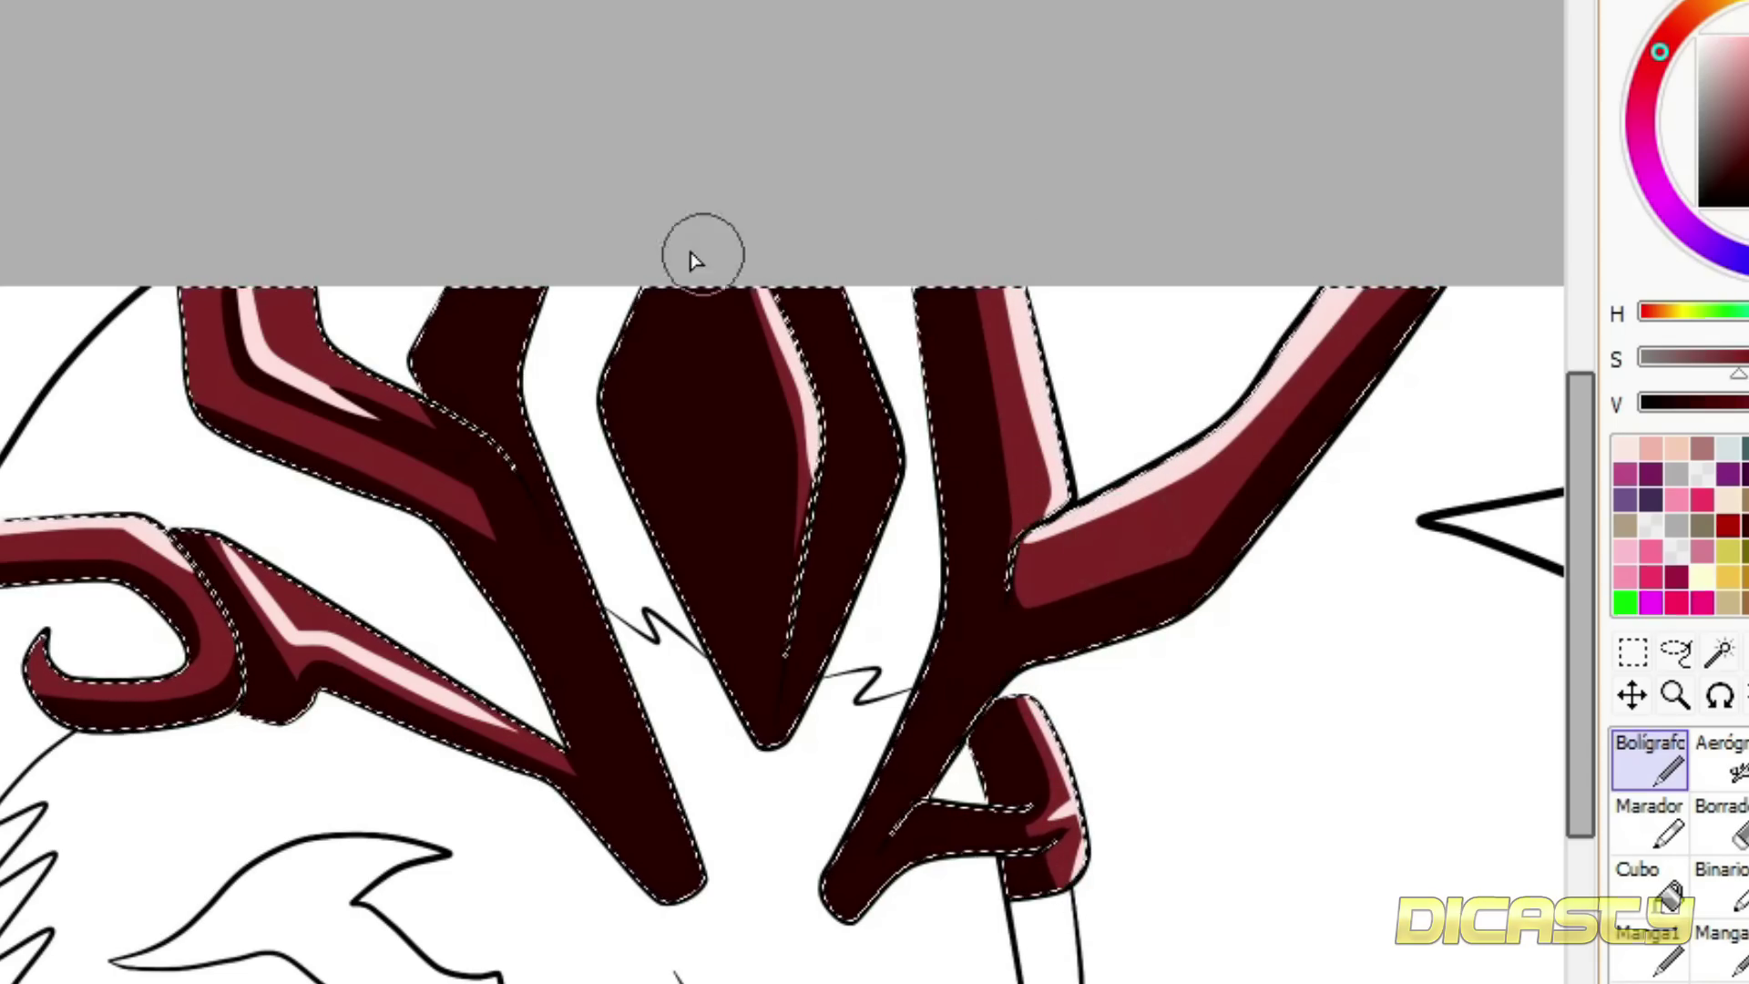
key(ctrl+z)
mouse_move(695, 237)
mouse_down()
mouse_move(647, 421)
mouse_move(736, 287)
mouse_move(758, 433)
mouse_up()
click(1659, 883)
click(710, 382)
right_click(754, 634)
right_click(700, 402)
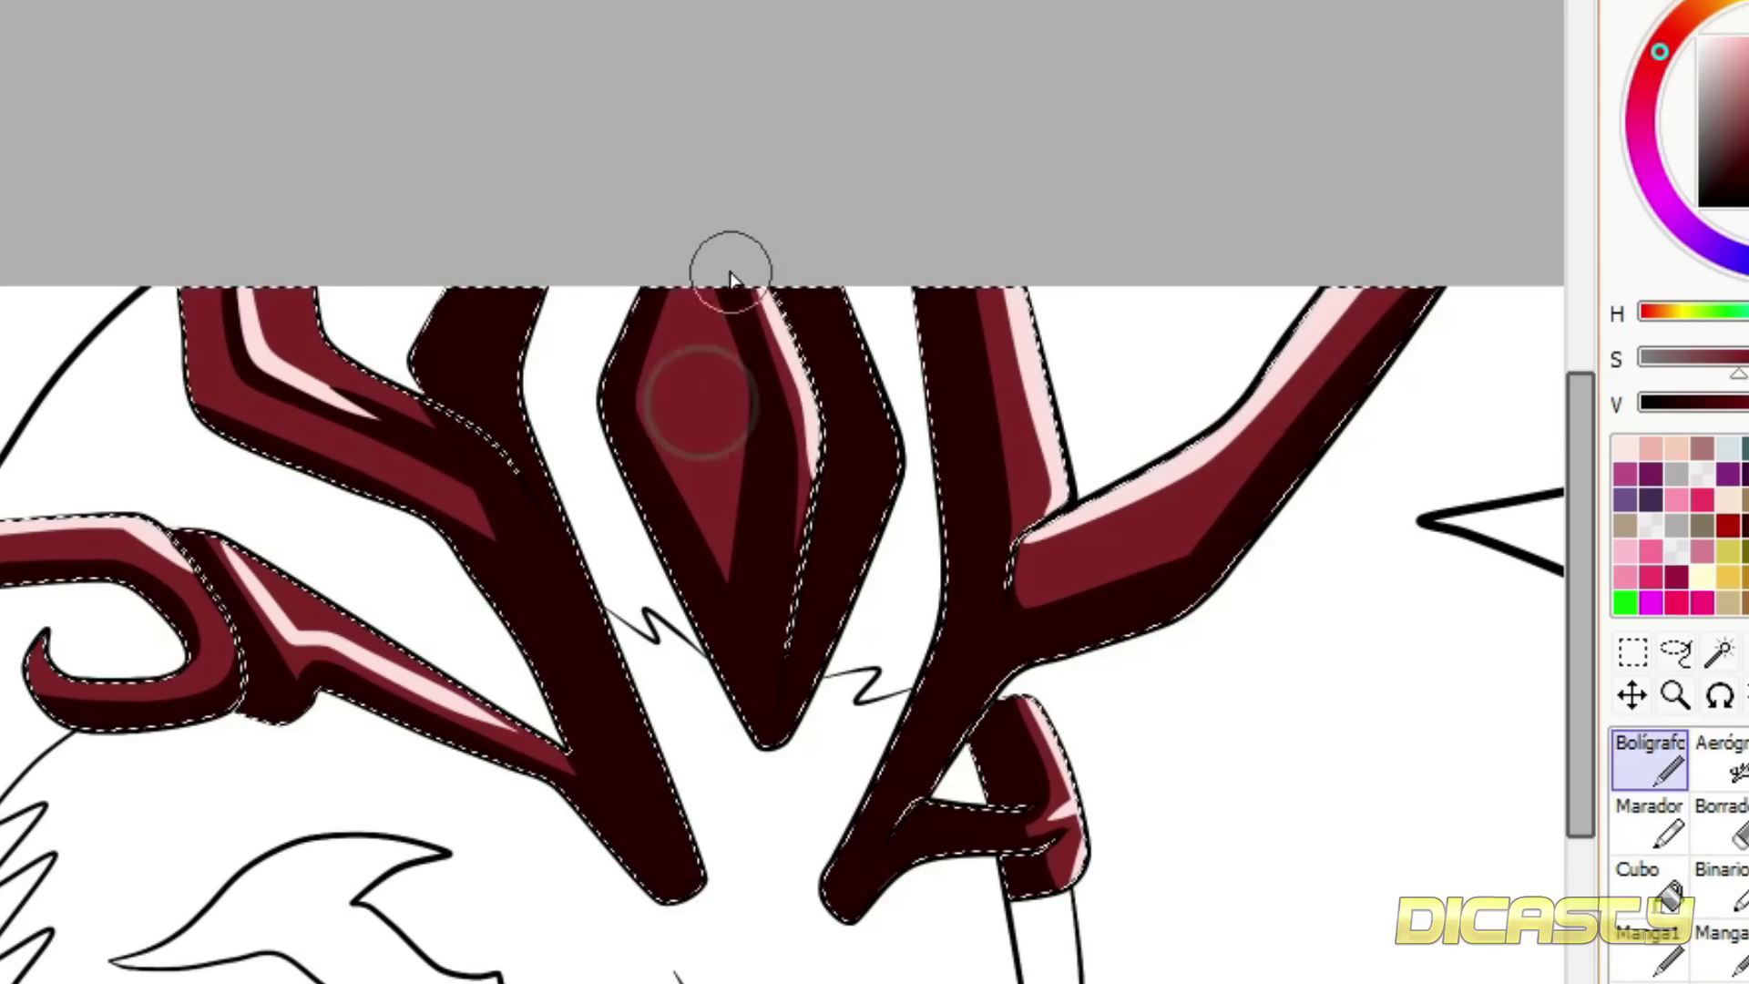
- Sample the dark red and refine the shadow strip between the central spike's facet and its ridge highlight
right_click(777, 692)
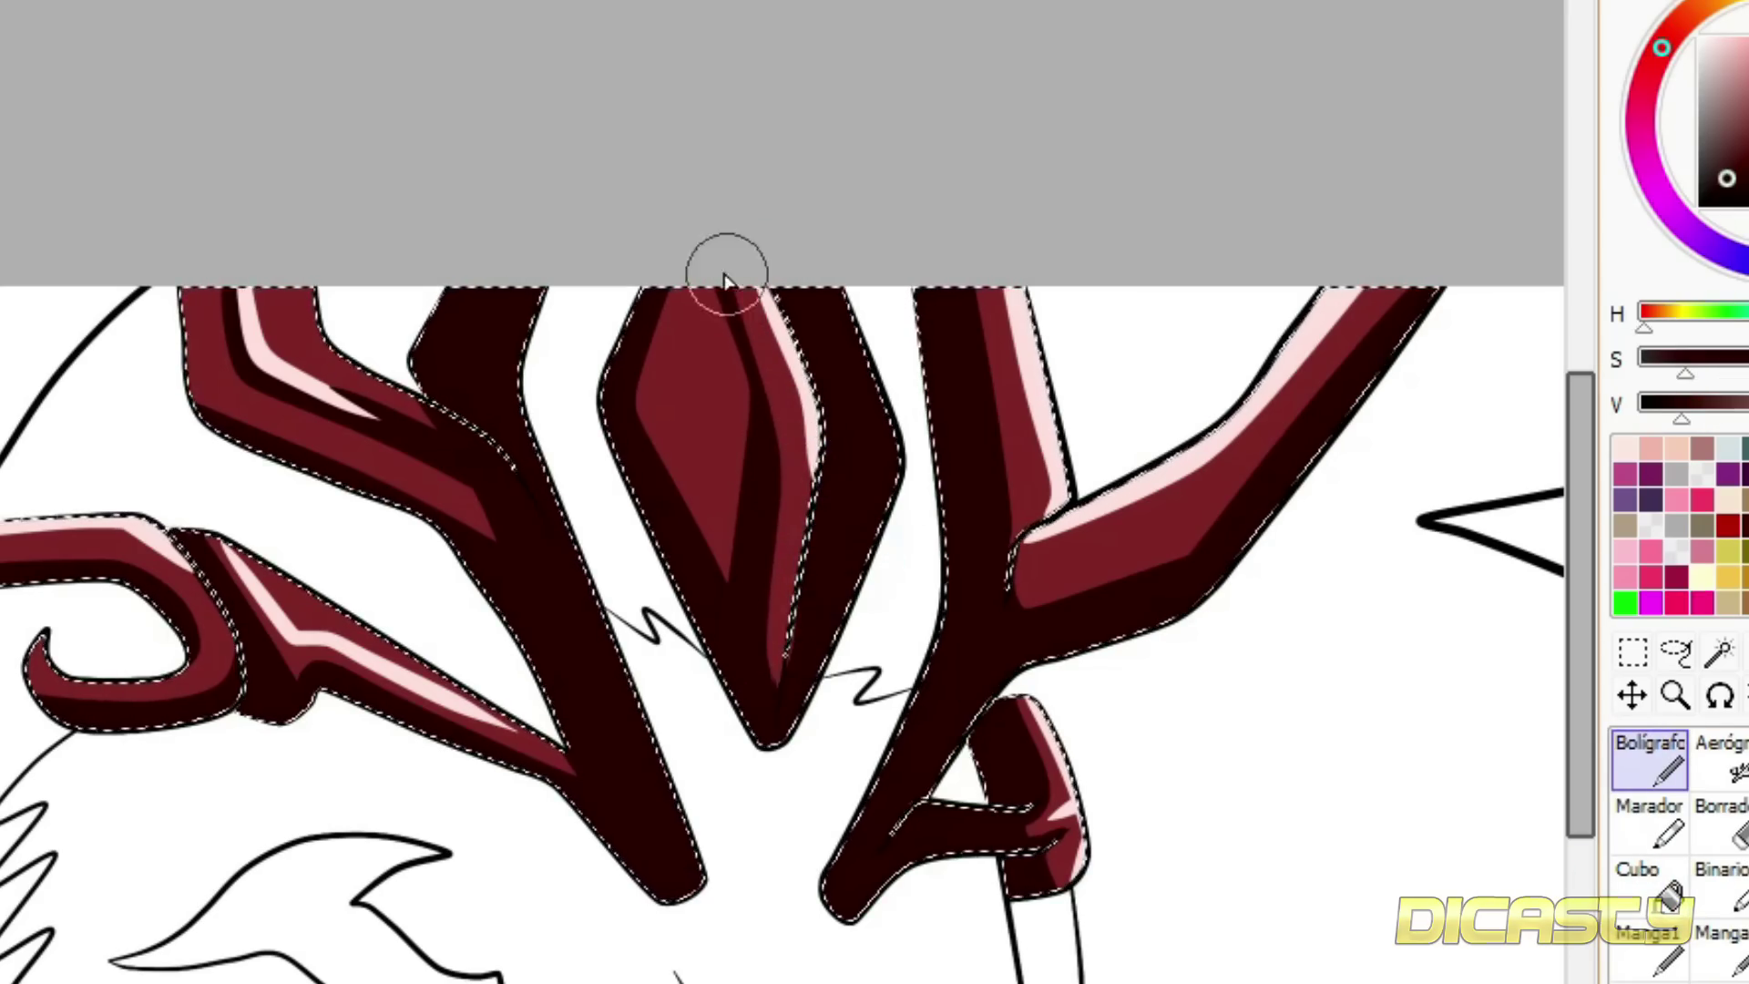
key(ctrl+z)
mouse_move(725, 272)
mouse_down()
mouse_move(768, 738)
mouse_move(745, 299)
mouse_move(778, 426)
mouse_up()
key(ctrl+z)
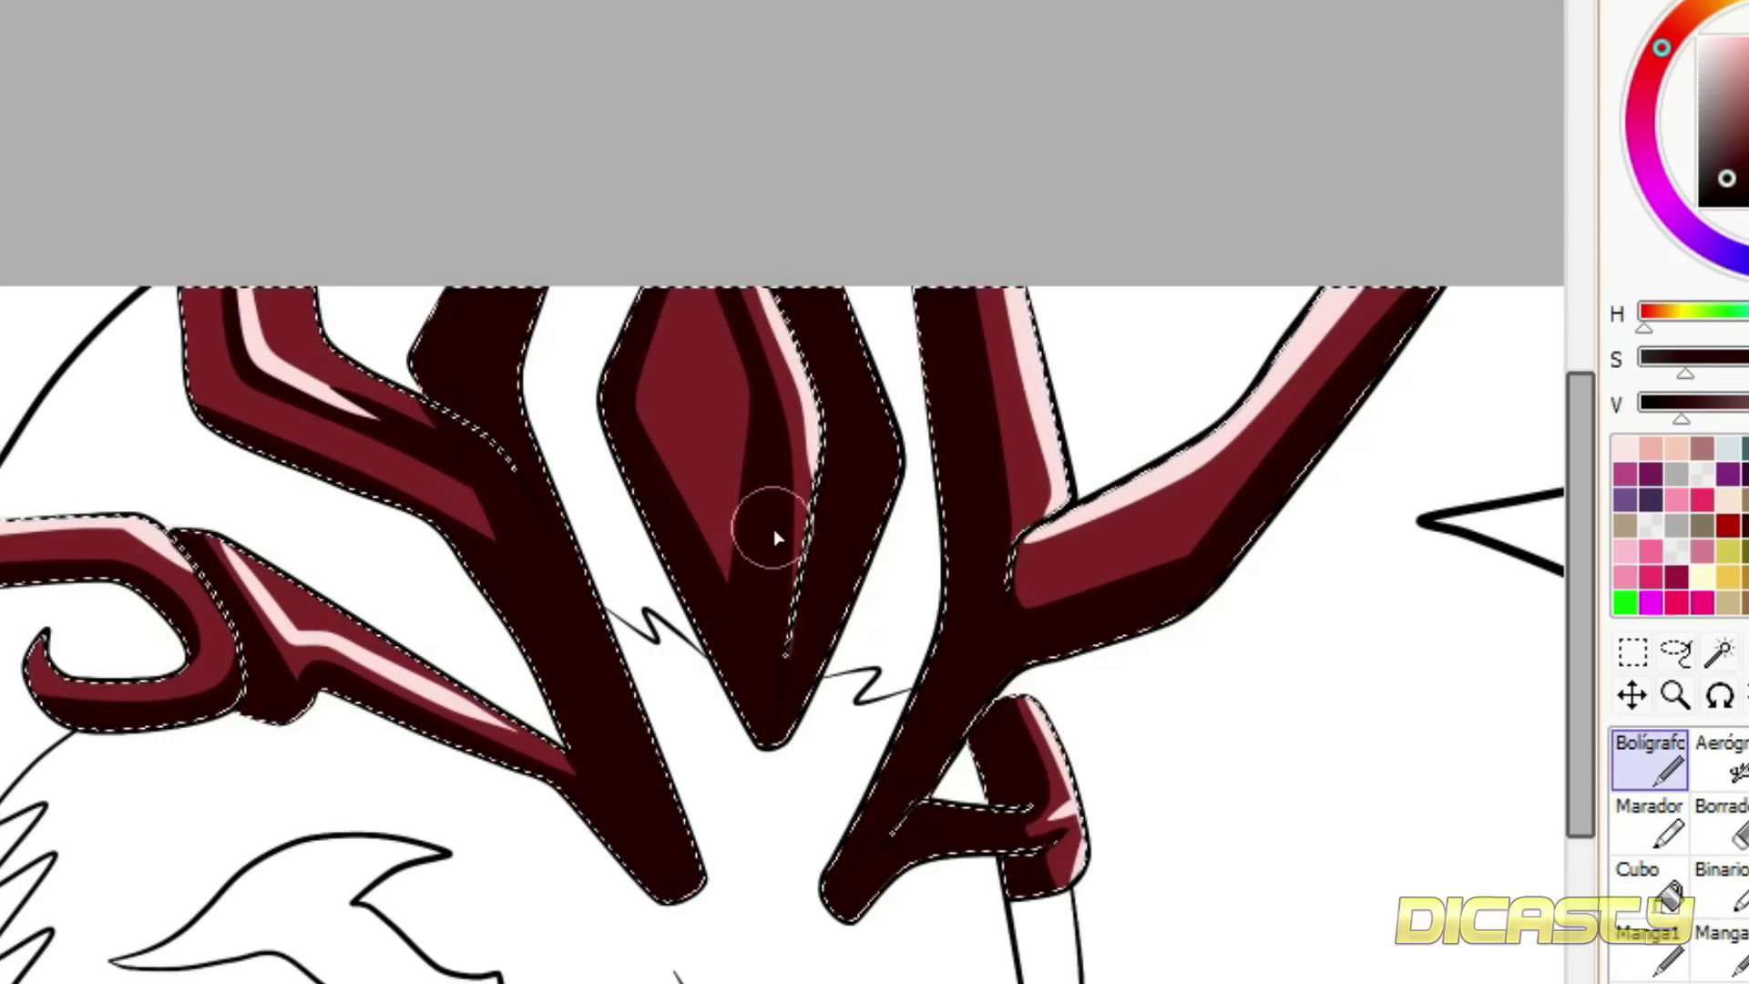
- Clear the selection and touch up the crown's edges around the curled end, side band and central spike with the sampled reds
scroll(774, 535, down, 4)
key(ctrl+d)
scroll(480, 510, up, 3)
scroll(628, 742, up, 5)
right_click(589, 392)
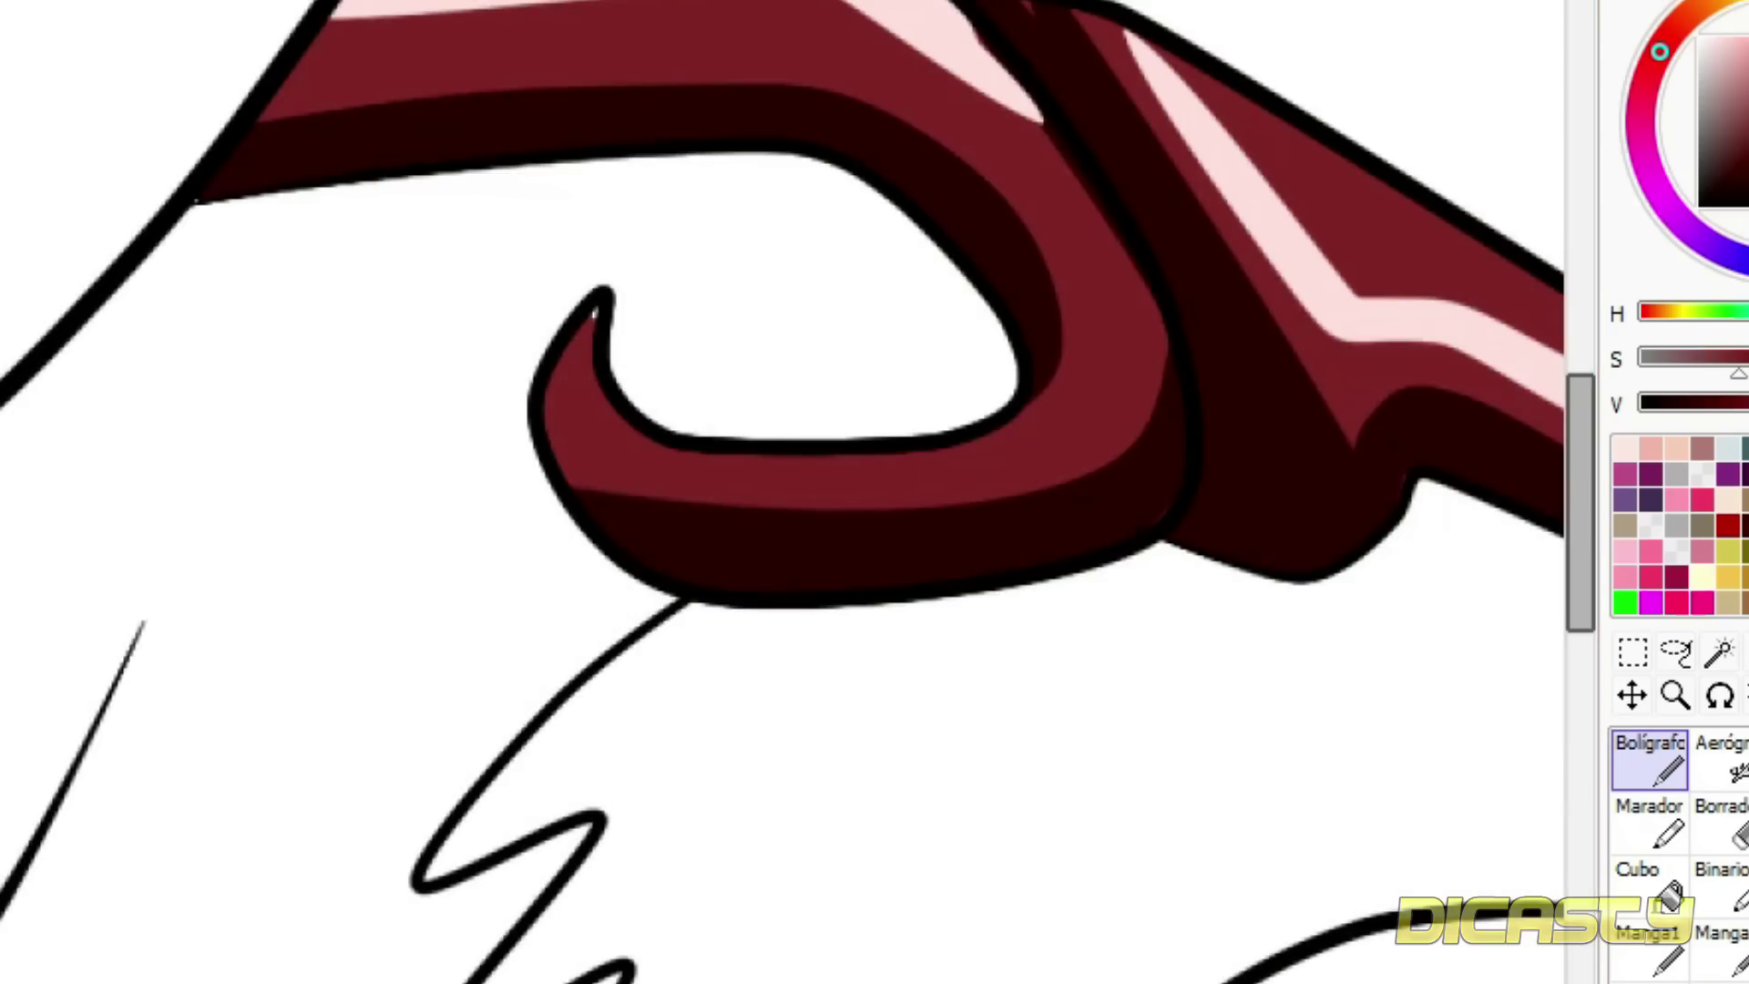
scroll(597, 313, up, 3)
scroll(574, 507, down, 3)
scroll(564, 366, up, 5)
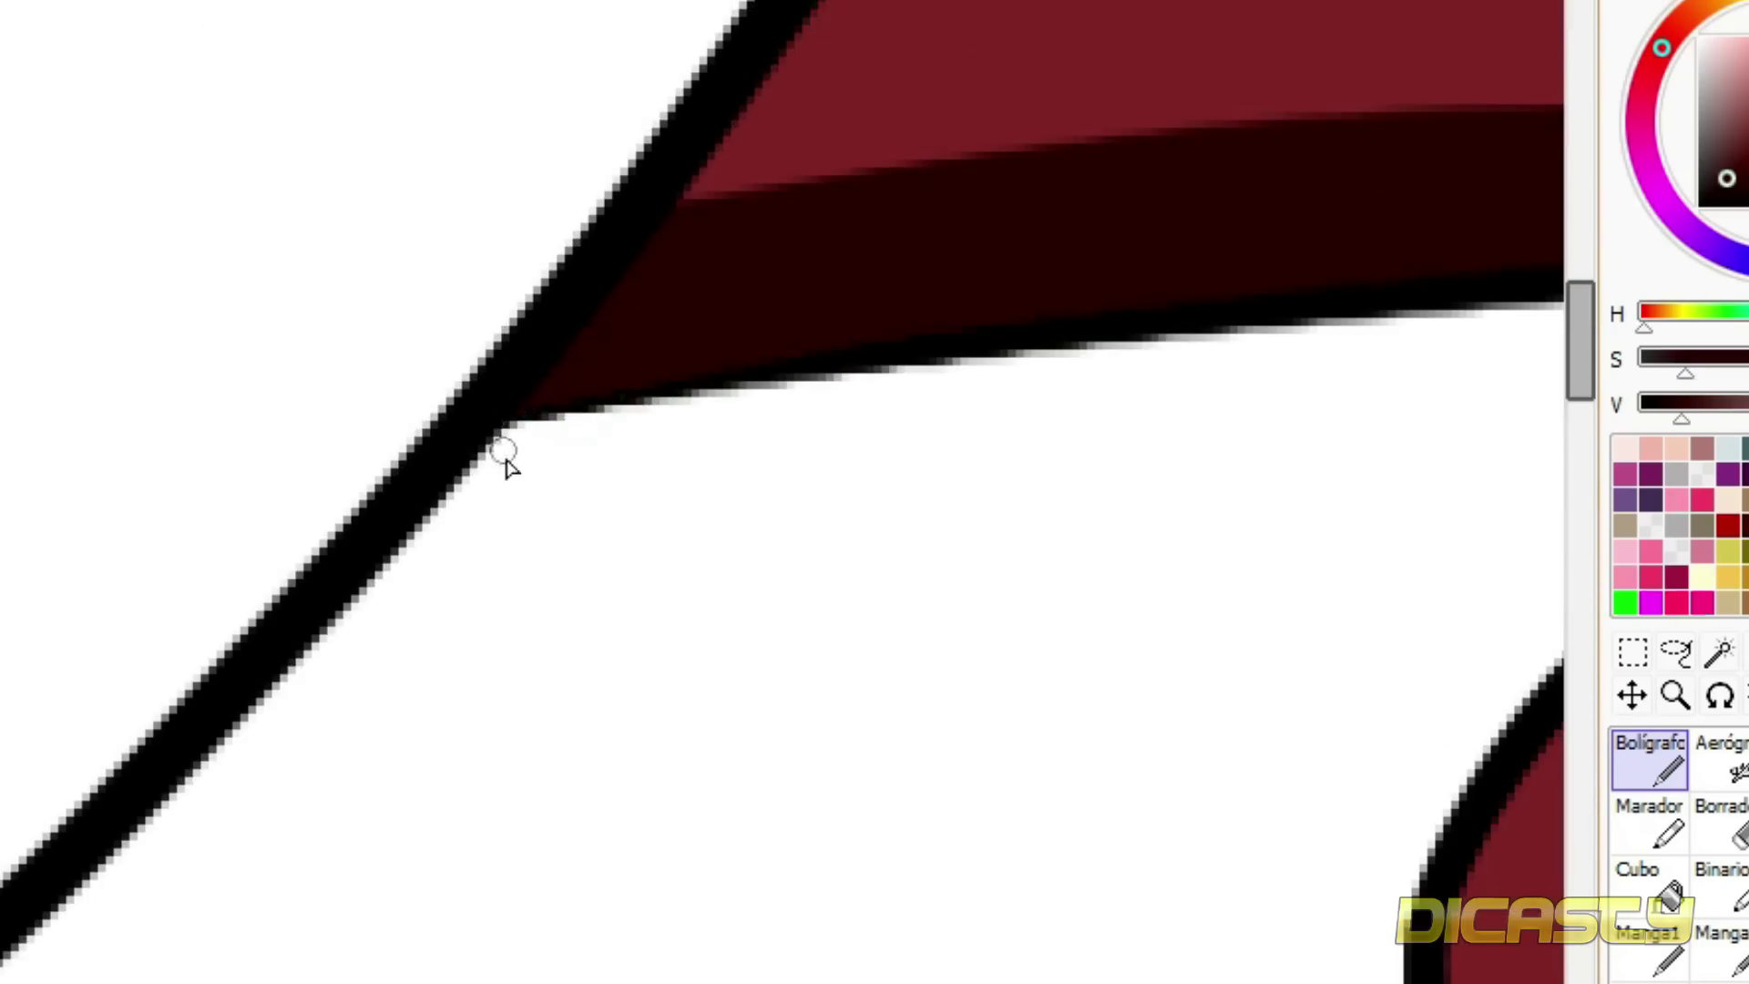
scroll(507, 466, down, 5)
scroll(1142, 556, up, 5)
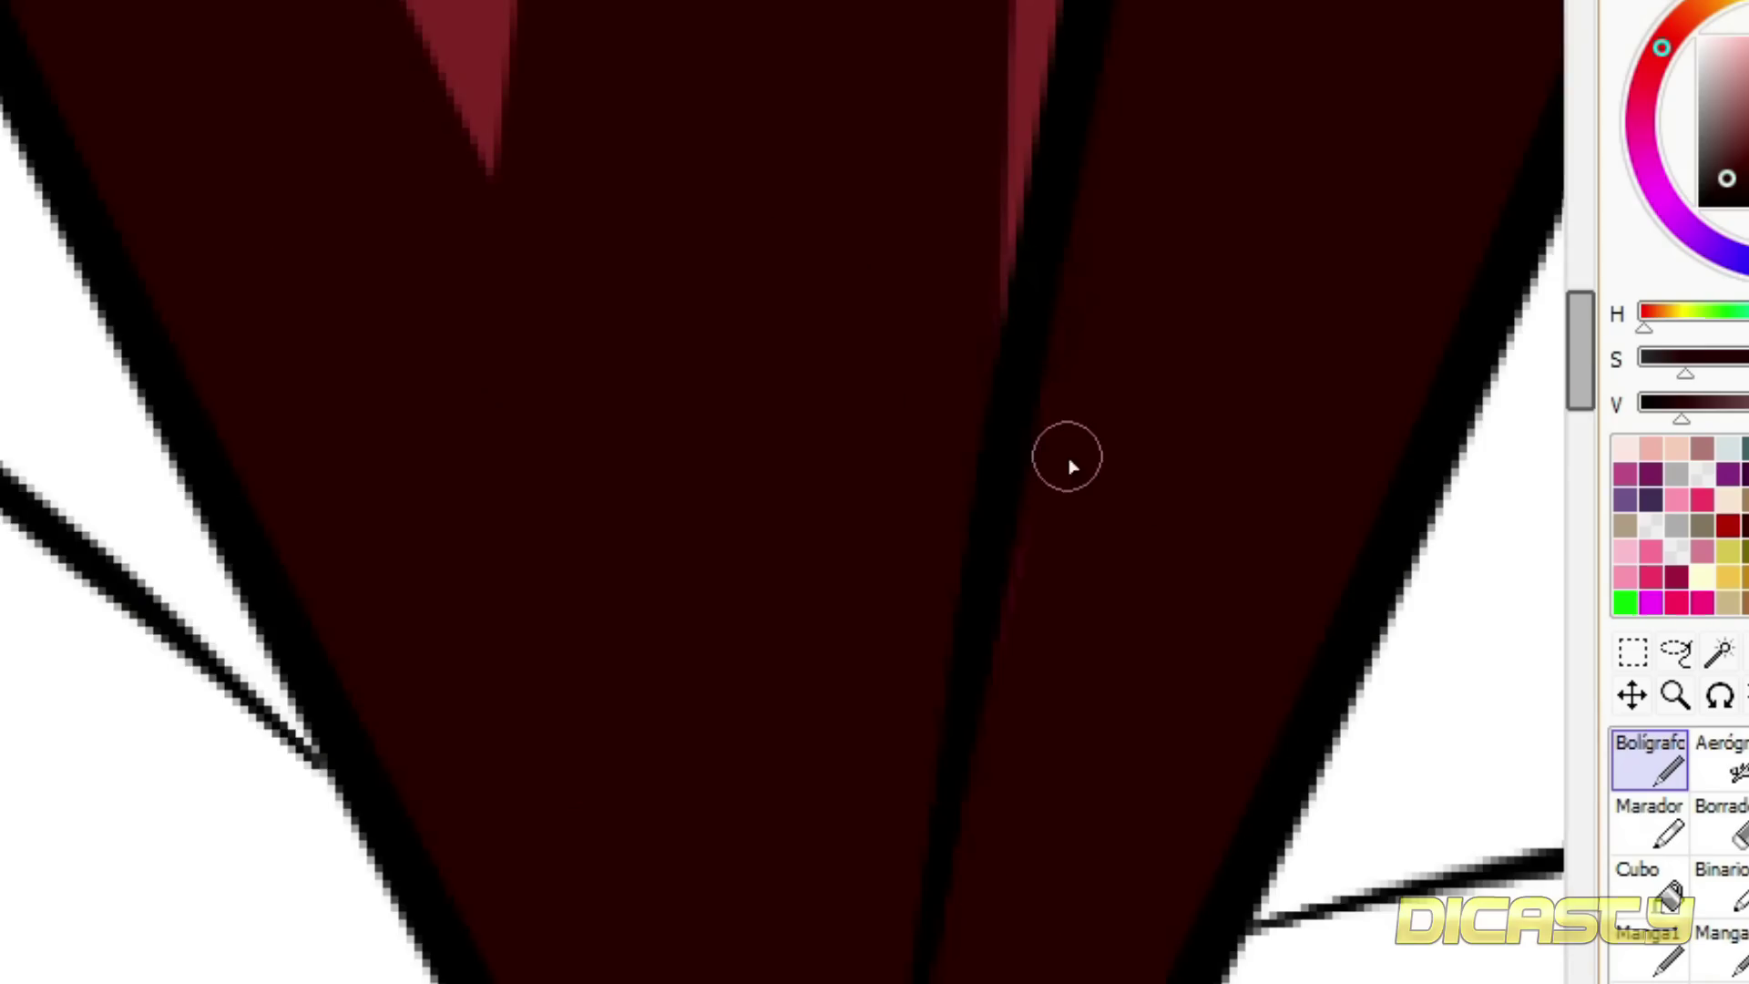
scroll(965, 547, down, 5)
scroll(888, 726, up, 2)
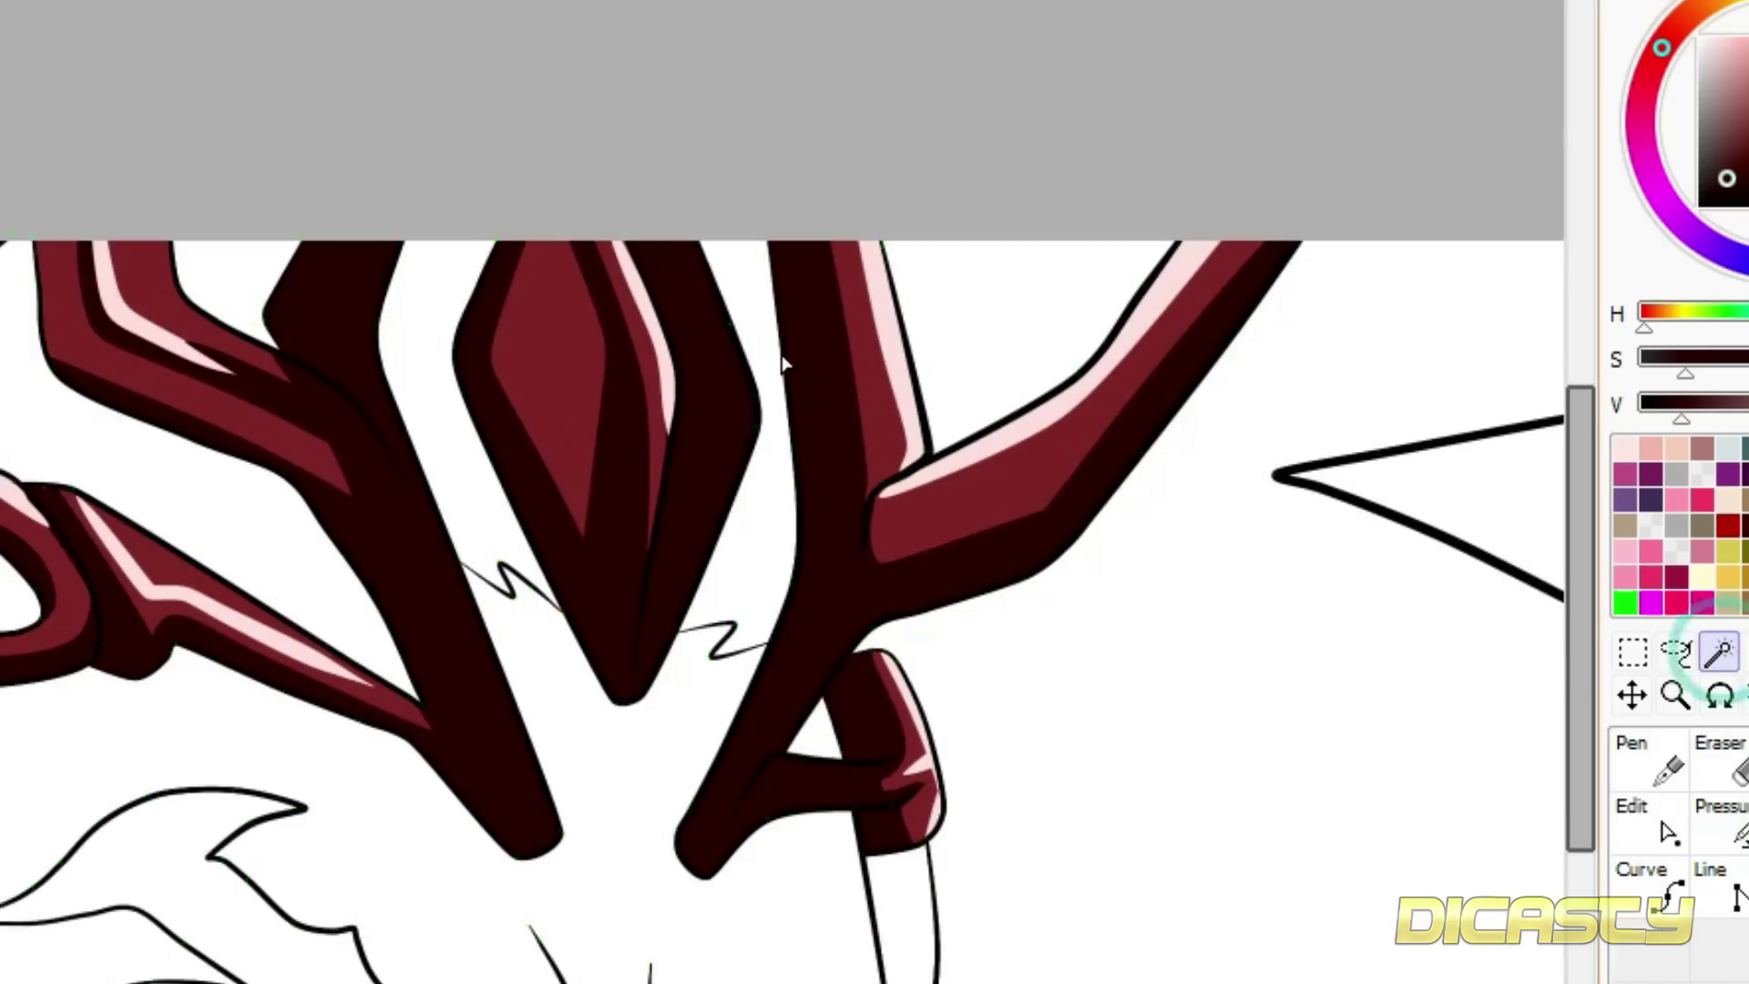
- Draw a black line closing the hair outline between the leftmost prong and the side band, and adjust the nearby linework points
scroll(783, 364, down, 4)
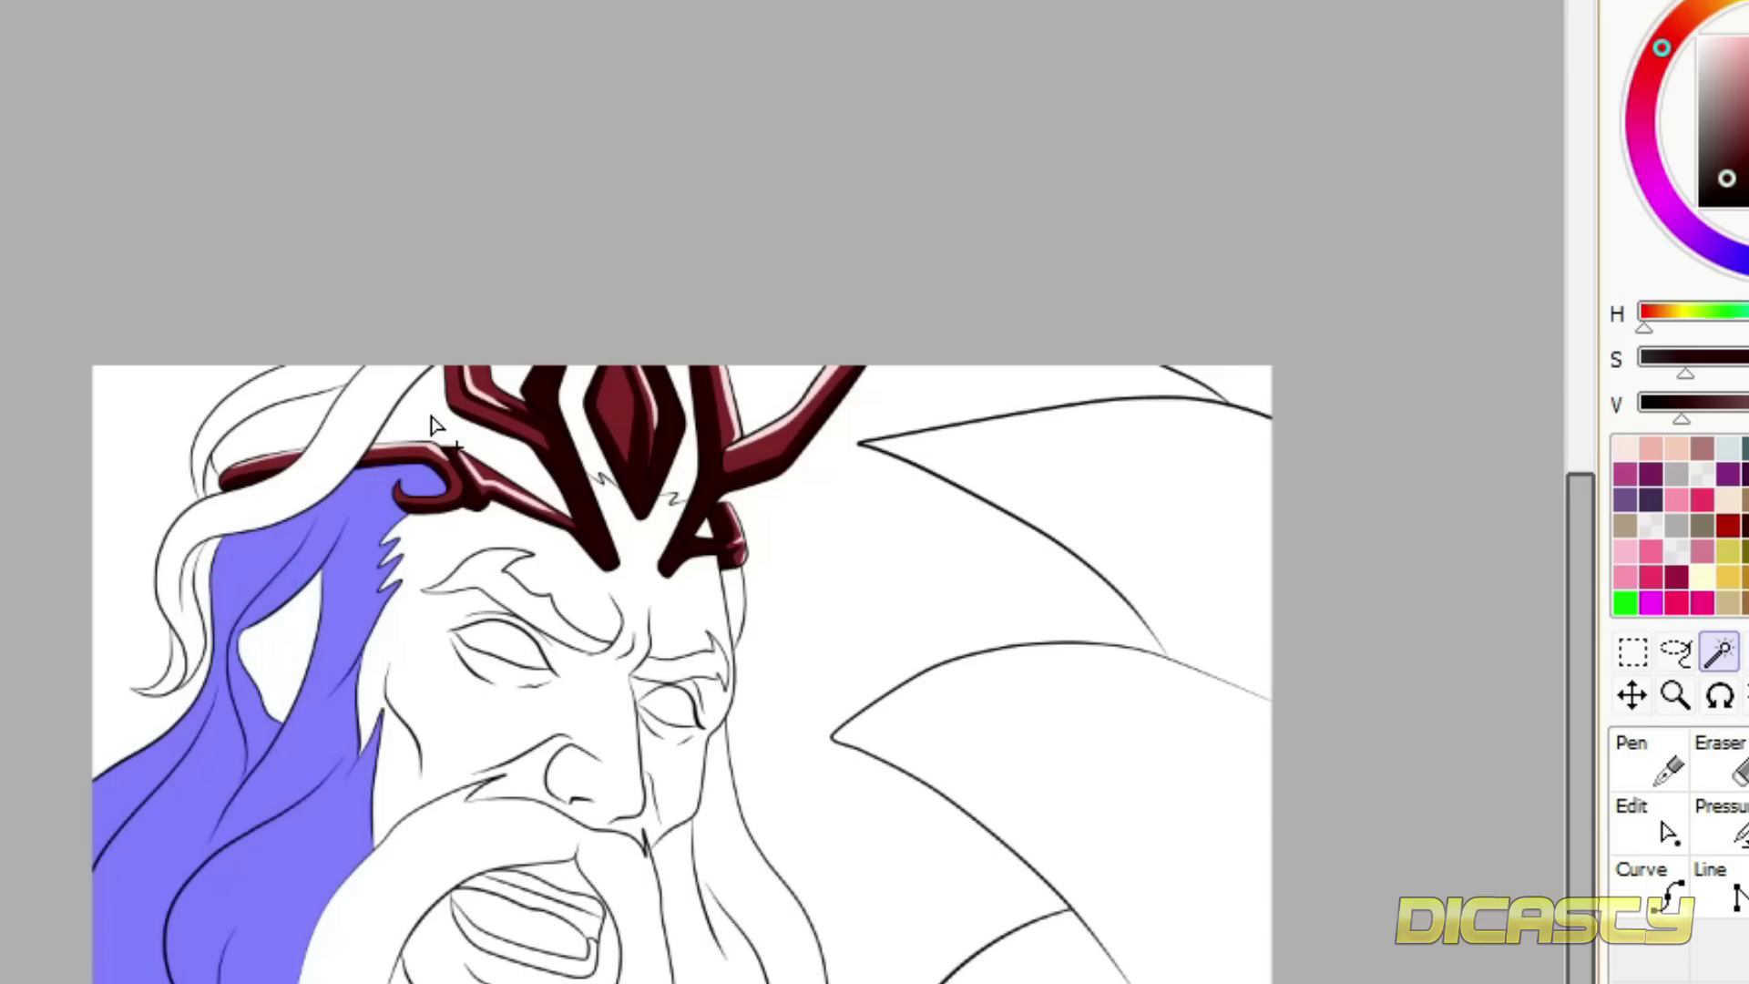
scroll(431, 415, up, 4)
click(1649, 759)
click(1635, 408)
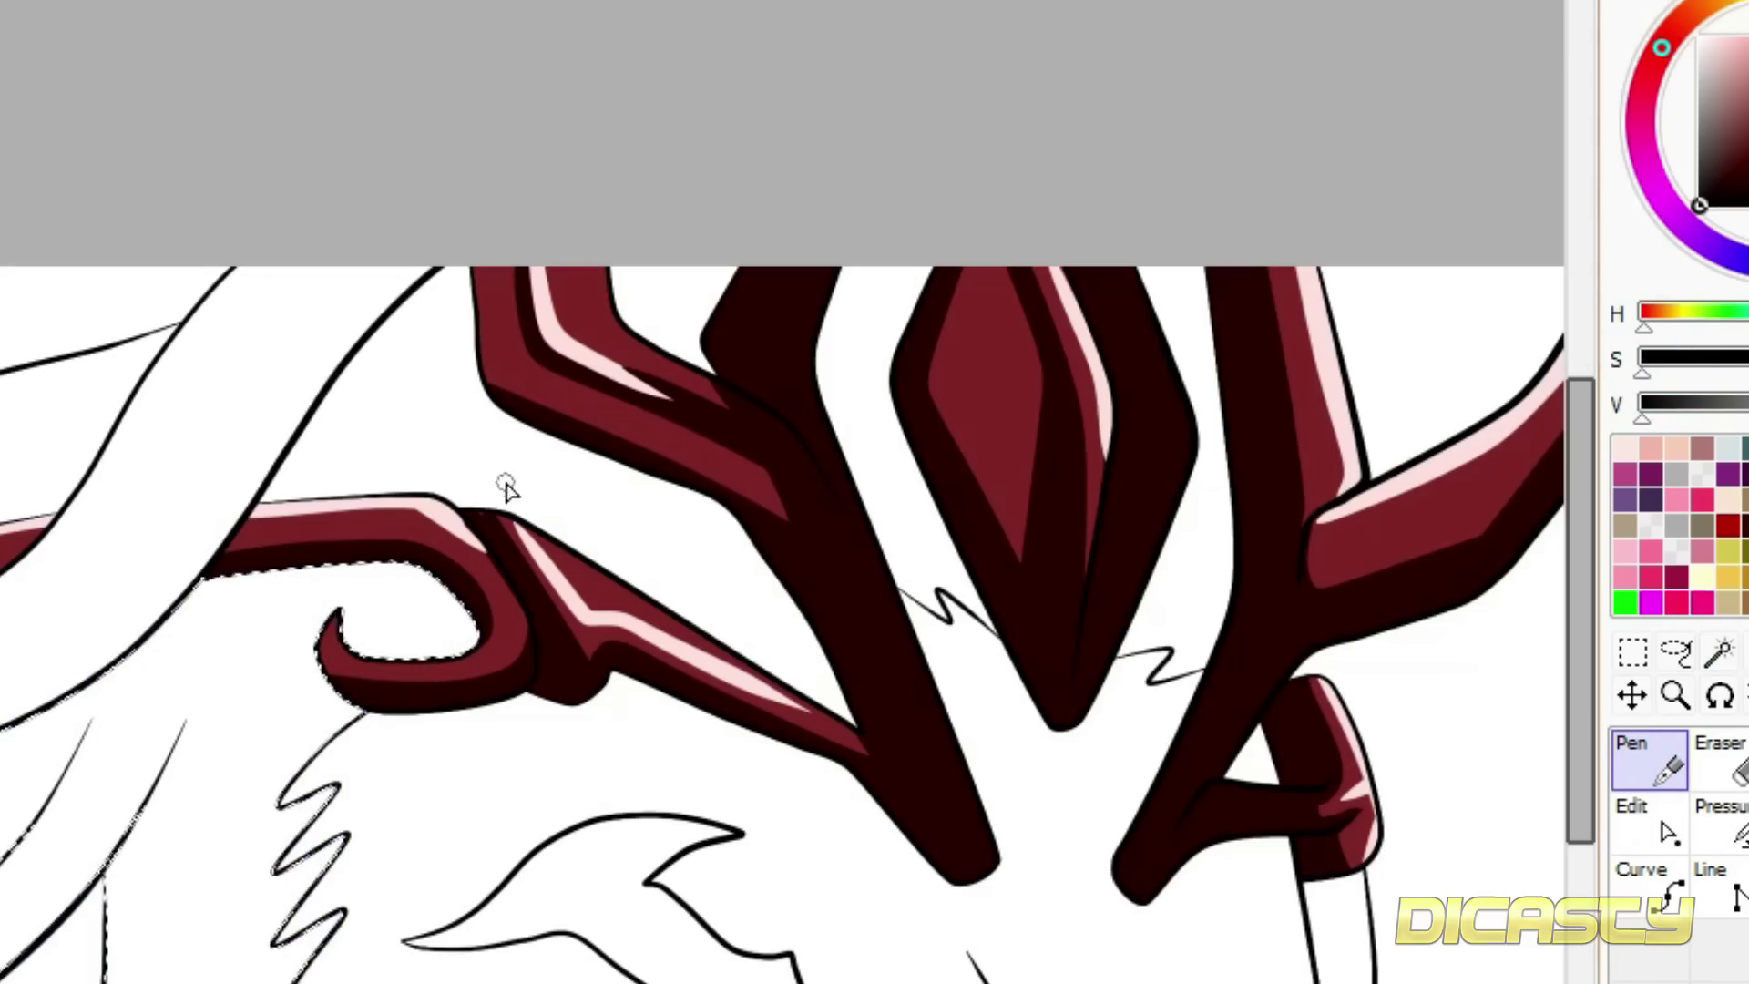
scroll(565, 501, up, 2)
click(1623, 803)
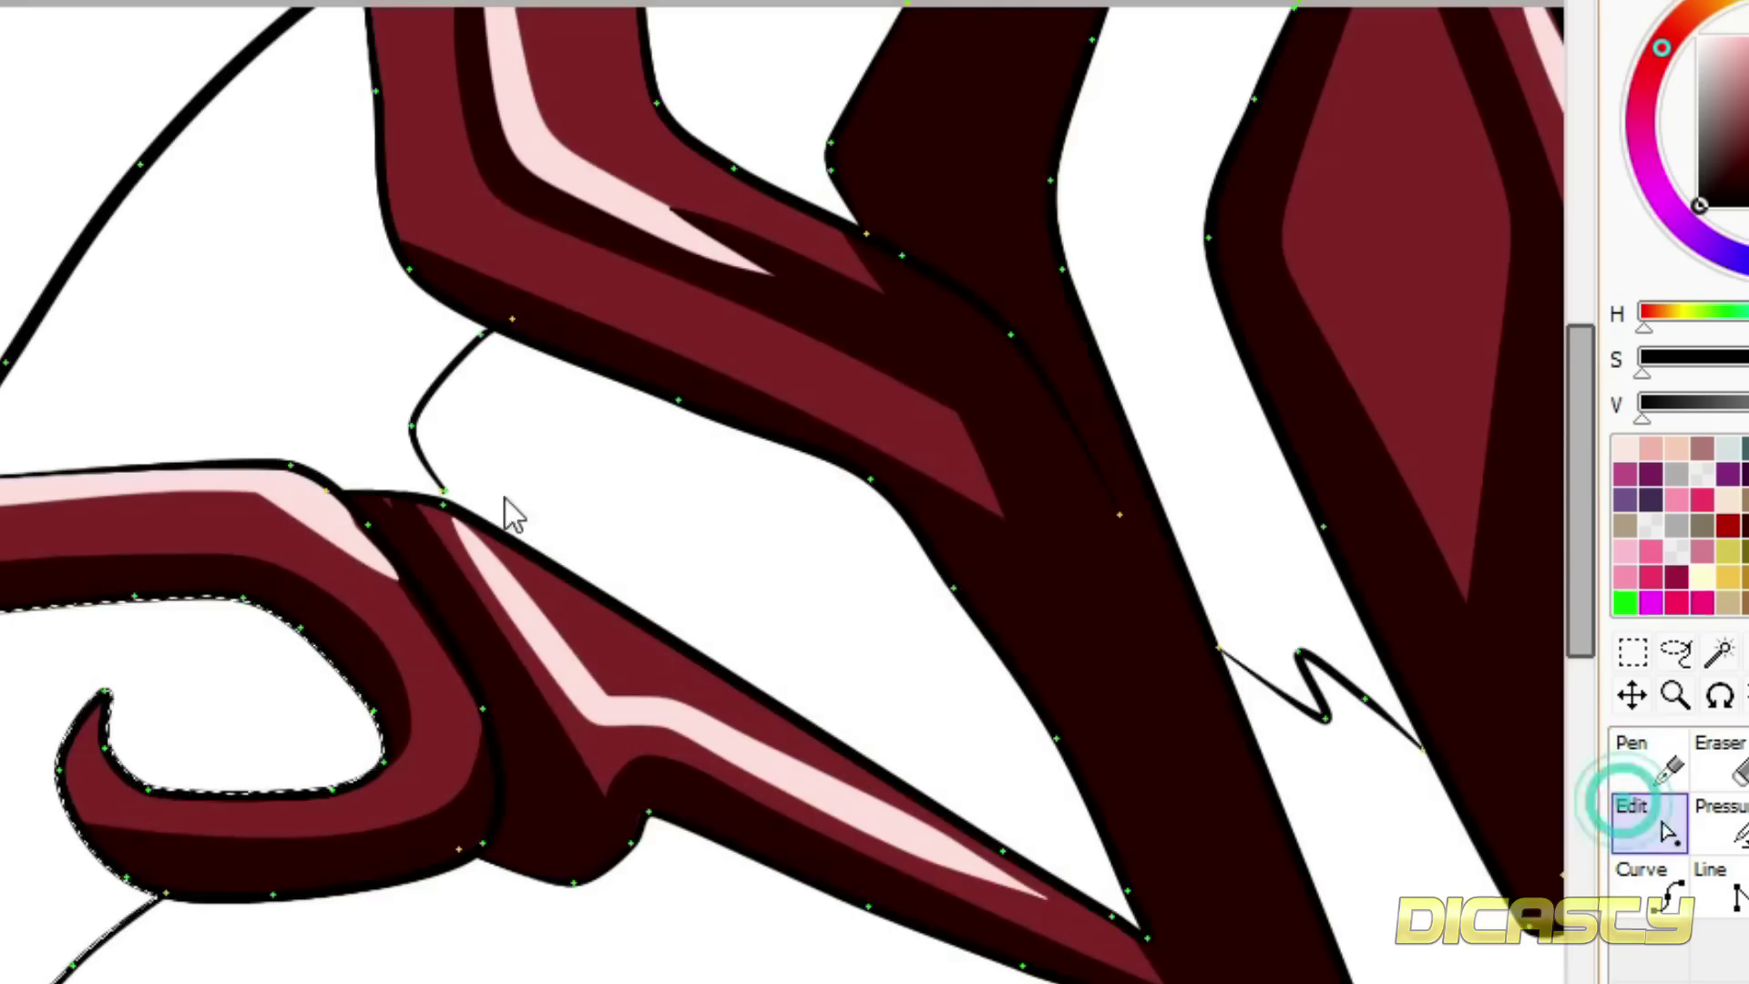
scroll(507, 508, up, 3)
drag(179, 560, 222, 556)
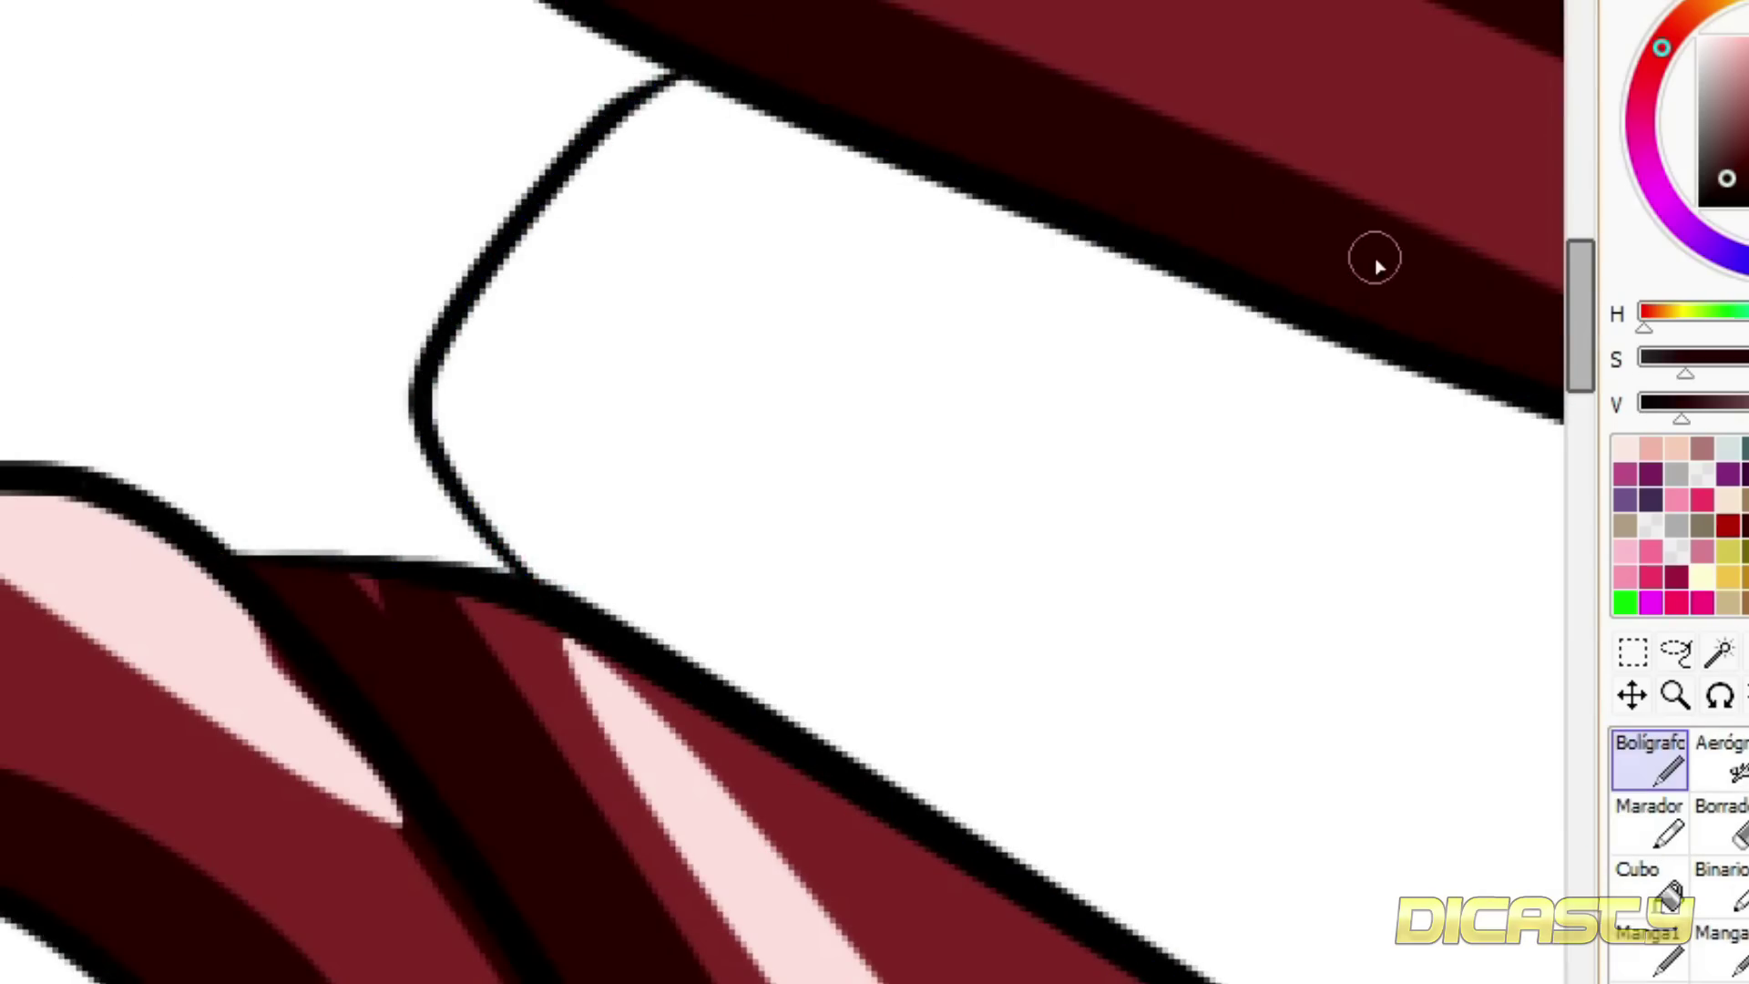
- Touch up the dark shadow at the side band's joint and extend the pale pink highlight to the outline
scroll(386, 612, up, 2)
drag(386, 598, 261, 553)
right_click(101, 656)
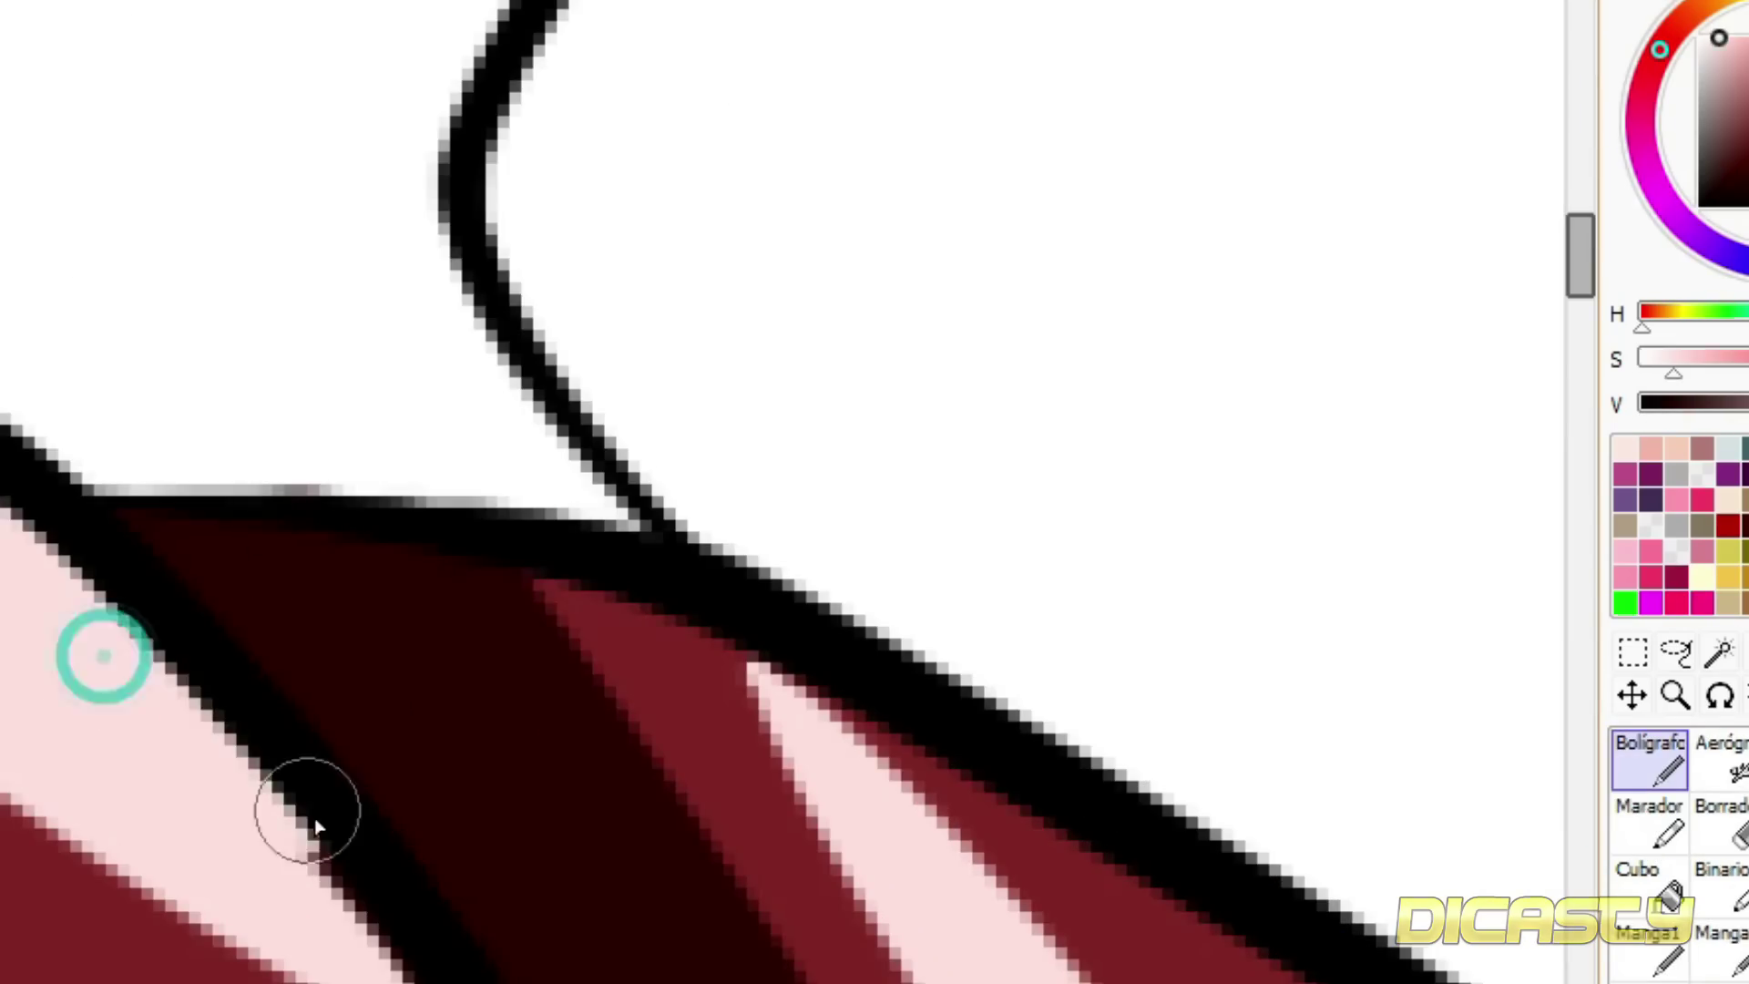
drag(309, 812, 391, 929)
- Select the hair between the crown's left prongs and the upper-left hair strands with the Magic Wand
scroll(699, 640, down, 8)
click(1718, 652)
click(937, 507)
click(749, 348)
click(594, 396)
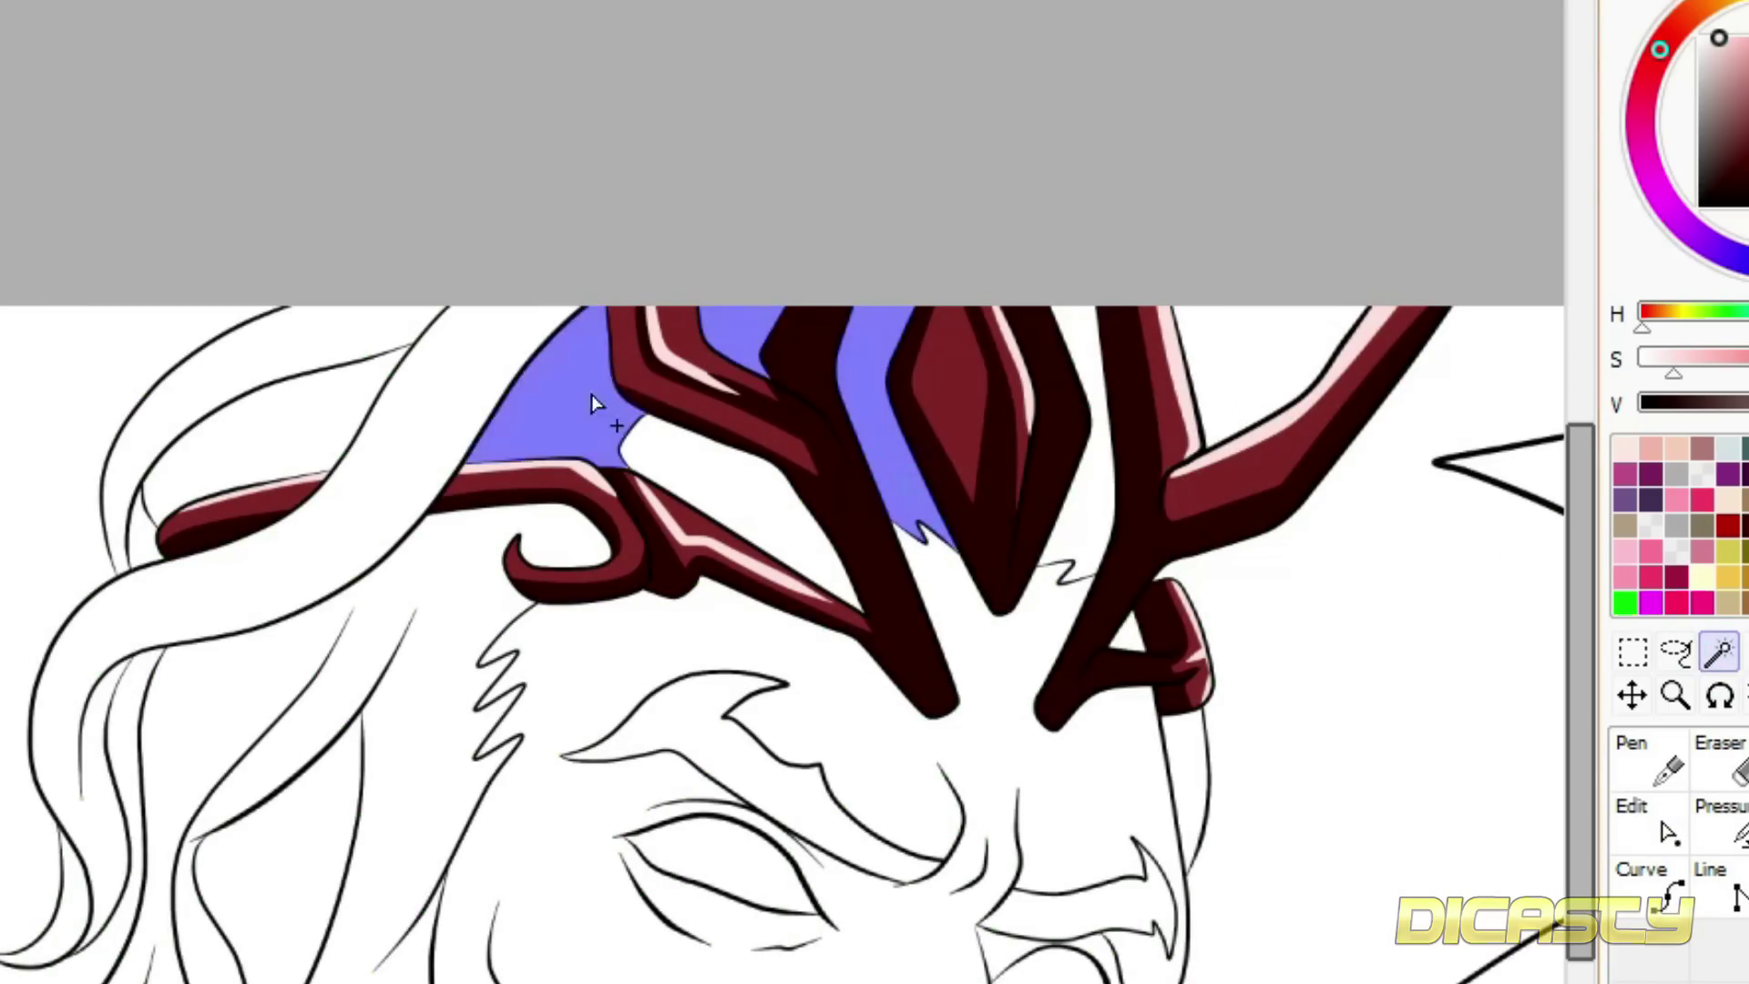
click(481, 382)
click(315, 347)
- Add the hair beside the right prong, the hair at the face's far side, the moustache and the long left hair to the selection
click(1093, 533)
click(1184, 734)
scroll(1184, 734, down, 2)
click(1107, 856)
click(819, 915)
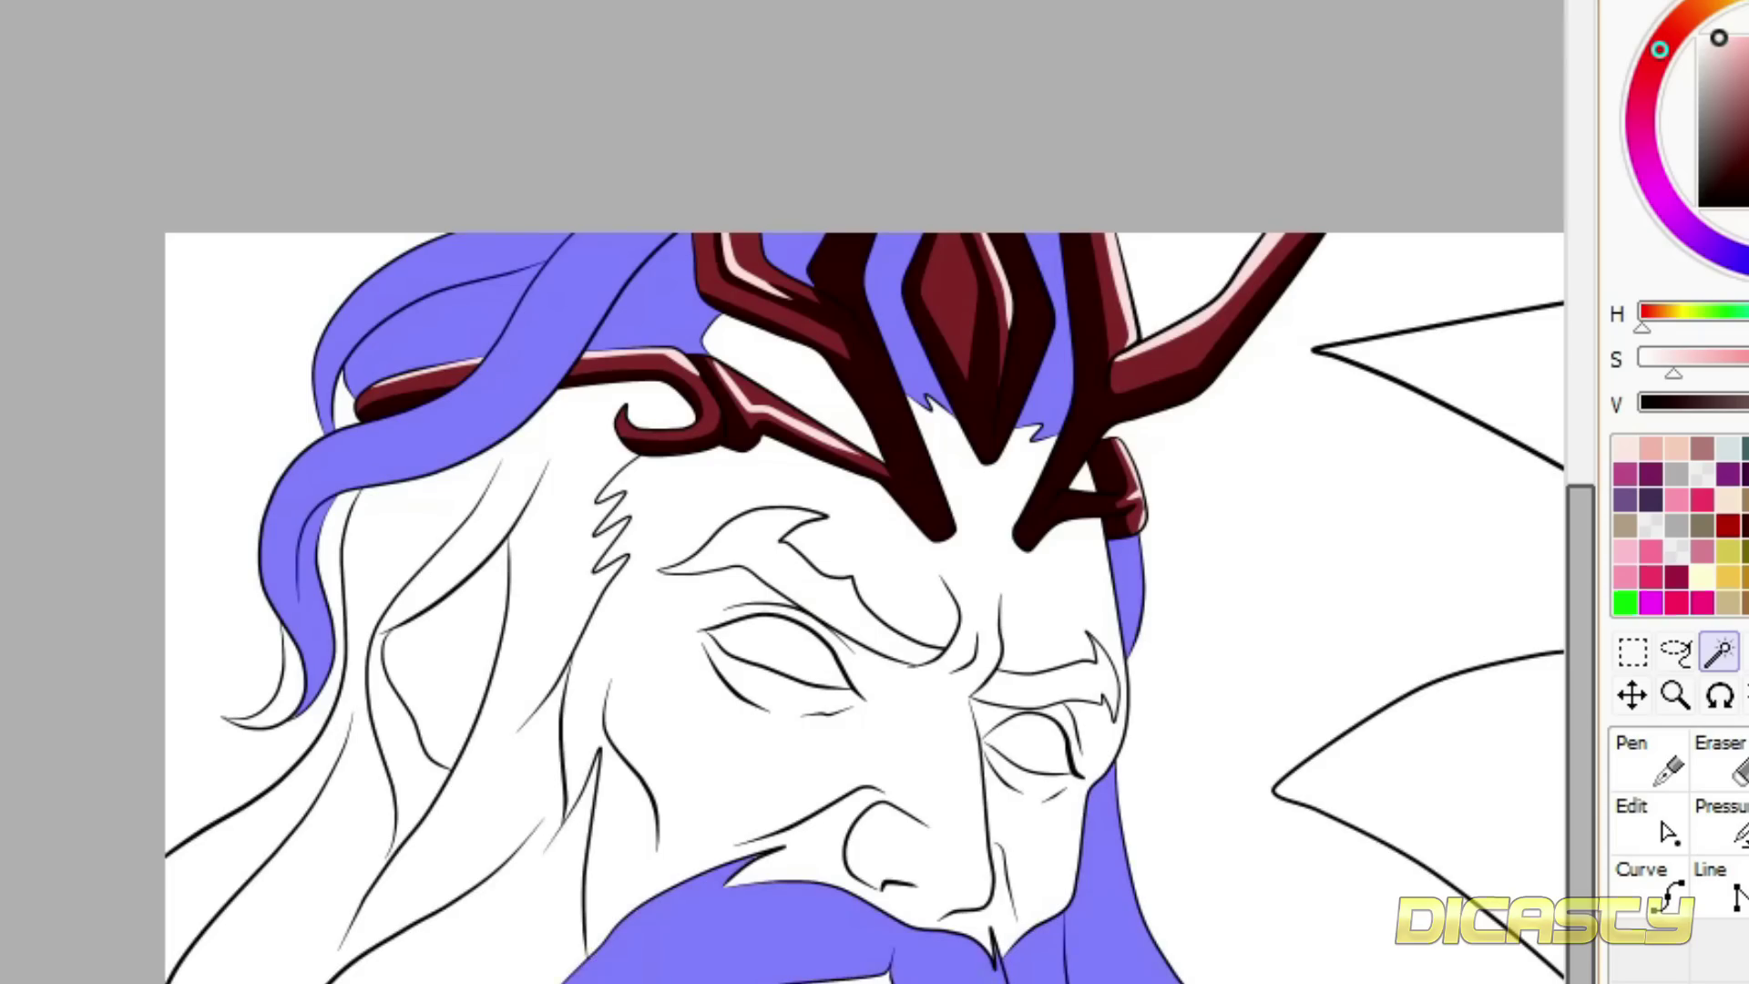
click(474, 802)
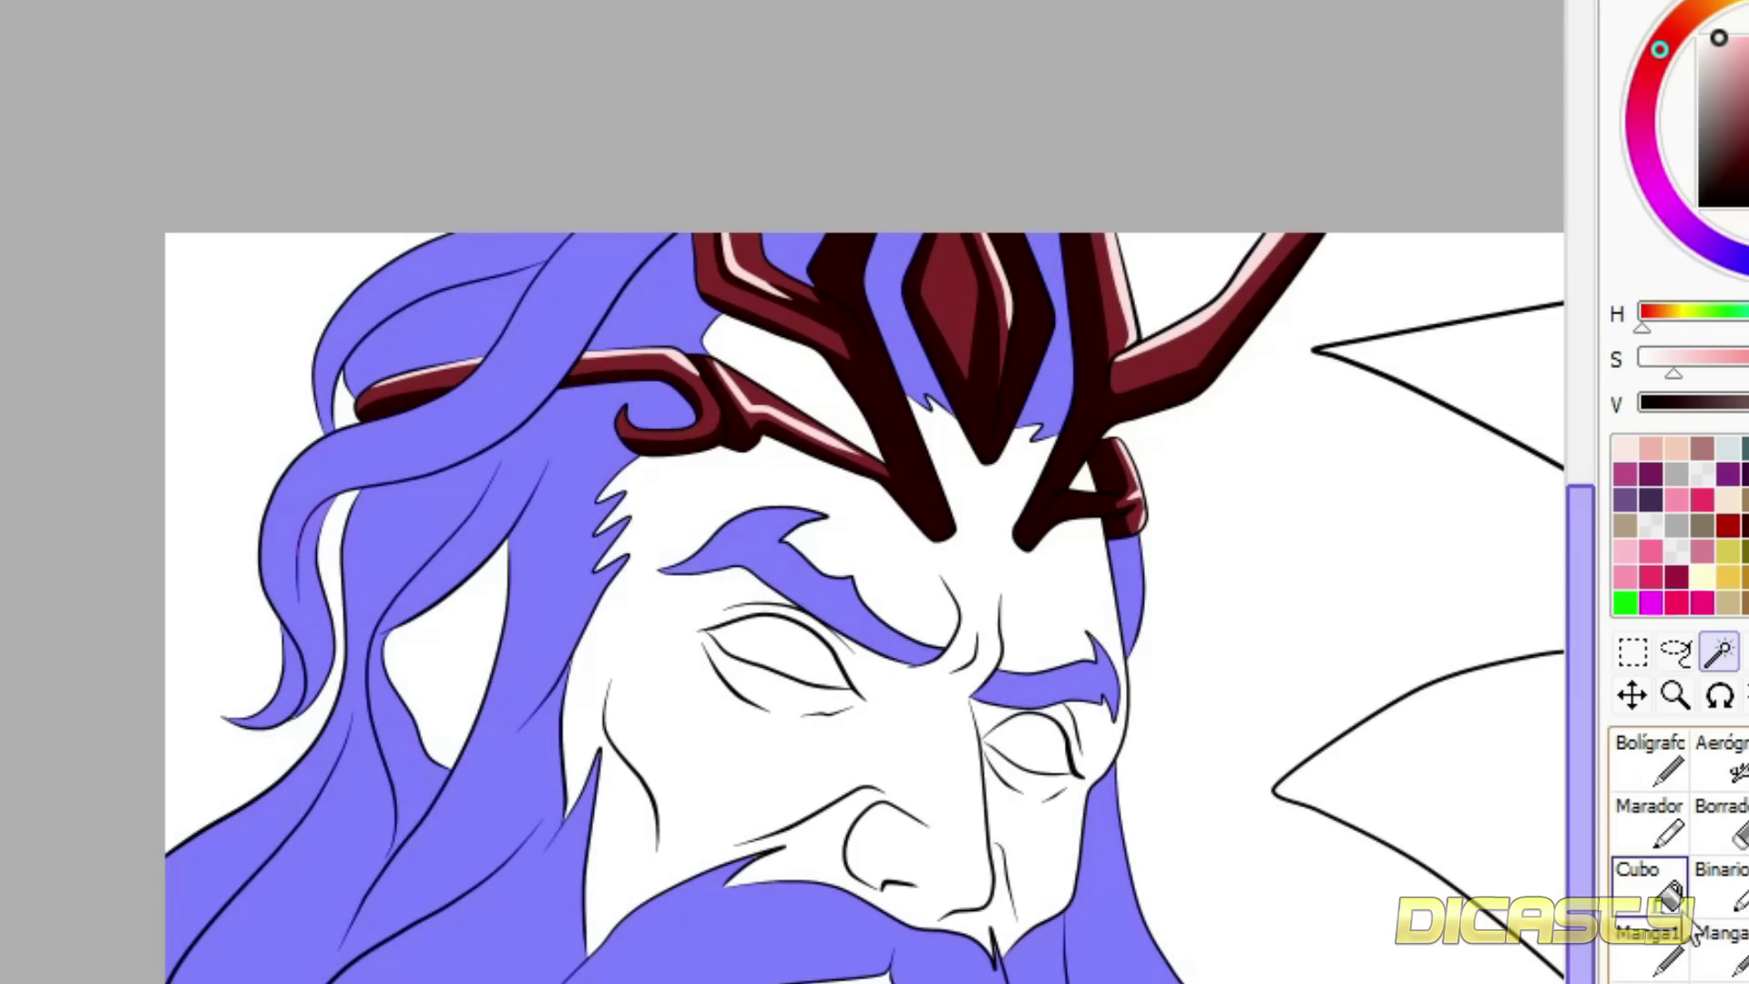
- Choose a light teal and bucket-fill the left hair and the hair areas between the crown's left prongs
click(1663, 889)
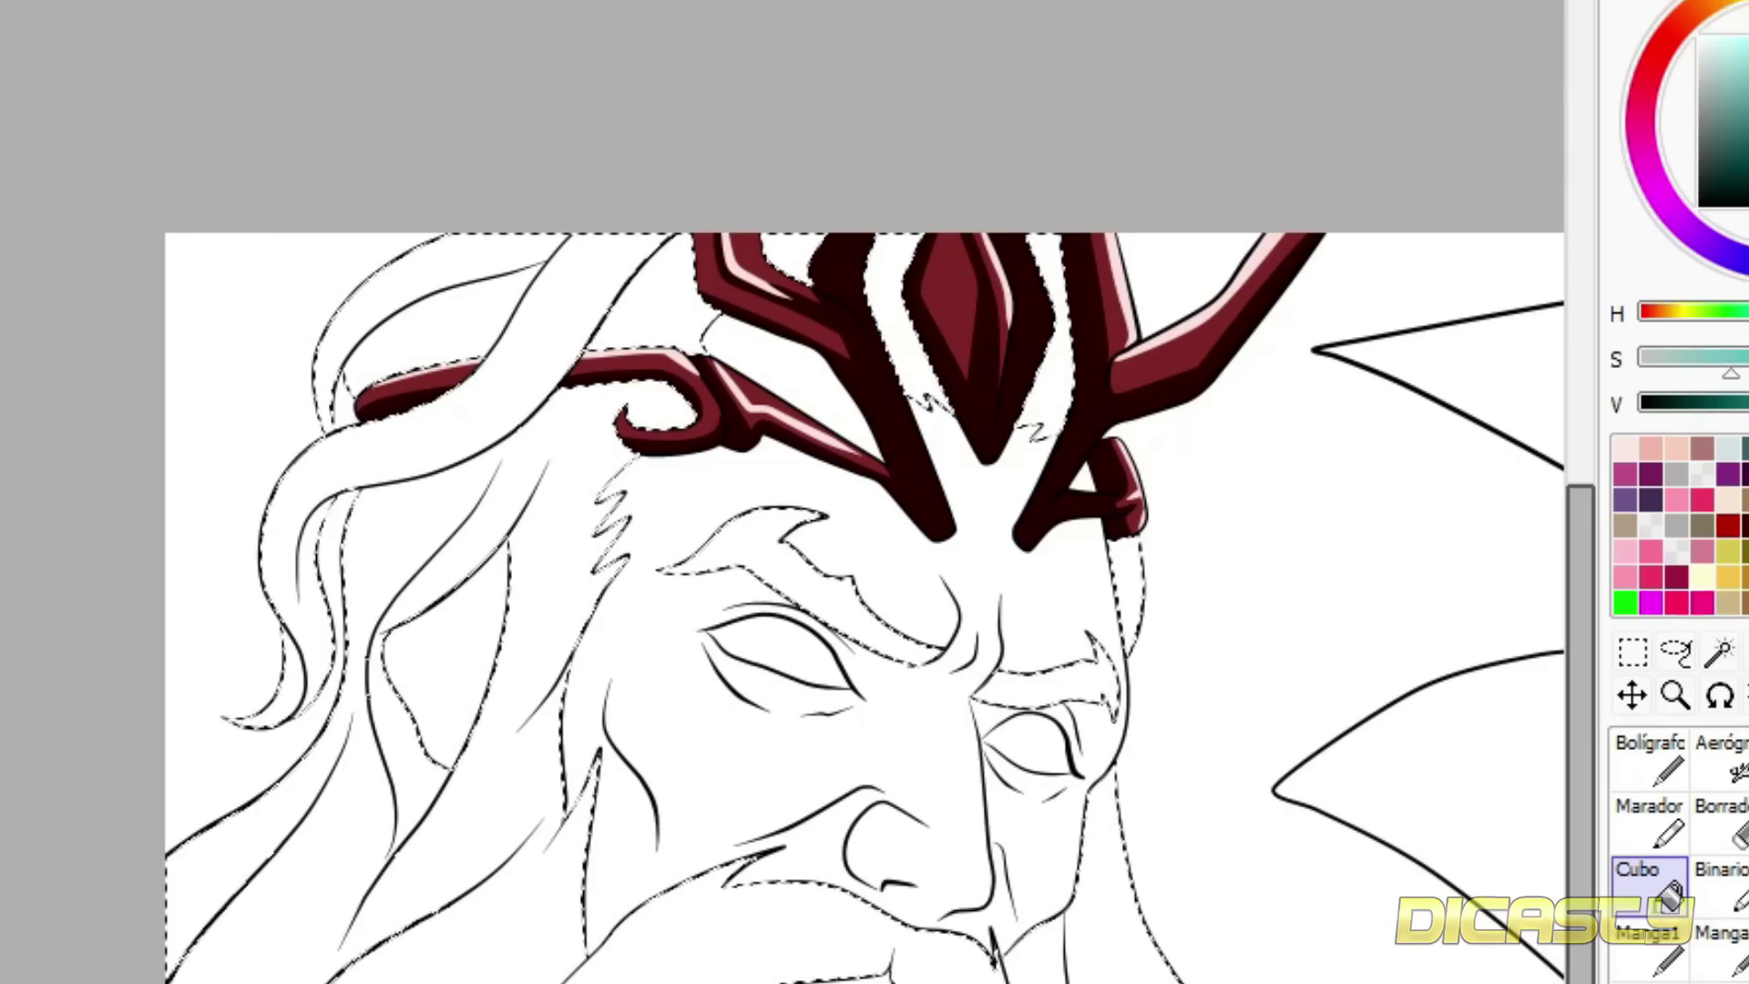
click(510, 474)
click(496, 378)
click(707, 305)
click(790, 253)
click(902, 358)
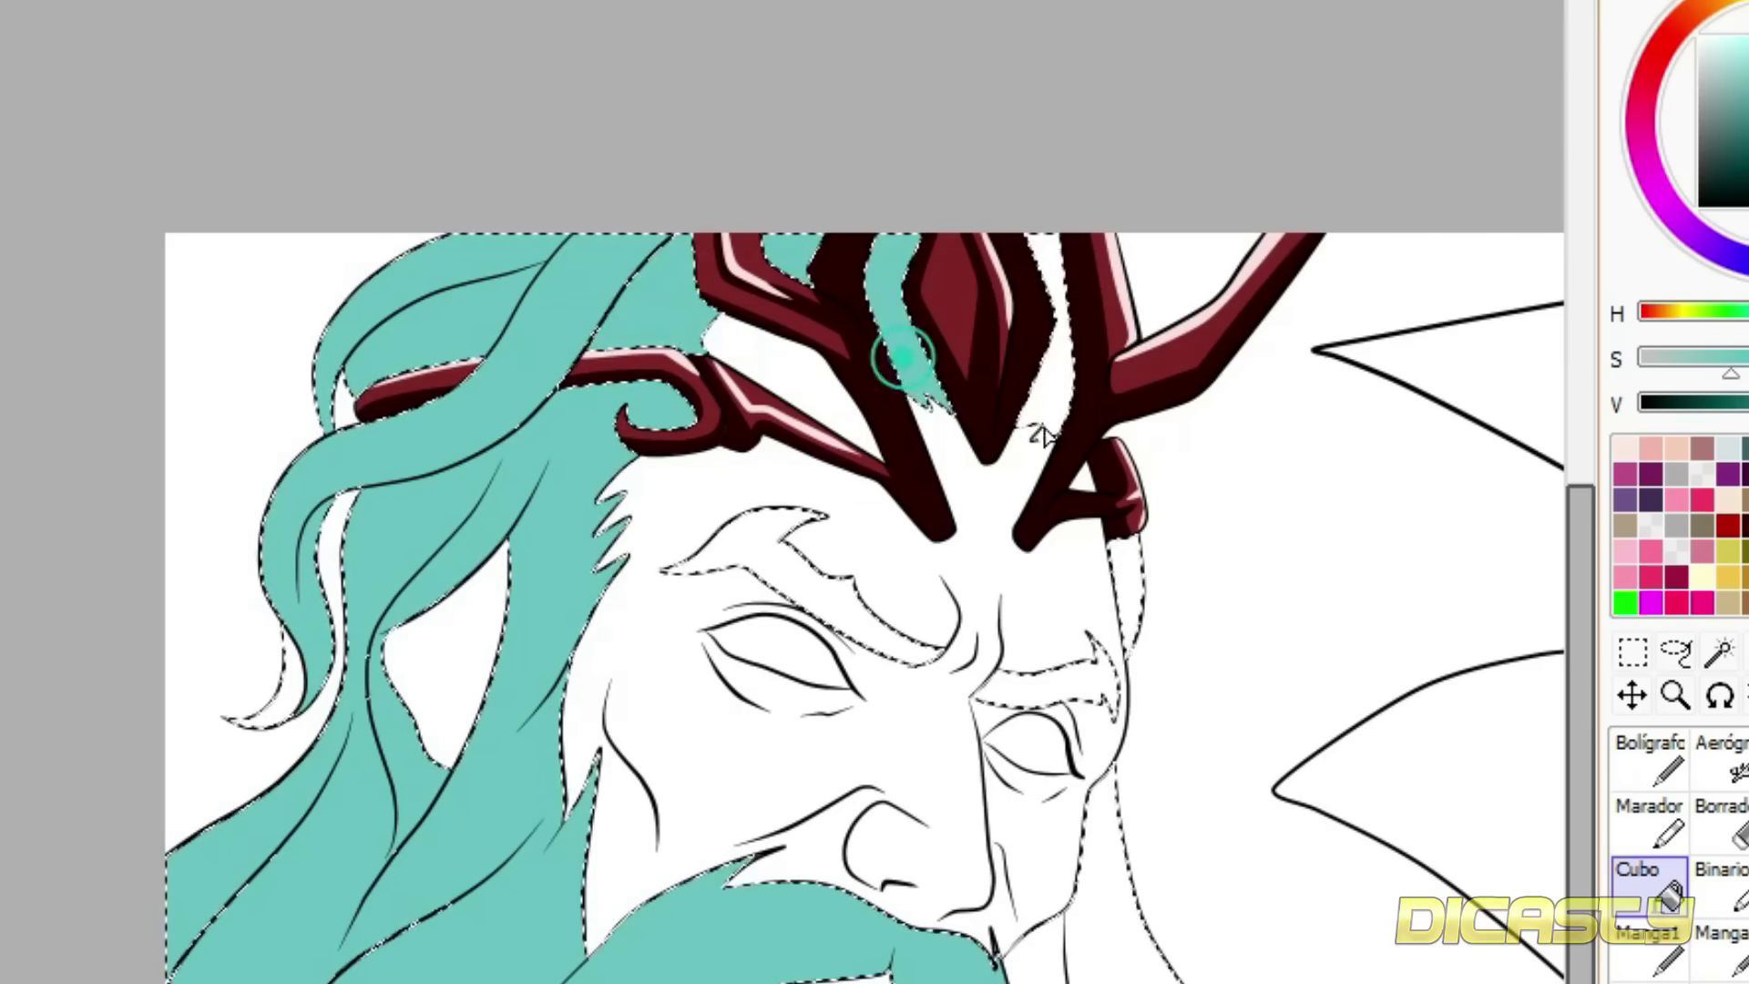
- Bucket-fill the remaining selected hair beside the right prong and far side of the face, both eyebrows and the left curl tip with teal
click(1044, 427)
click(1124, 585)
click(1120, 888)
click(1065, 685)
click(880, 627)
click(289, 708)
- Choose a darker blue for the pen brush and paint shadows along the upper-left hair strands above the crown's band
click(1620, 745)
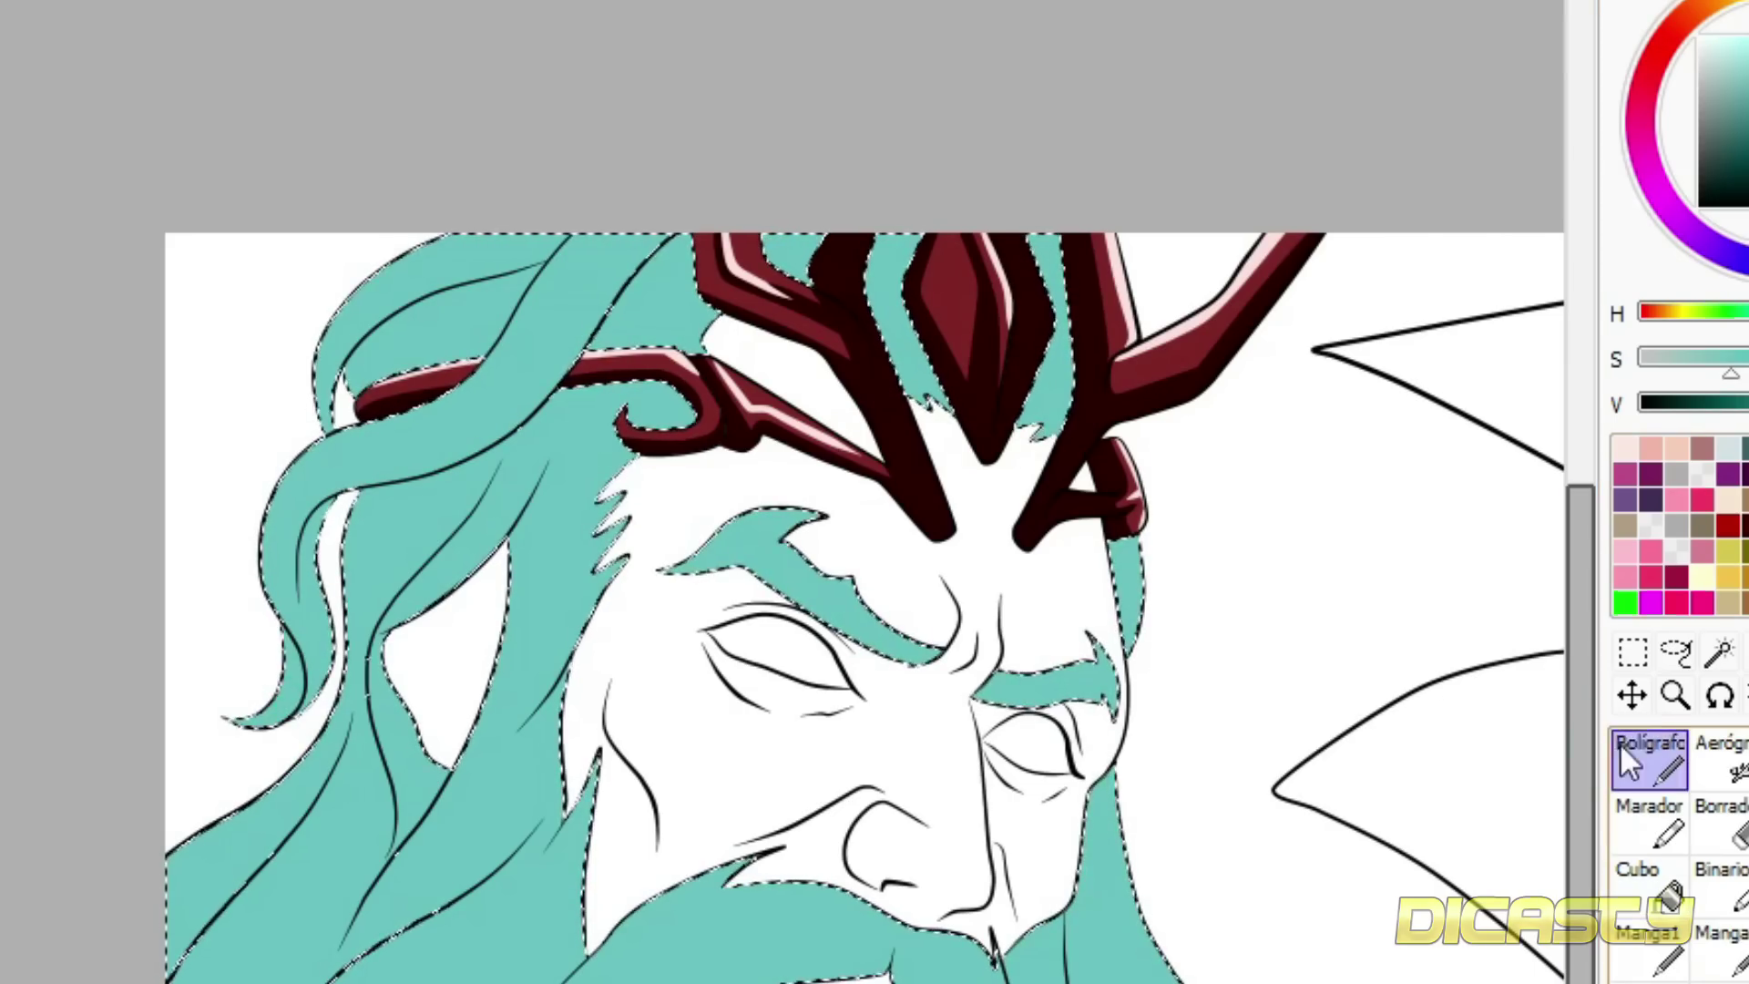
click(1702, 358)
click(1738, 404)
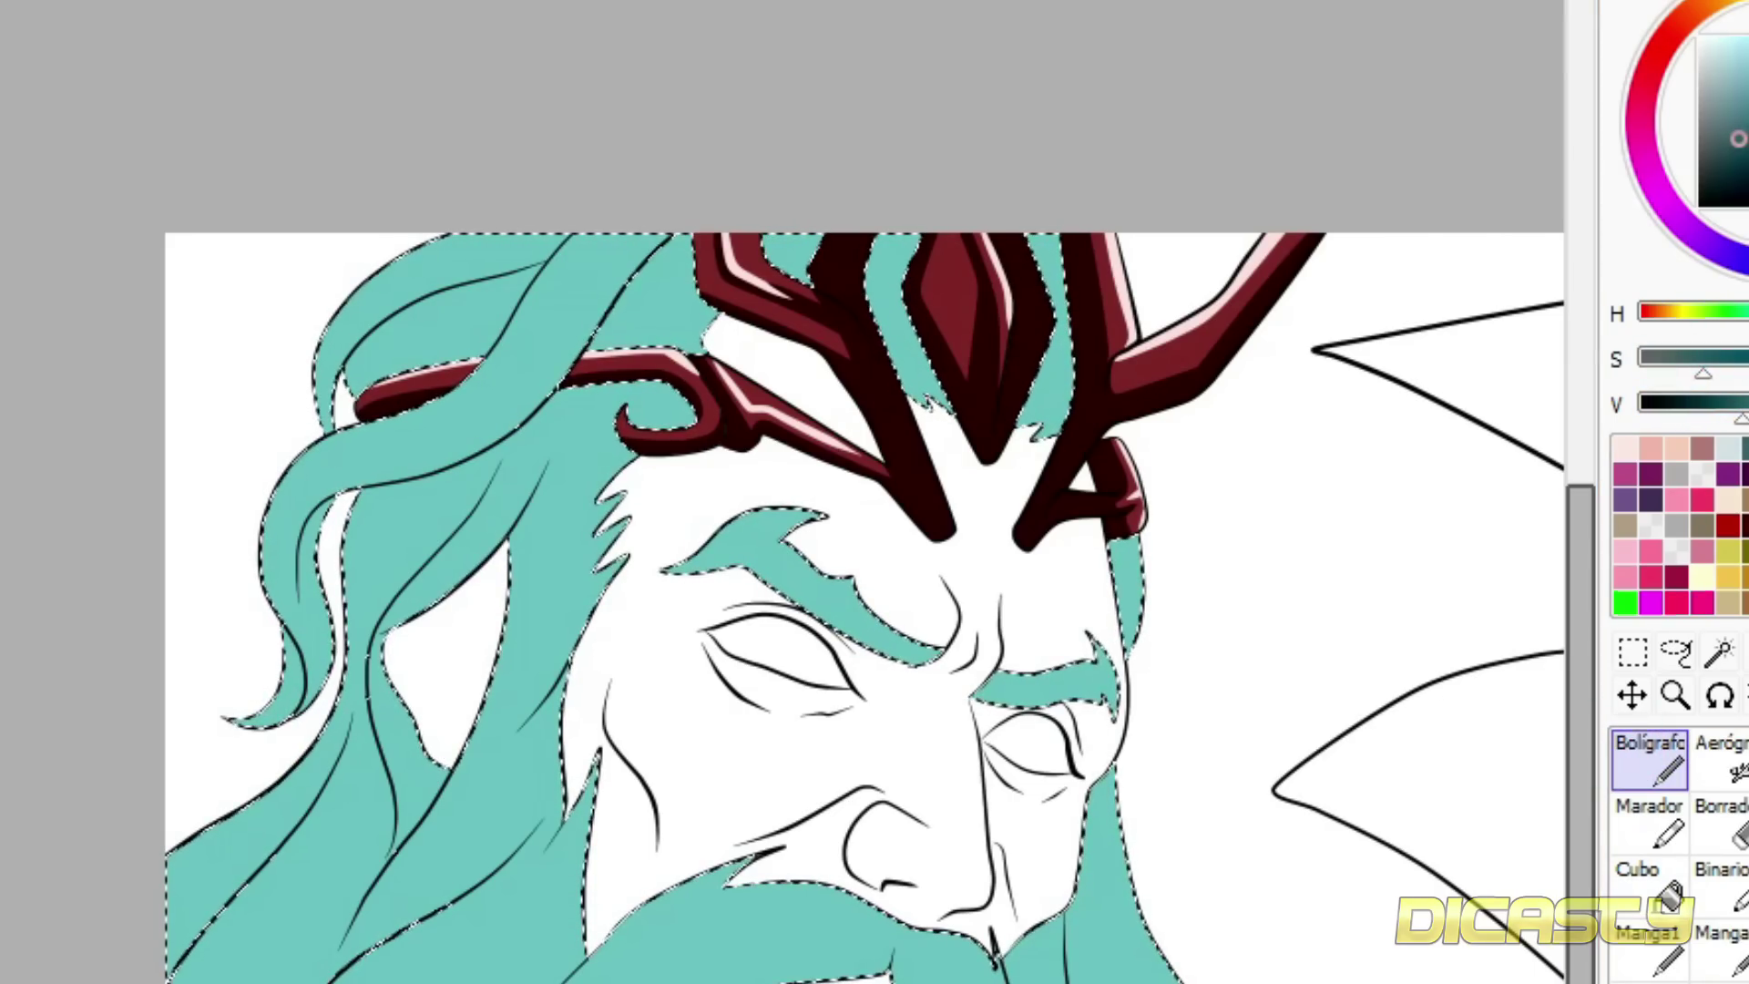
scroll(422, 406, up, 1)
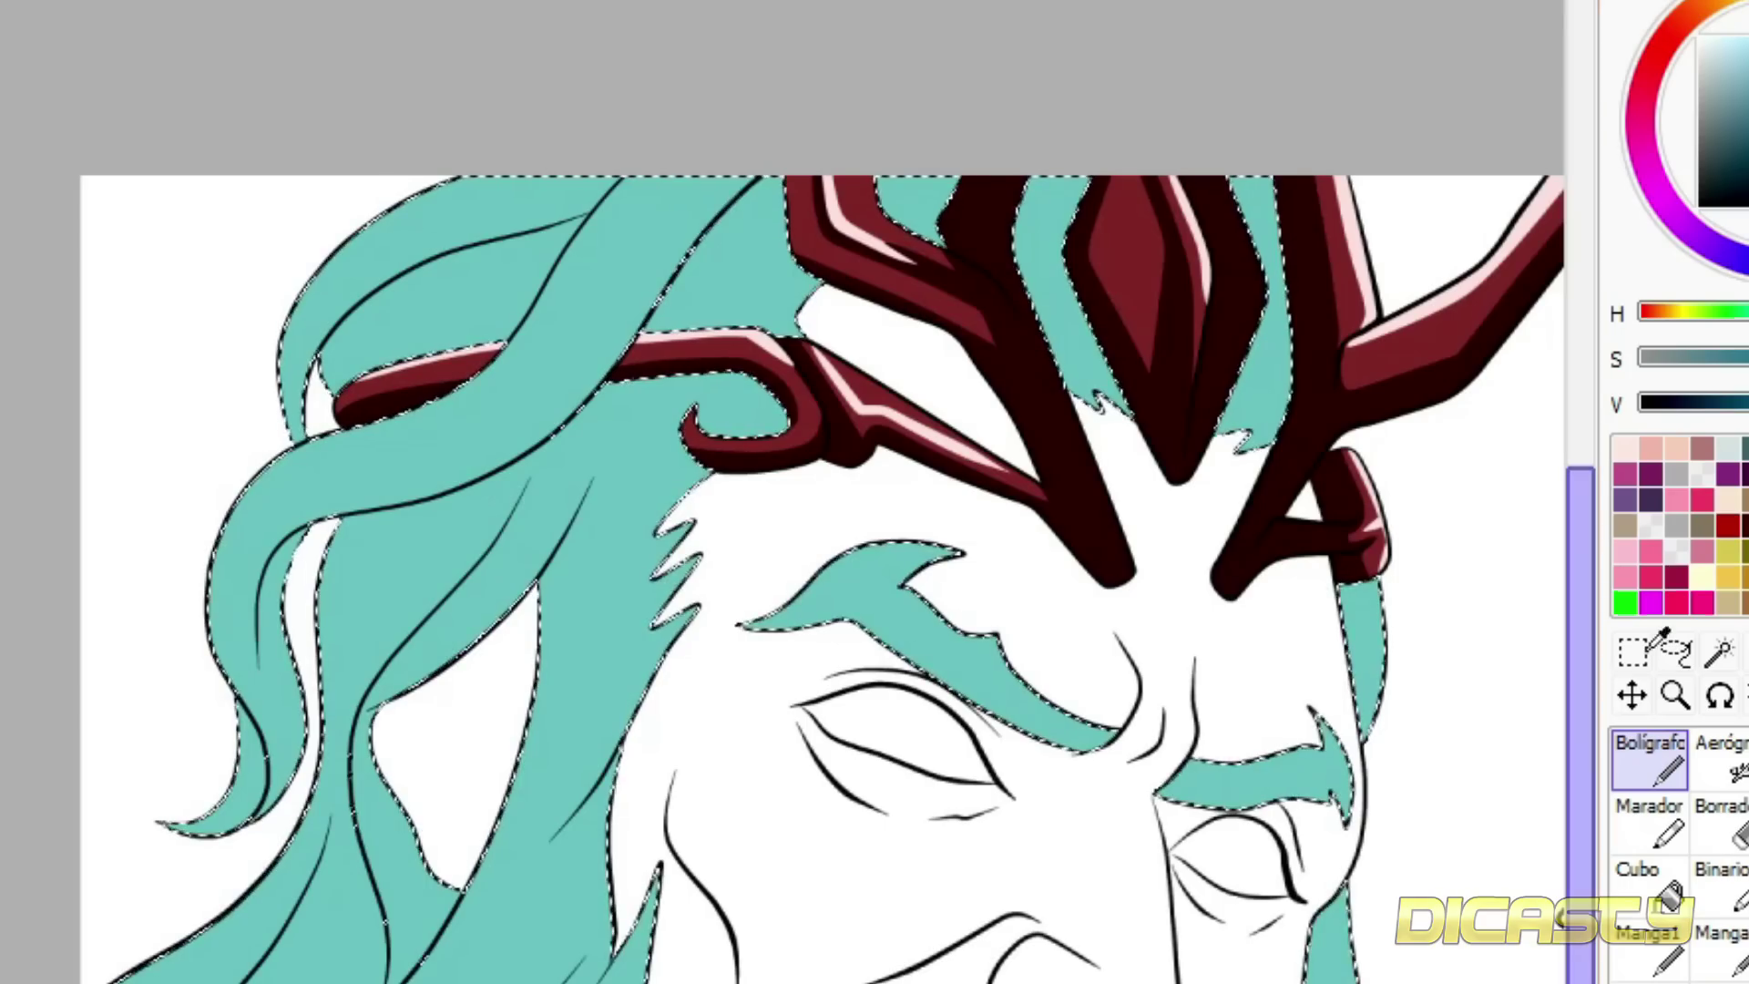
mouse_move(301, 441)
mouse_down()
mouse_move(534, 205)
mouse_move(606, 179)
mouse_move(505, 221)
mouse_up()
mouse_move(333, 396)
mouse_down()
mouse_move(349, 317)
mouse_move(605, 166)
mouse_move(346, 364)
mouse_move(379, 290)
mouse_move(560, 212)
mouse_move(346, 383)
mouse_move(477, 248)
mouse_move(586, 179)
mouse_up()
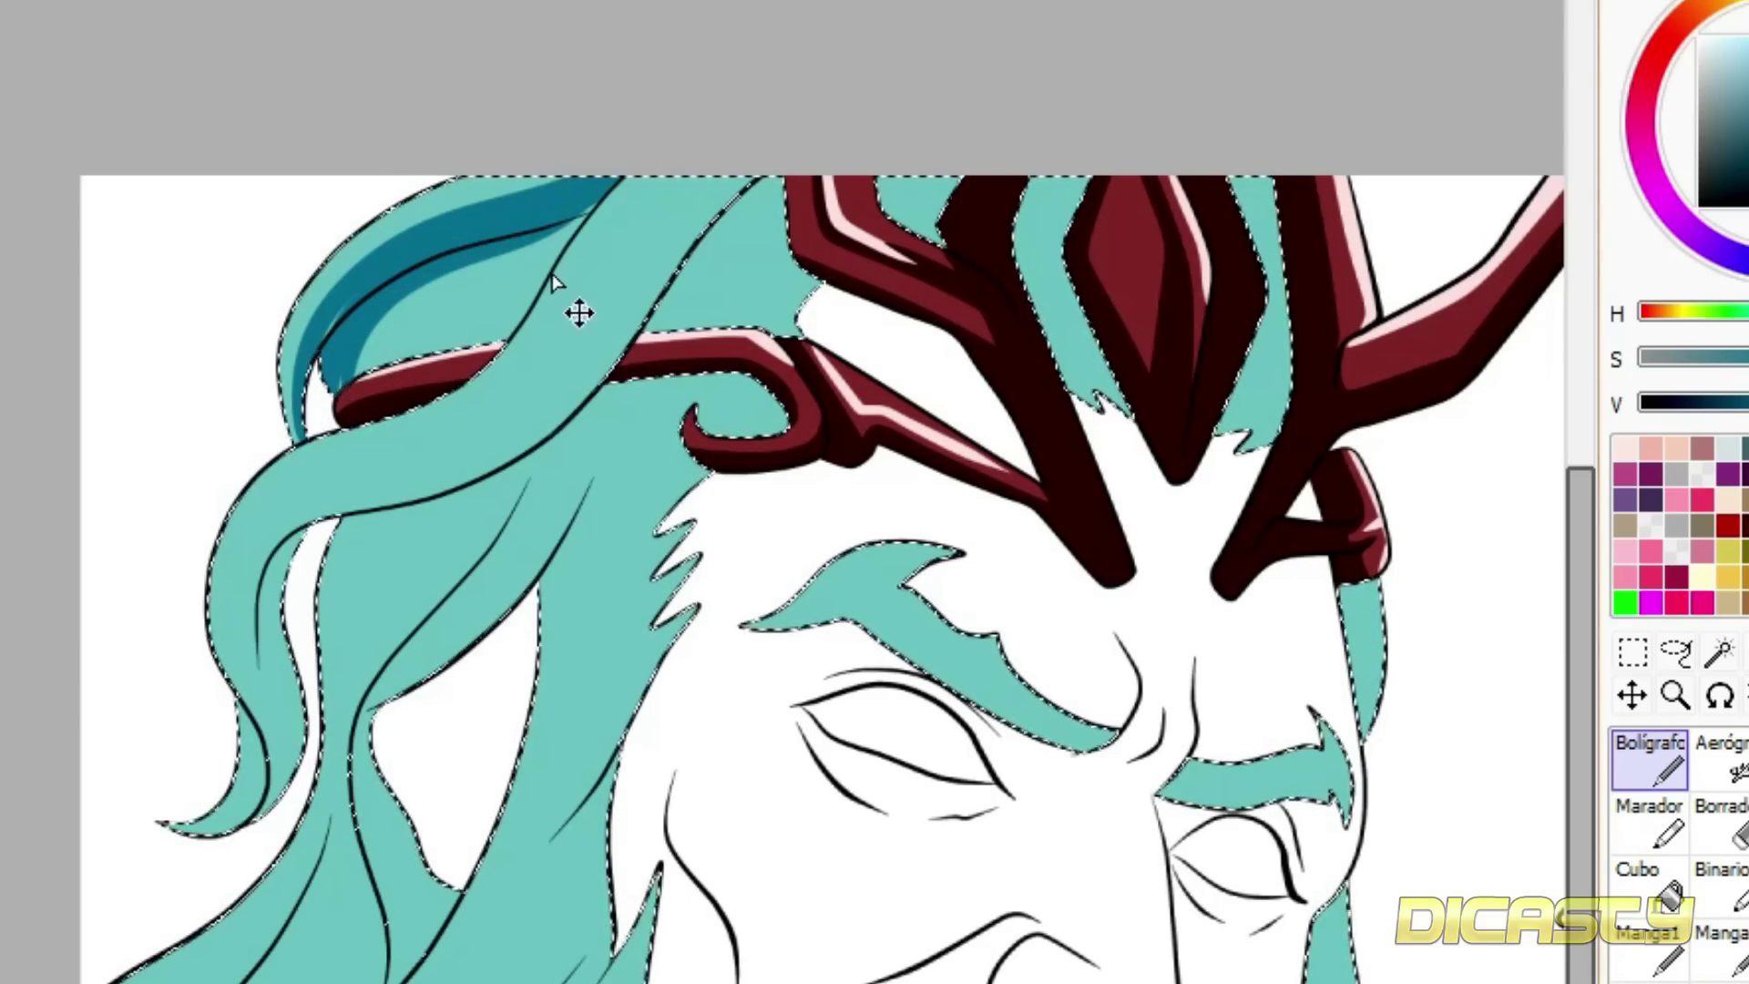
- Paint dark blue shadows along the front left strands and bucket-fill the hair between the crown's prongs with the same blue
mouse_move(240, 711)
mouse_down()
mouse_move(421, 468)
mouse_move(733, 179)
mouse_up()
mouse_move(369, 698)
mouse_down()
mouse_move(508, 435)
mouse_move(560, 438)
mouse_move(542, 469)
mouse_move(631, 337)
mouse_up()
key(g)
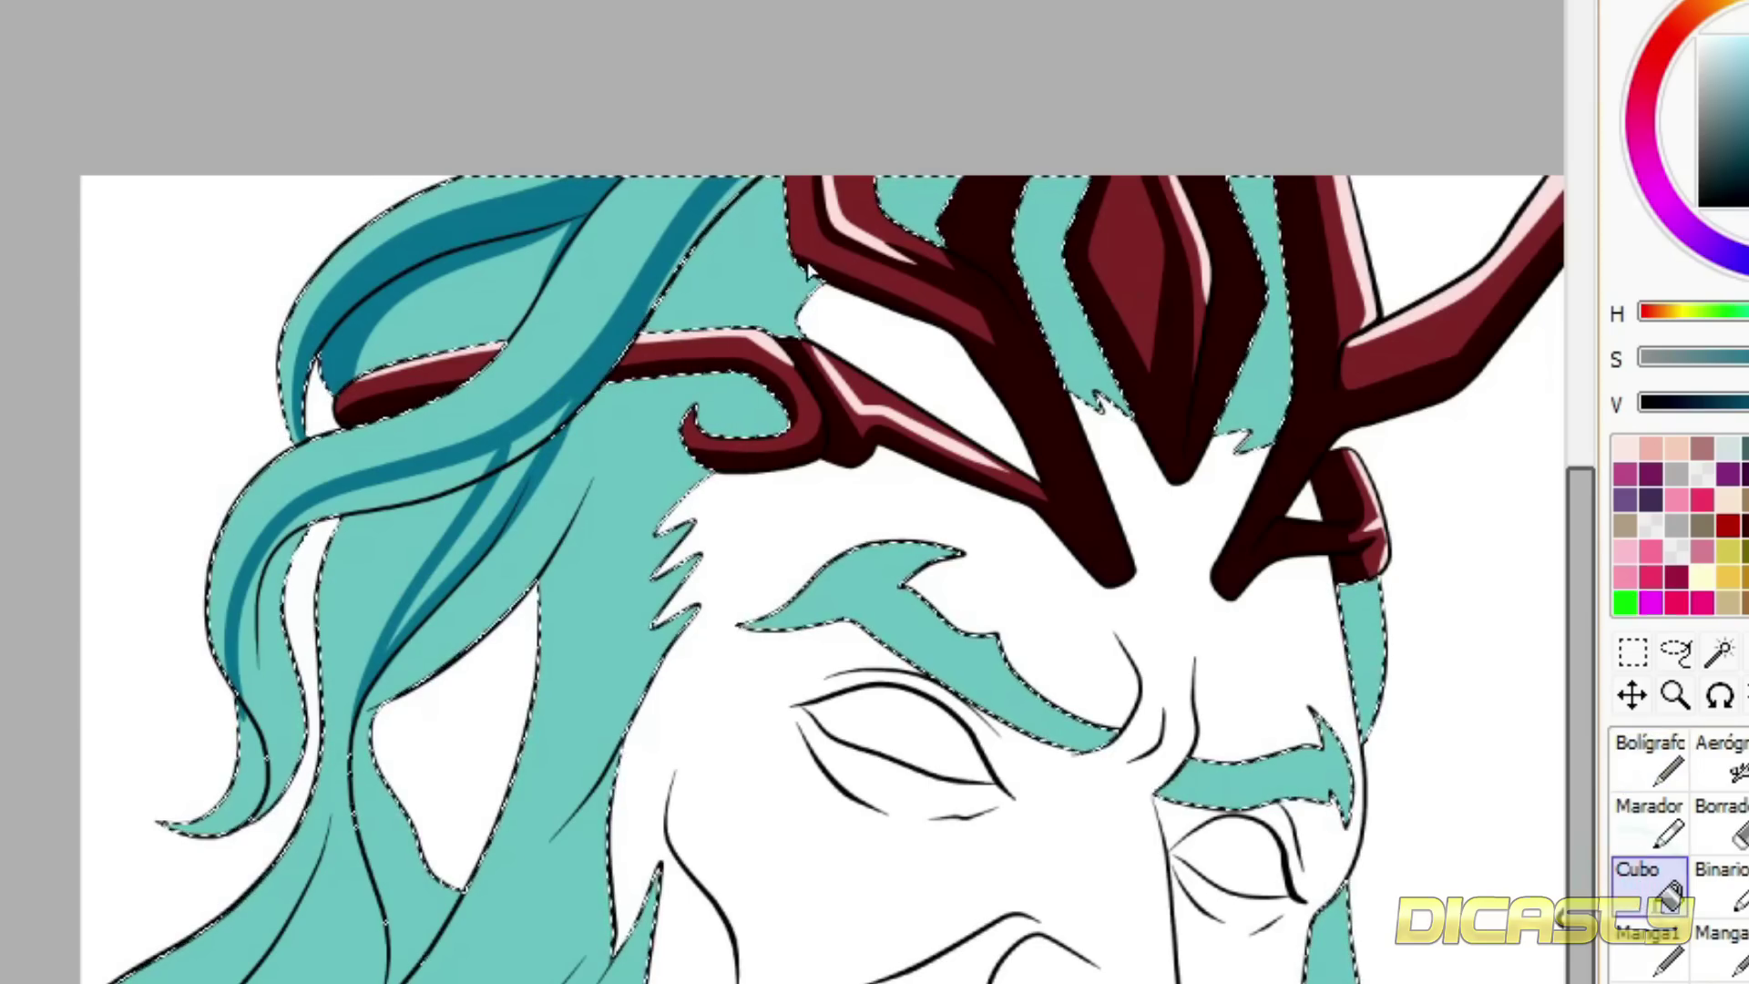
click(785, 271)
click(915, 211)
click(1048, 244)
click(1250, 360)
- Paint dark blue shadow strokes along the hair beside the temple and down the long left locks
key(n)
drag(1579, 747, 1579, 879)
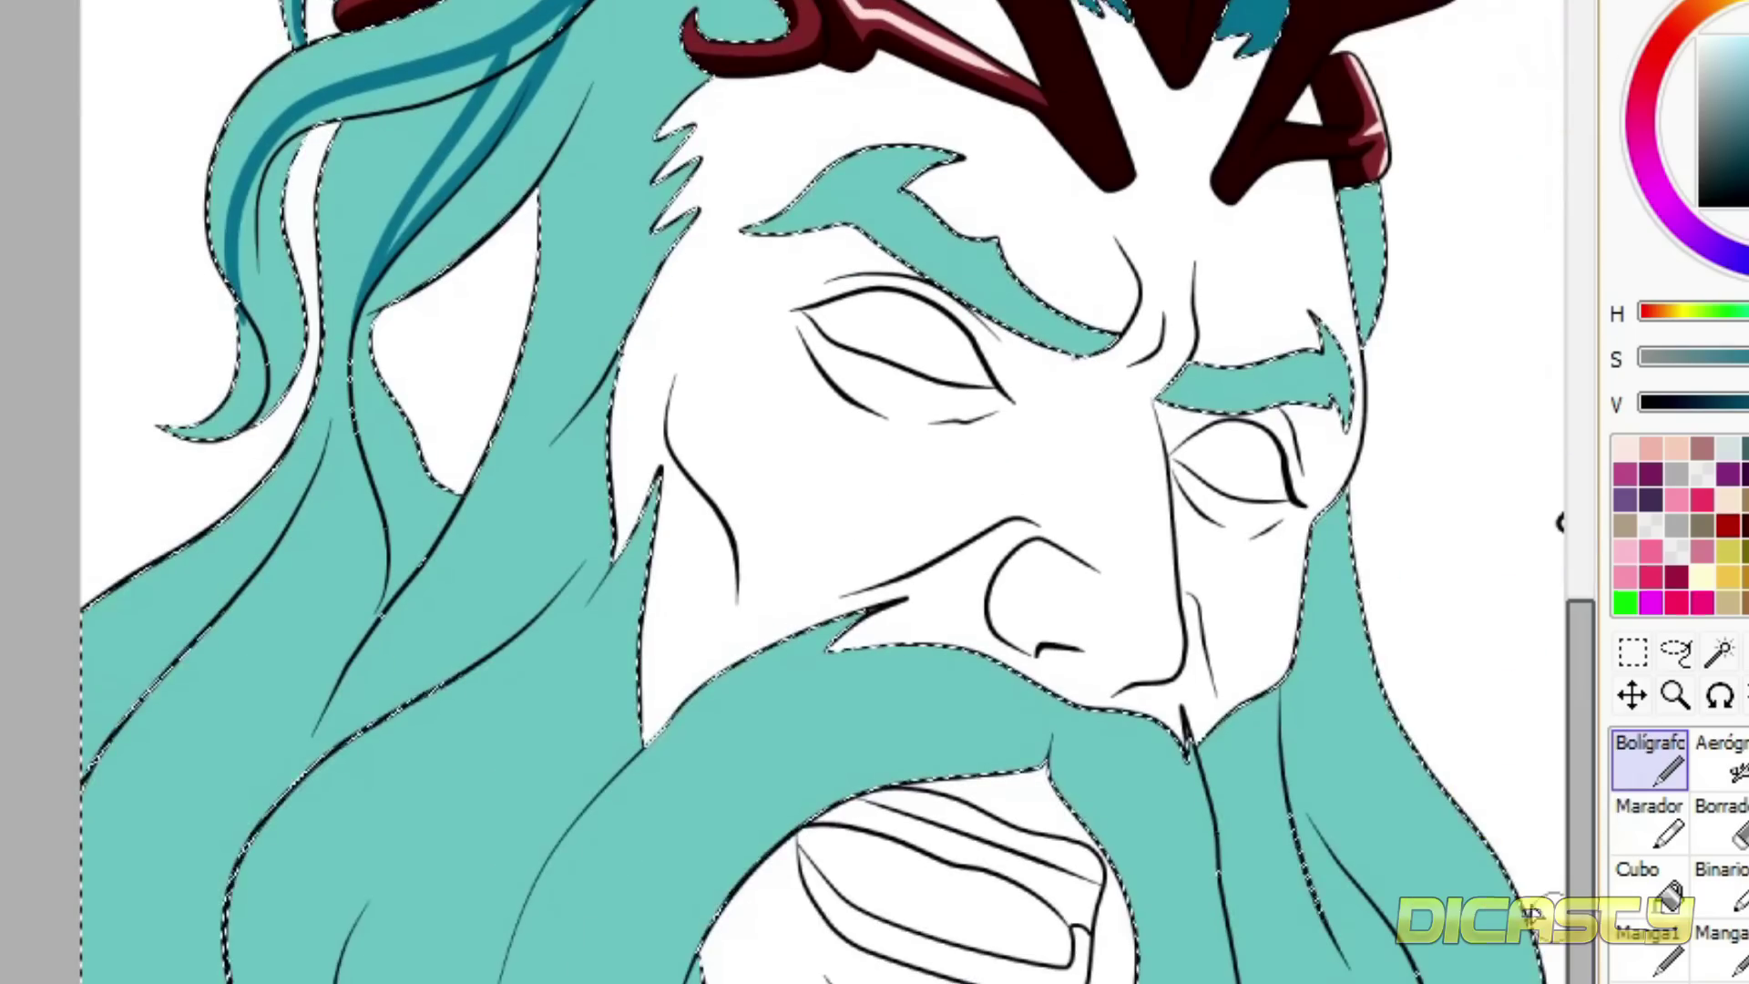
drag(685, 180, 546, 434)
drag(344, 694, 136, 980)
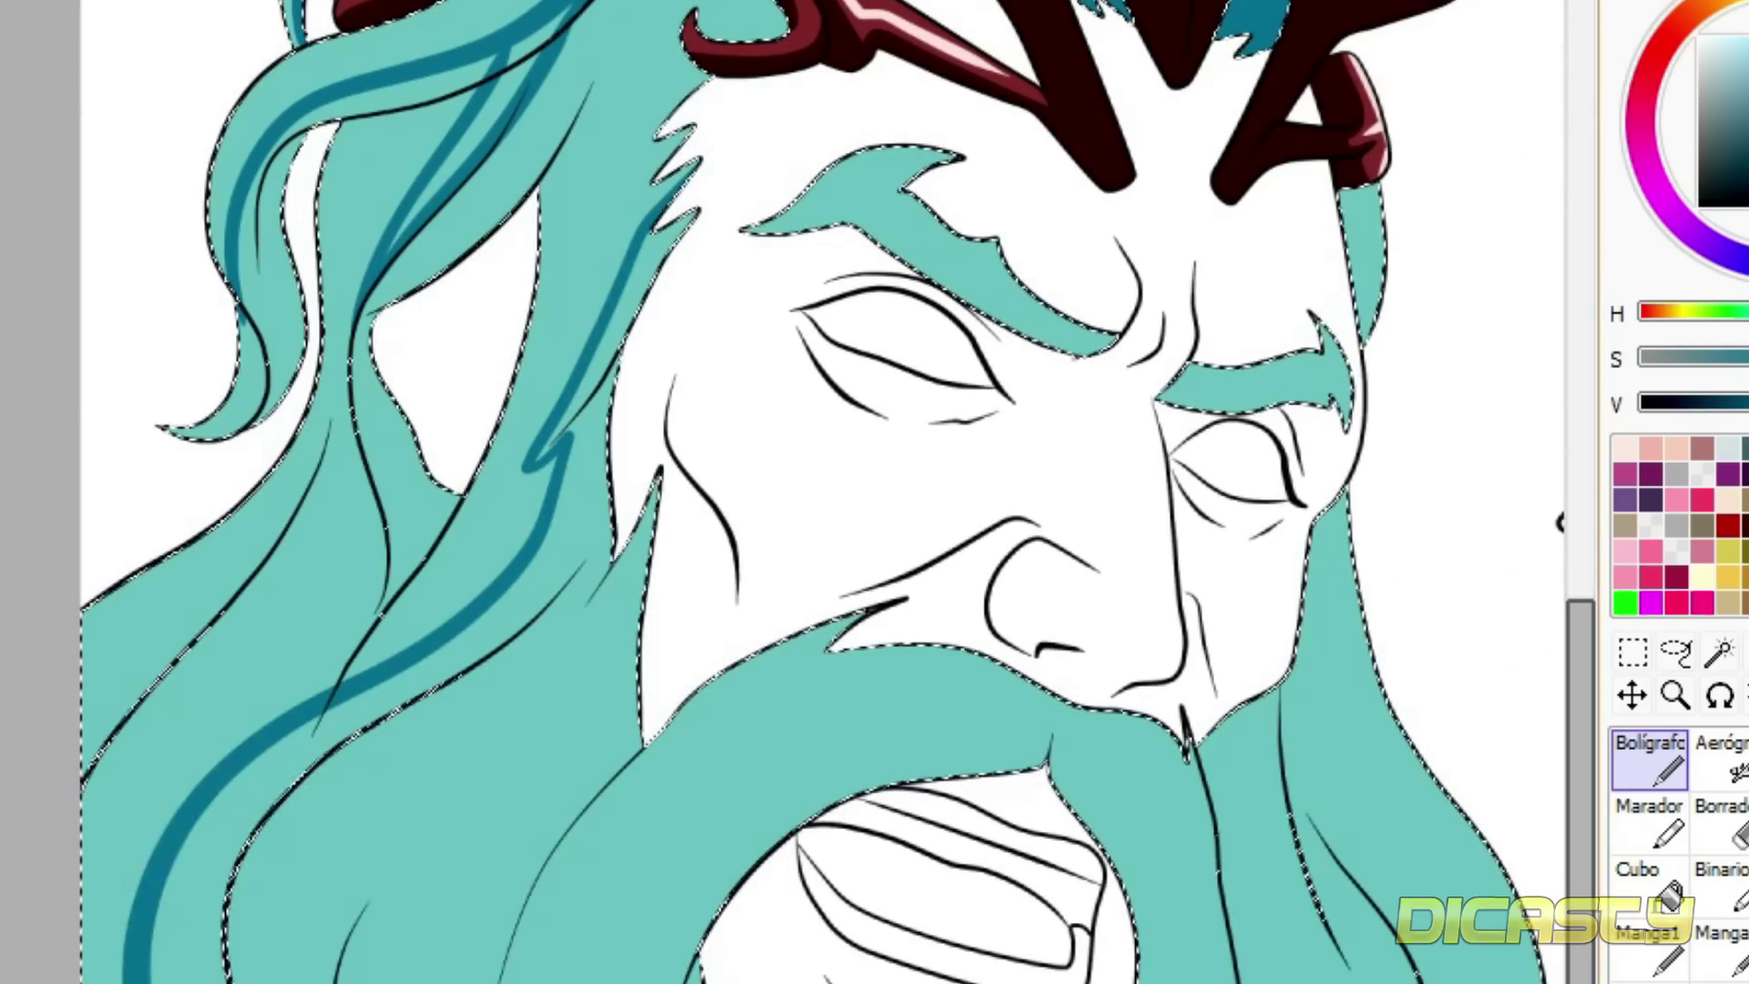
drag(278, 537, 39, 879)
drag(228, 632, 273, 540)
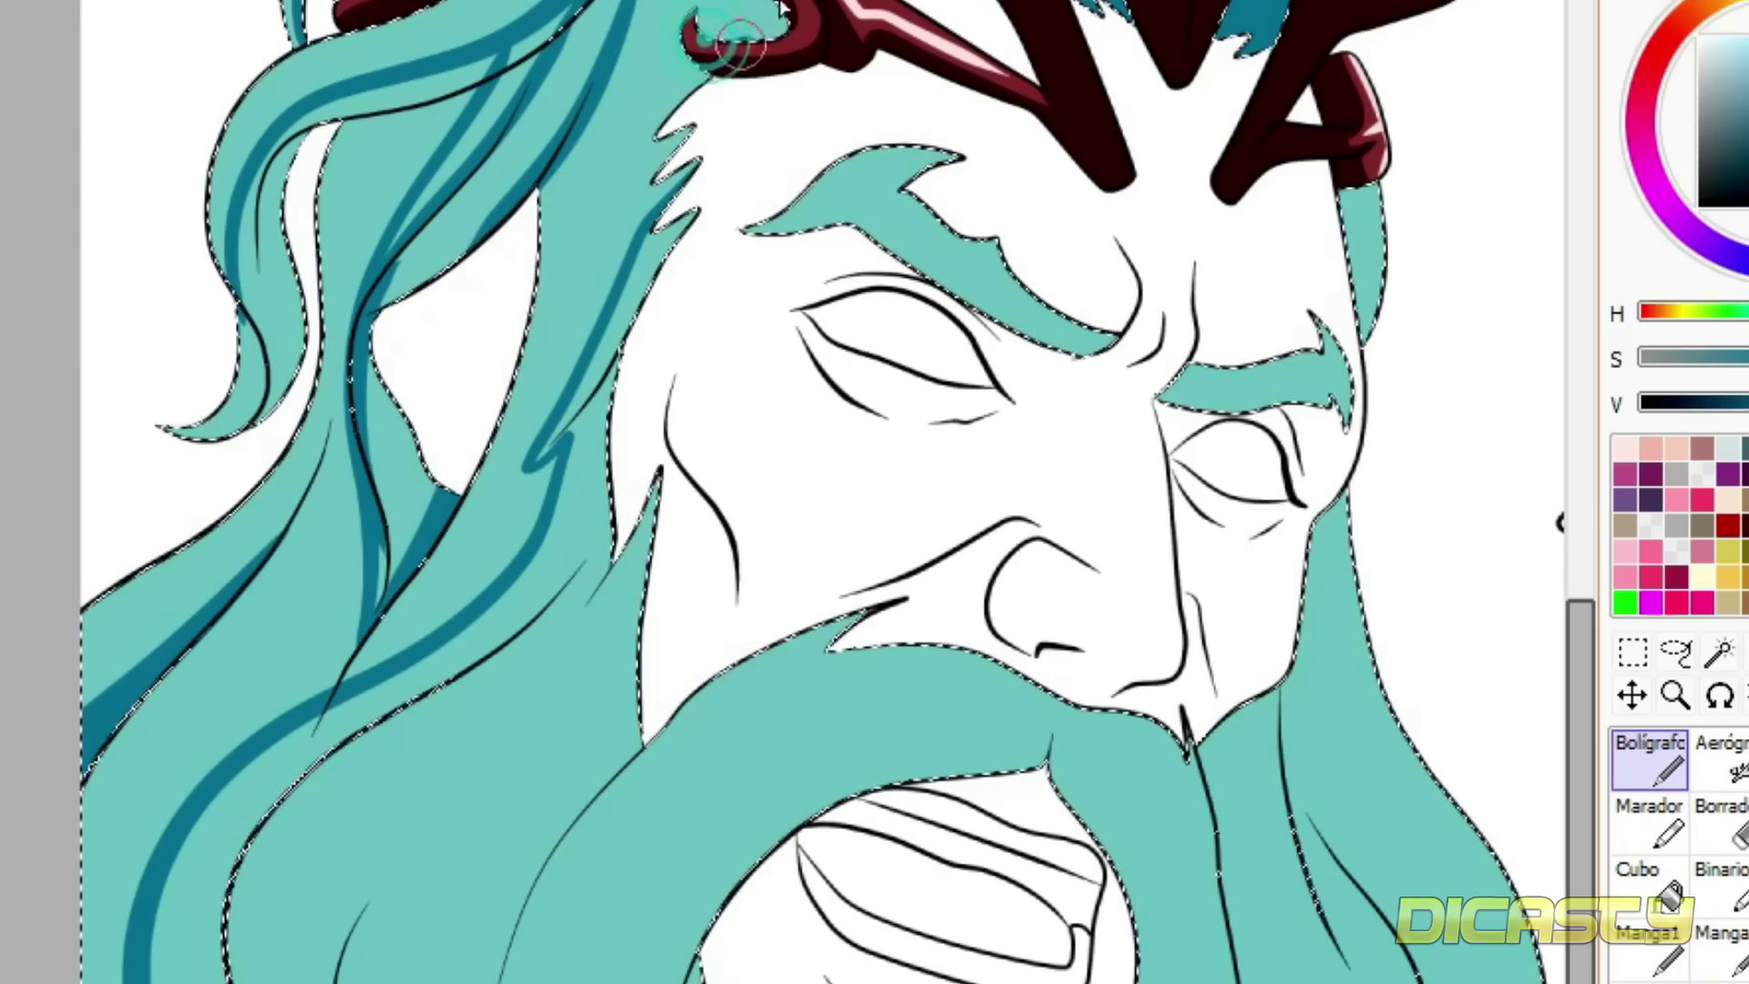
- Bucket-fill the hair strip at the face's far side with dark blue and paint shadows on the eyebrows, moustache and beard
click(1648, 874)
click(1362, 264)
click(1639, 765)
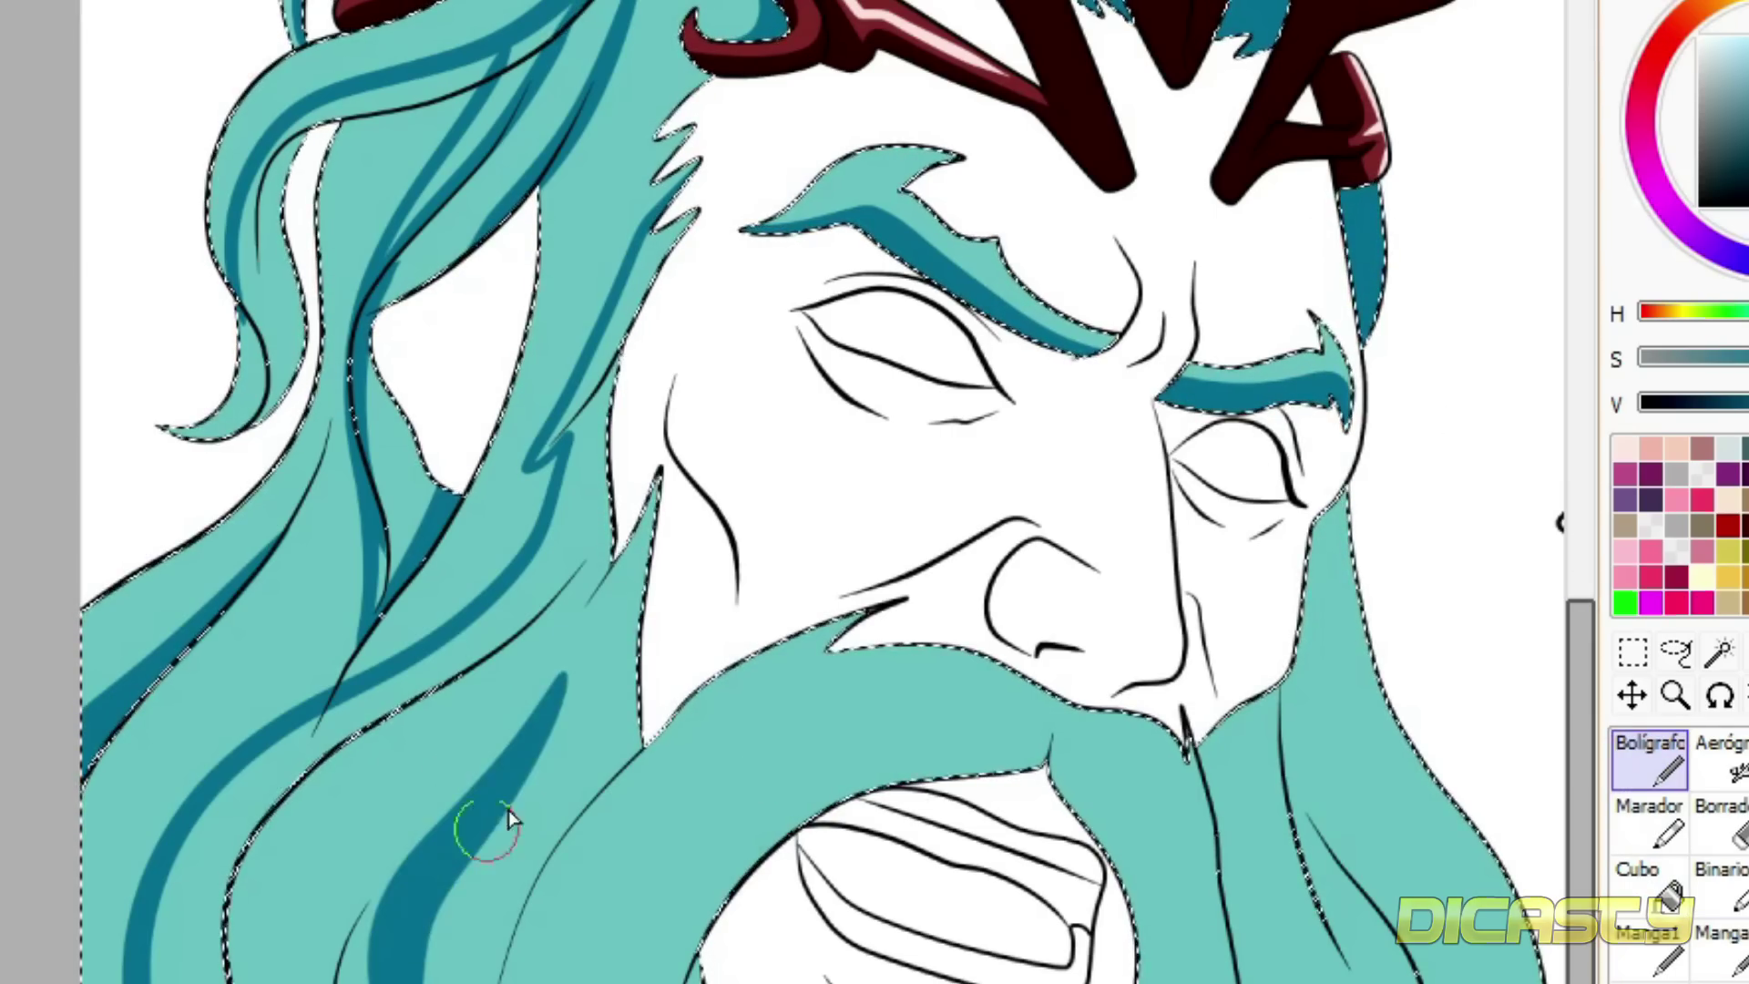
drag(558, 790, 465, 879)
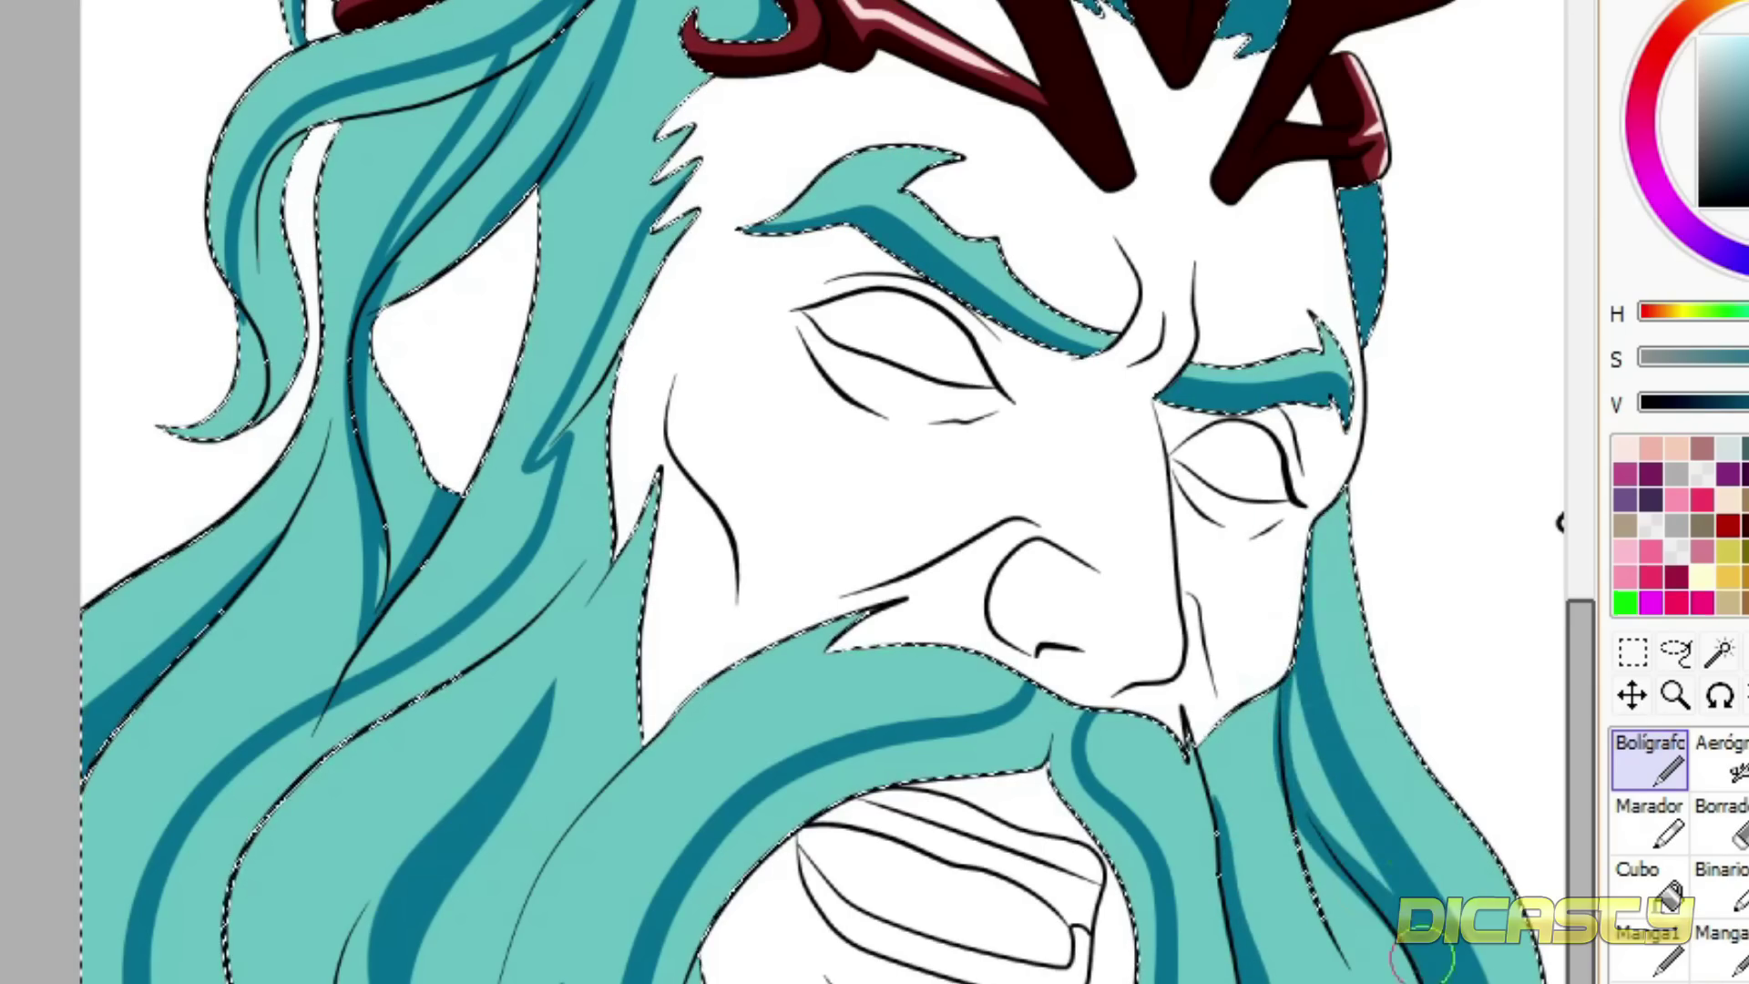
click(1646, 877)
key(n)
click(718, 933)
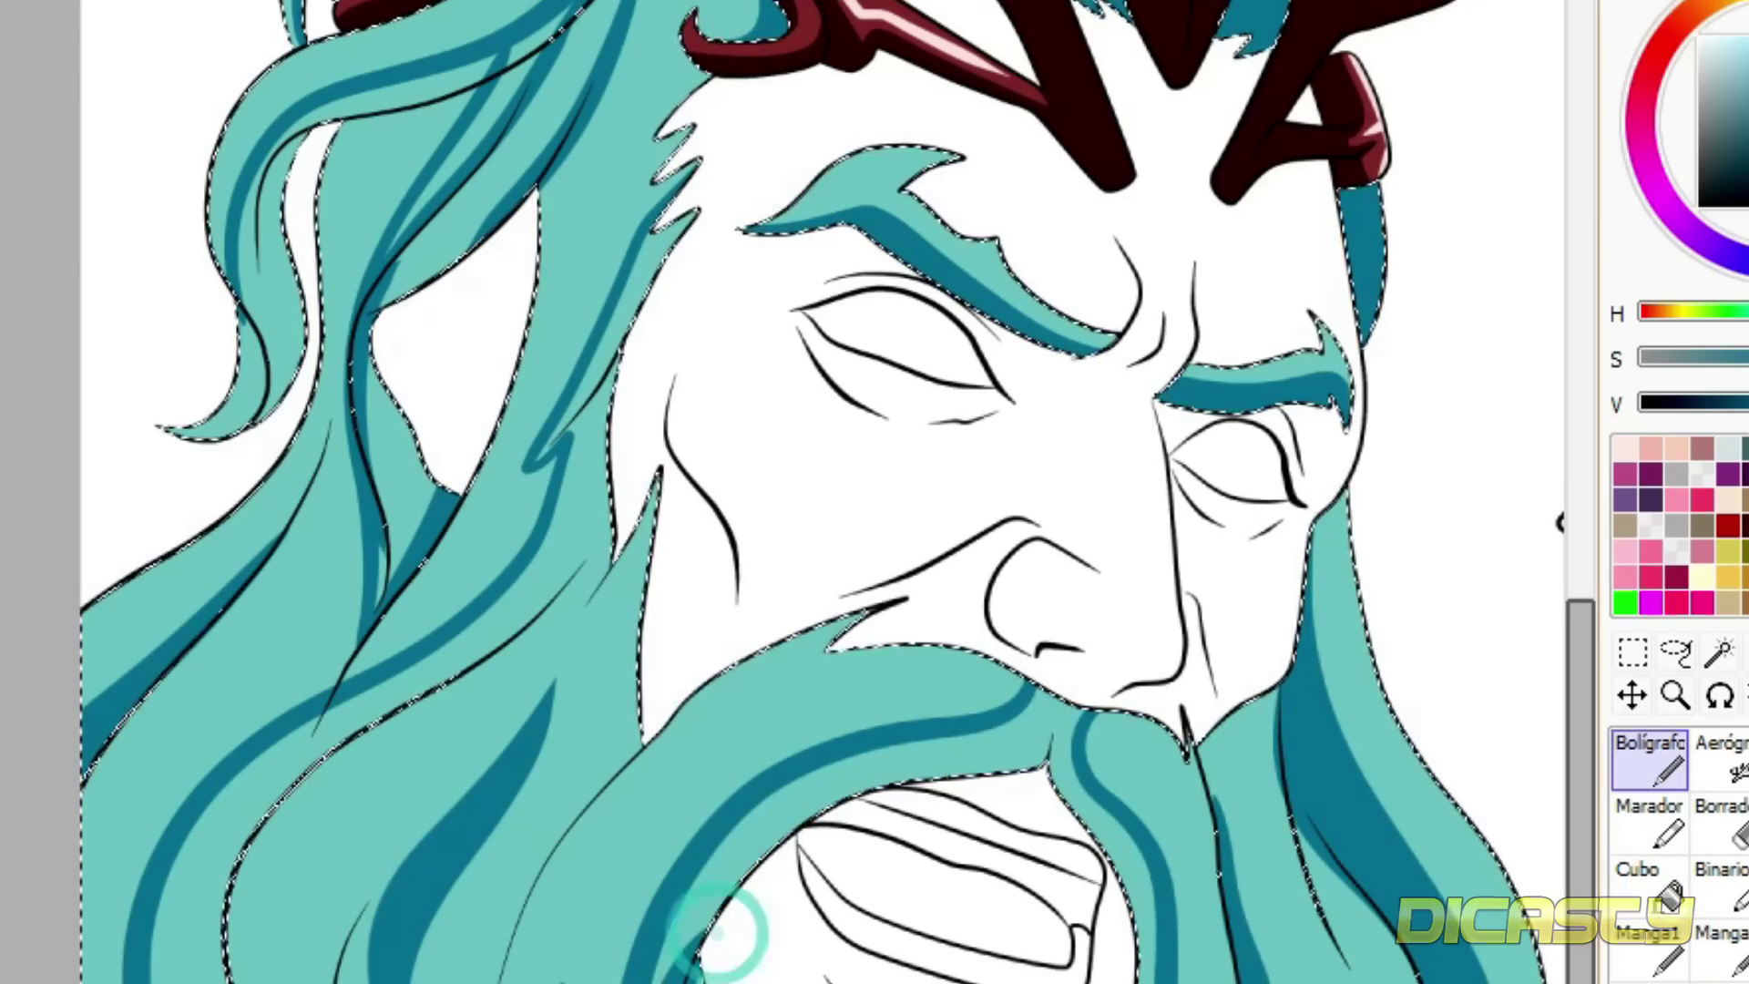
- Outline the shadow on the beard lock below the temple and bucket-fill the outlined shadow areas of the hair with dark blue
click(1642, 880)
click(455, 729)
key(ctrl+z)
key(n)
drag(616, 507, 277, 915)
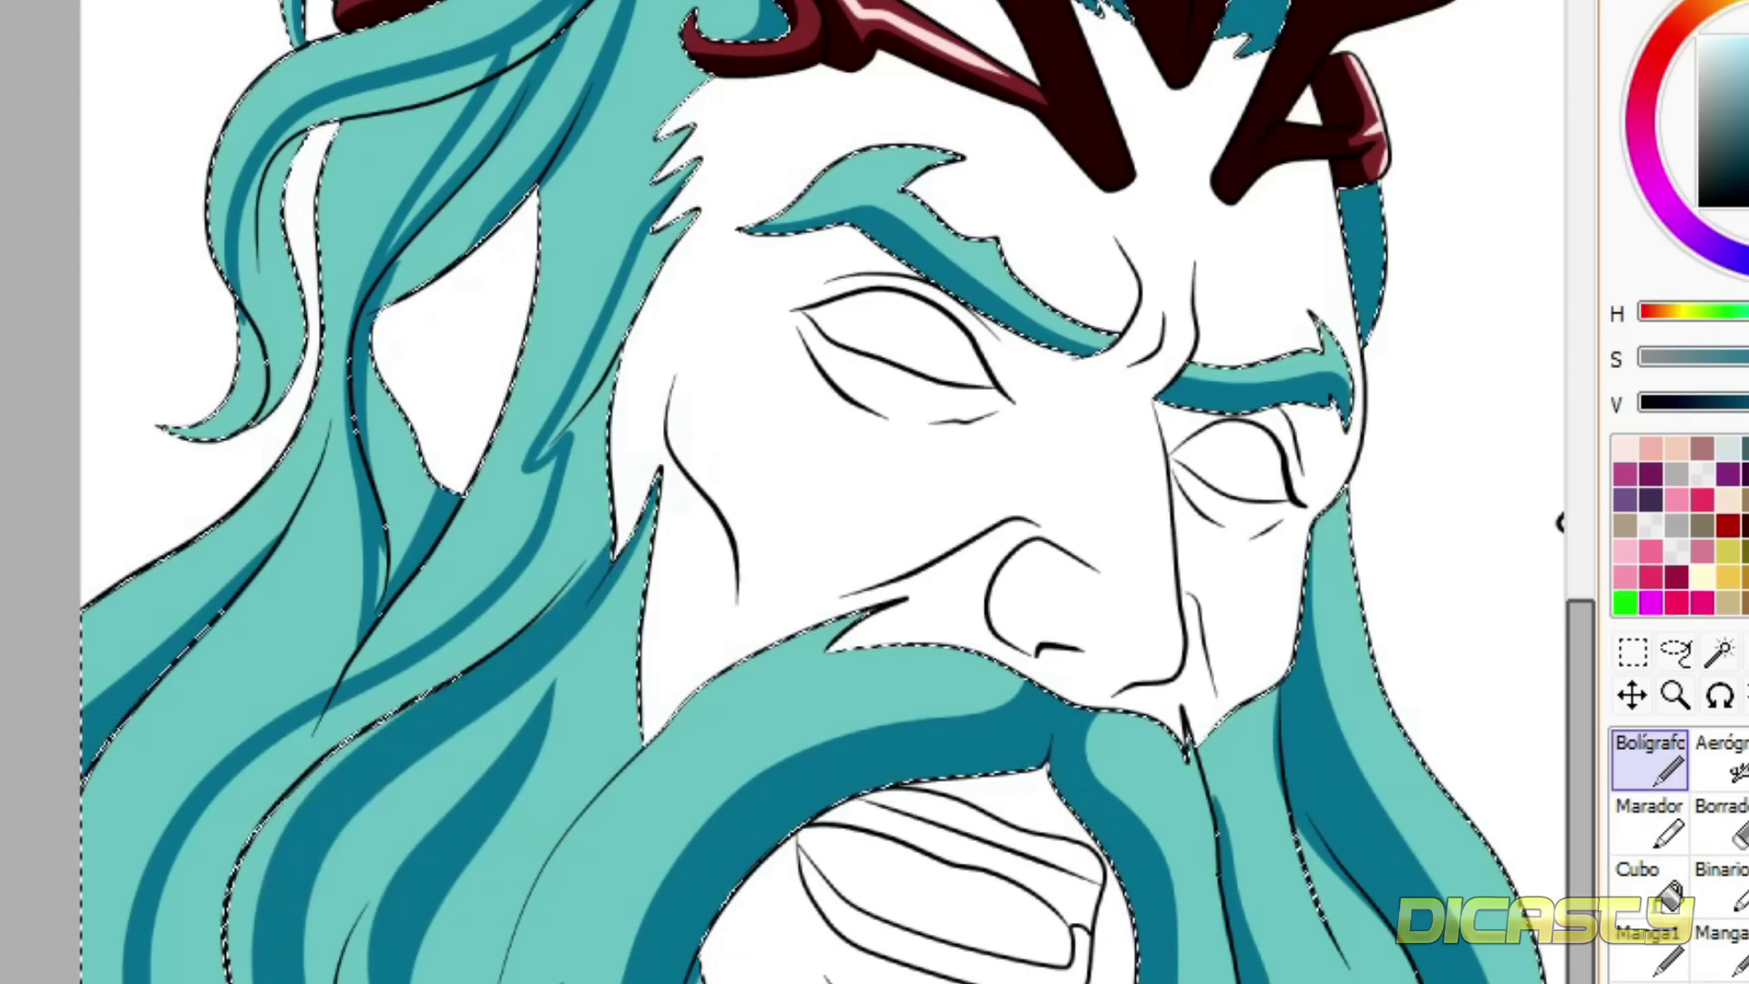
key(g)
click(421, 654)
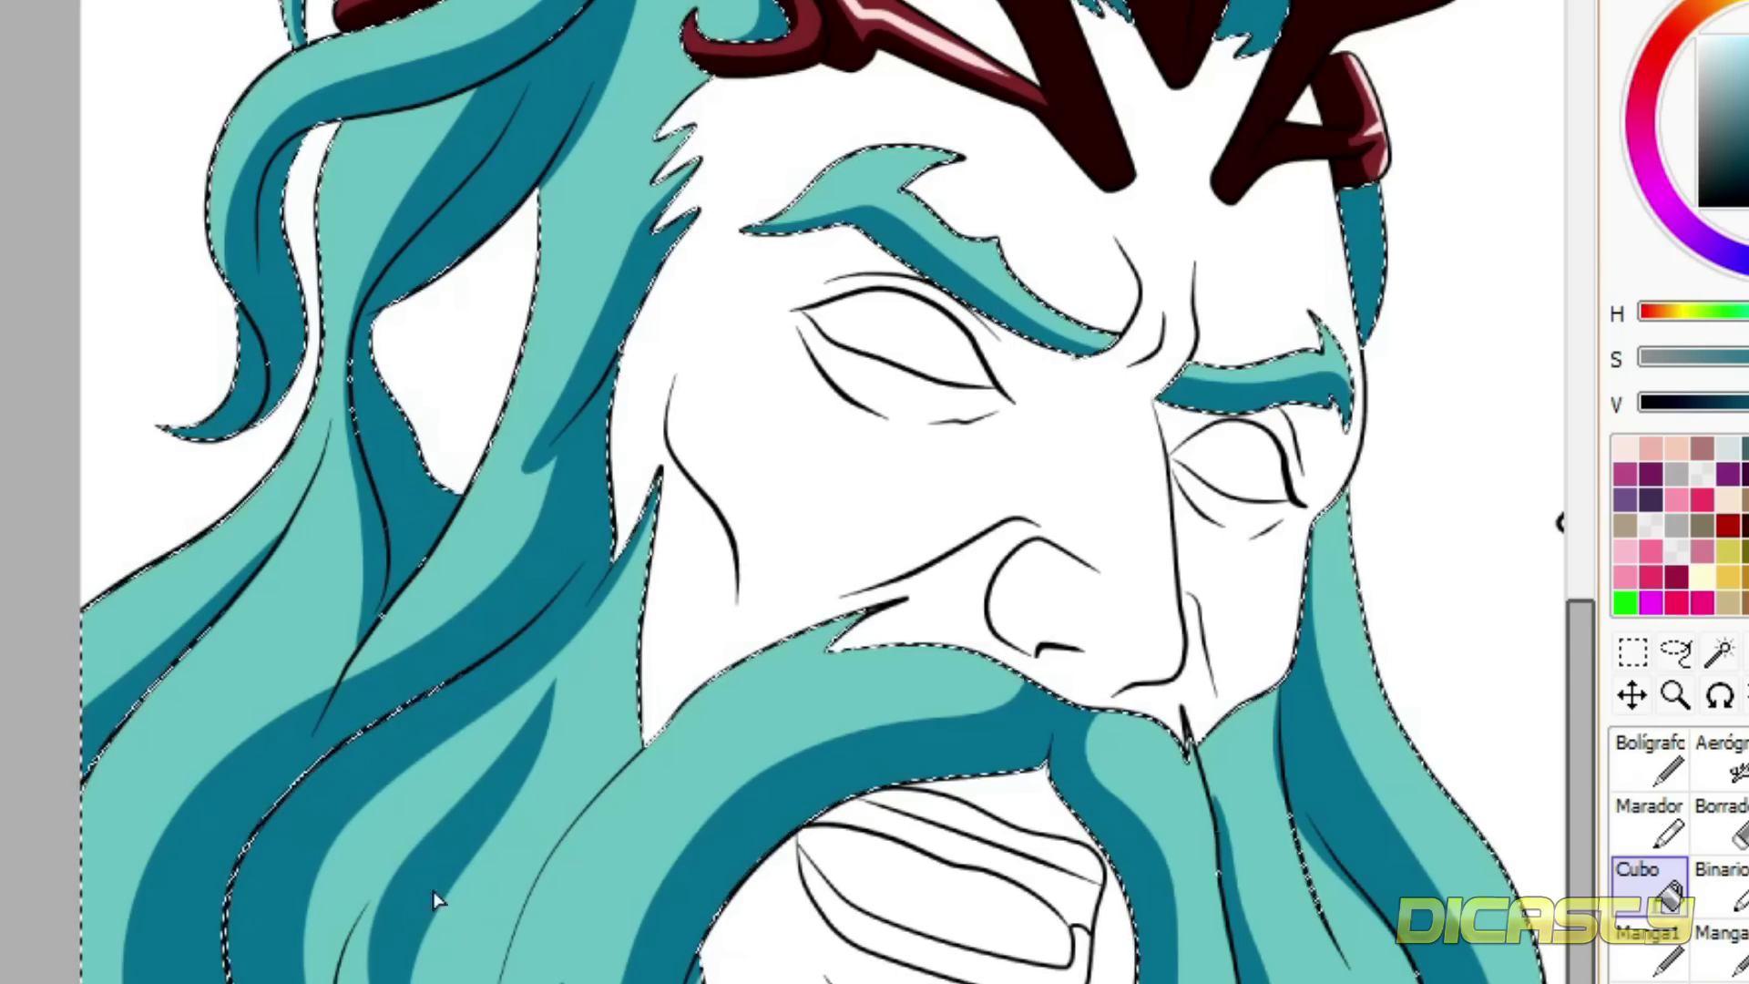
- Sample the light teal and trim the edge of the pointed shadow in the left beard lock
key(n)
right_click(491, 877)
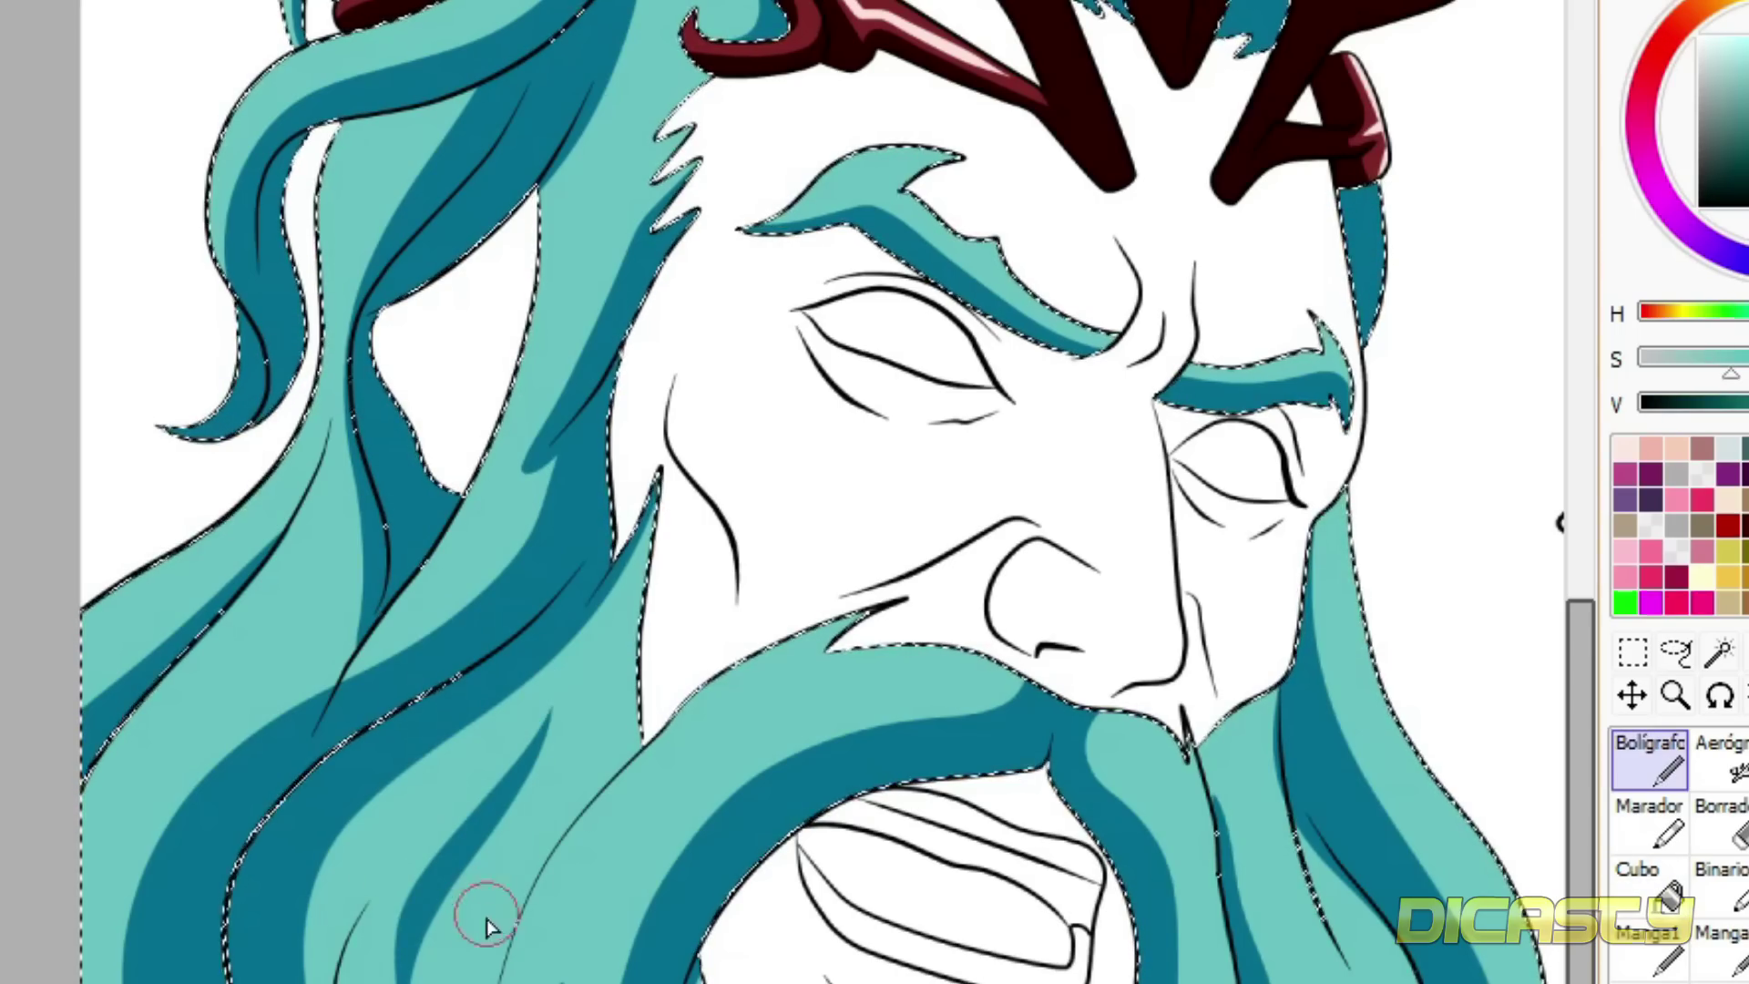
key(g)
click(271, 742)
key(n)
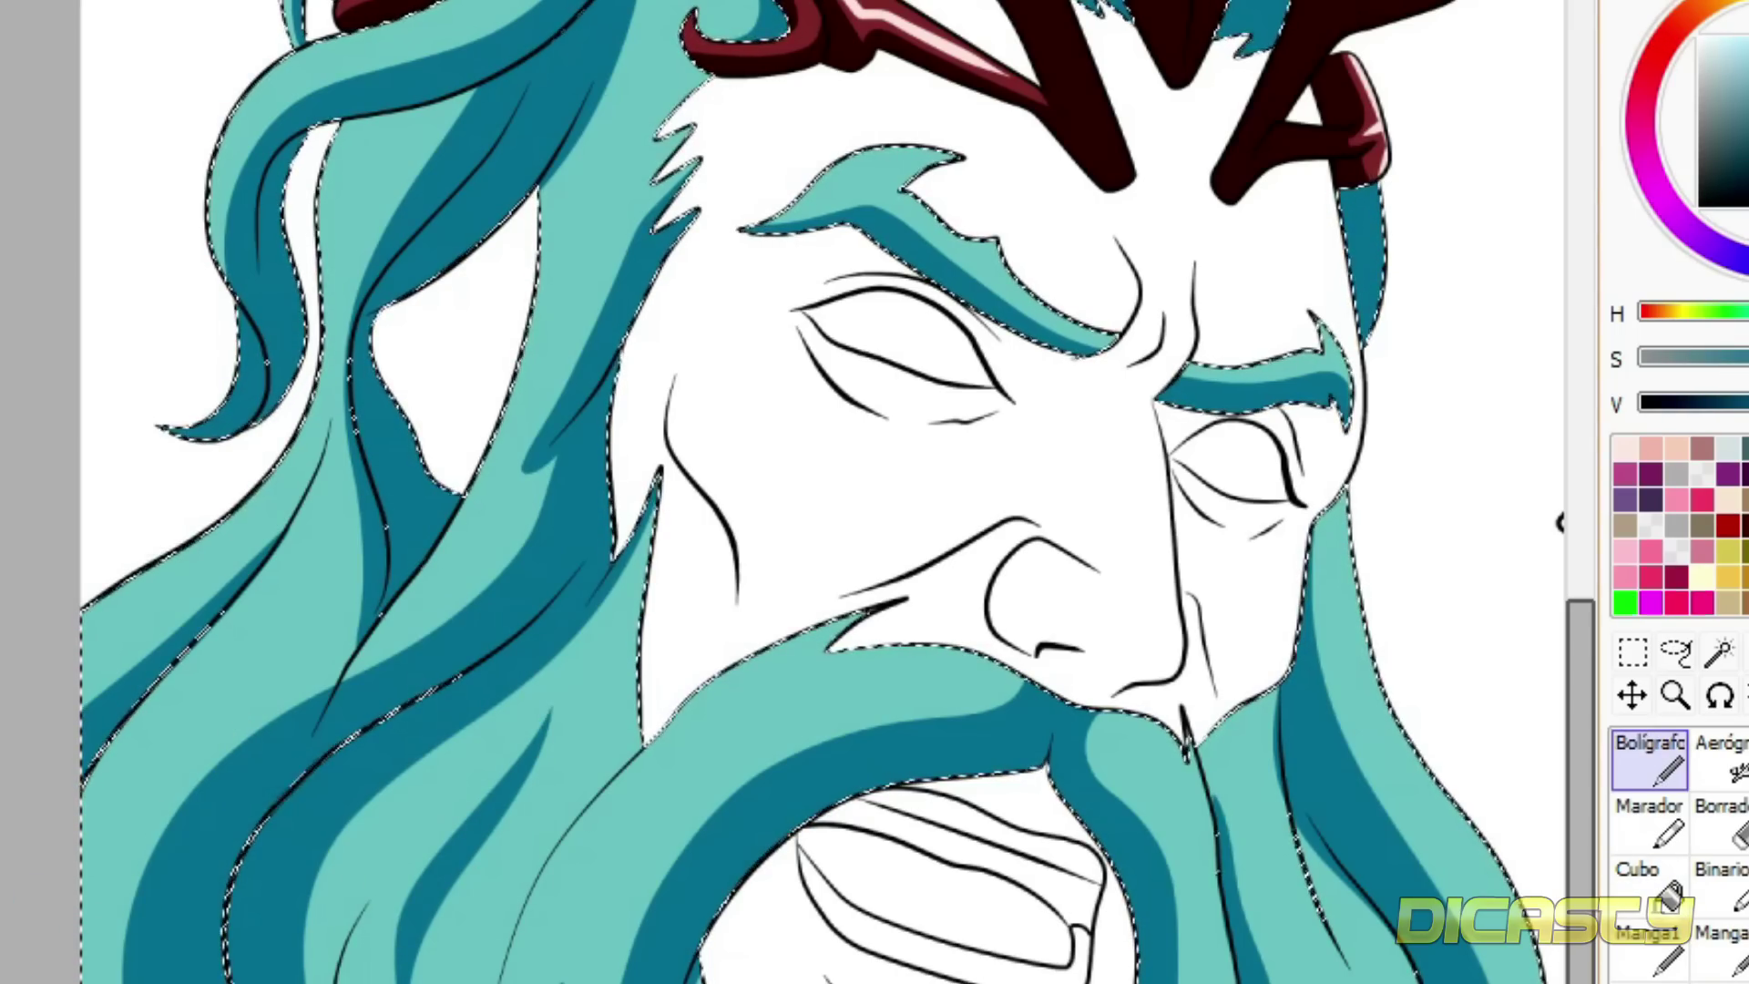
key(n)
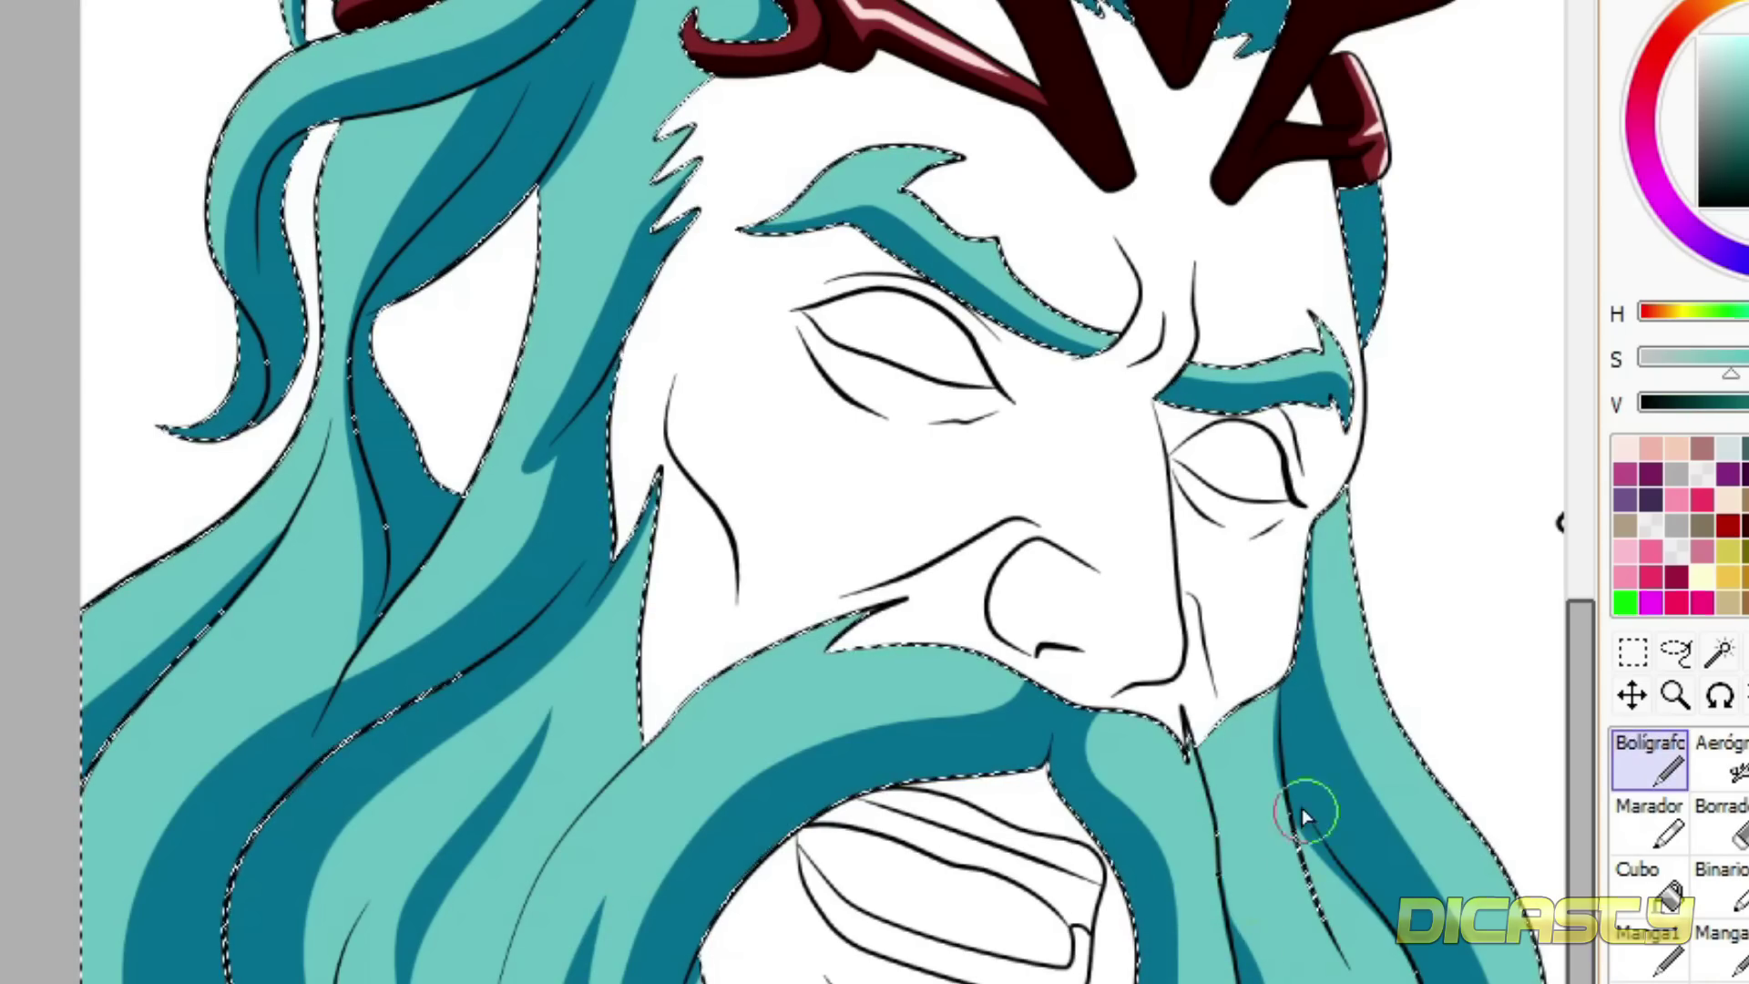
- Choose a very pale teal and paint tapered highlights on both halves of the moustache, undoing and redrawing poor strokes
drag(1585, 751, 1592, 603)
key(g)
key(n)
drag(1585, 797, 1589, 925)
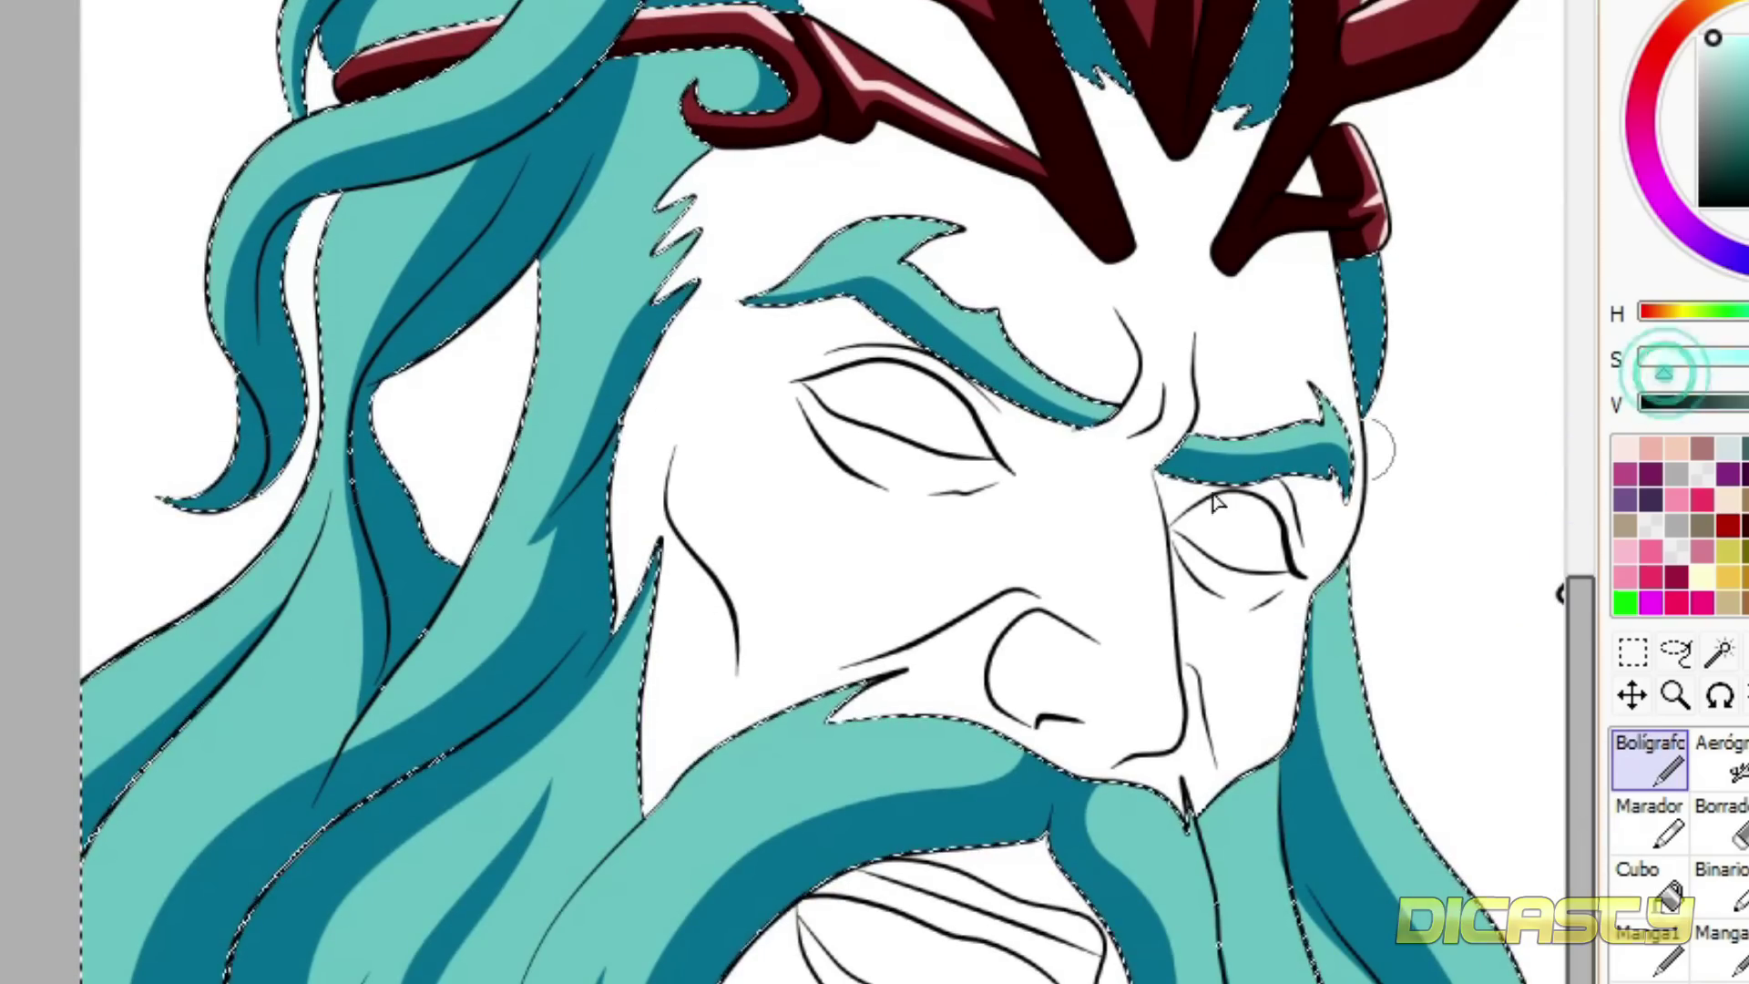
key(ctrl+z)
mouse_move(557, 982)
mouse_down()
mouse_move(815, 748)
mouse_move(687, 851)
mouse_up()
key(ctrl+z)
drag(795, 726, 629, 900)
key(ctrl+z)
mouse_move(781, 734)
mouse_down()
mouse_move(583, 942)
mouse_move(804, 750)
mouse_up()
key(ctrl+z)
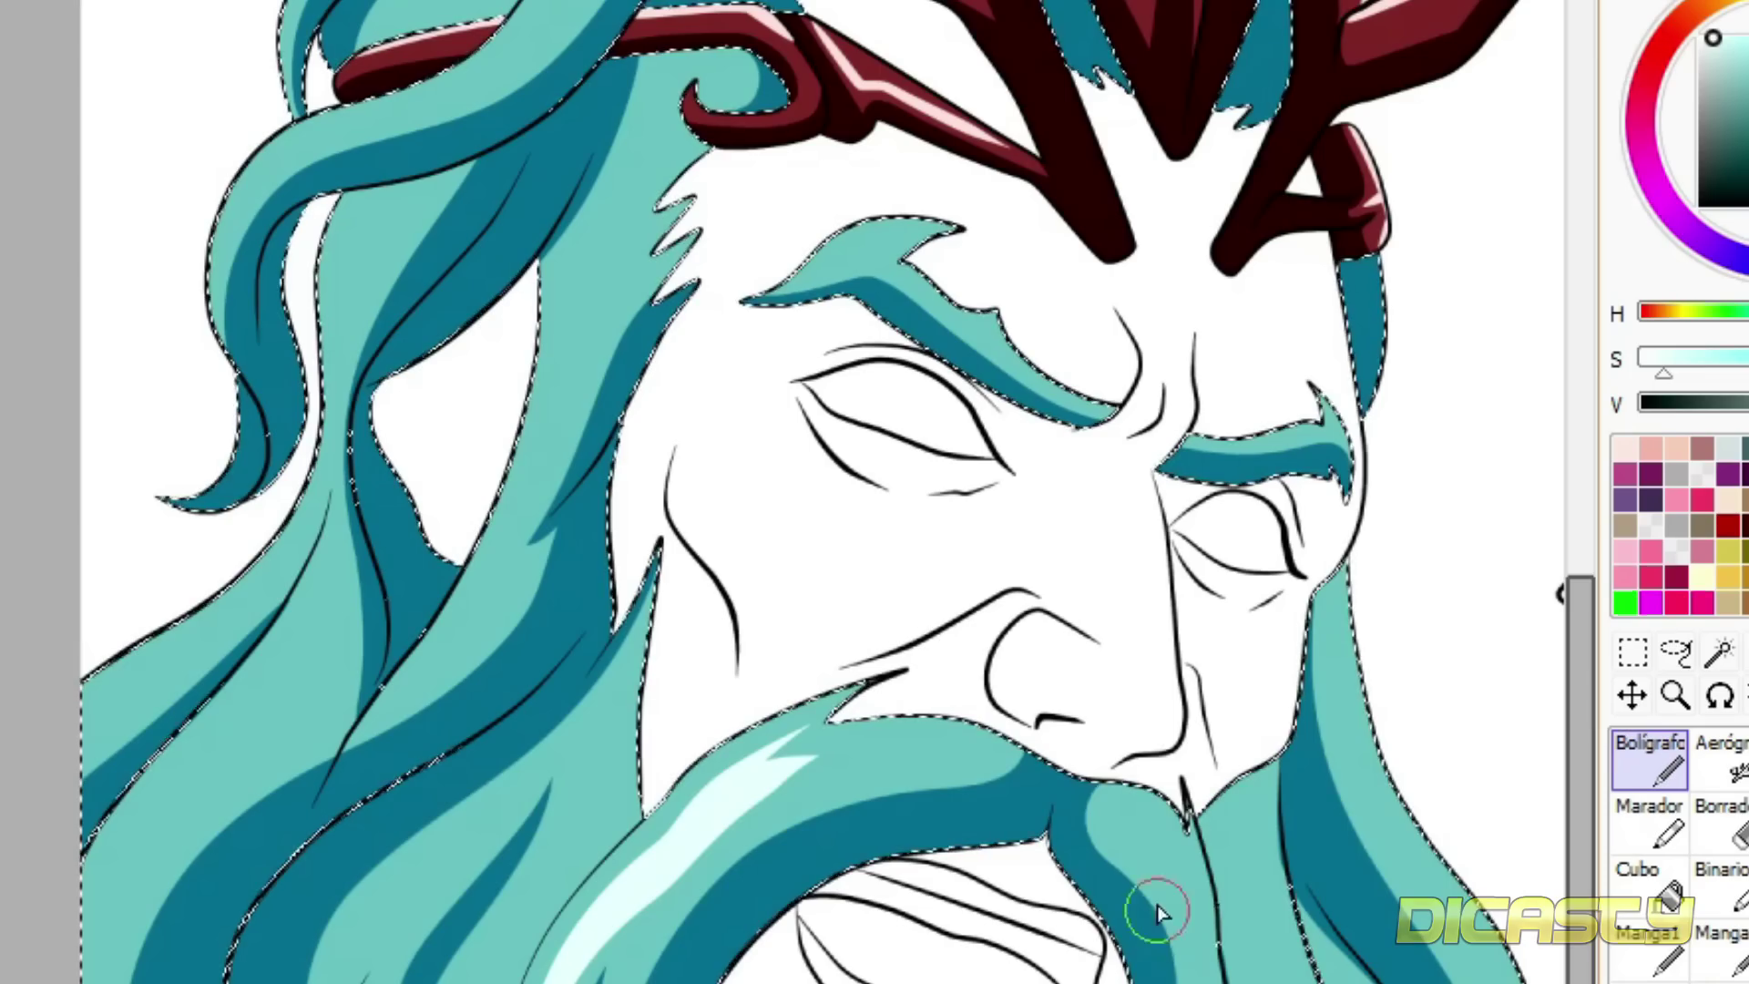
drag(1129, 827, 1184, 979)
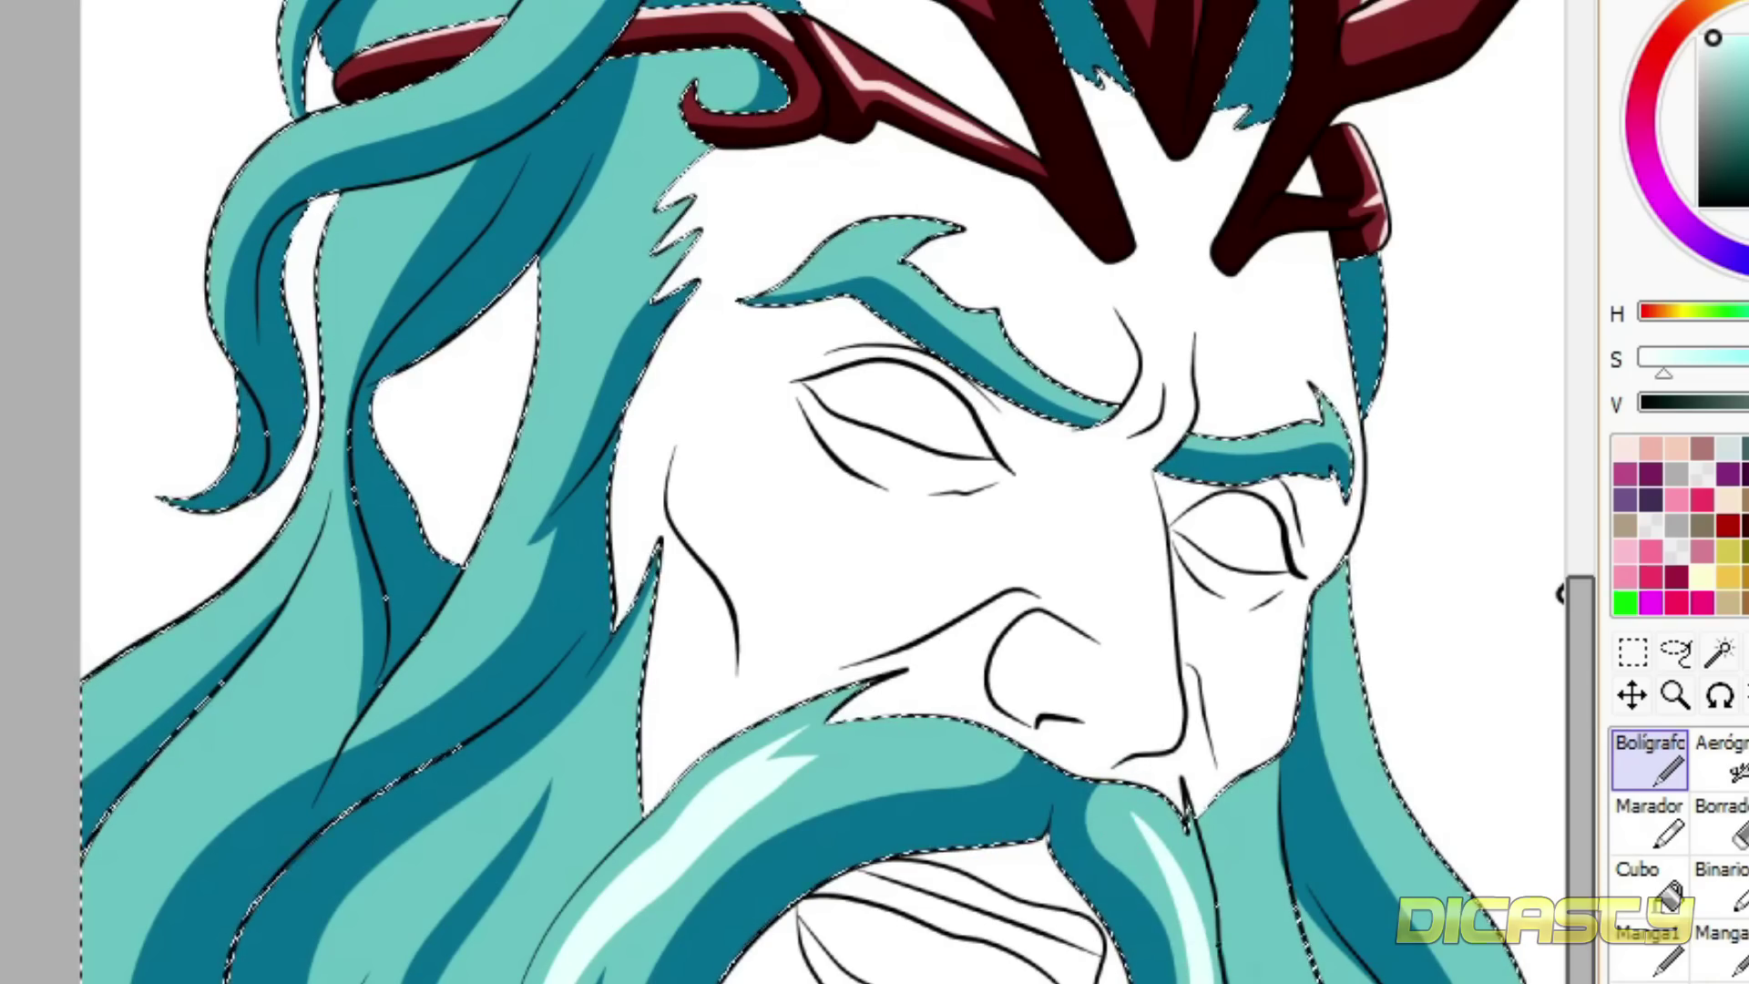
- Paint a pale teal highlight along the wavy strand that crosses over the crown's left band
drag(1584, 749, 1592, 643)
drag(655, 189, 423, 445)
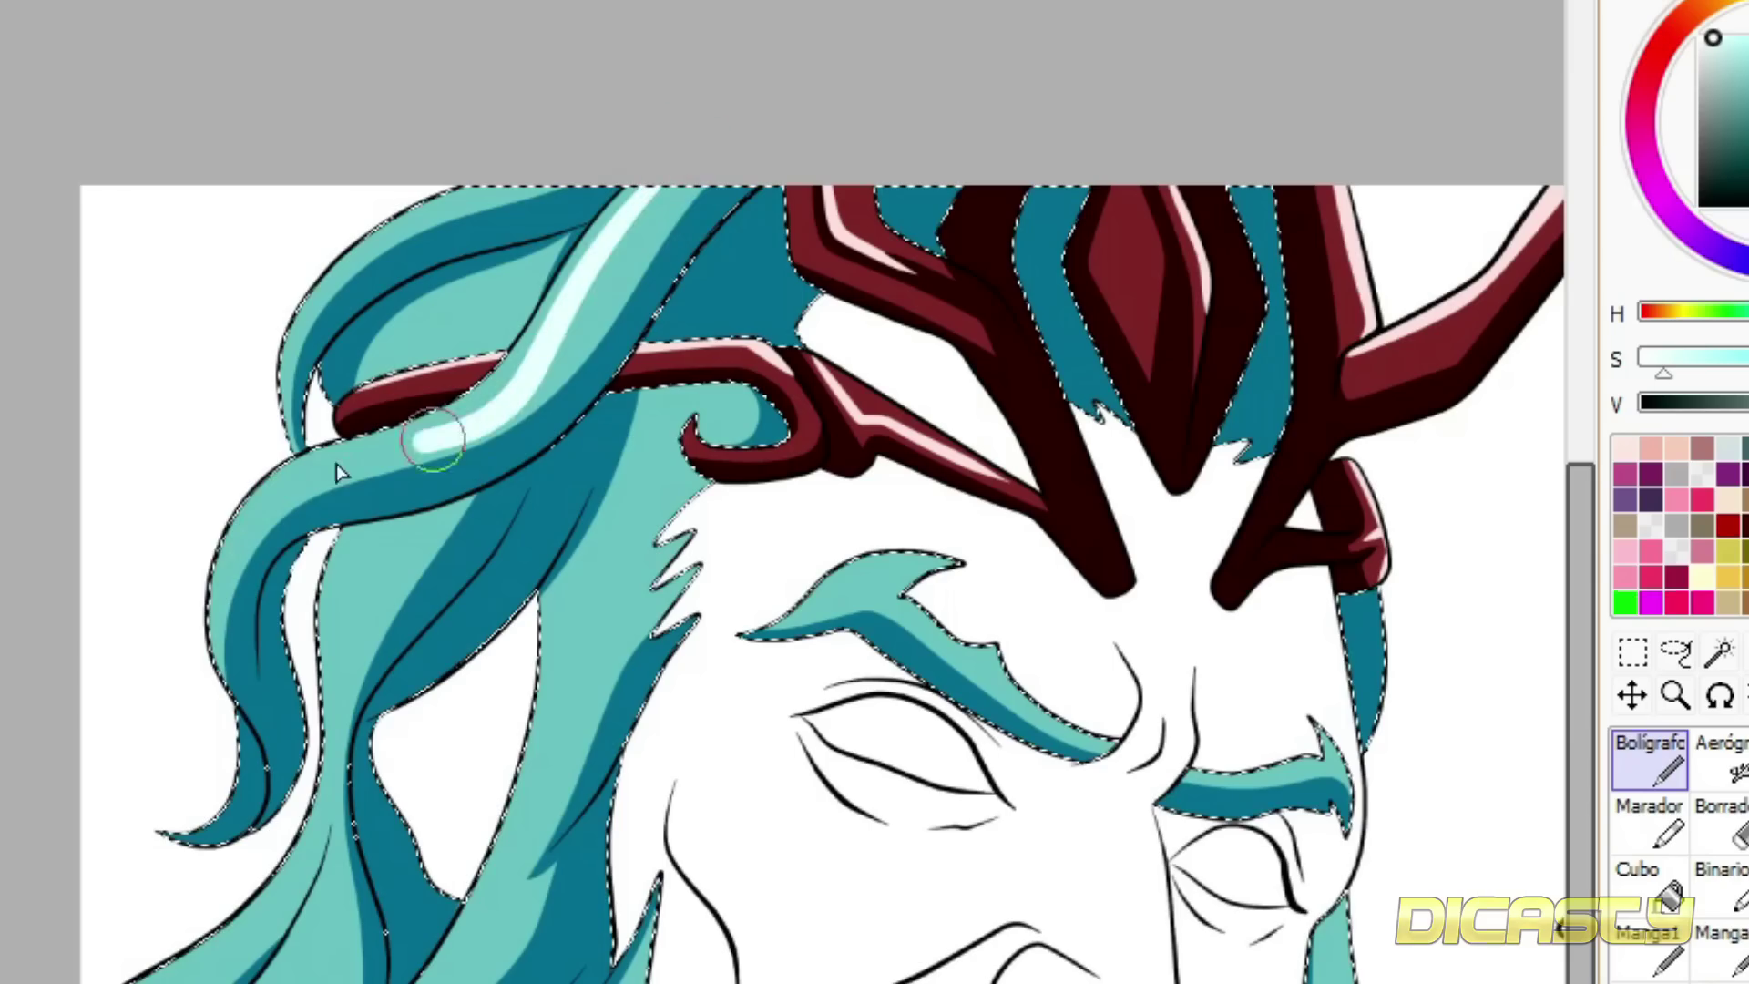
key(ctrl+z)
key(ctrl+z)
mouse_move(229, 580)
mouse_down()
mouse_move(693, 187)
mouse_move(613, 271)
mouse_up()
key(ctrl+z)
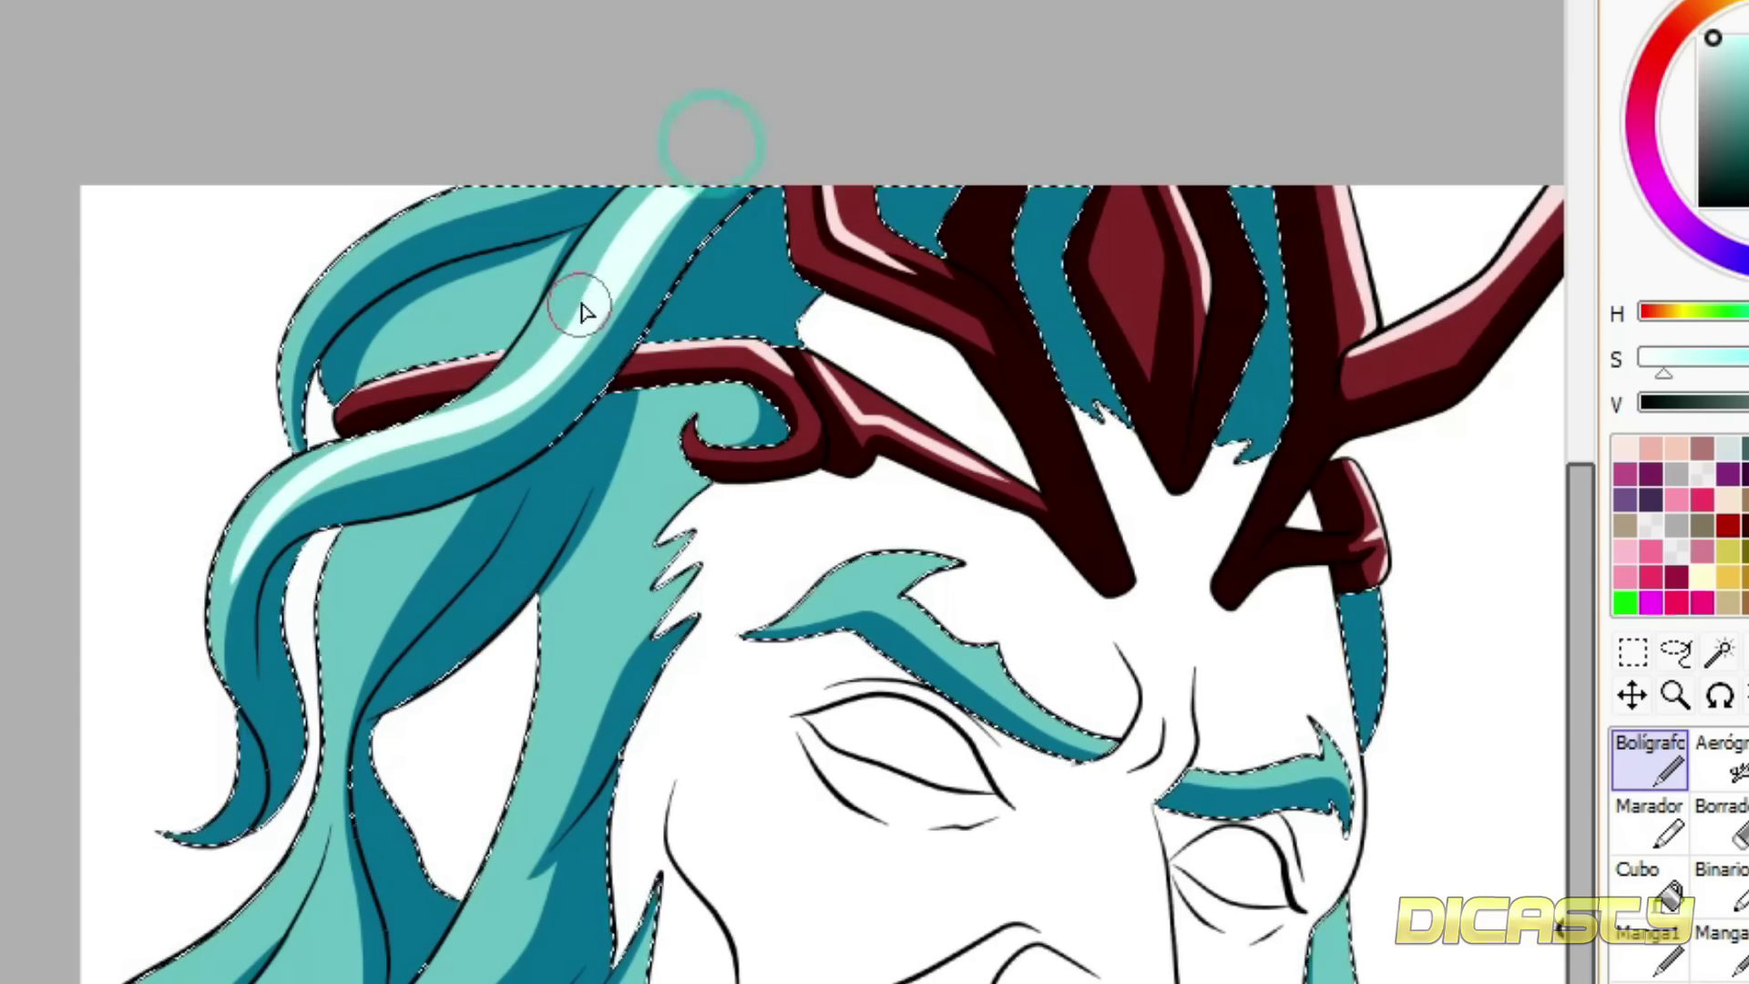
- Paint pale teal highlights down the long left hair lock, undoing the first strokes and redrawing them wider
drag(1580, 537, 1580, 654)
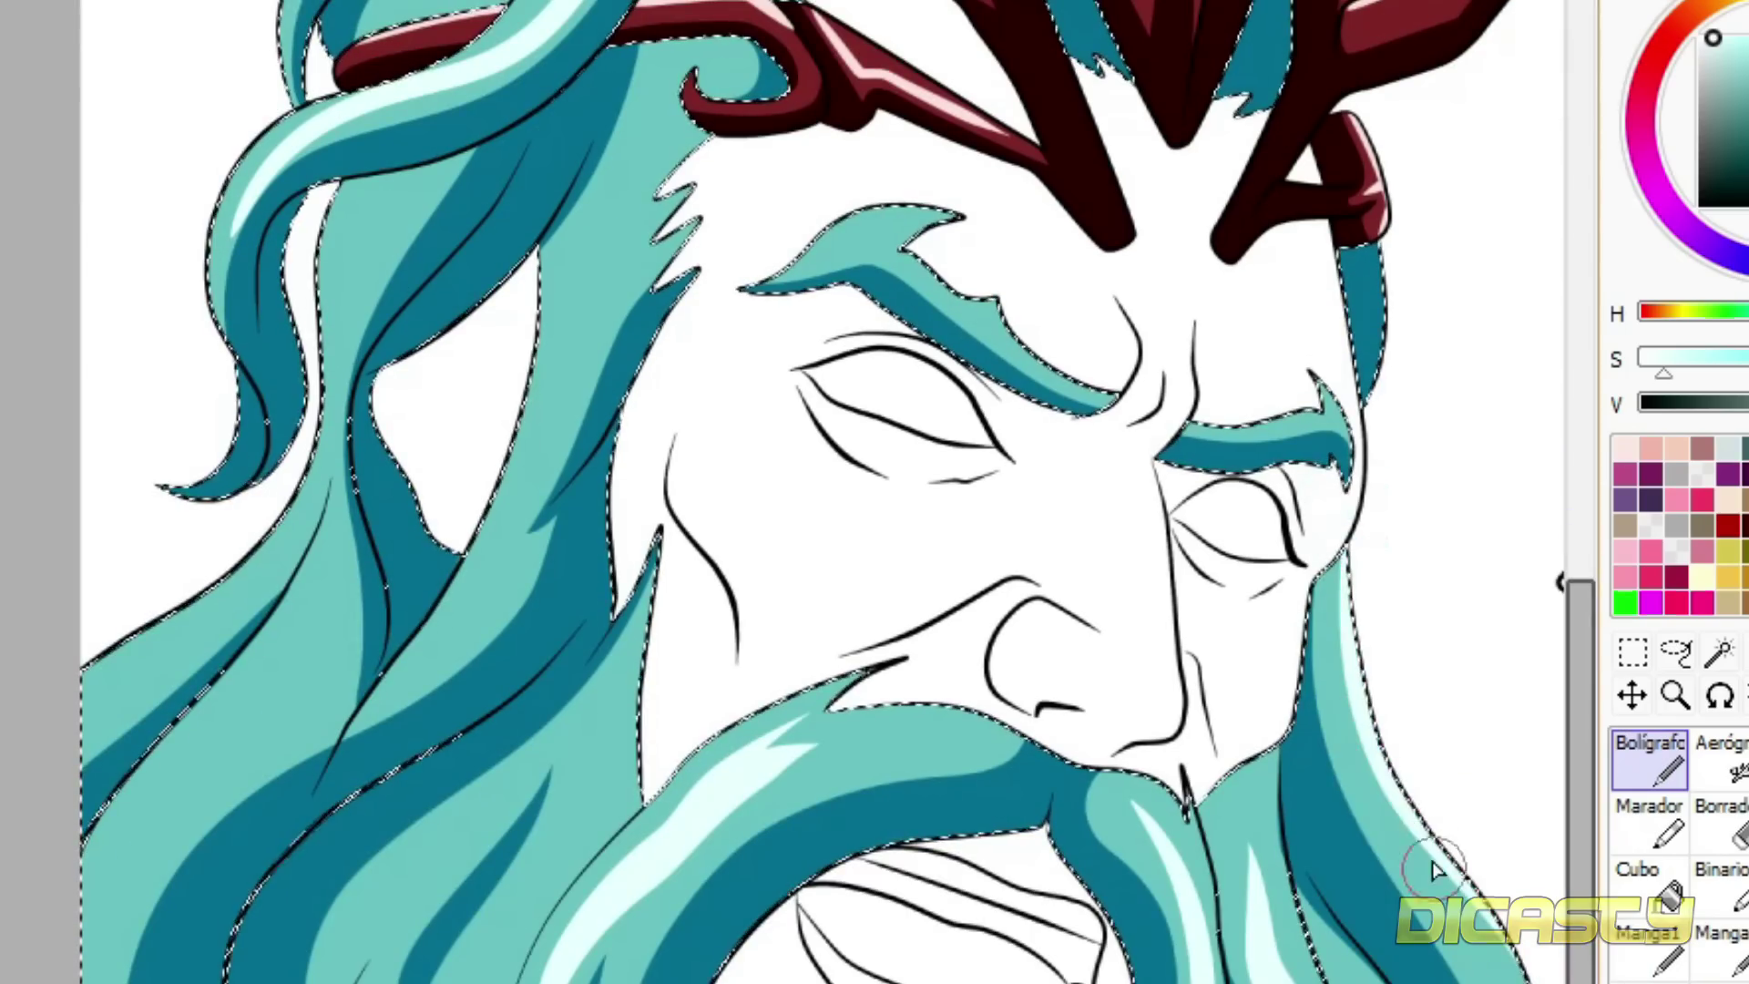
mouse_move(323, 533)
mouse_down()
mouse_move(109, 975)
mouse_move(142, 909)
mouse_up()
key(ctrl+z)
key(ctrl+z)
mouse_move(96, 979)
mouse_down()
mouse_move(197, 758)
mouse_move(332, 540)
mouse_up()
mouse_move(332, 540)
mouse_down()
mouse_move(271, 733)
mouse_move(118, 966)
mouse_up()
- Paint thin pale highlights in the hair beside the temple and try a highlight stroke on the lower beard
drag(636, 188, 576, 312)
drag(576, 313, 623, 268)
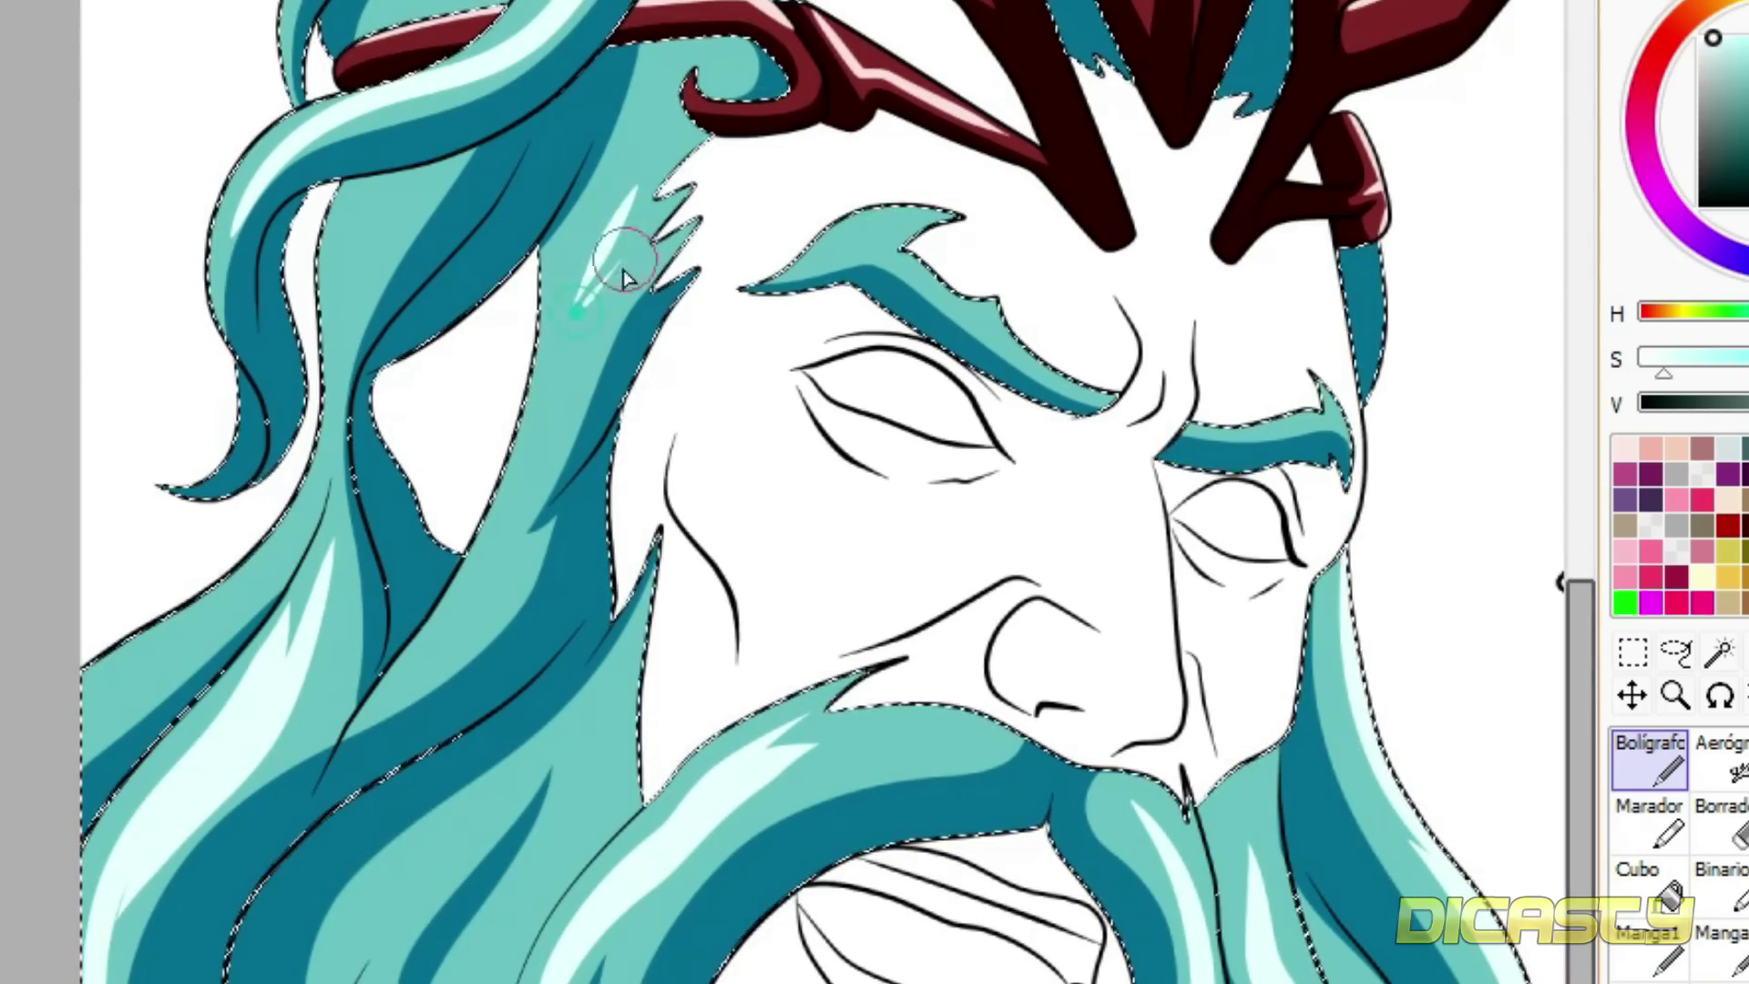
key(ctrl+z)
mouse_move(387, 982)
mouse_down()
mouse_move(437, 904)
mouse_move(379, 982)
mouse_move(549, 812)
mouse_move(455, 982)
mouse_up()
key(ctrl+z)
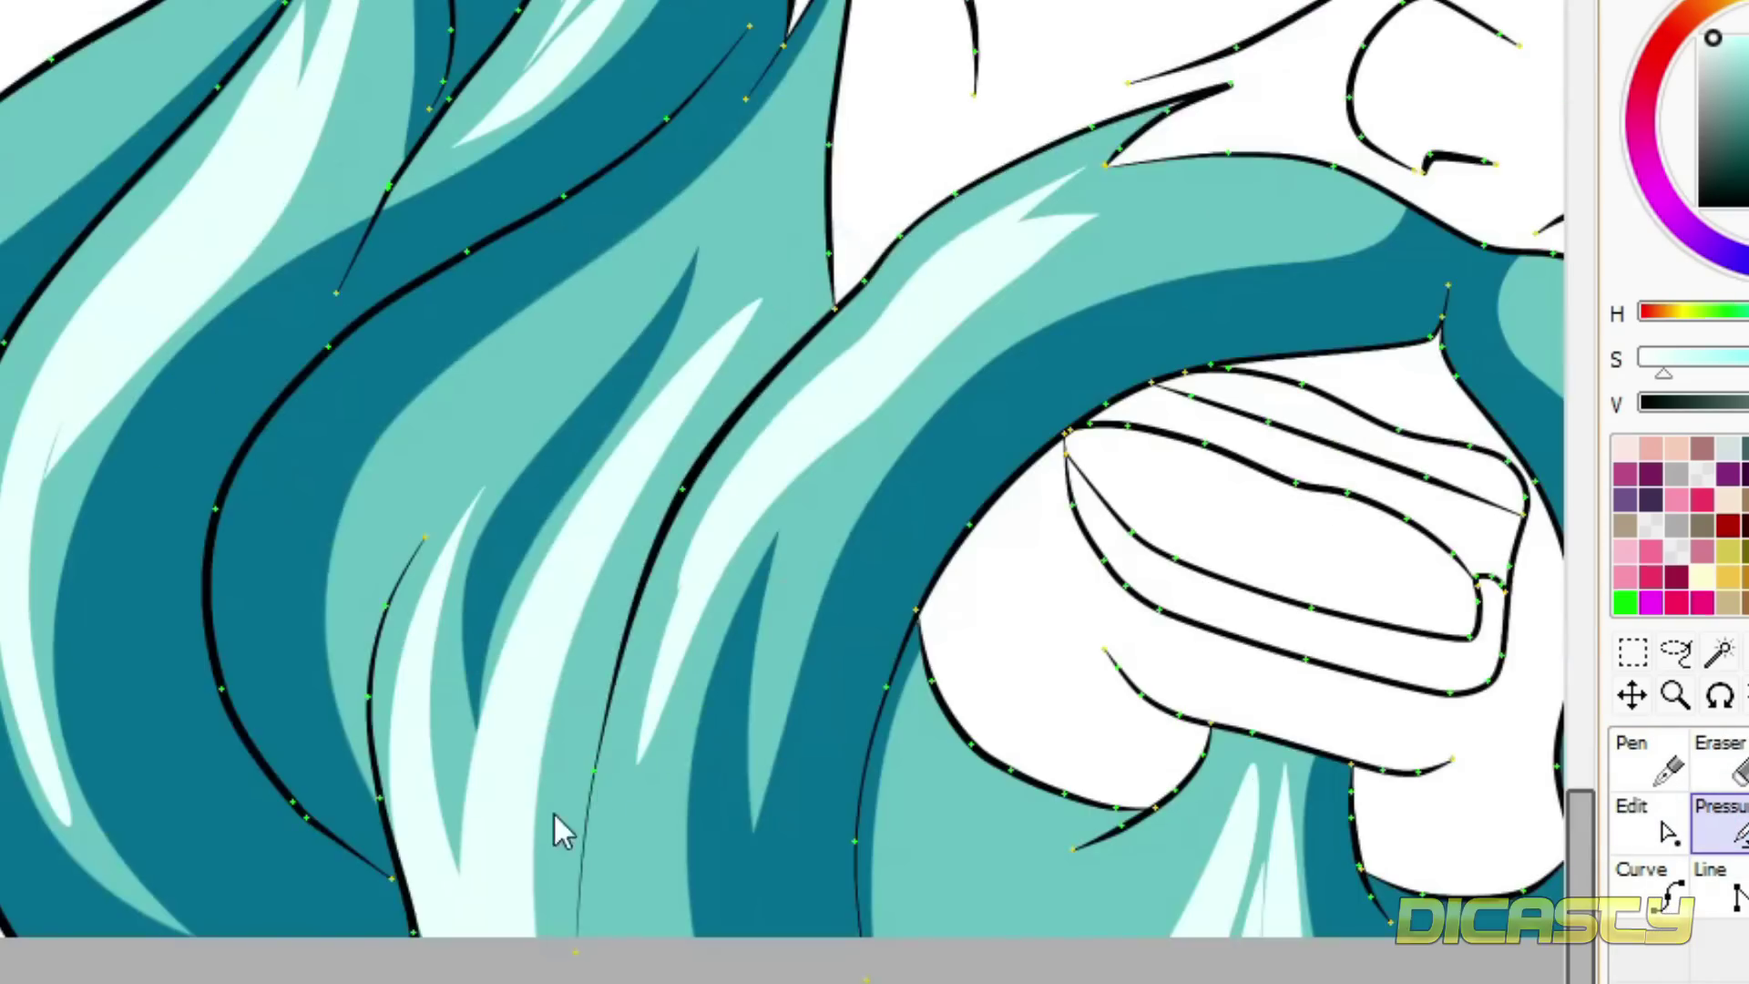
- Adjust the line pressure on the lower beard strand and clean up the shadow and highlight edges of the hair
drag(575, 910, 597, 774)
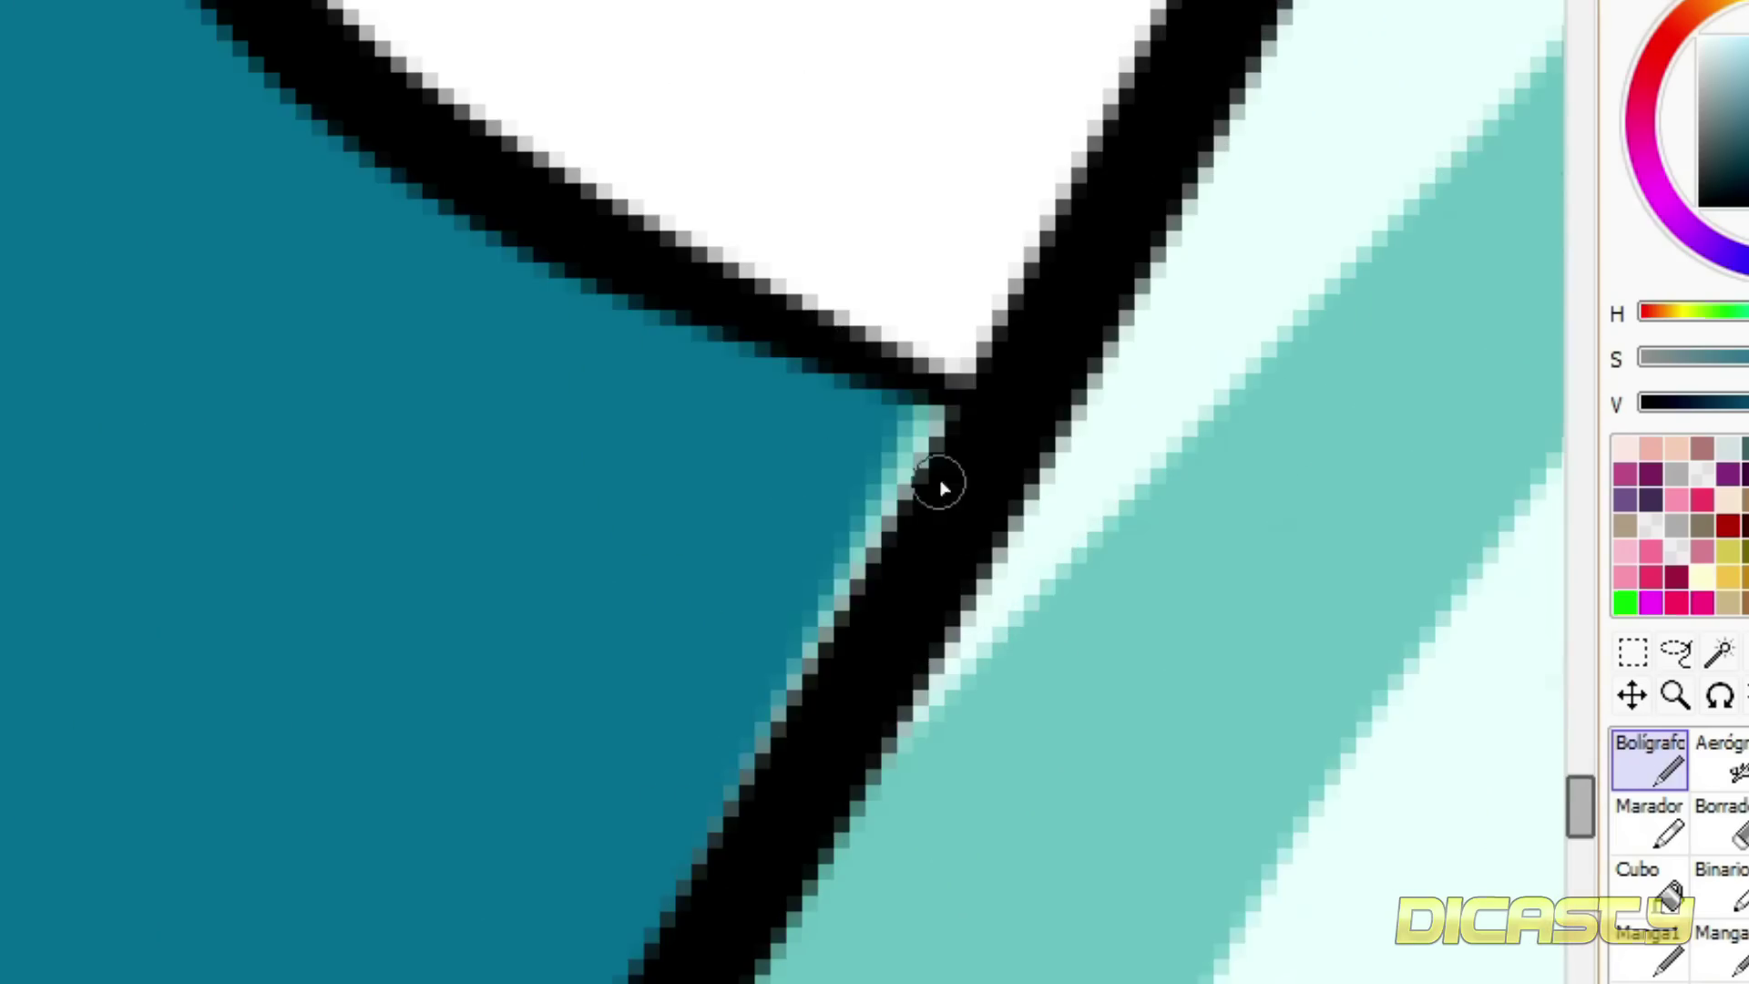
drag(938, 477, 844, 476)
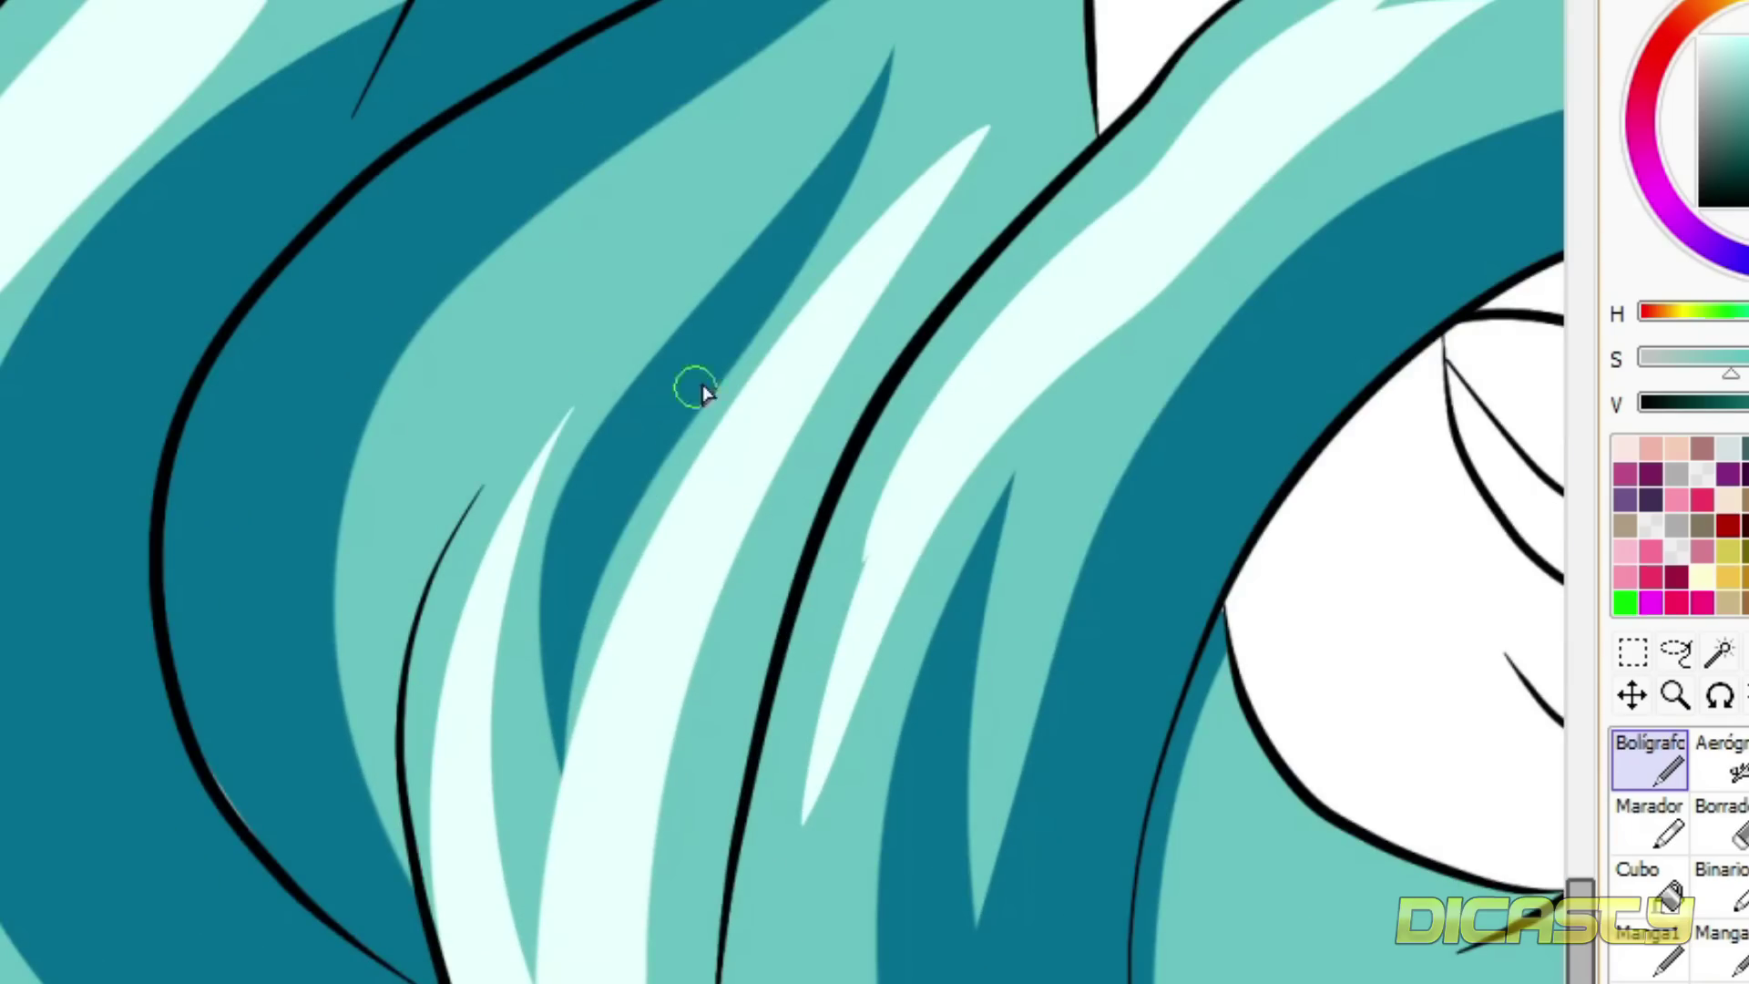
drag(790, 300, 577, 598)
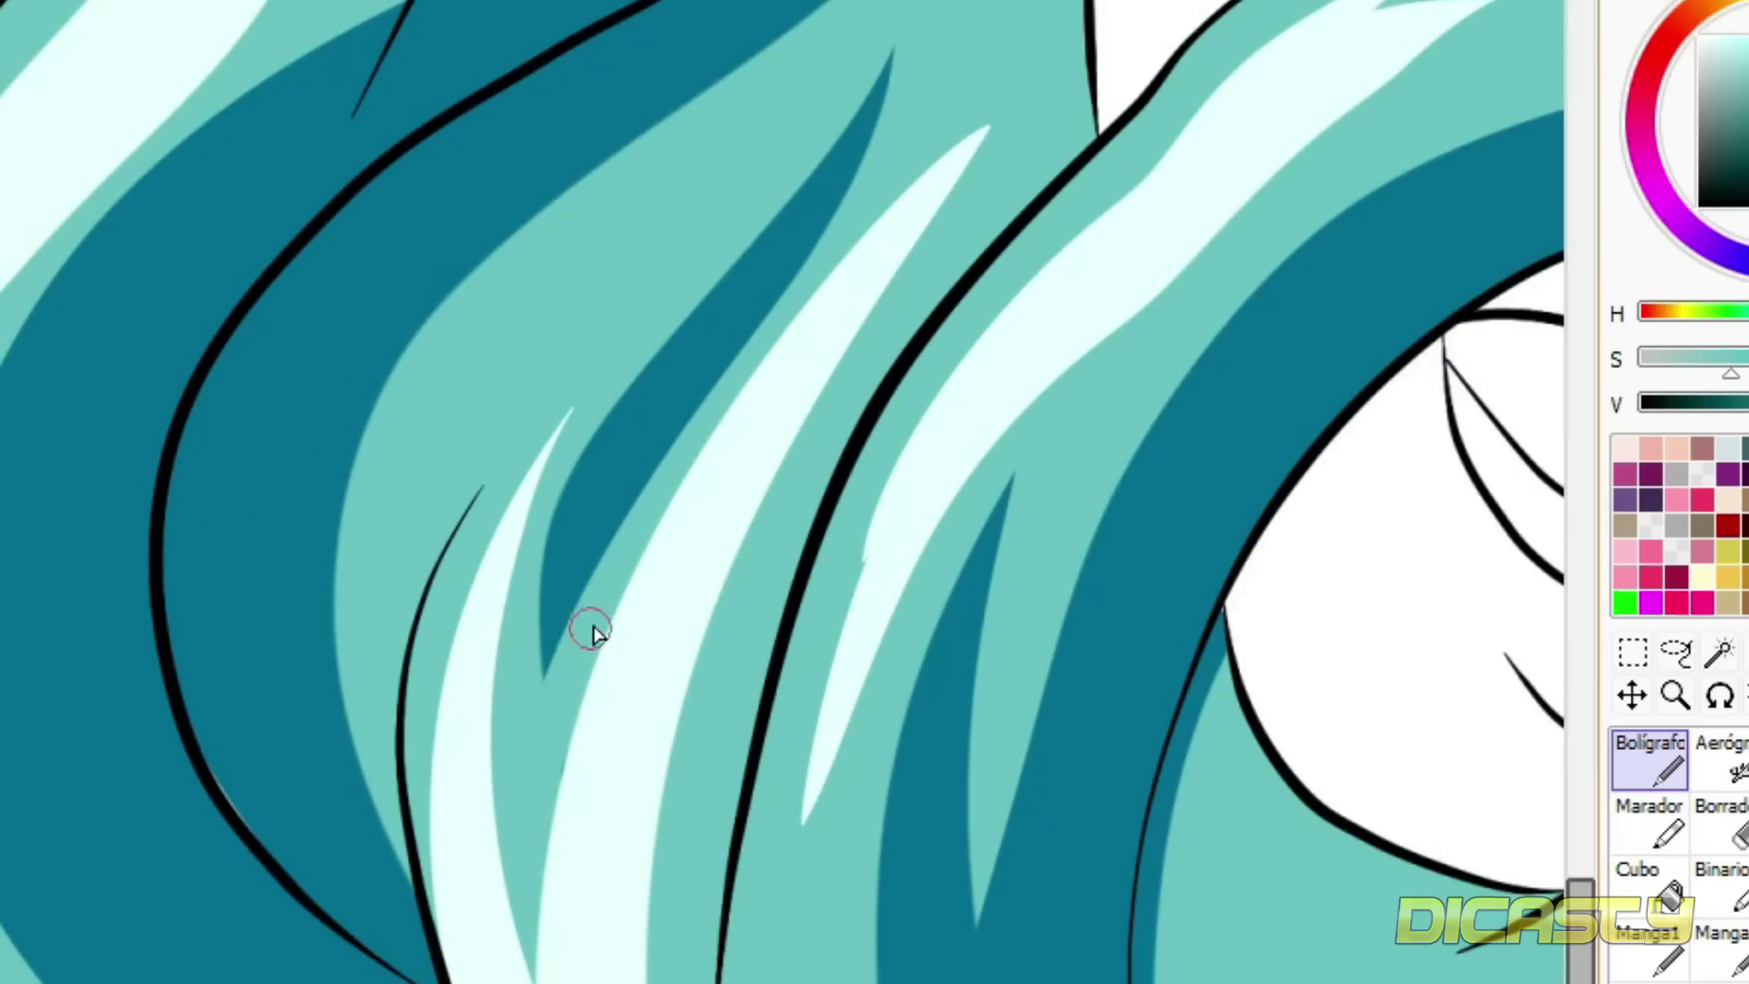
drag(943, 456, 761, 847)
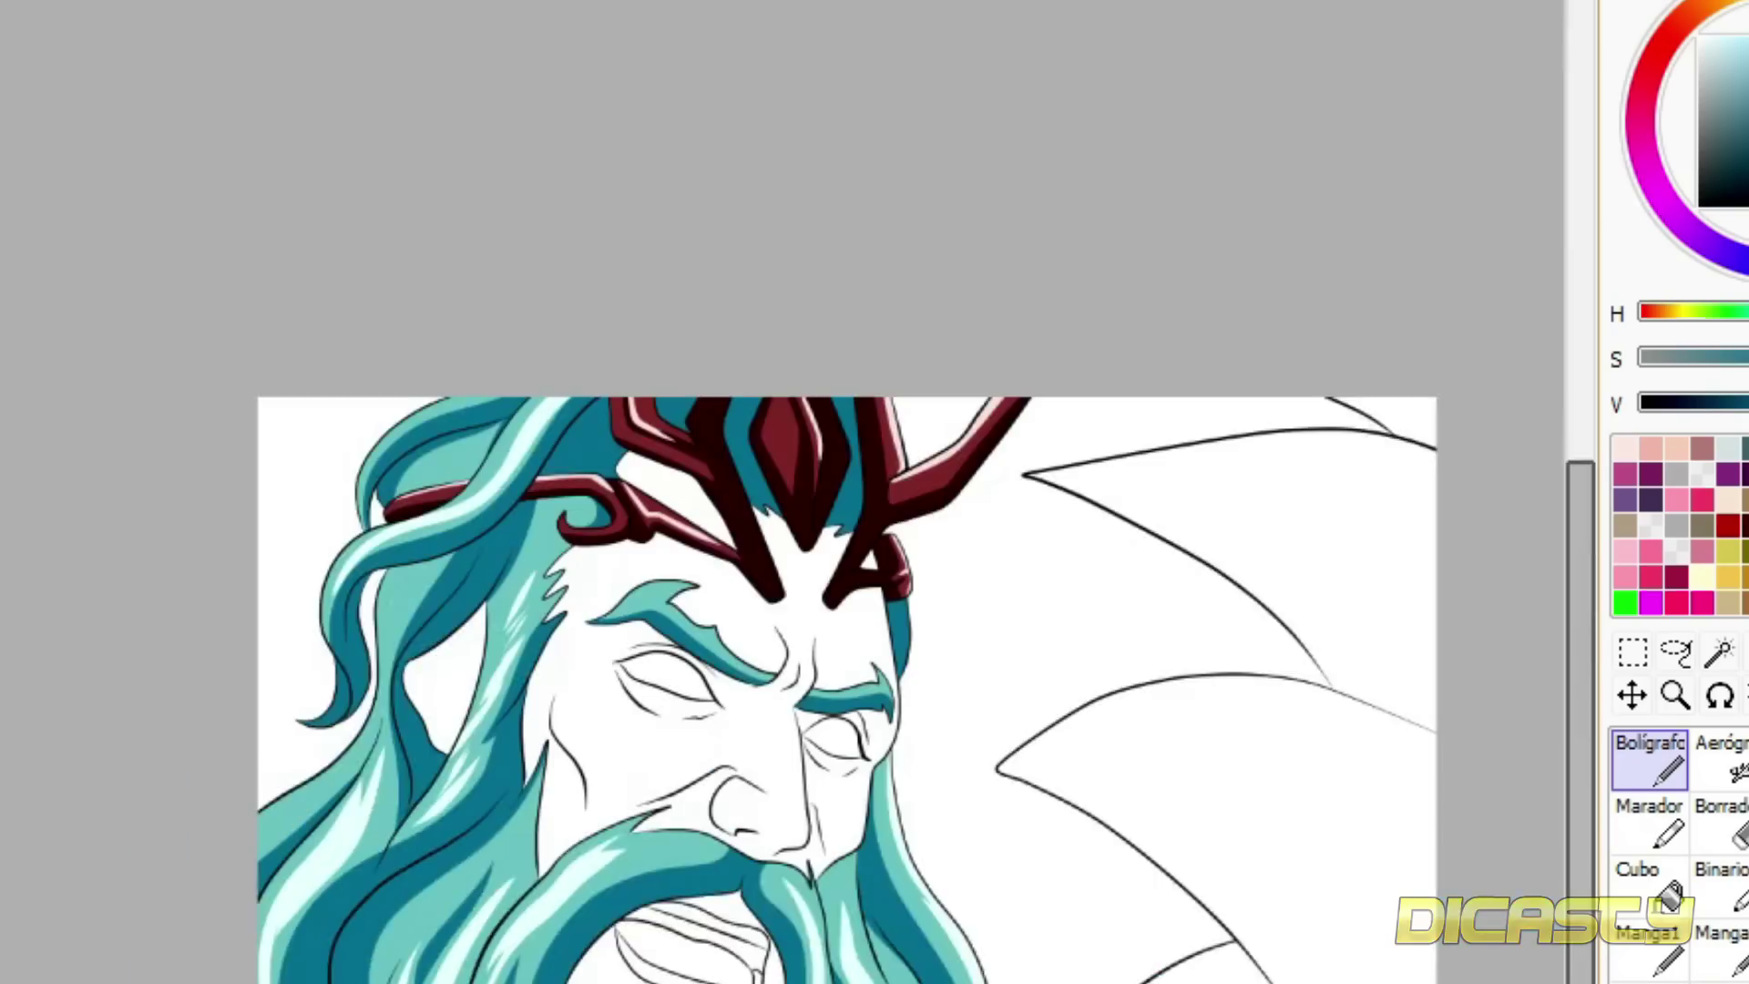
- Select the dark gap inside the open mouth with the magic wand and fill it with a very dark red
scroll(802, 783, up, 2)
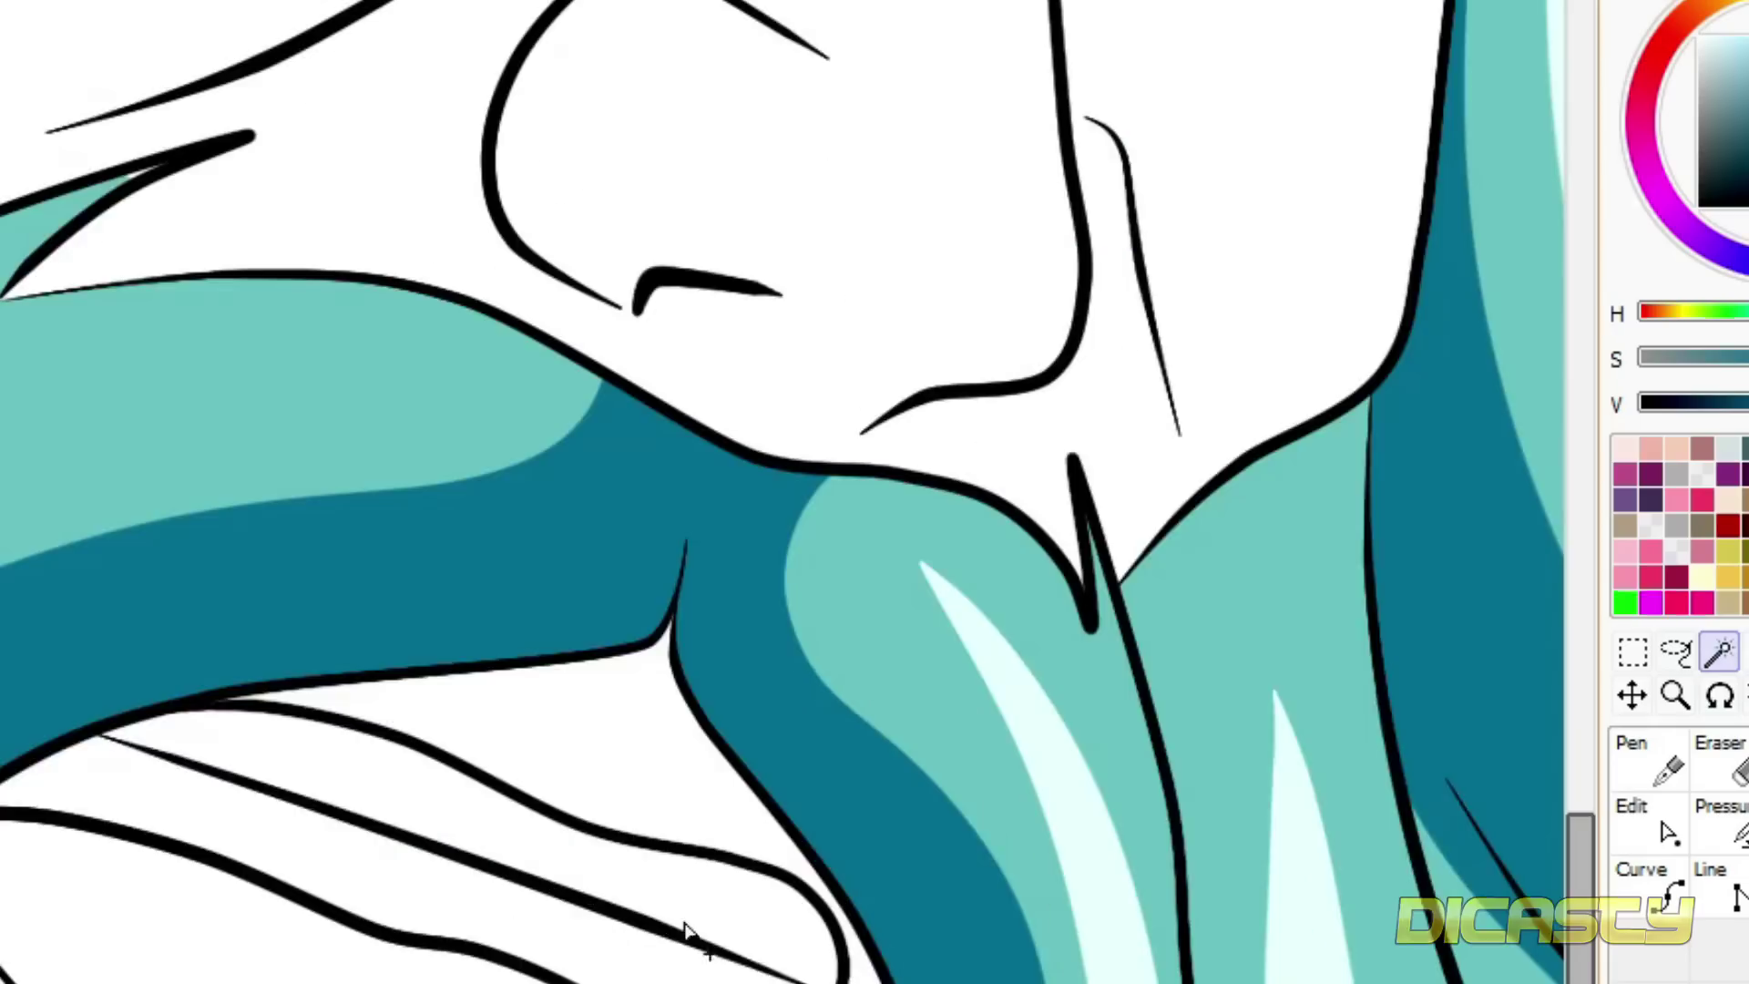
click(456, 952)
scroll(251, 794, up, 3)
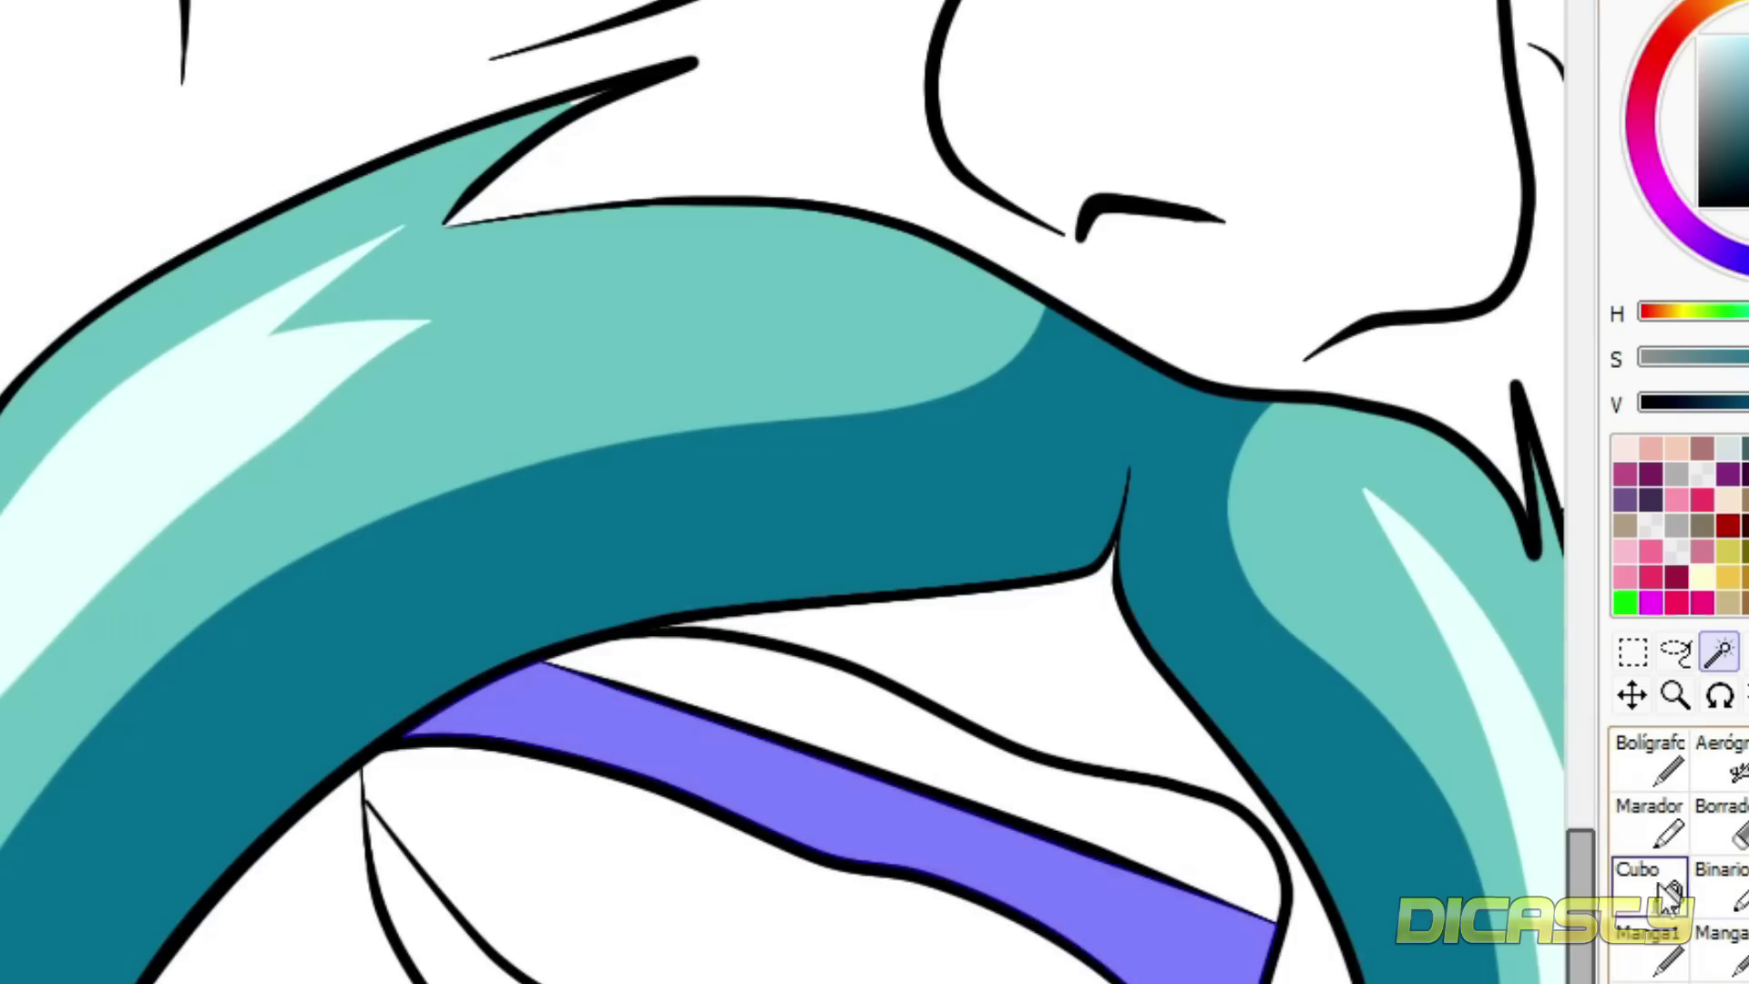
click(1726, 526)
click(1134, 826)
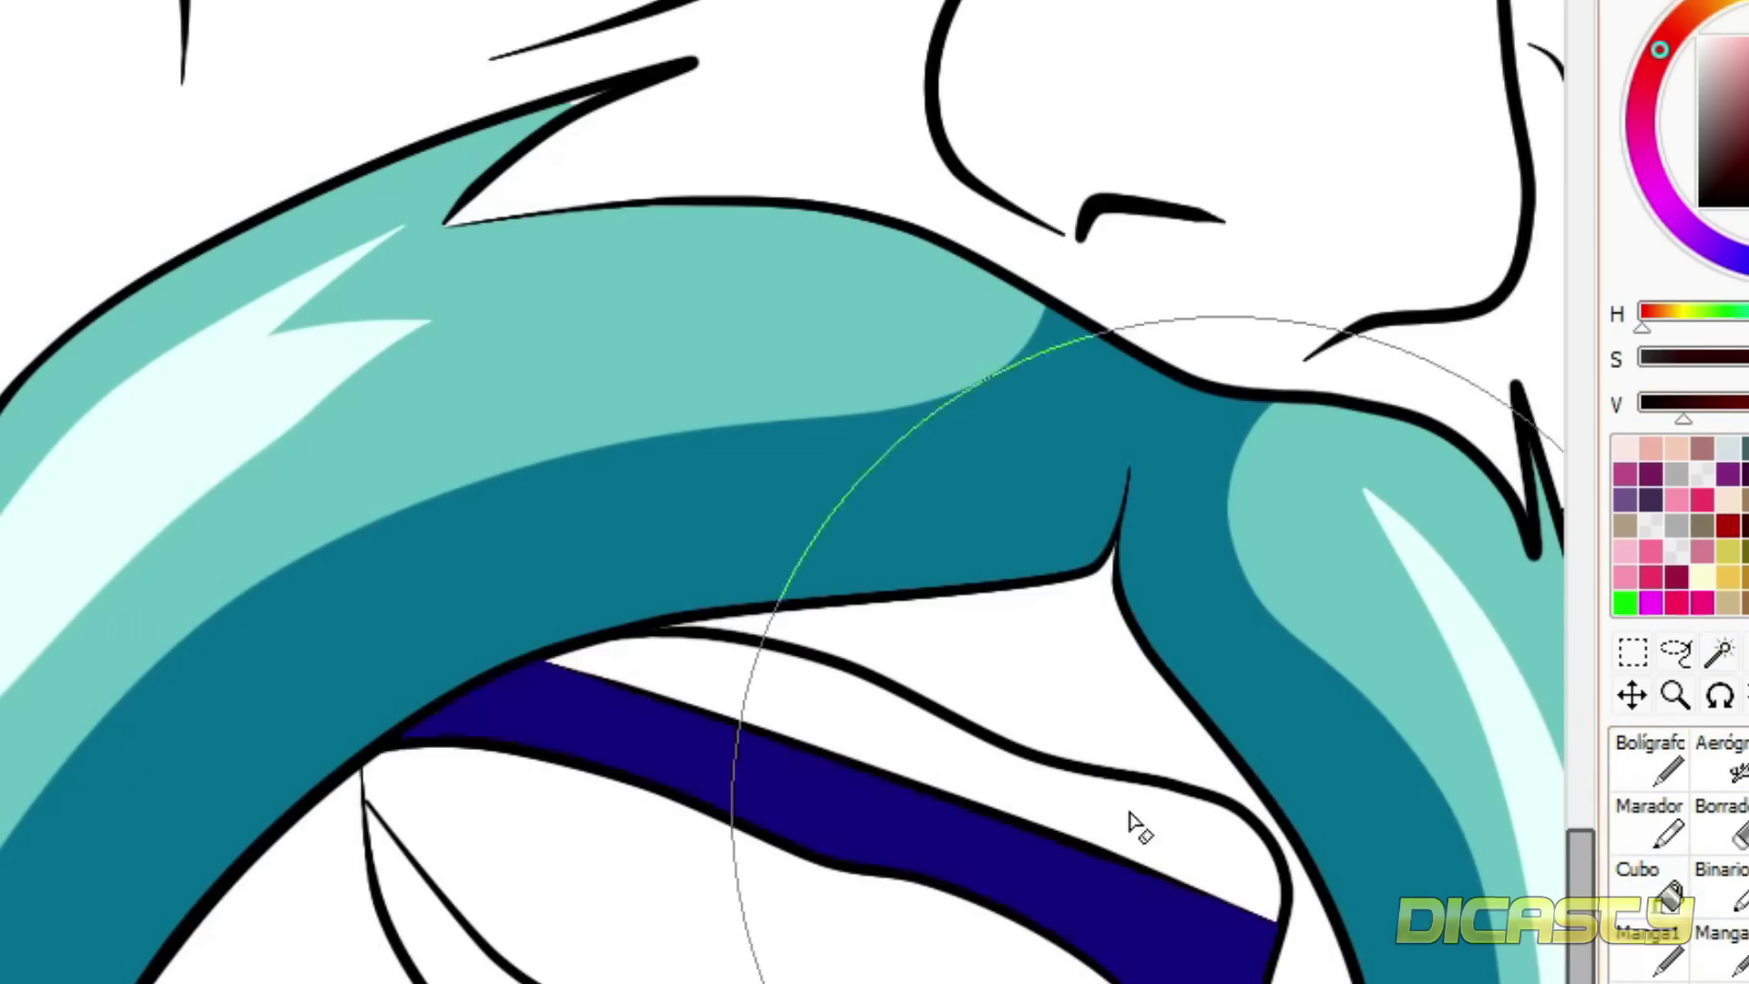
- Select the upper and lower teeth with the magic wand and adjust the line pressure at the mouth's left corner
click(1722, 651)
click(823, 712)
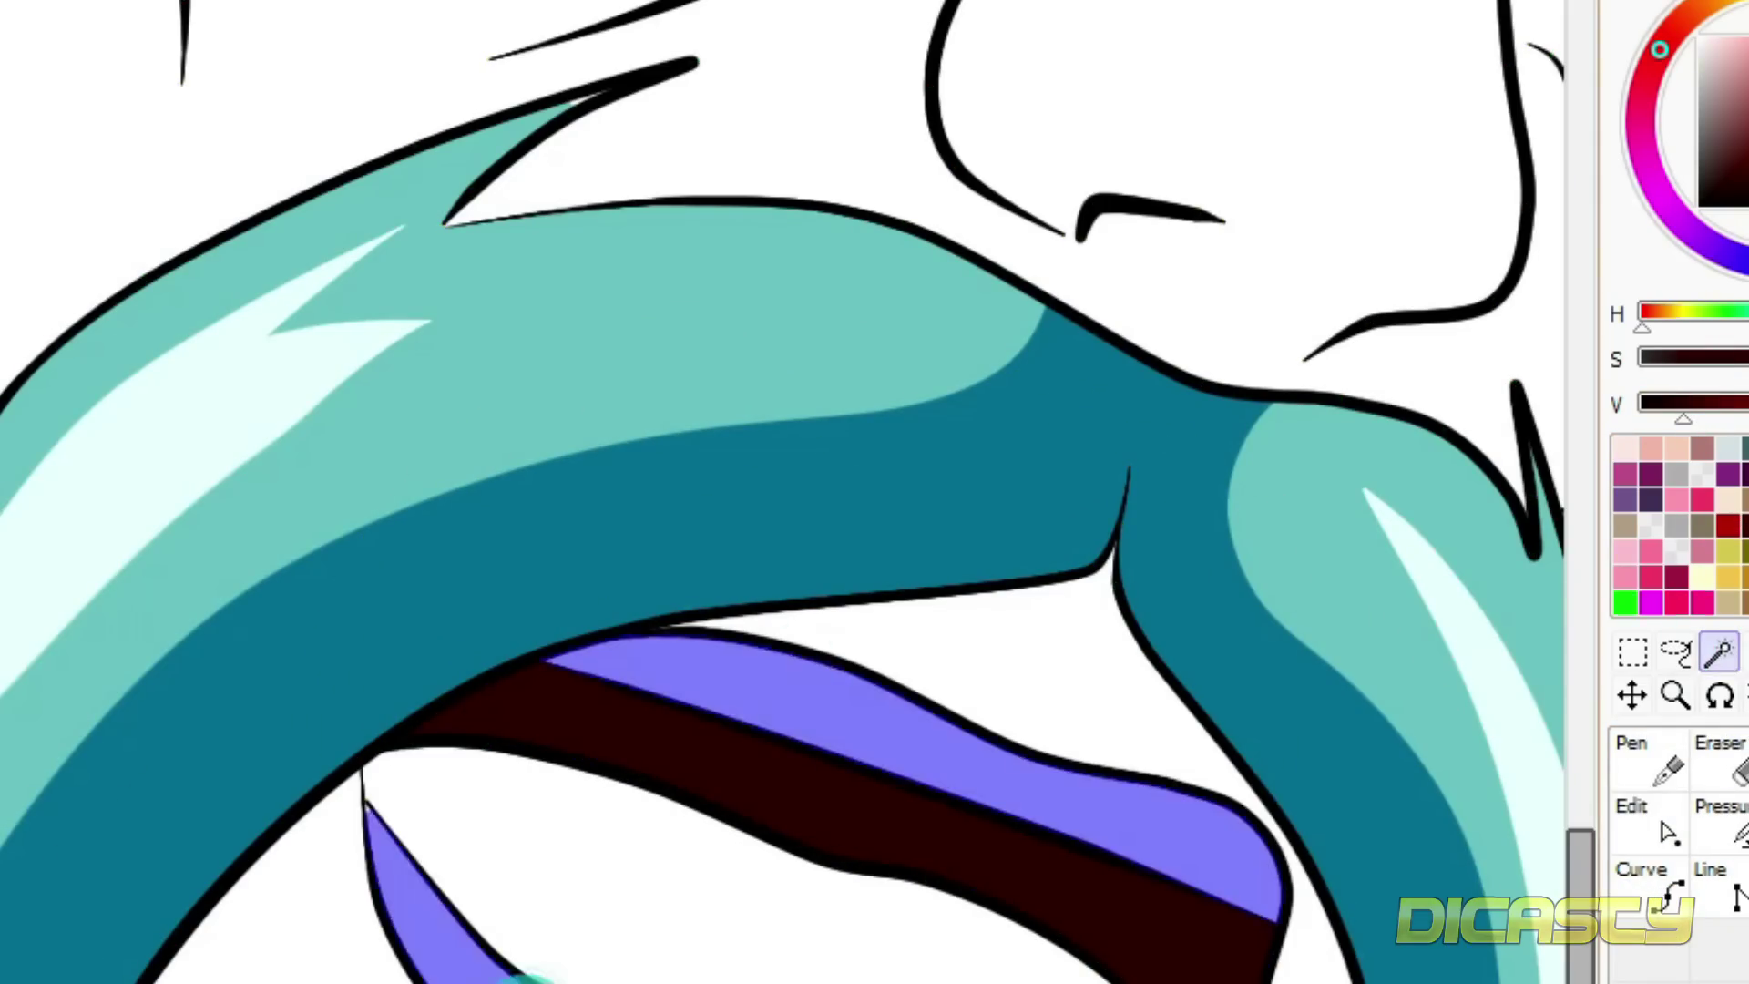
scroll(383, 851, up, 3)
click(1719, 824)
mouse_move(353, 336)
mouse_down()
mouse_move(851, 262)
mouse_move(871, 160)
mouse_up()
drag(505, 270, 550, 207)
scroll(547, 318, down, 2)
drag(485, 488, 601, 547)
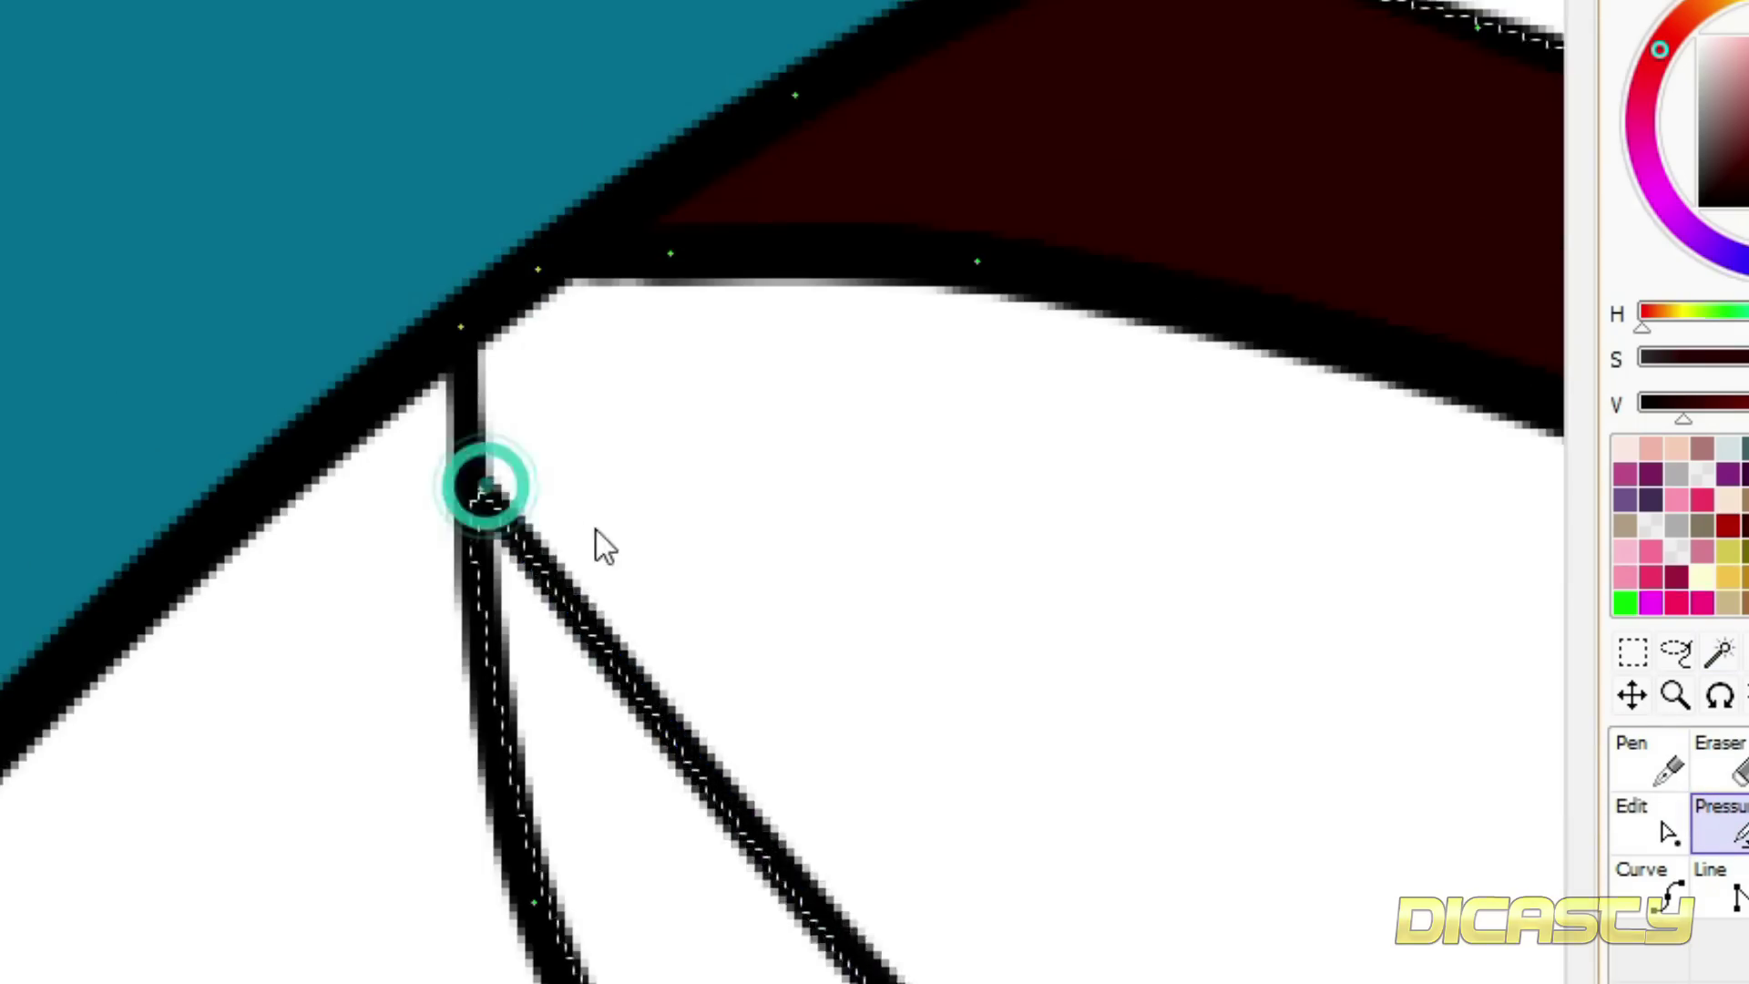
- Bucket-fill the selected teeth with an off-white
scroll(564, 530, down, 3)
click(1683, 870)
alt+click(1360, 536)
click(1358, 550)
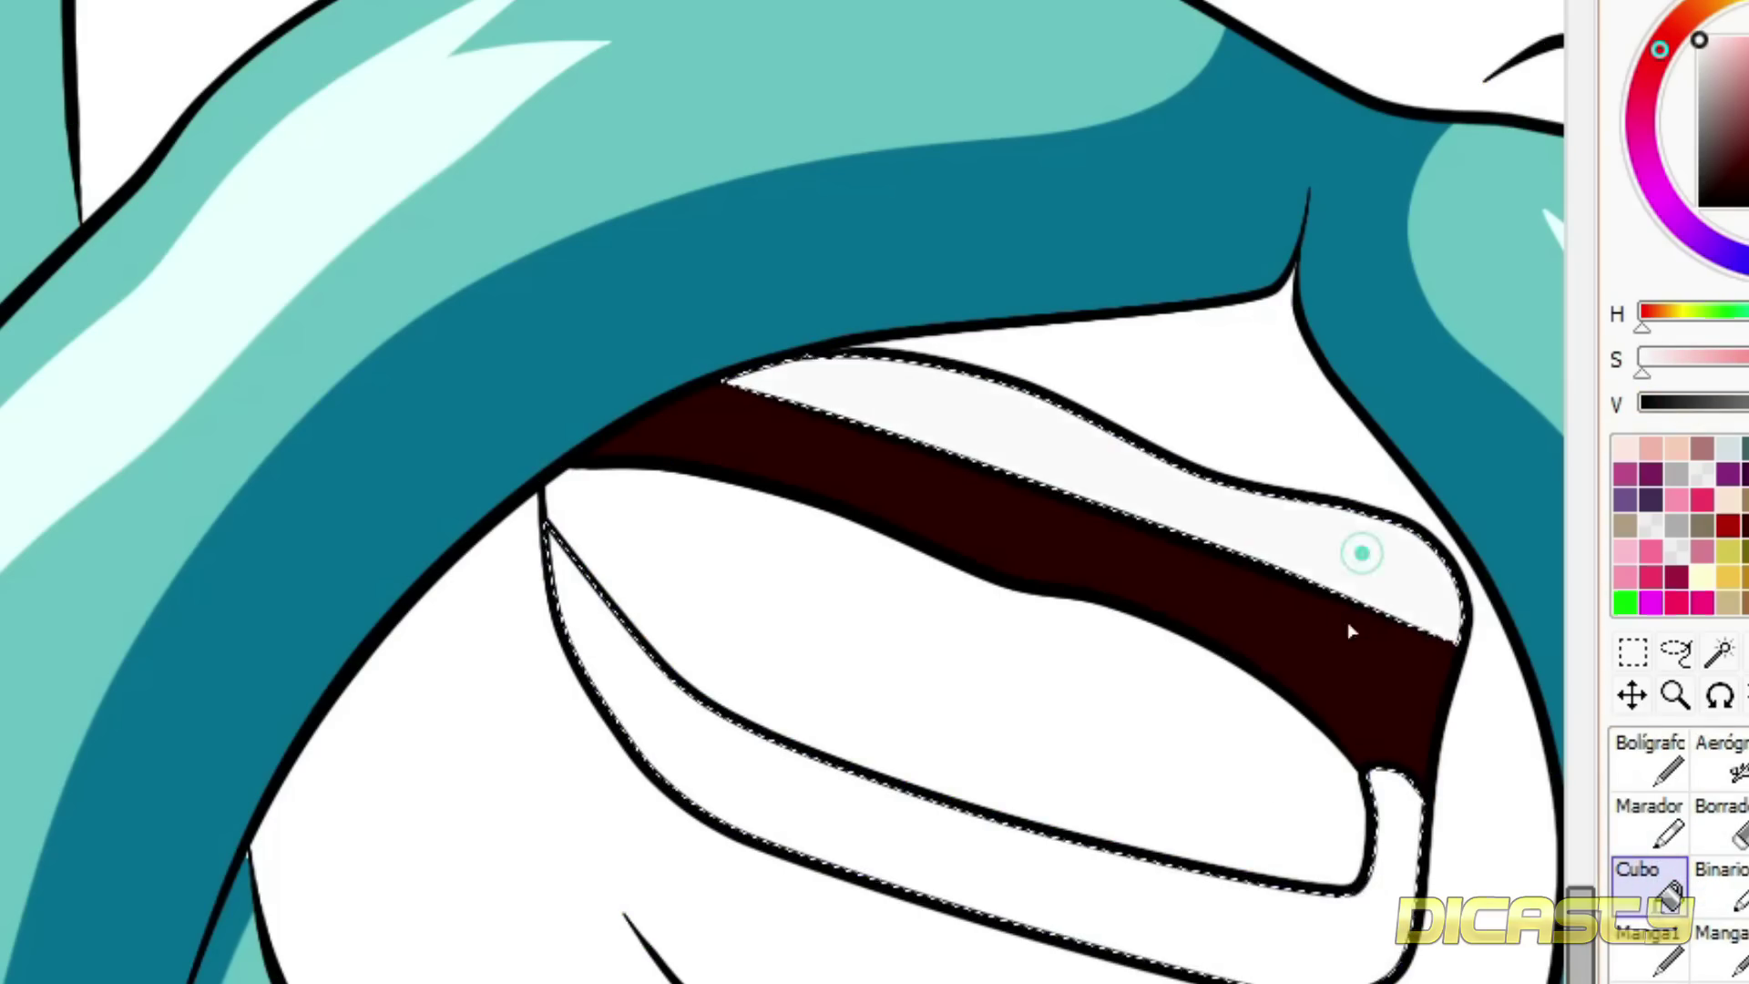
- Paint a gray shadow on the right end of the lower teeth and clear the selection
click(1631, 761)
click(1676, 525)
mouse_move(1421, 774)
mouse_down()
mouse_move(1305, 808)
mouse_move(1498, 828)
mouse_up()
scroll(1498, 828, down, 3)
key(ctrl+d)
- Select the tongue with the magic wand and bucket-fill it with a dusty pink
ctrl+shift+click(860, 714)
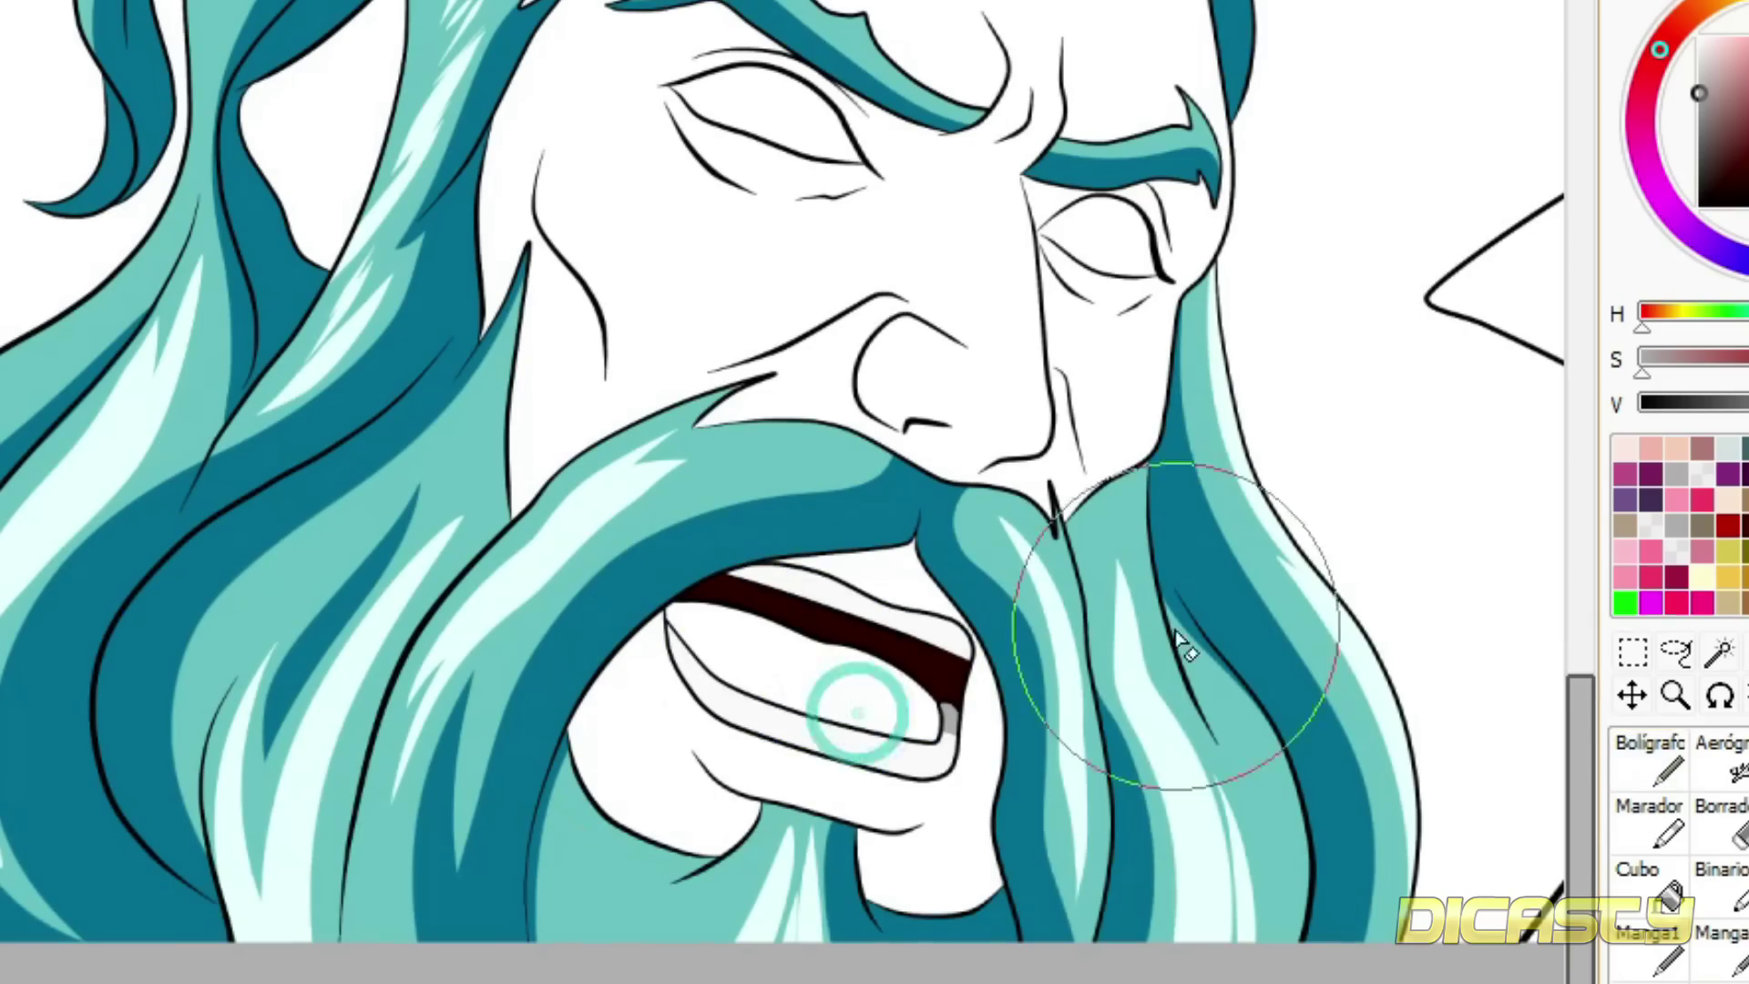
click(1719, 654)
scroll(860, 739, up, 3)
click(878, 707)
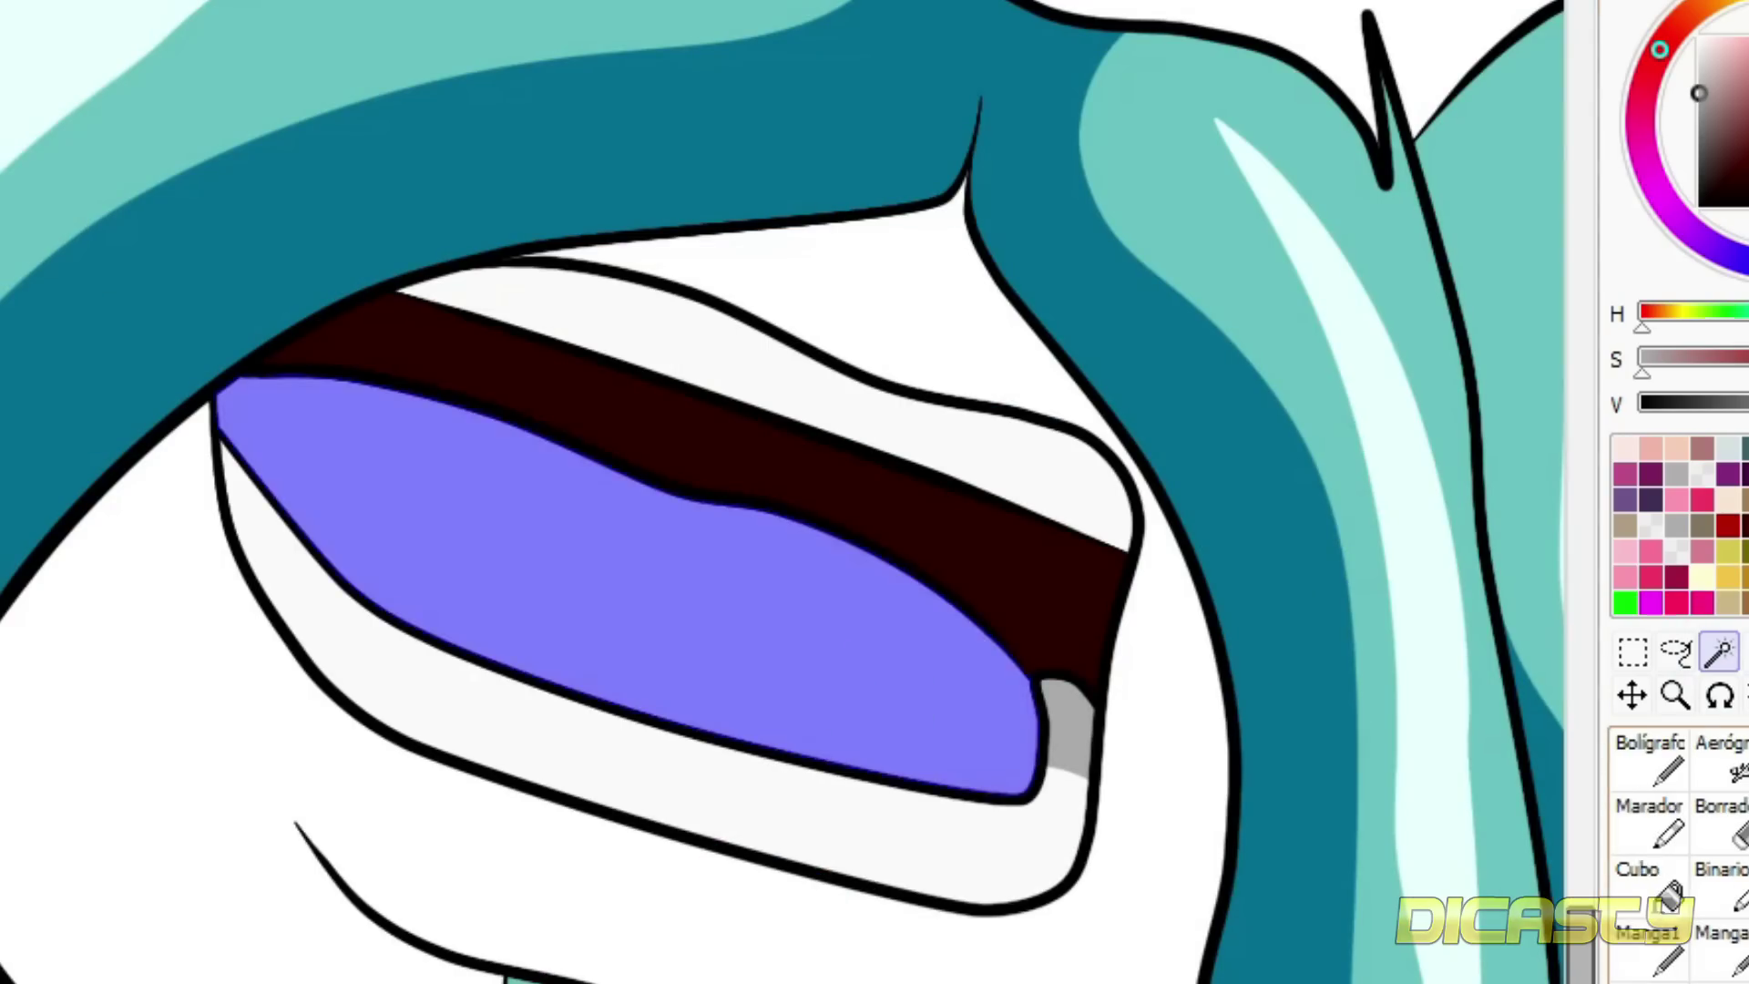
click(1648, 879)
click(1631, 547)
click(652, 559)
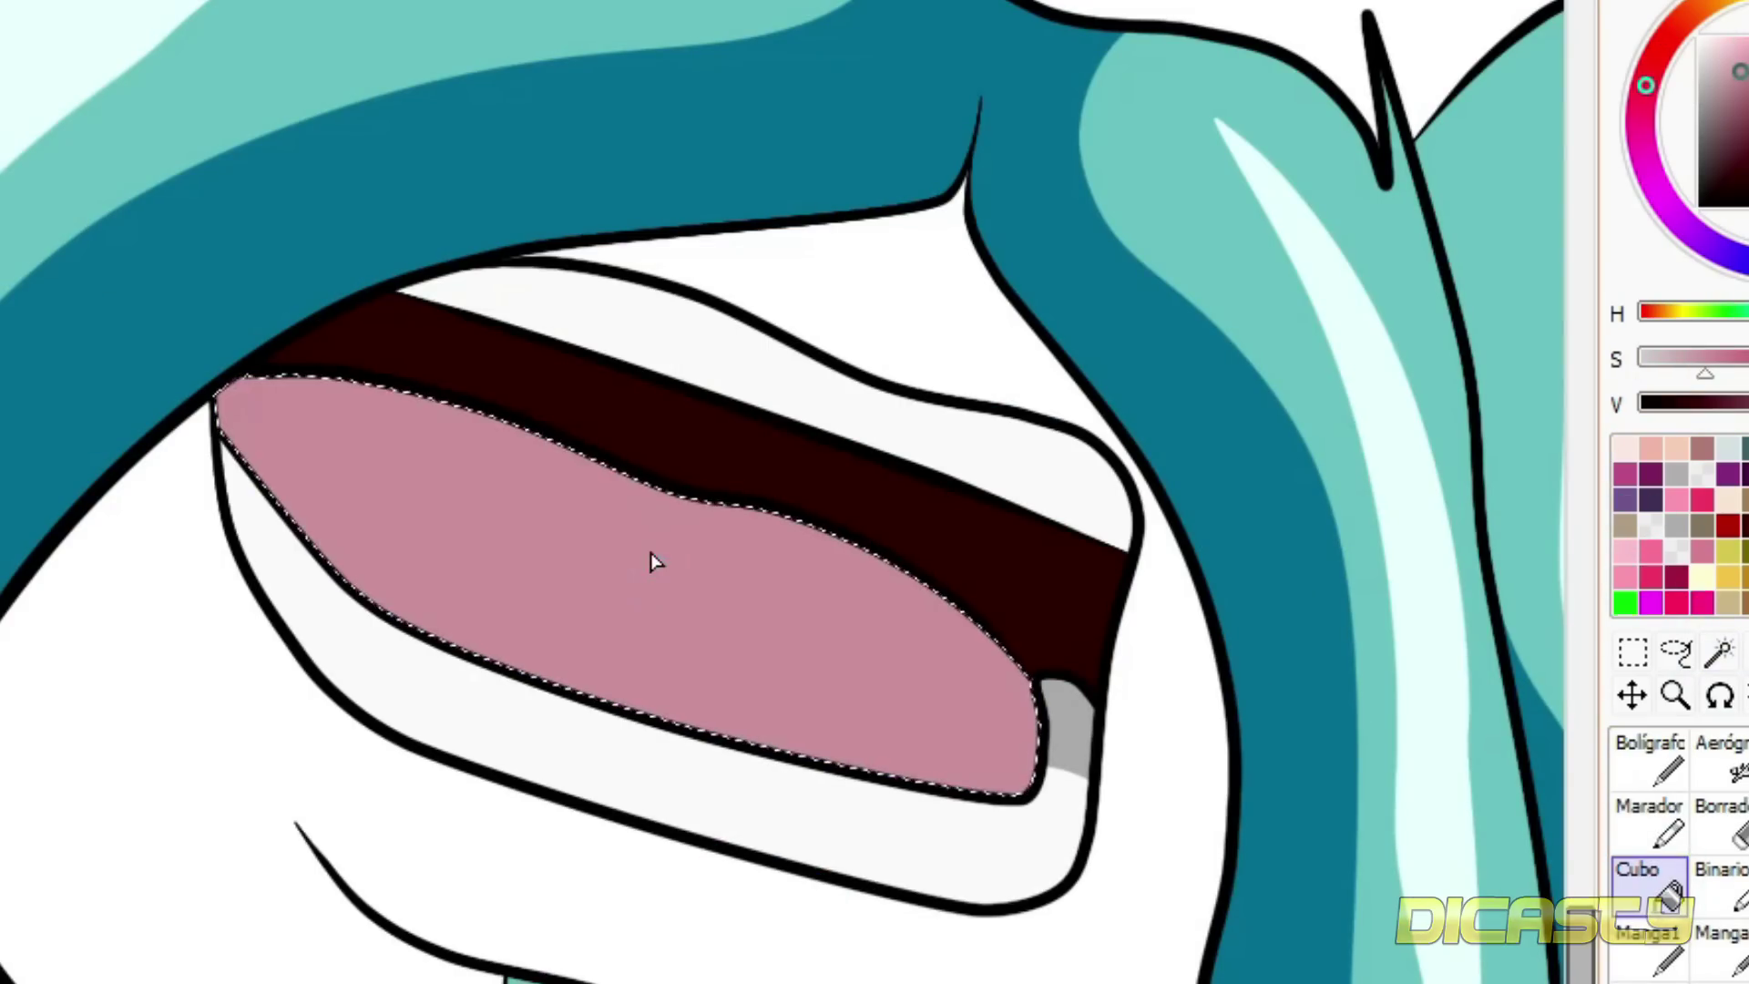
- Draw a shadow boundary across the tongue in a darker pink and bucket-fill the area above it with that pink
click(1648, 756)
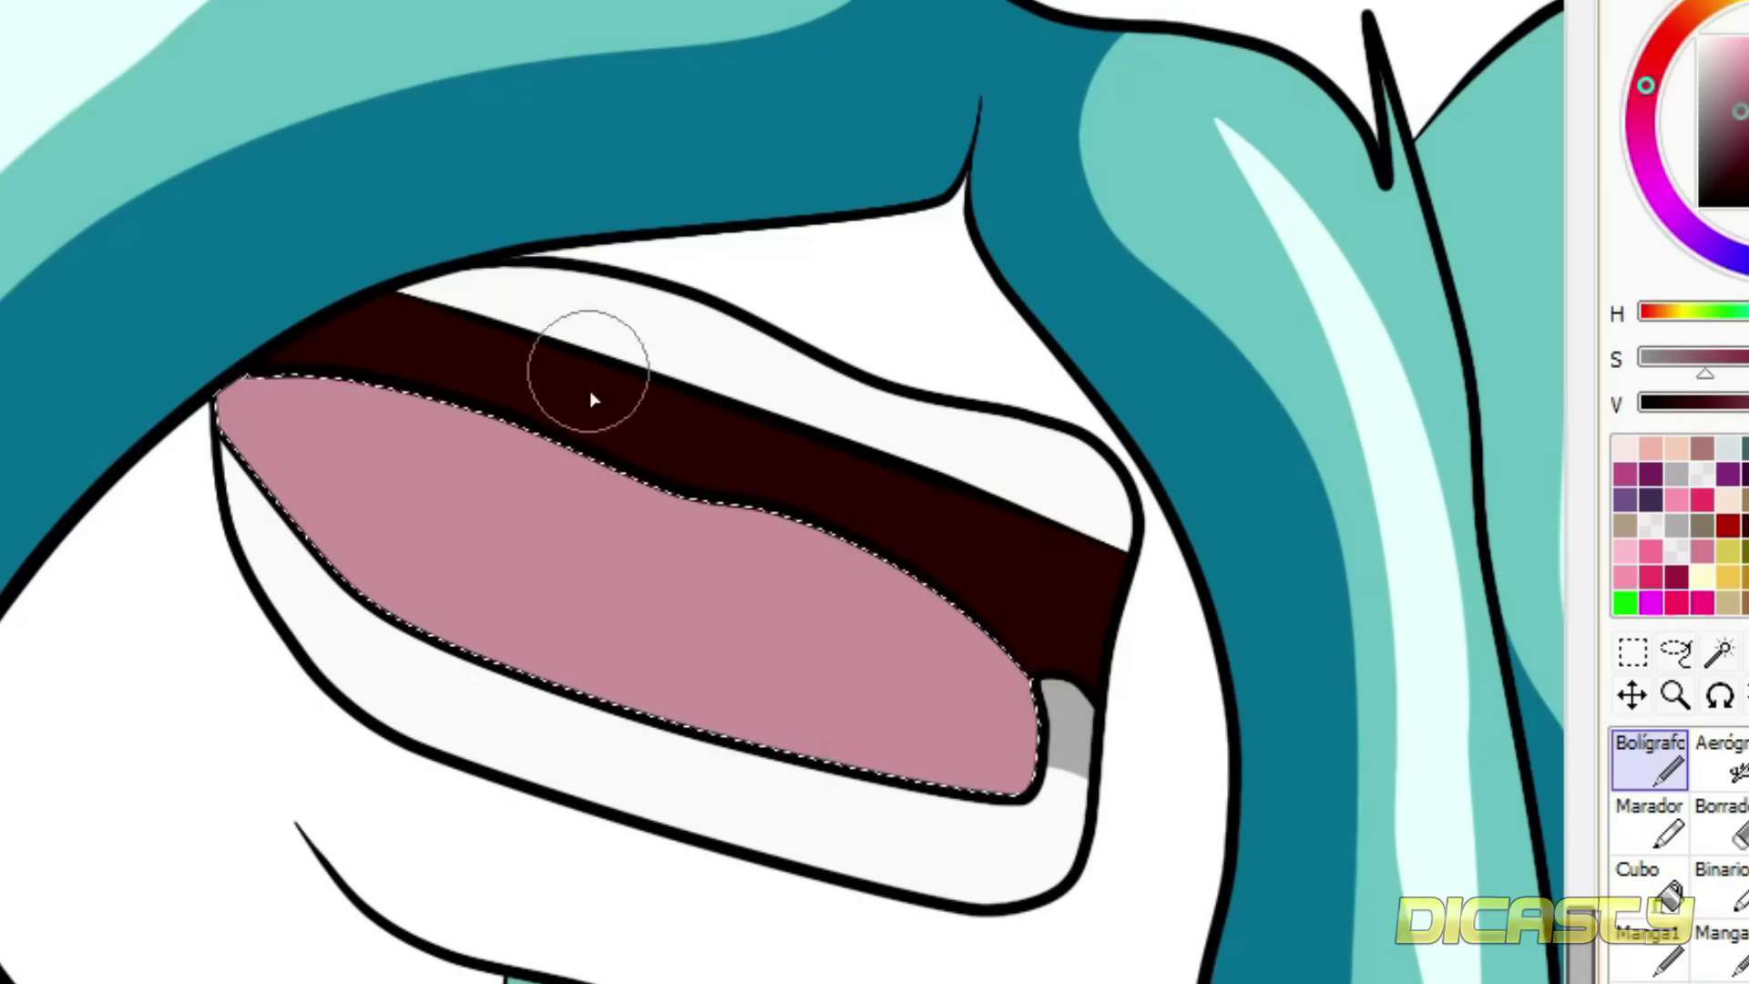
drag(230, 570, 747, 556)
key(ctrl+z)
drag(346, 647, 1101, 784)
click(1649, 881)
click(410, 440)
click(770, 533)
scroll(811, 576, down, 4)
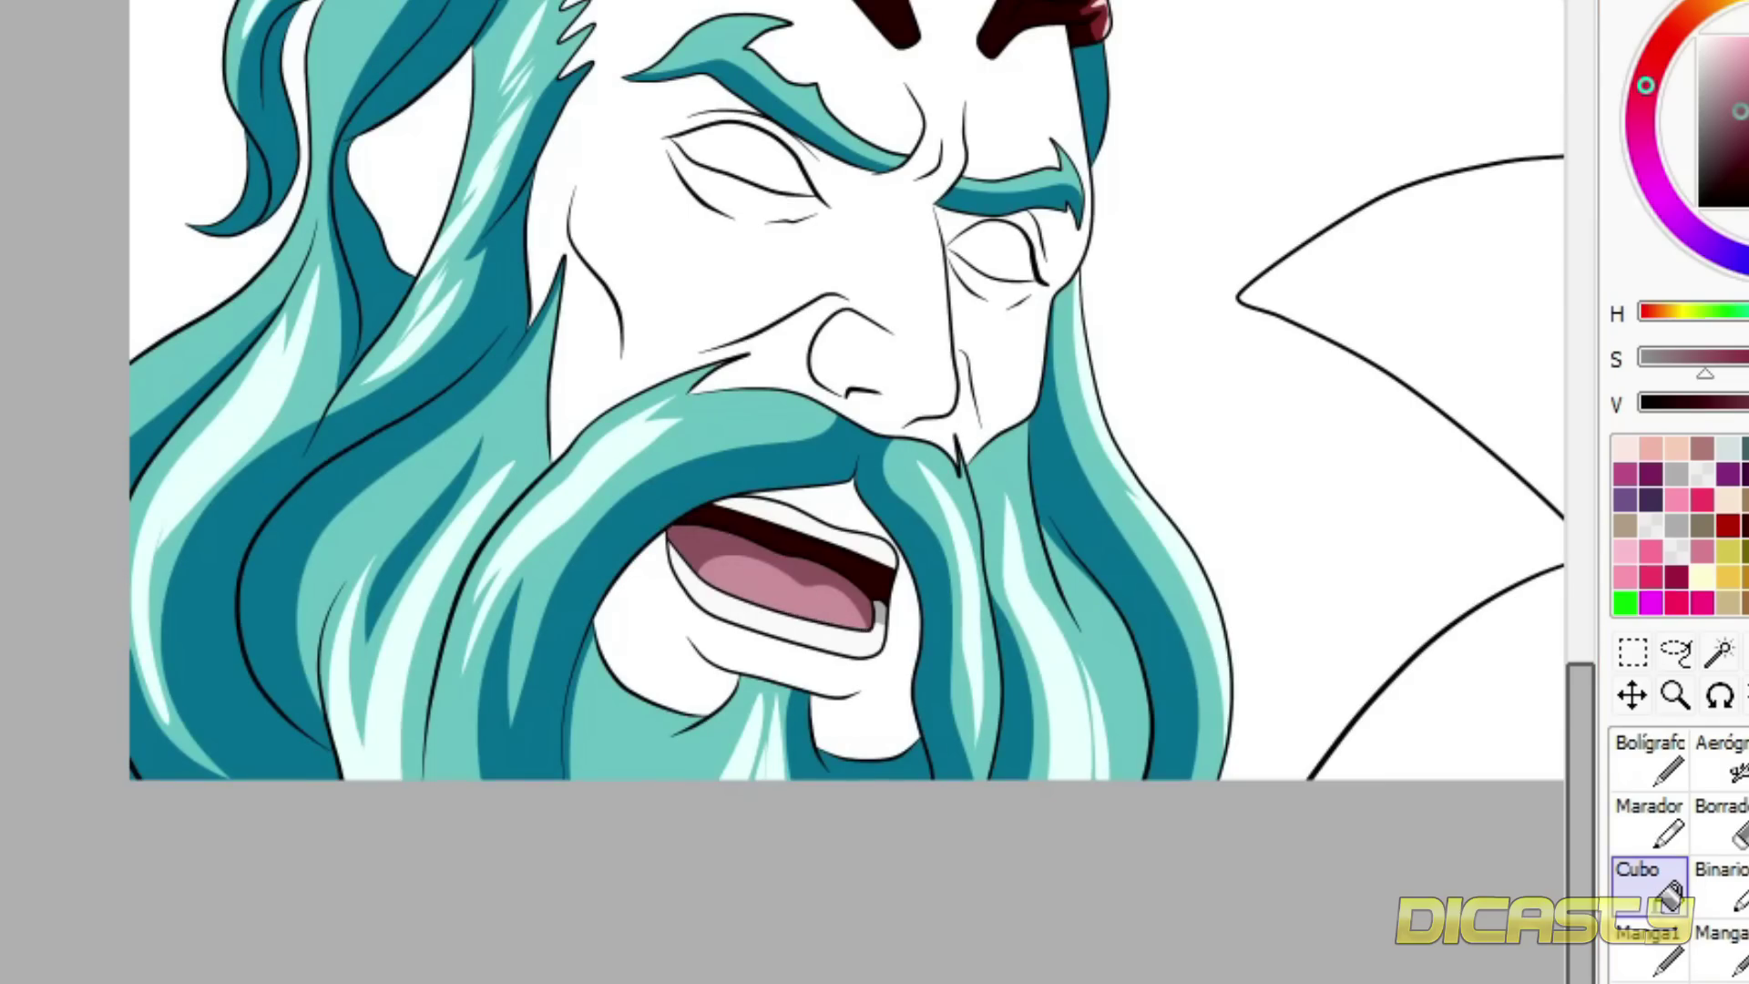
- Select all the skin areas with the magic wand: face, ear, forehead patches, lips and chin
click(1719, 652)
scroll(683, 747, down, 3)
scroll(644, 517, up, 4)
click(644, 528)
click(410, 547)
click(912, 176)
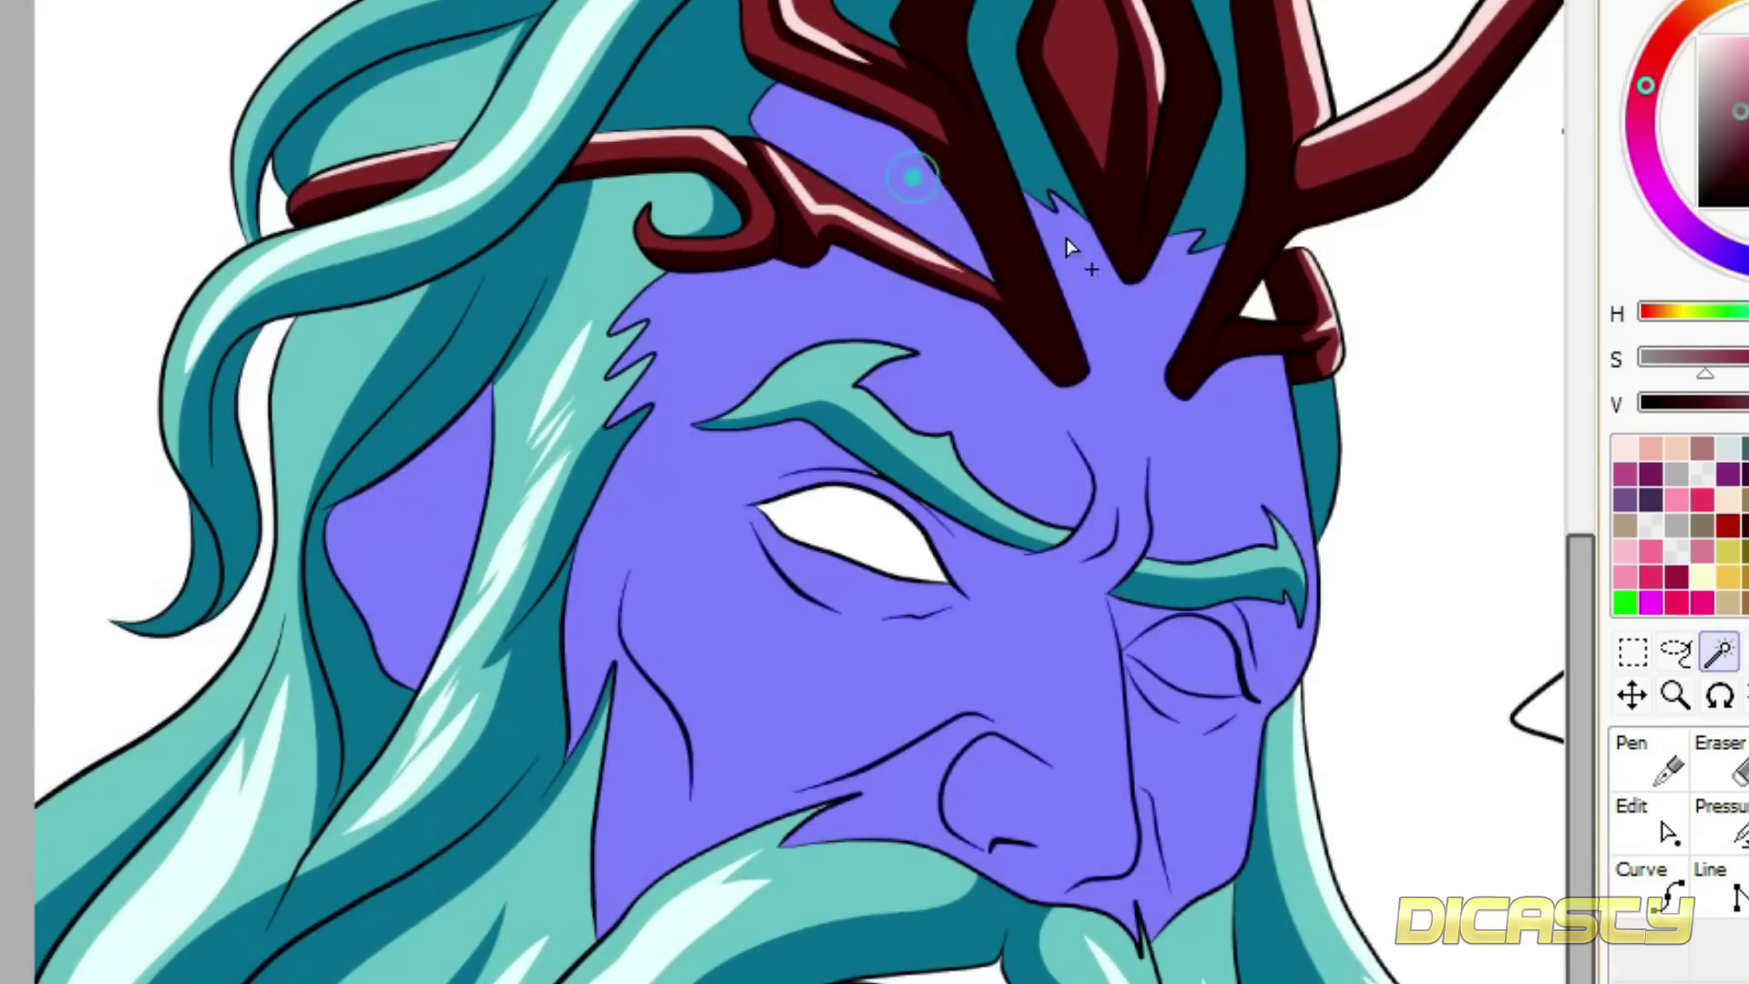
scroll(1082, 260, up, 2)
click(1217, 343)
scroll(1082, 260, down, 3)
scroll(1013, 493, up, 4)
click(1011, 683)
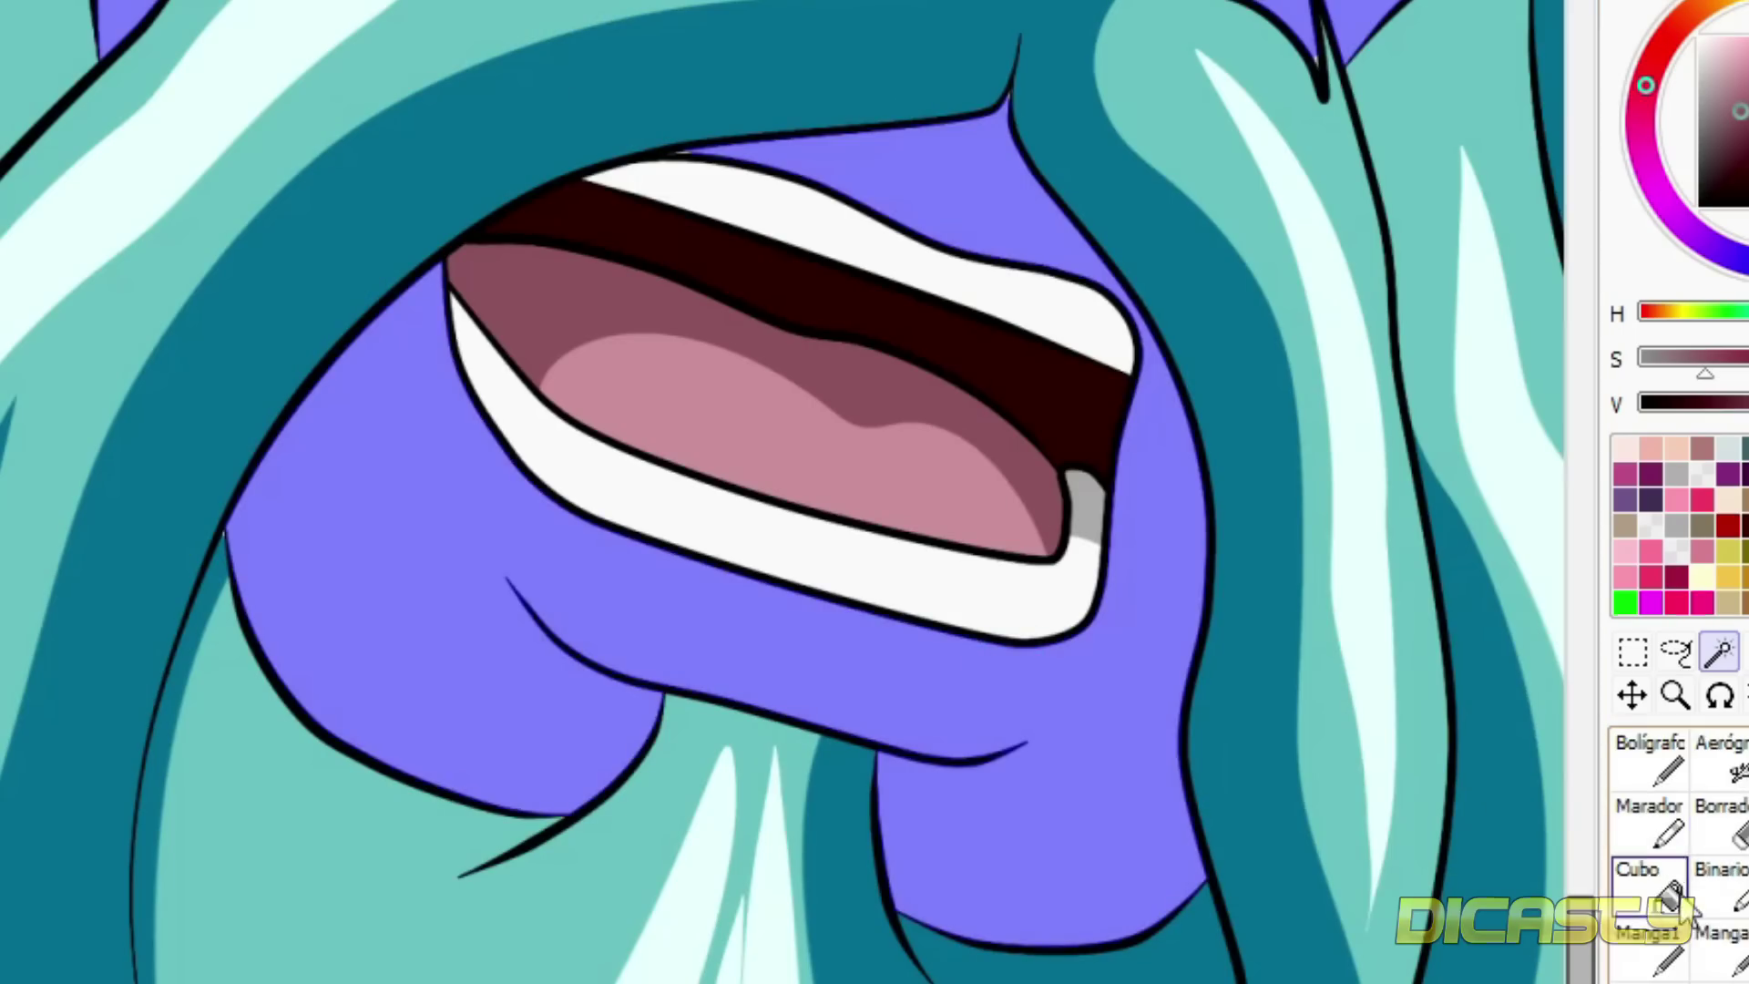
- Bucket-fill the selected skin, including the forehead patches beside the crown, with a dusty pink
click(1640, 874)
click(1153, 676)
scroll(845, 388, down, 3)
click(569, 319)
drag(692, 227, 655, 356)
click(888, 141)
click(1166, 231)
click(1744, 402)
click(911, 438)
click(562, 442)
click(824, 911)
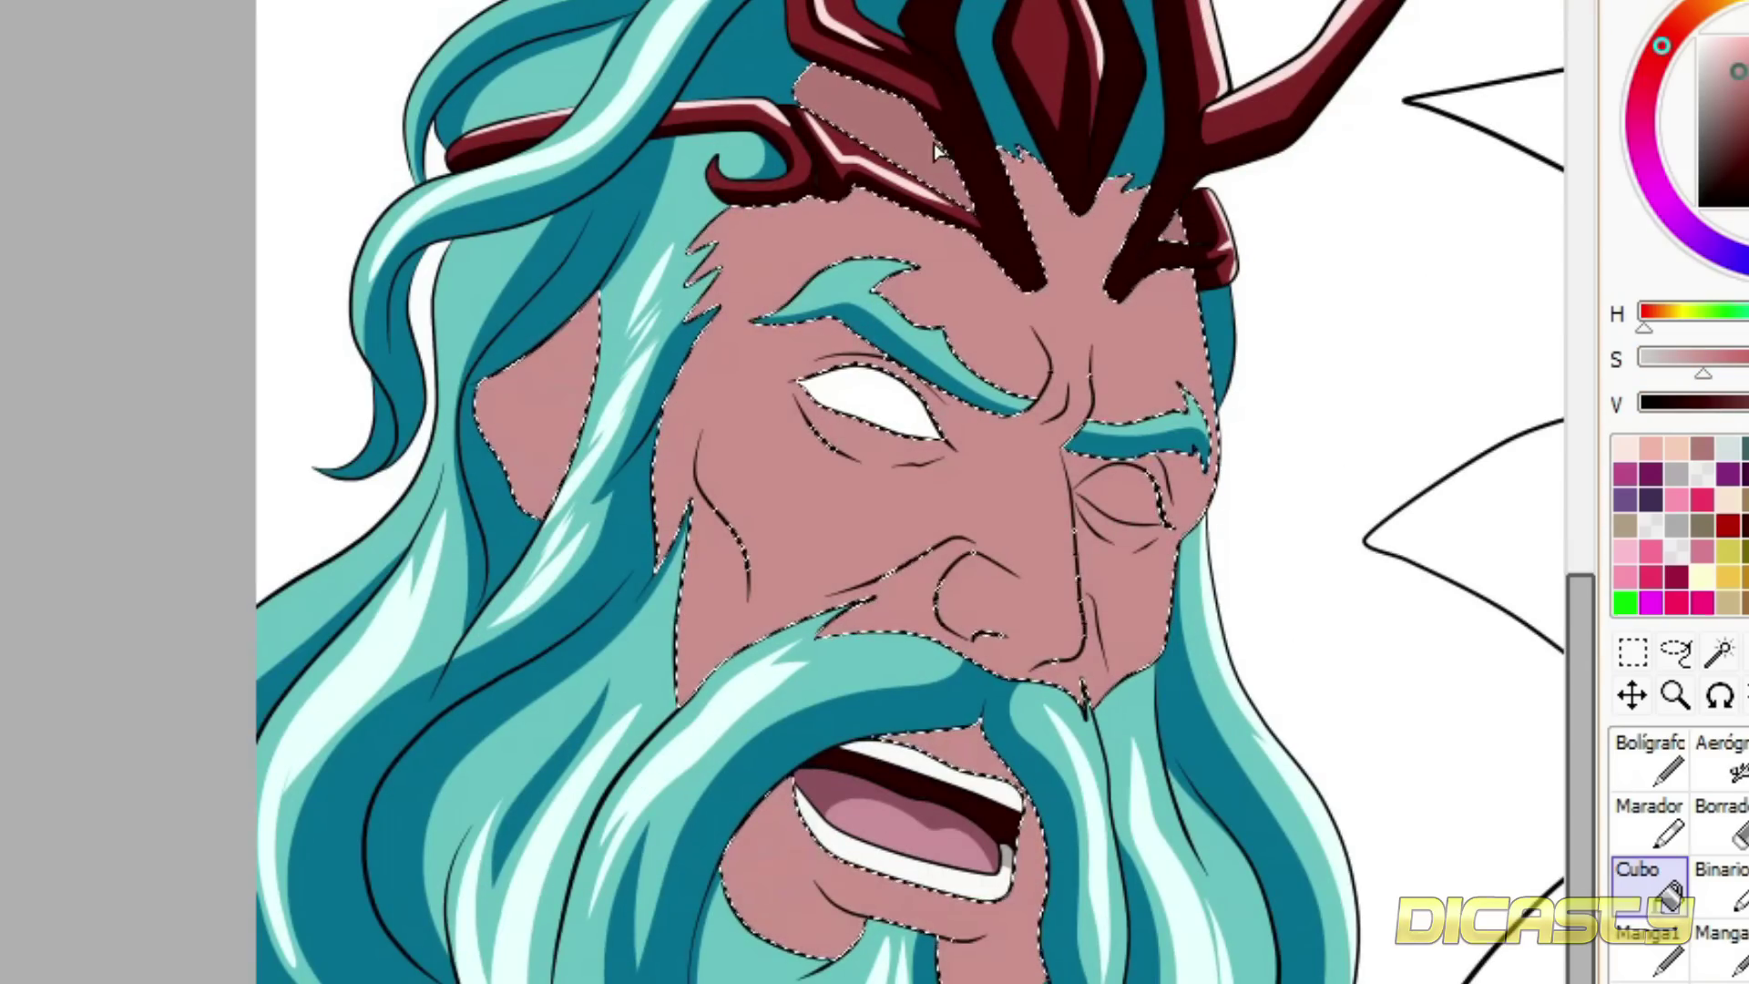
click(888, 141)
click(1163, 234)
- Move the upper eyelid line's end point to the far eye's inner corner to close the eye outline
scroll(1166, 512, up, 6)
ctrl+shift+click(1138, 533)
scroll(419, 429, up, 2)
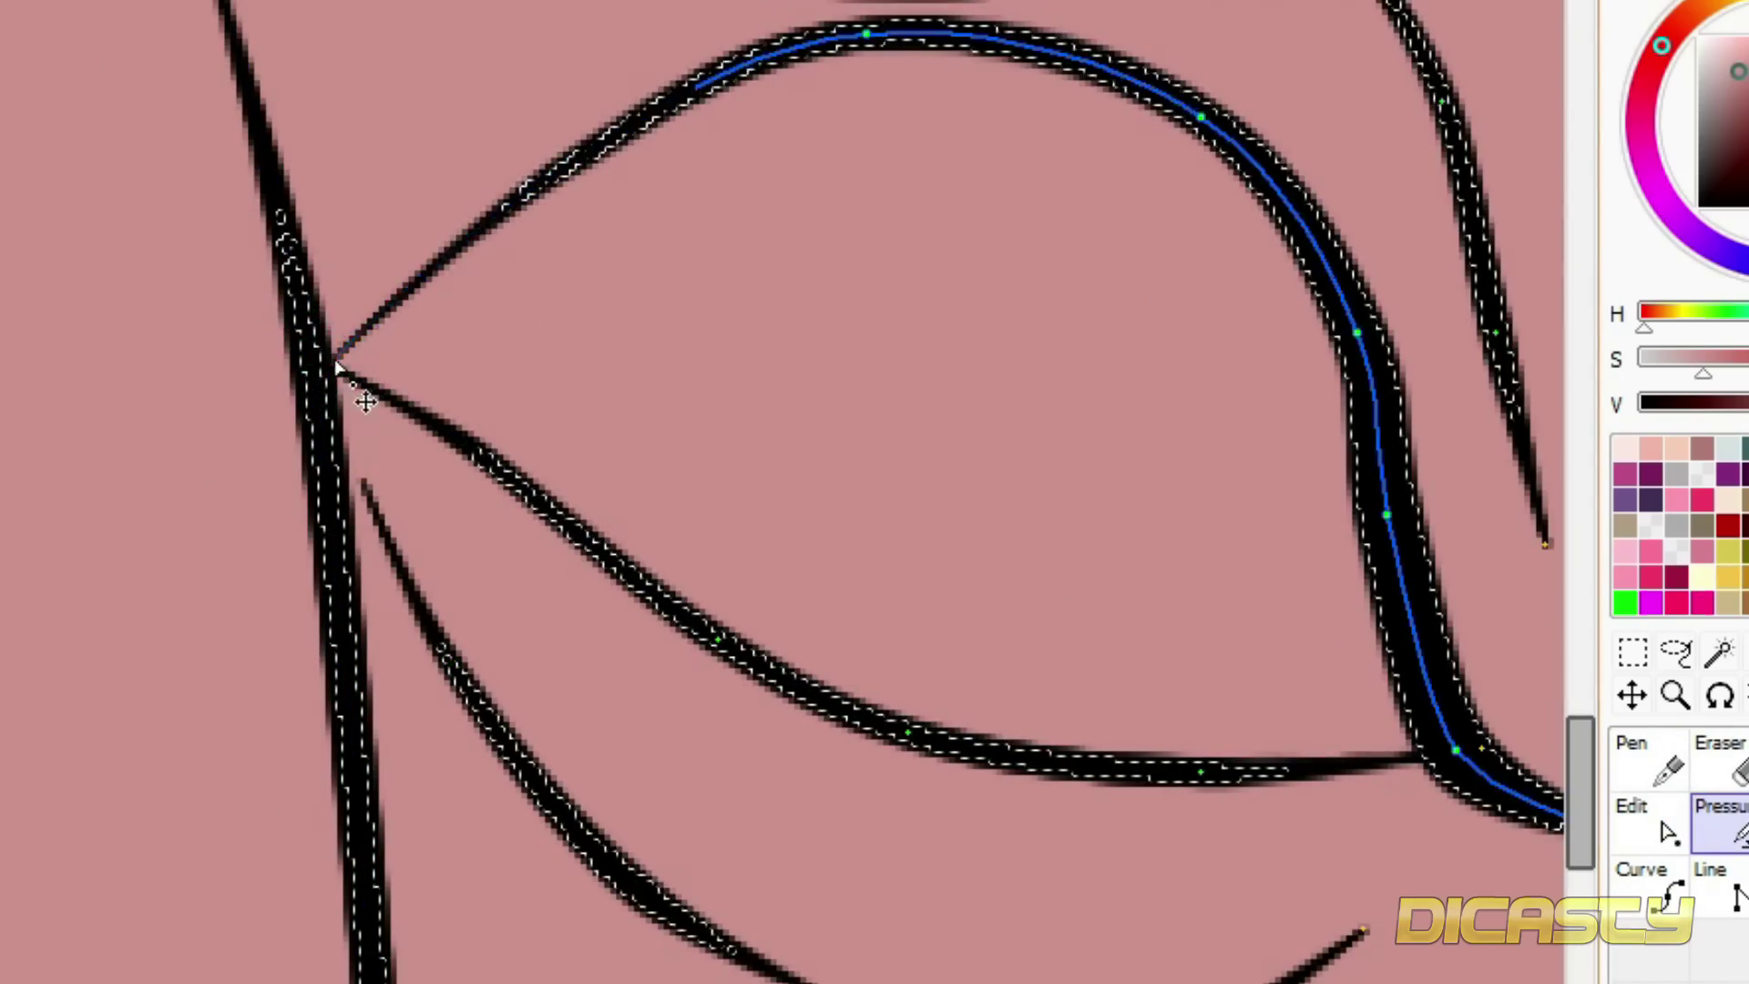
scroll(1123, 410, down, 6)
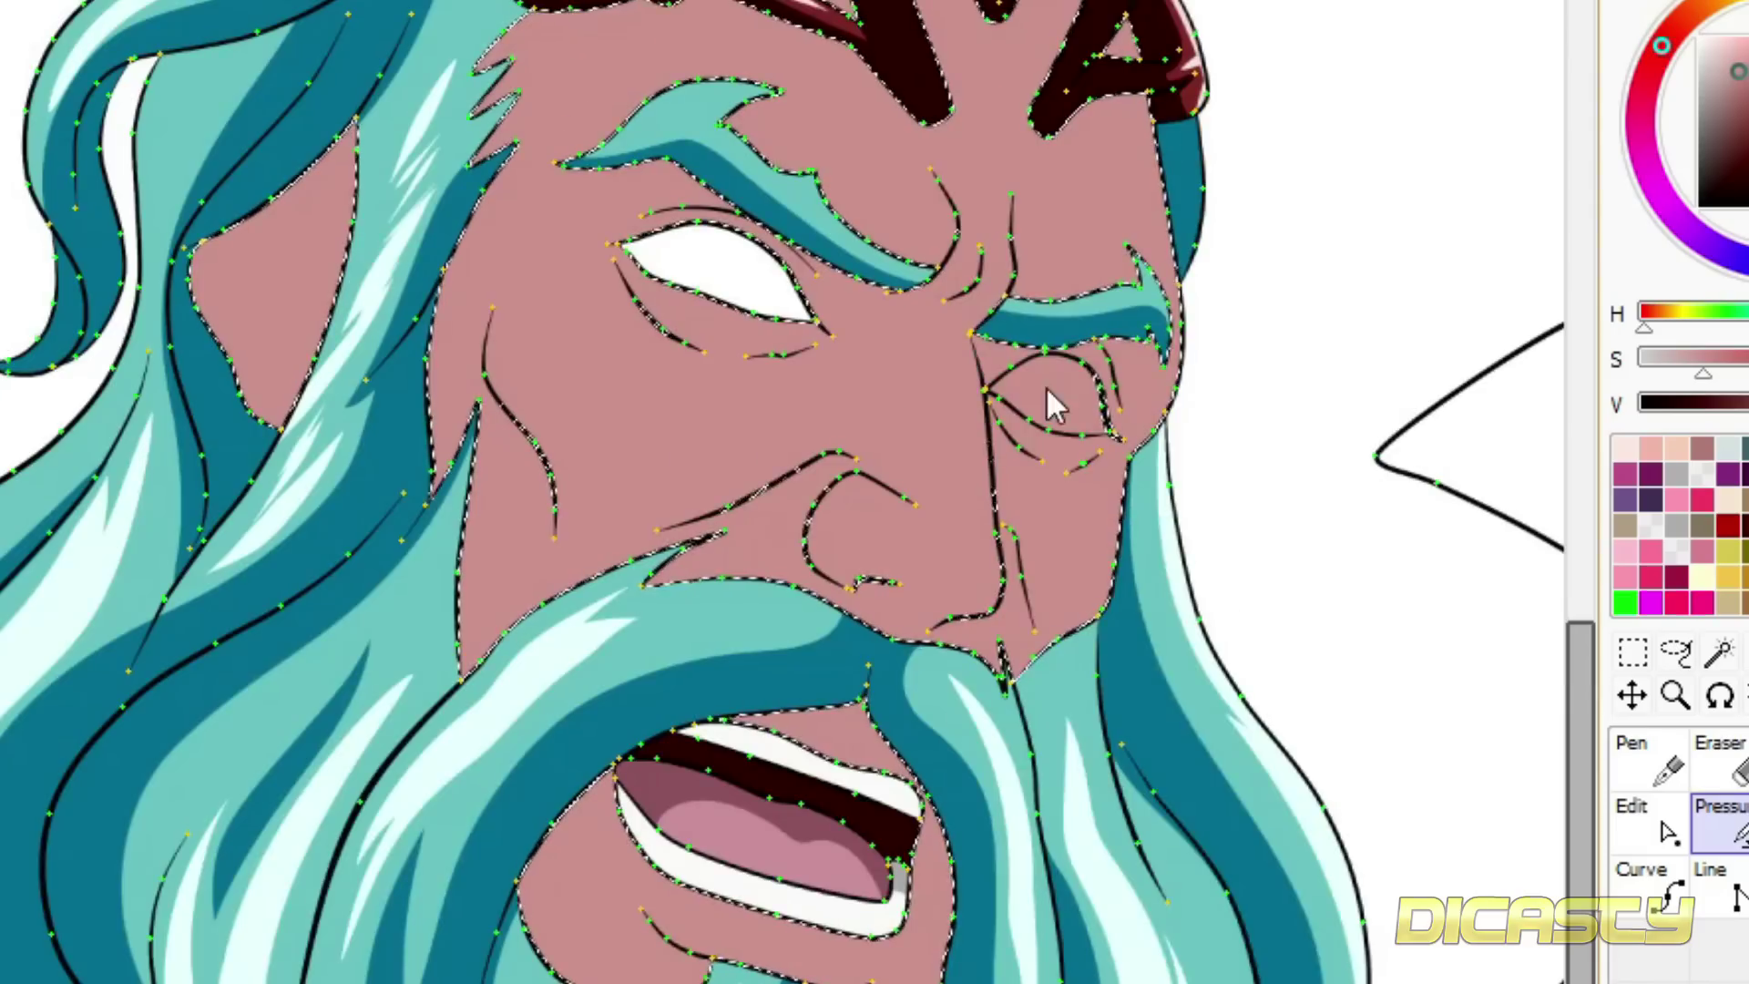
scroll(1045, 401, up, 3)
scroll(1155, 344, down, 3)
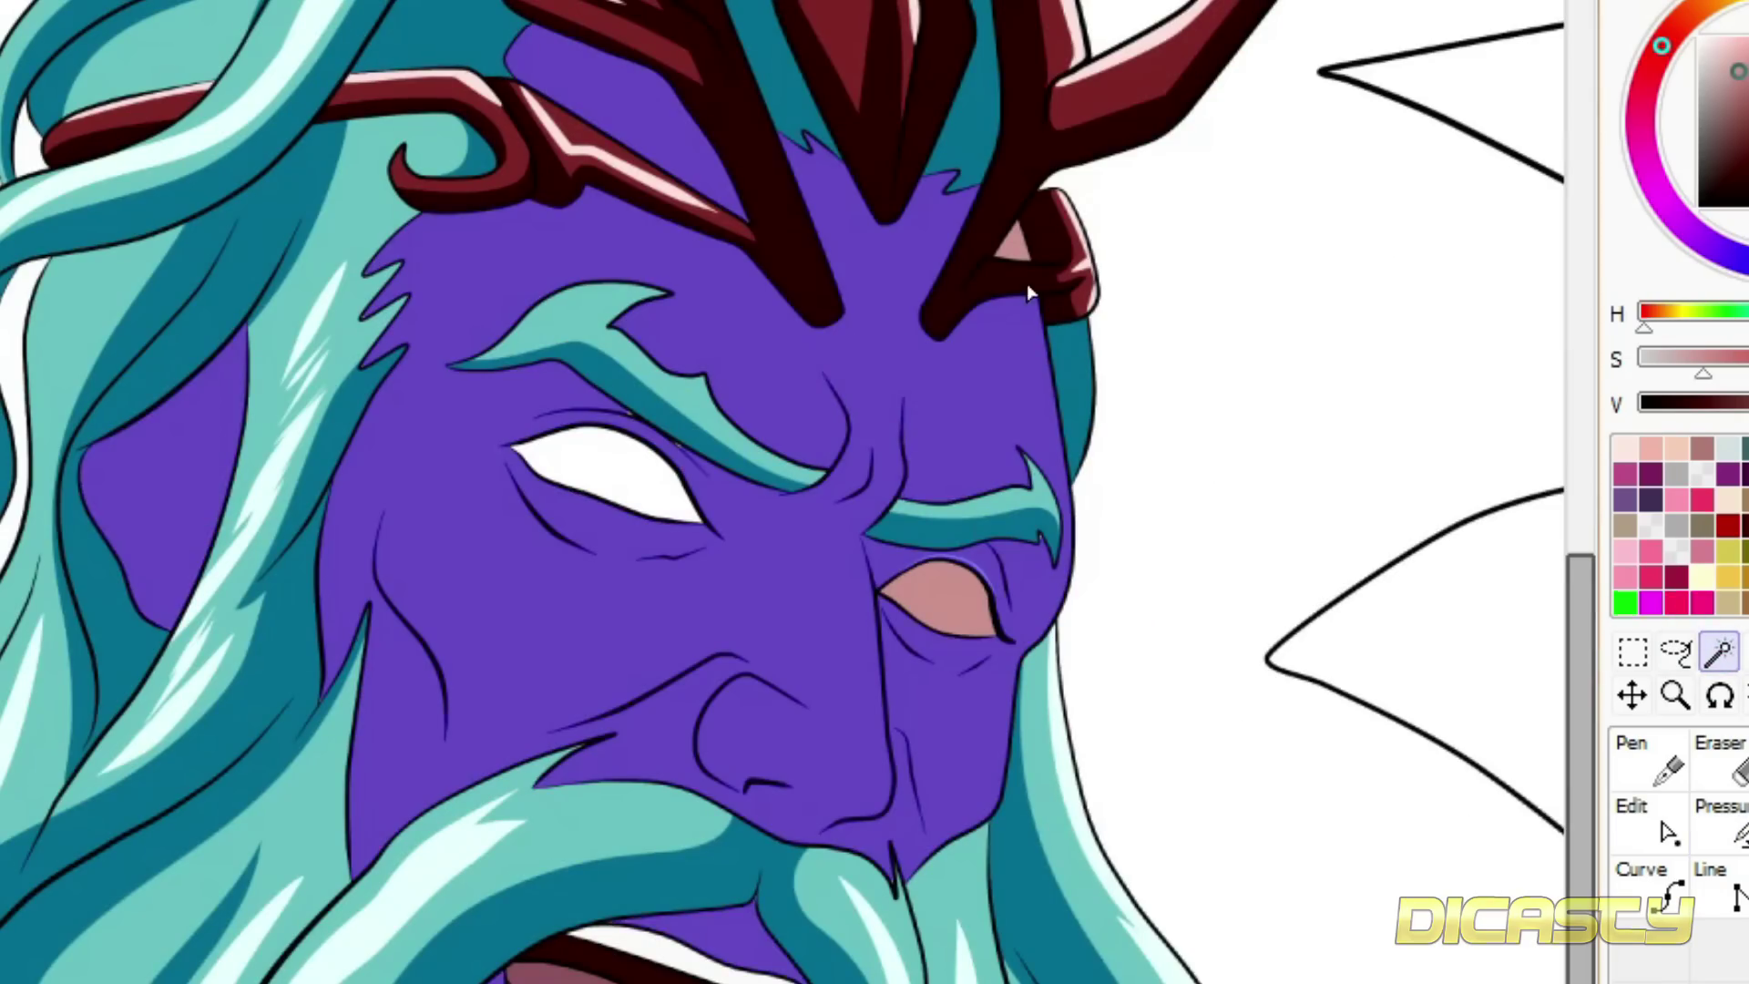
- Adjust the linework points where the crown prongs meet the forehead to close the outline gaps
scroll(1025, 282, up, 5)
scroll(920, 281, down, 1)
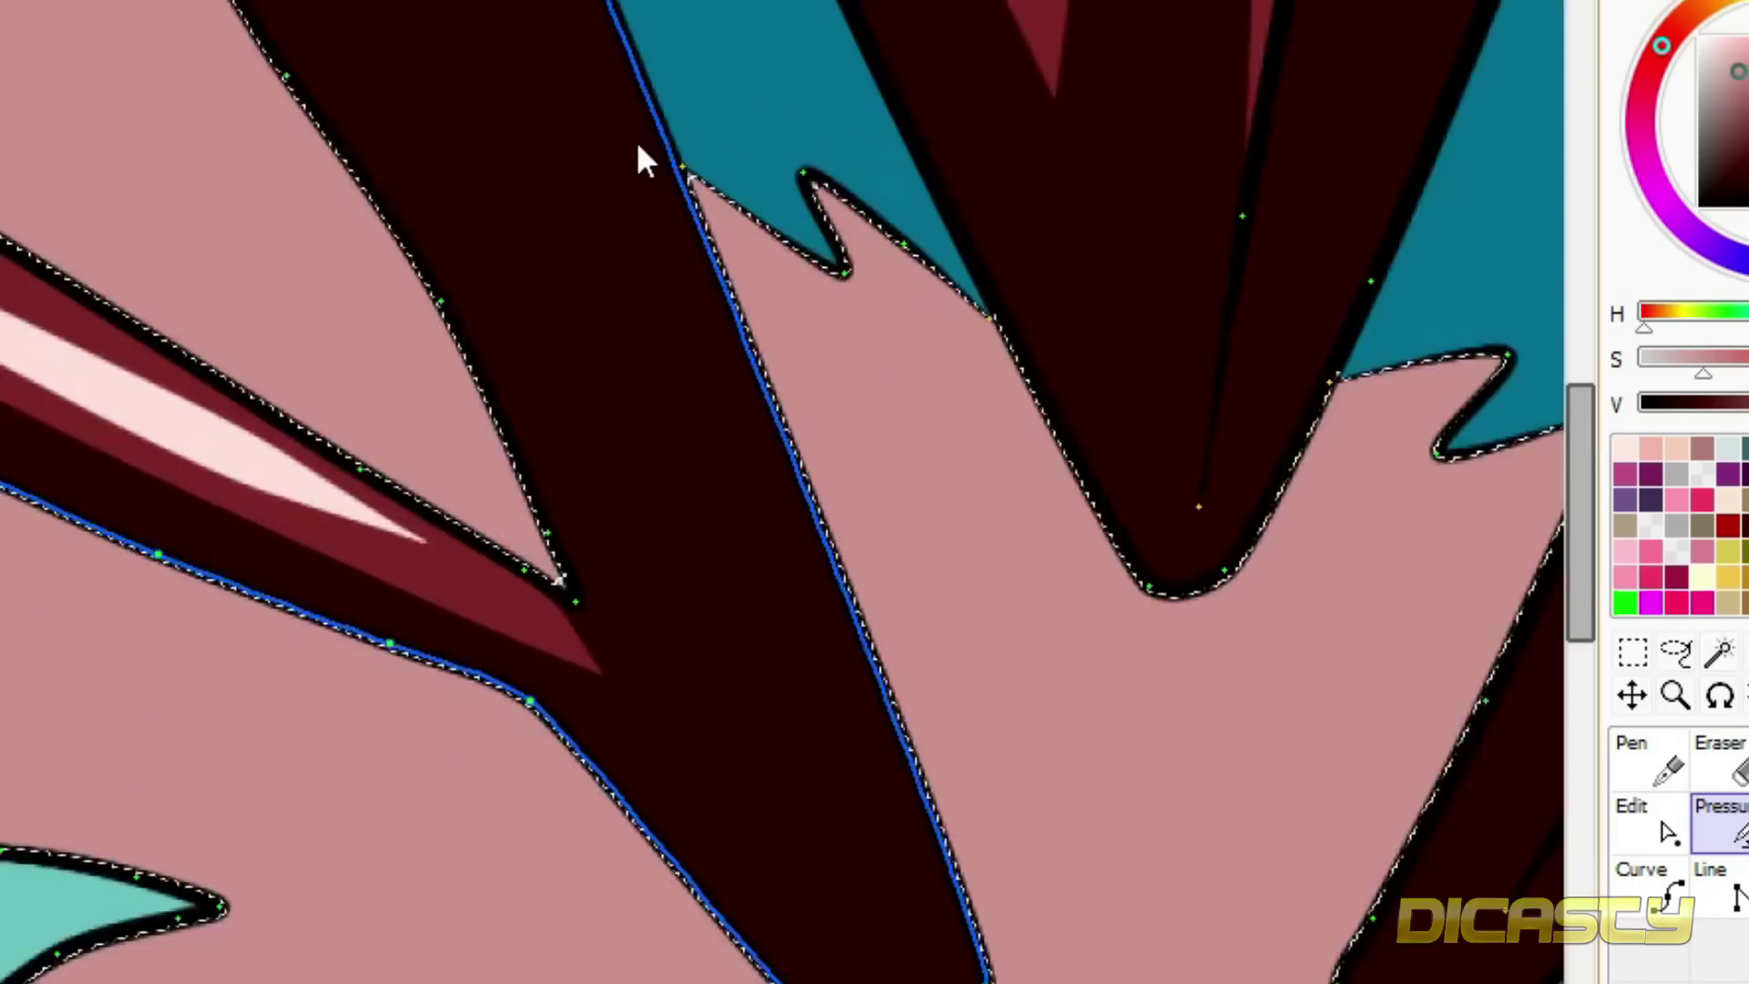
scroll(662, 166, up, 1)
drag(684, 155, 844, 215)
drag(1310, 459, 1343, 487)
scroll(1235, 547, down, 5)
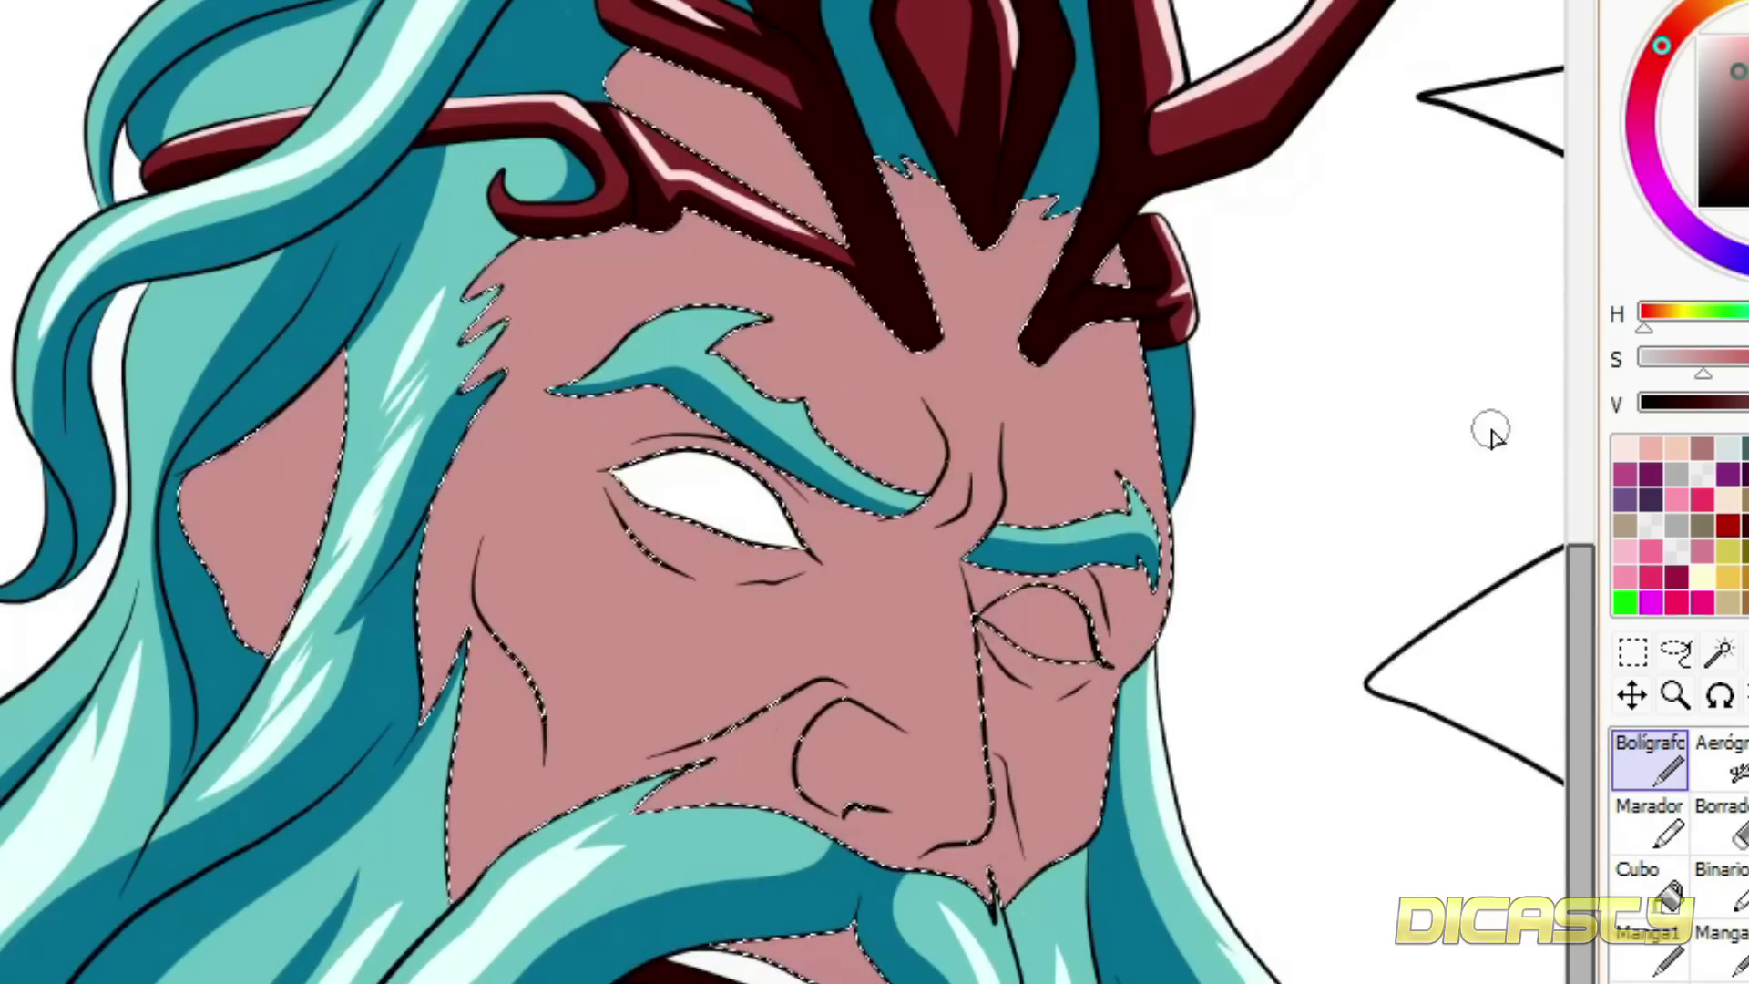
- Choose a dark brown shadow color, outline a shadow on the ear and bucket-fill it
drag(1702, 373, 1682, 373)
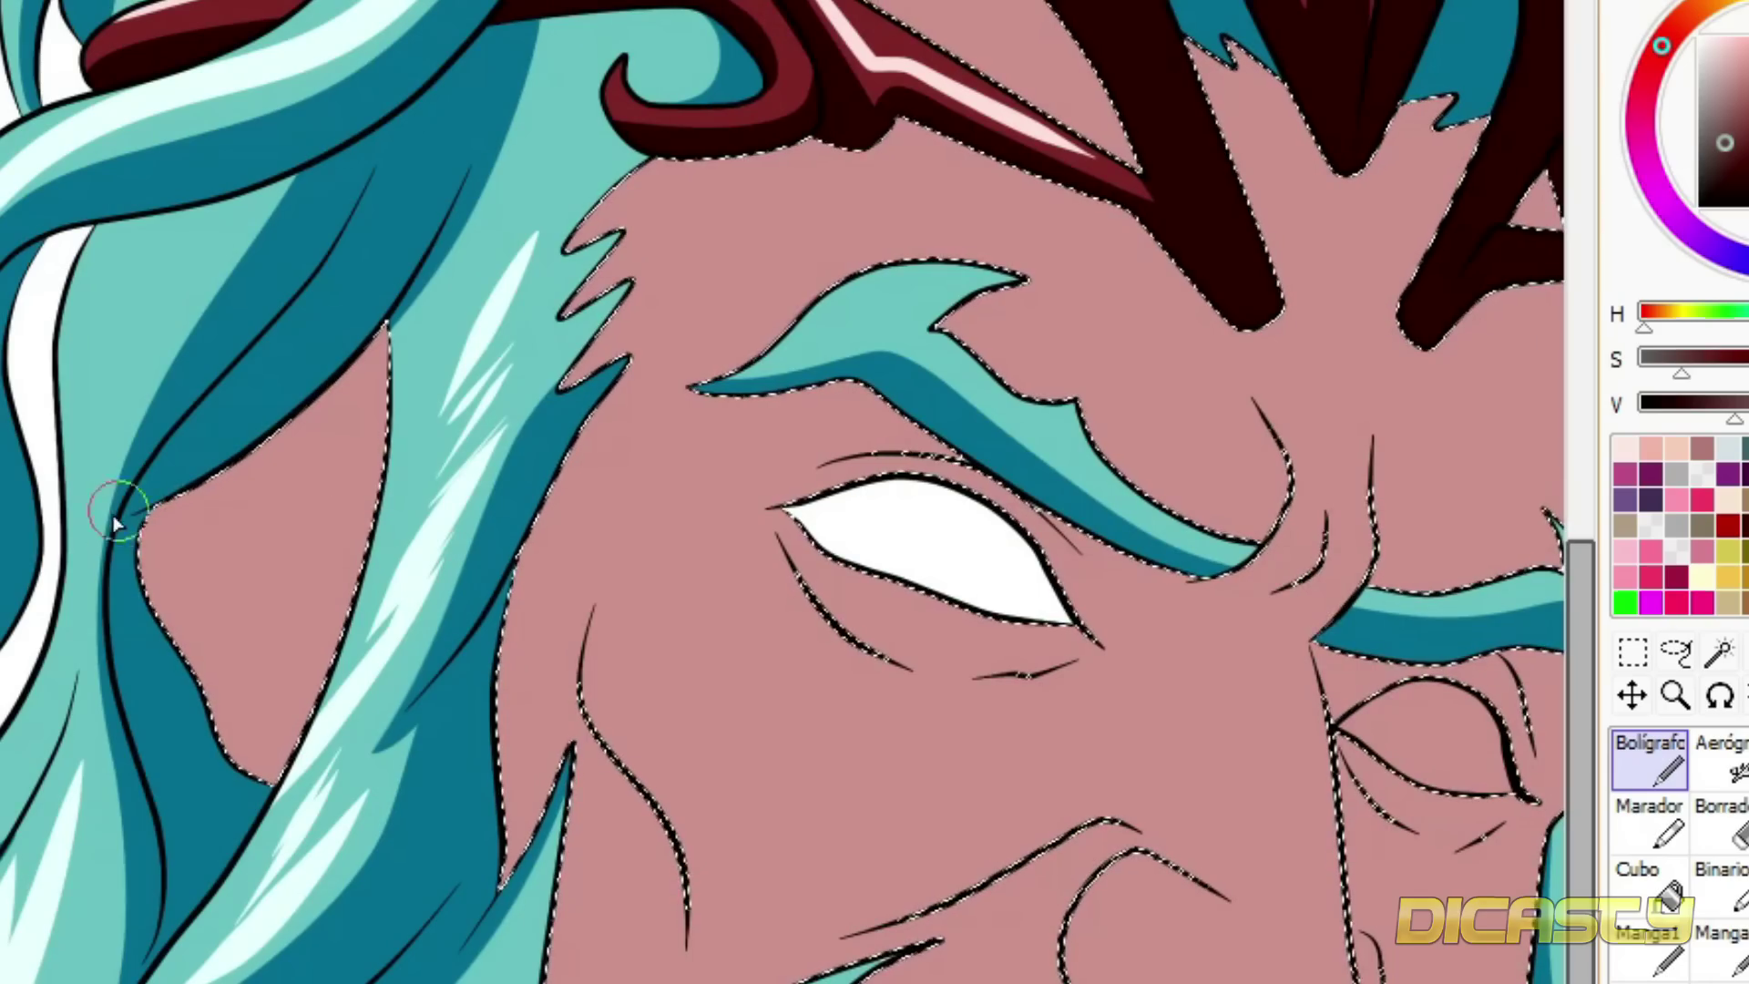
mouse_move(111, 537)
mouse_down()
mouse_move(261, 453)
mouse_move(312, 671)
mouse_up()
click(1648, 884)
click(343, 519)
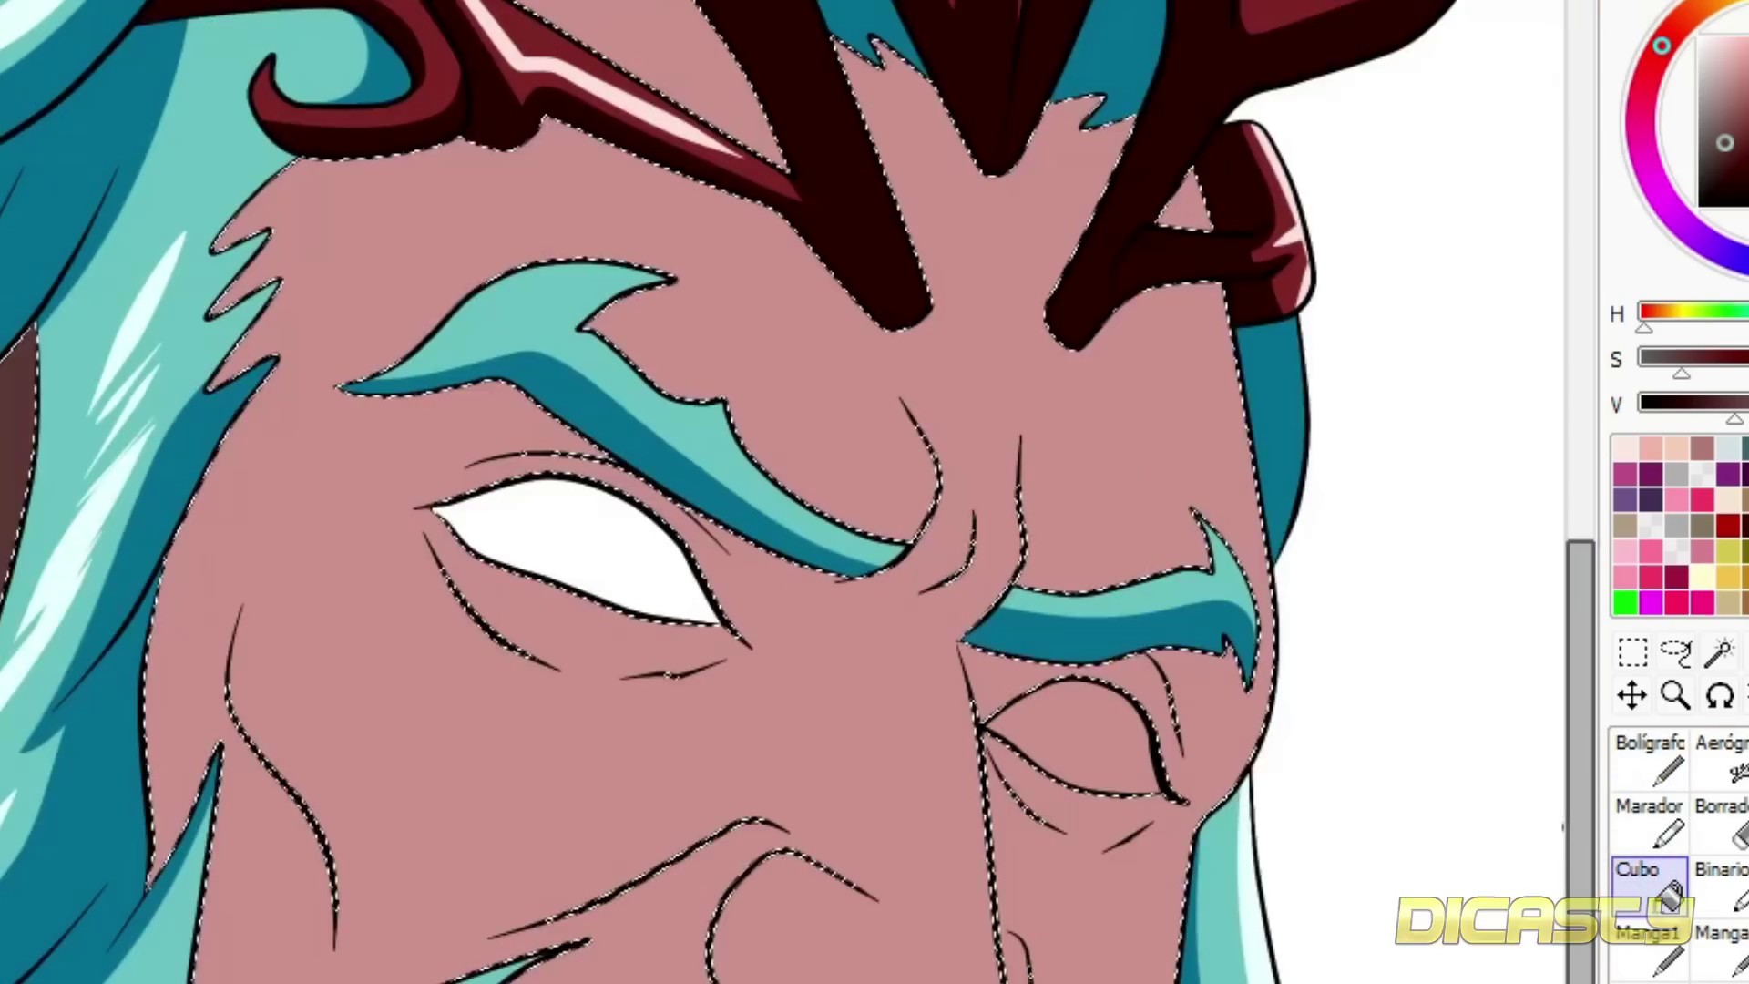
- Paint dark brown shadows over the upper lip and beside the corner of the mouth
click(1649, 760)
drag(1581, 772, 1581, 889)
drag(555, 804, 865, 911)
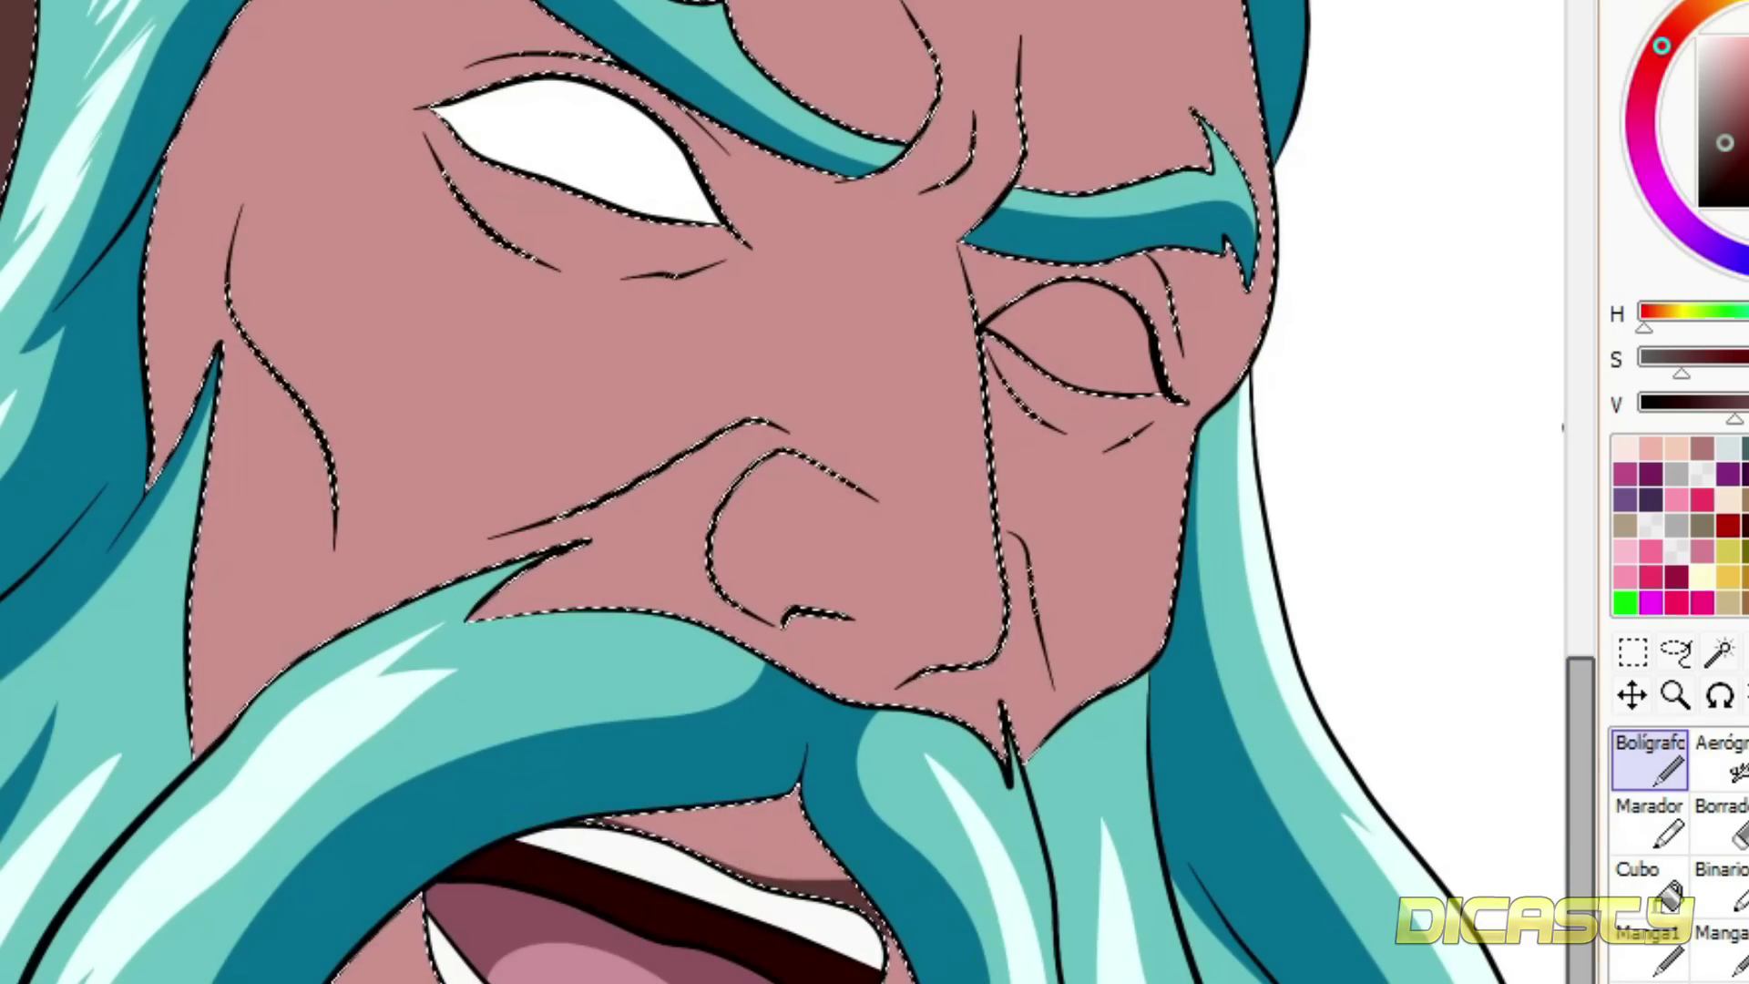
key(alt)
key(alt)
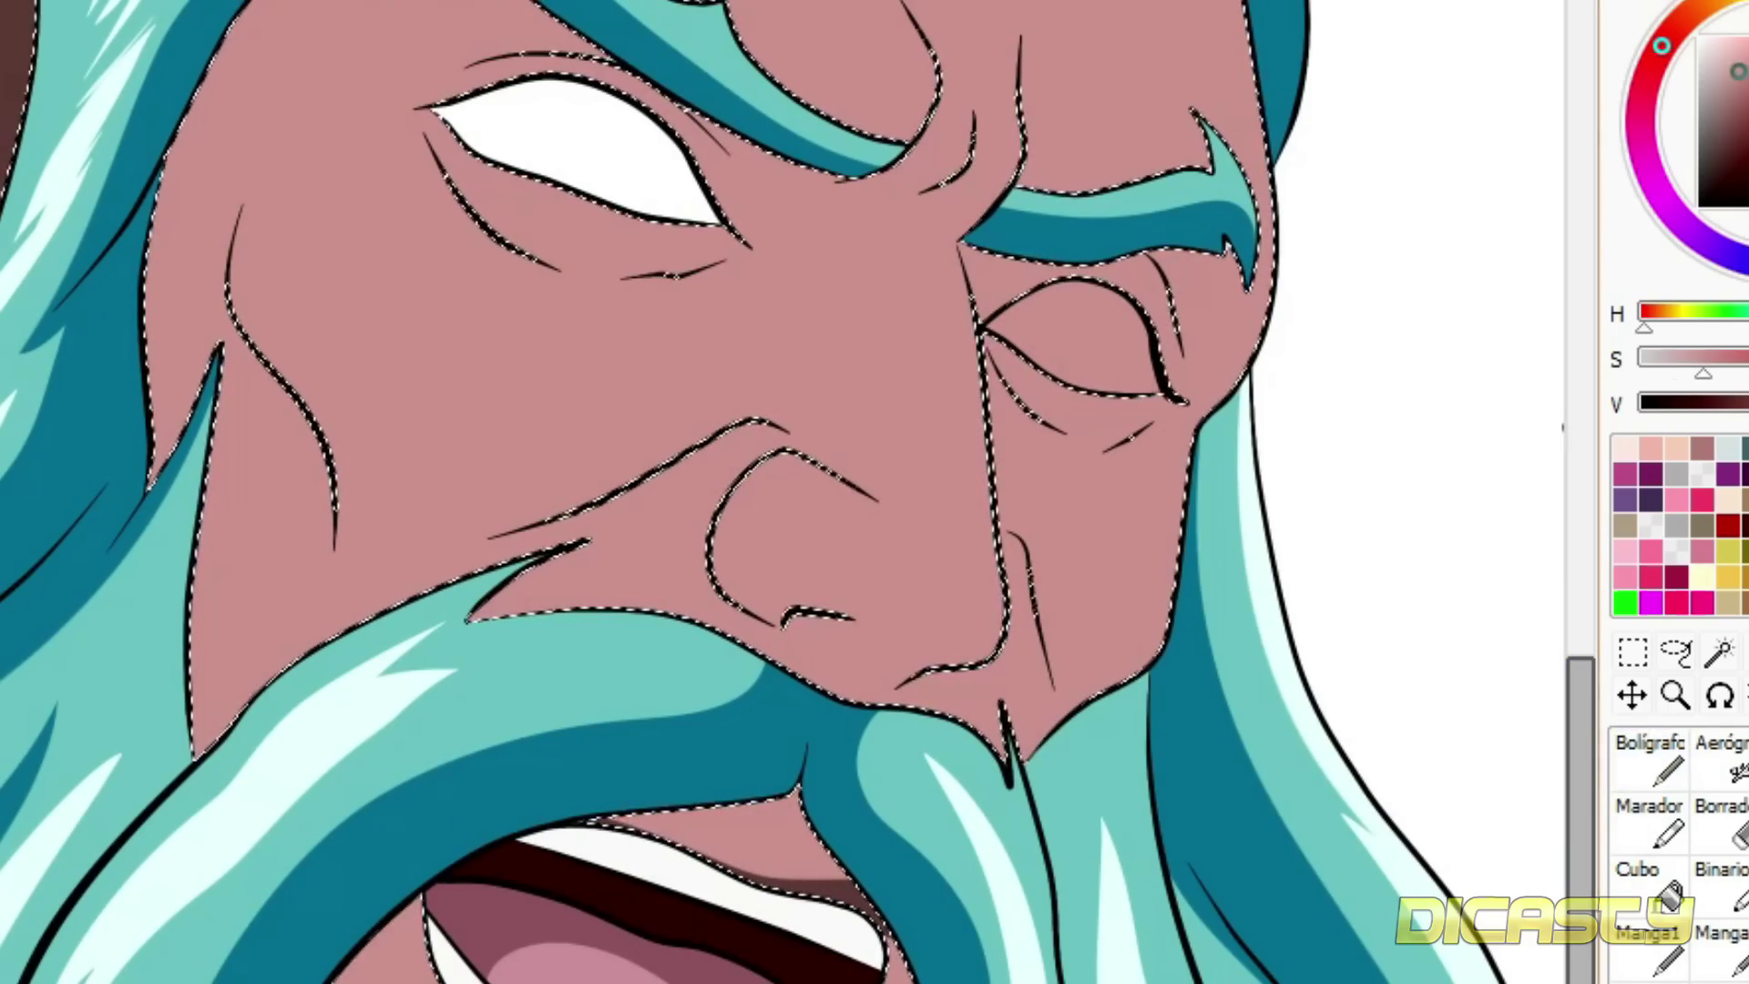
right_click(820, 888)
drag(588, 815, 866, 847)
drag(480, 921, 355, 968)
drag(469, 882, 382, 957)
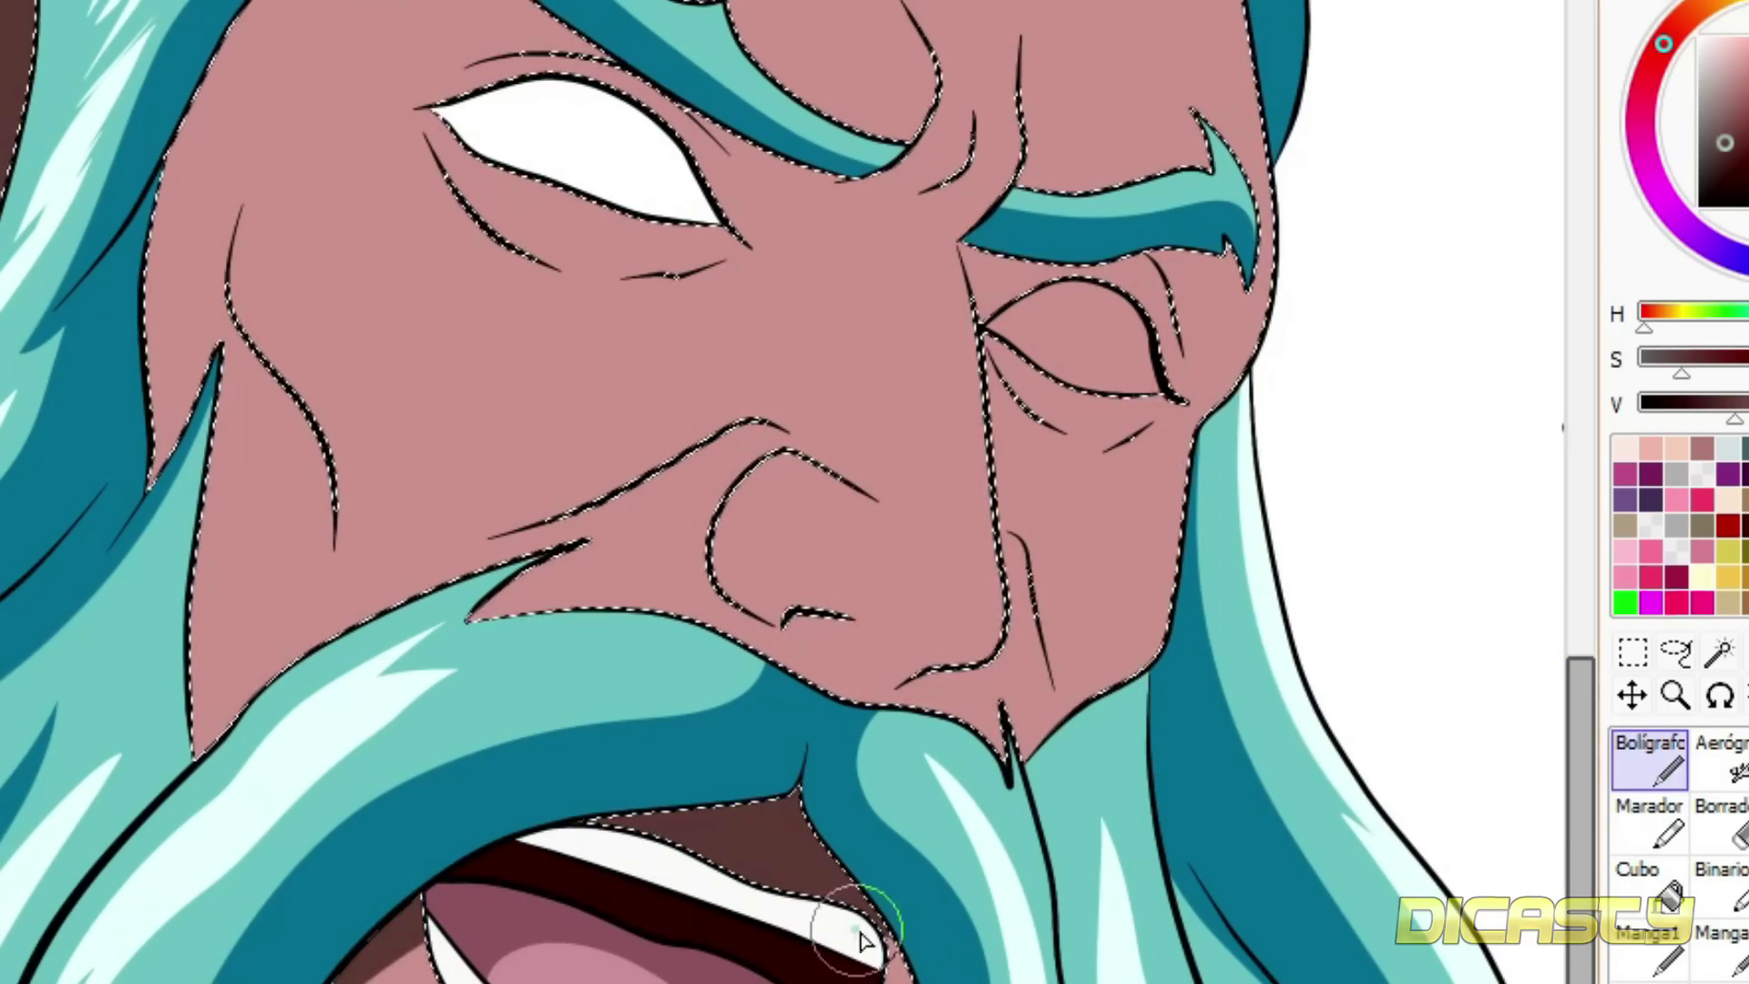
- Paint brown shadows along the cheek crease, around the open eye and on the forehead below the crown
scroll(446, 588, up, 5)
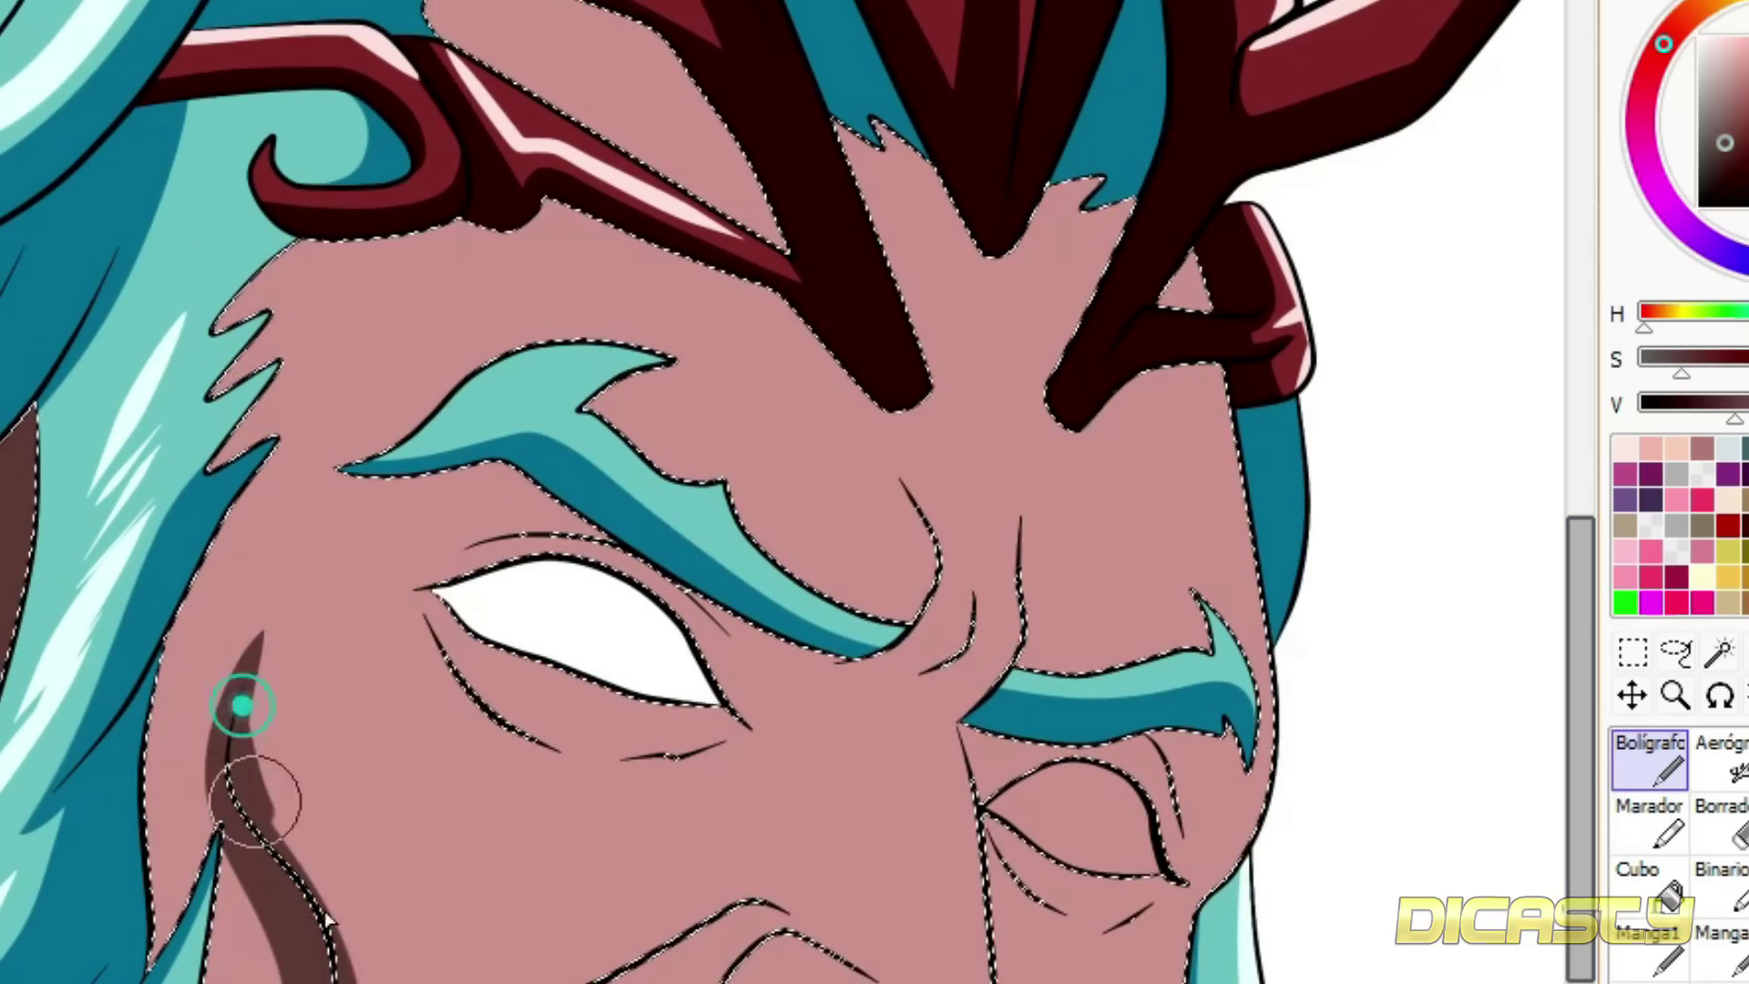
drag(489, 633, 770, 717)
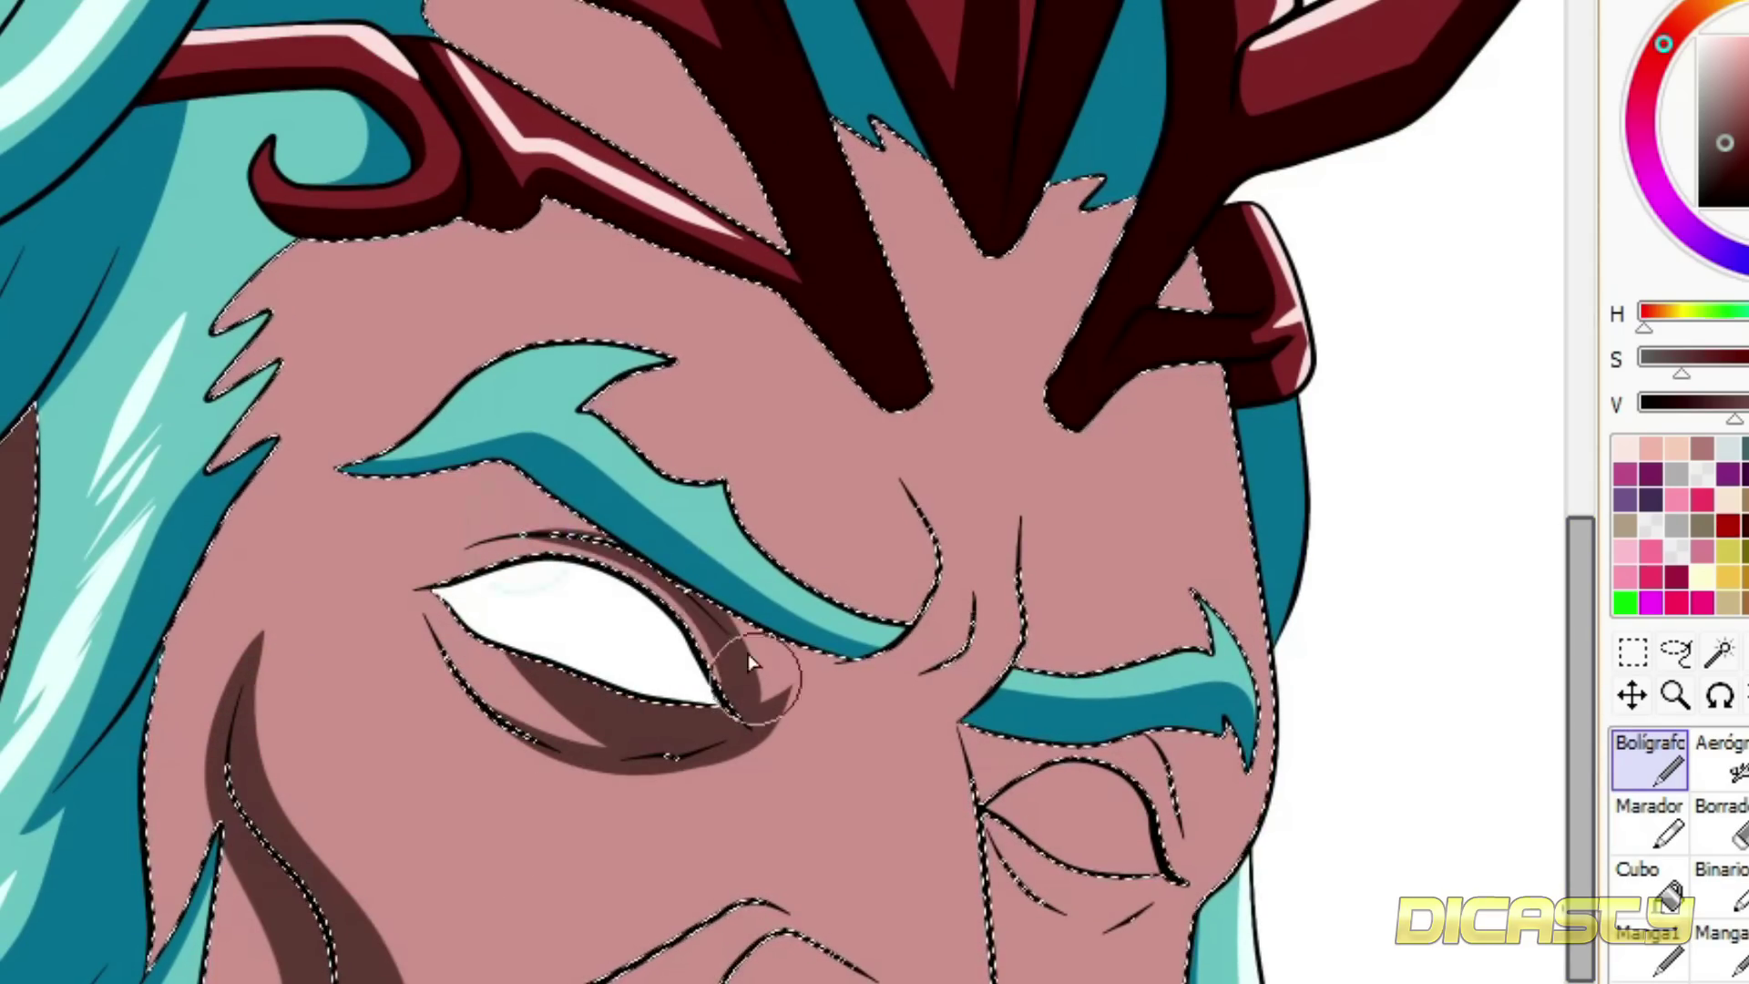
scroll(540, 95, up, 1)
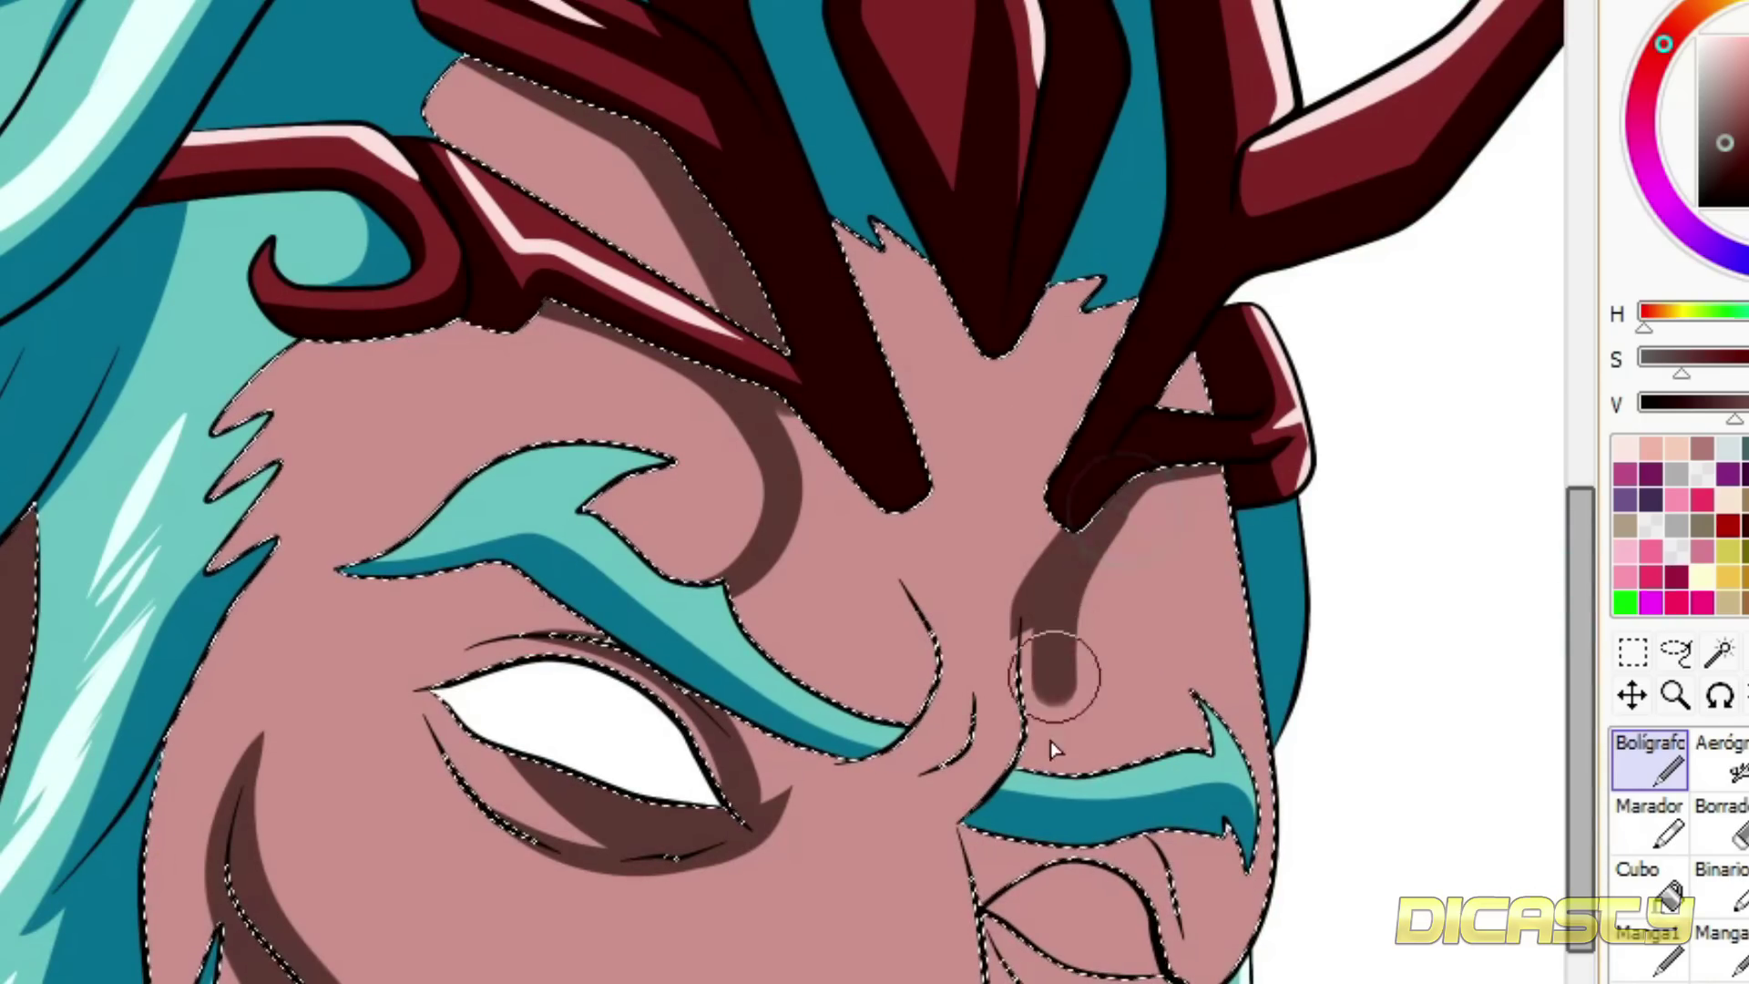
scroll(1130, 669, down, 2)
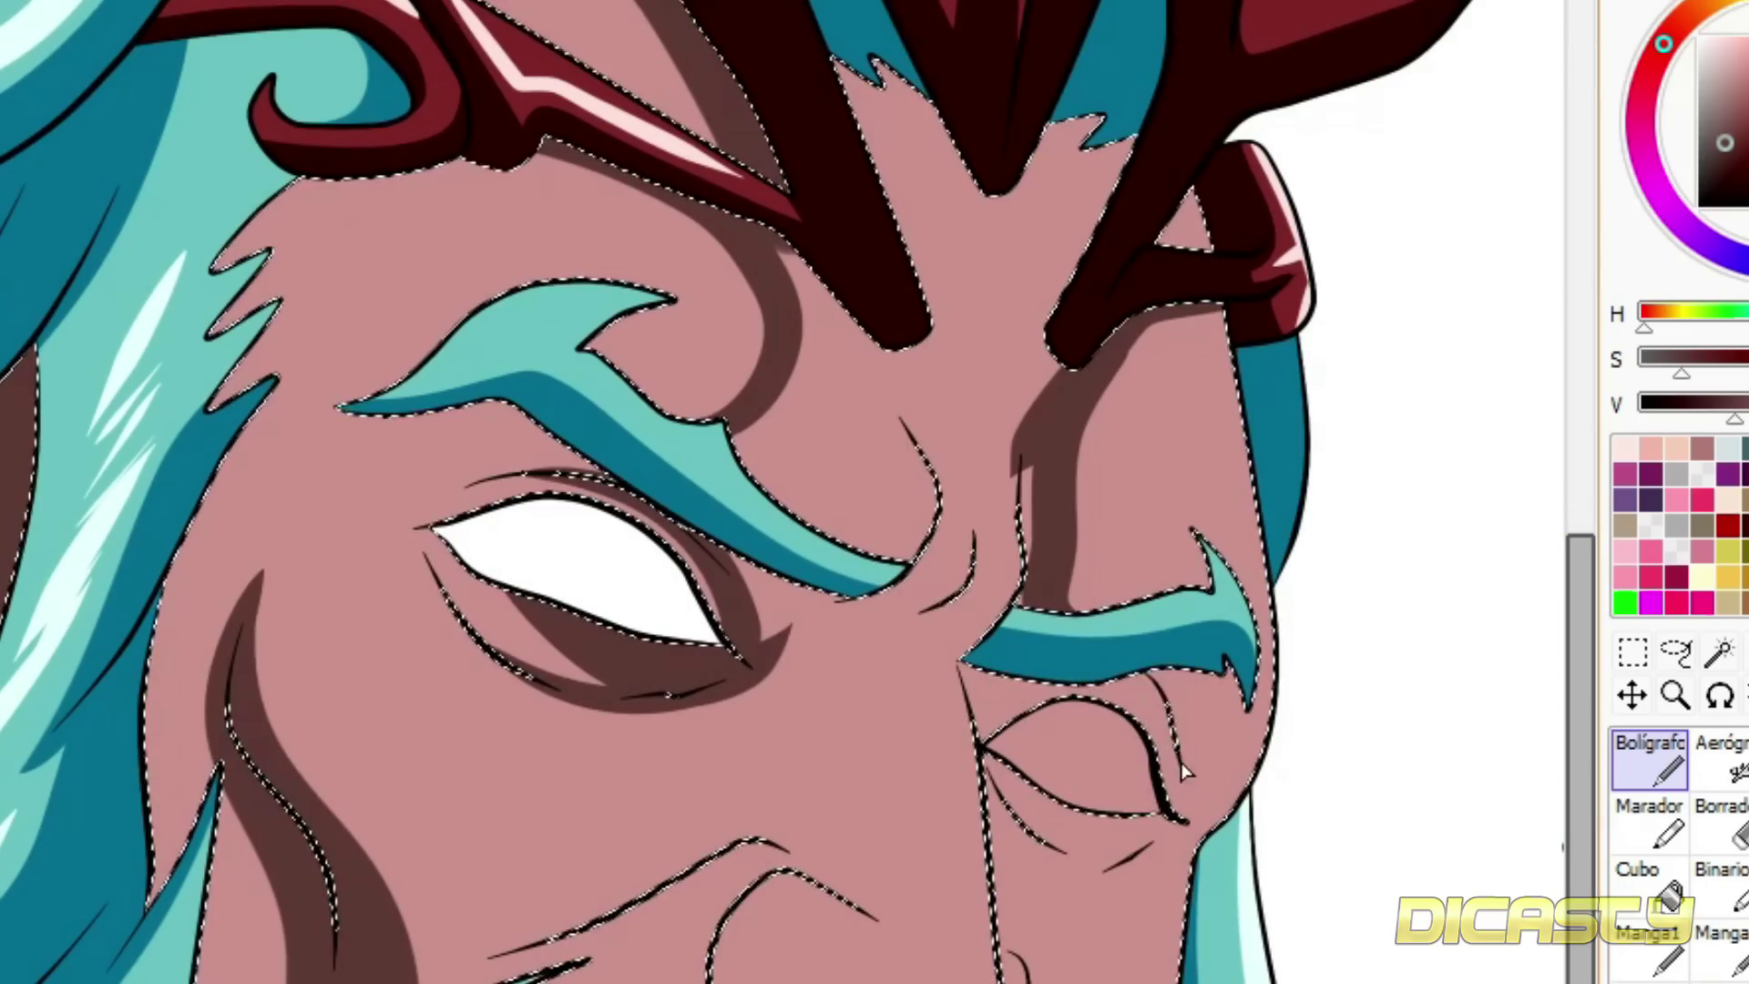
- Shade around the far eye and outline the shadow shapes on the nose and inner cheek in dark brown
drag(1170, 695, 1057, 702)
drag(1162, 839, 1102, 871)
mouse_move(1037, 749)
mouse_down()
mouse_move(1040, 824)
mouse_move(1077, 858)
mouse_move(1048, 947)
mouse_up()
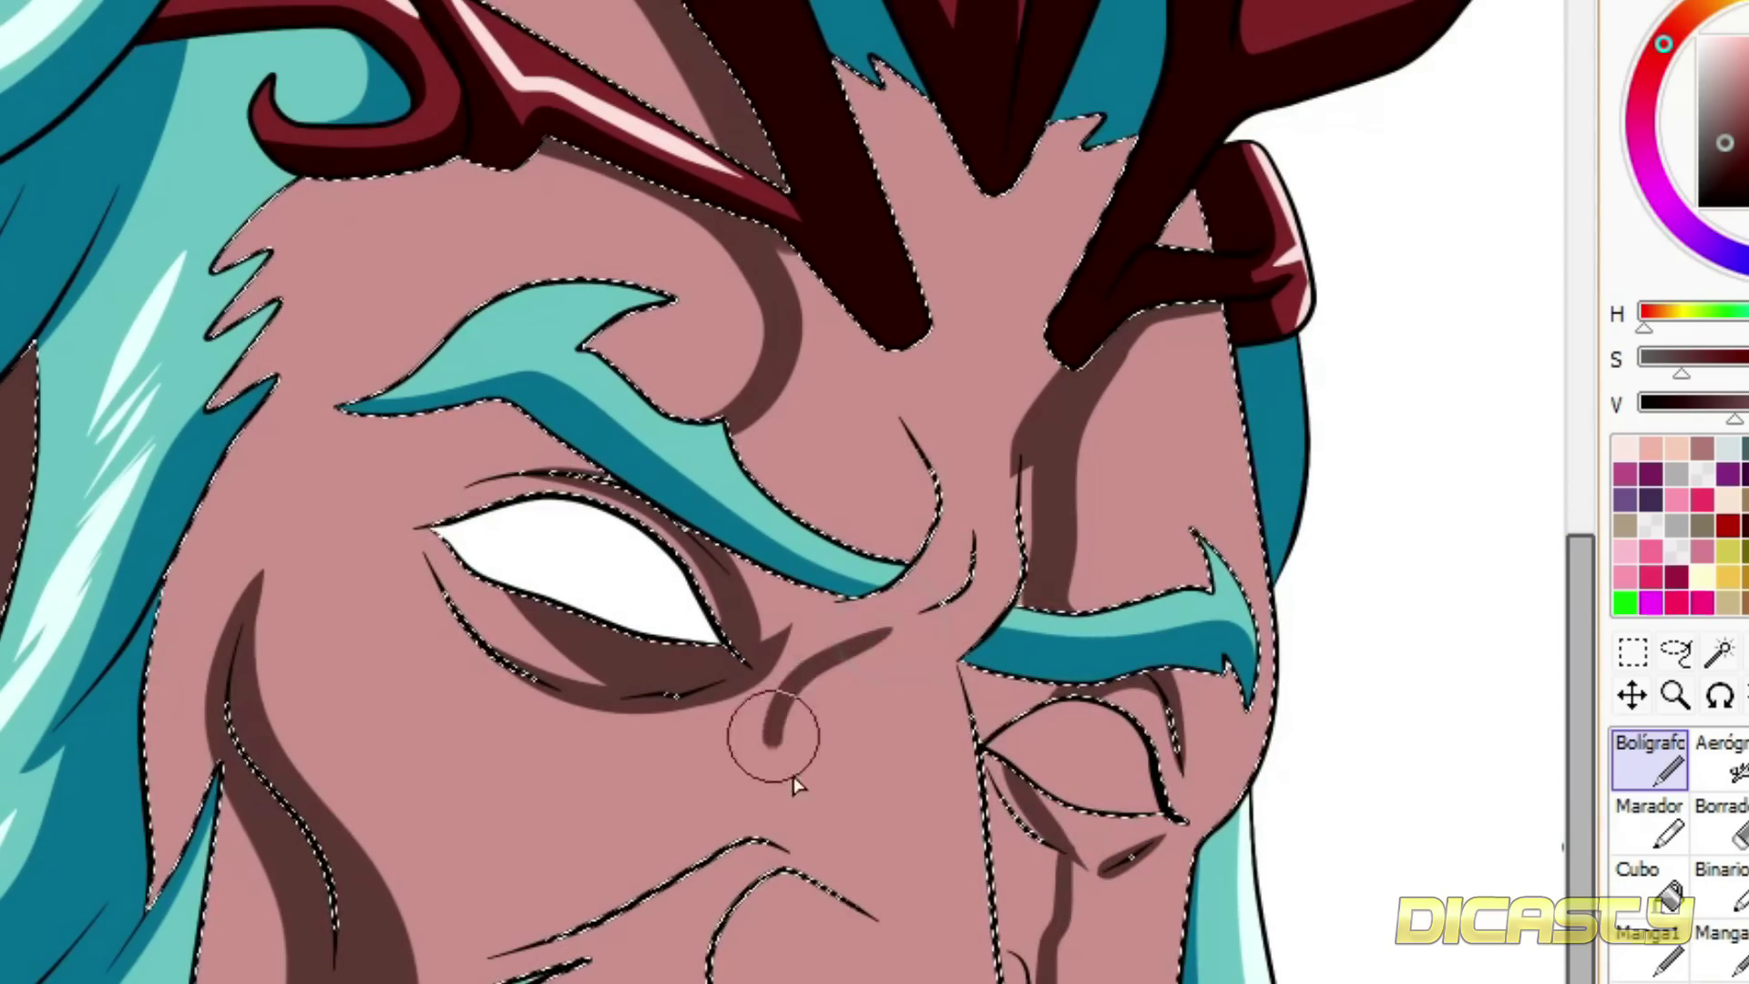
drag(854, 633, 809, 662)
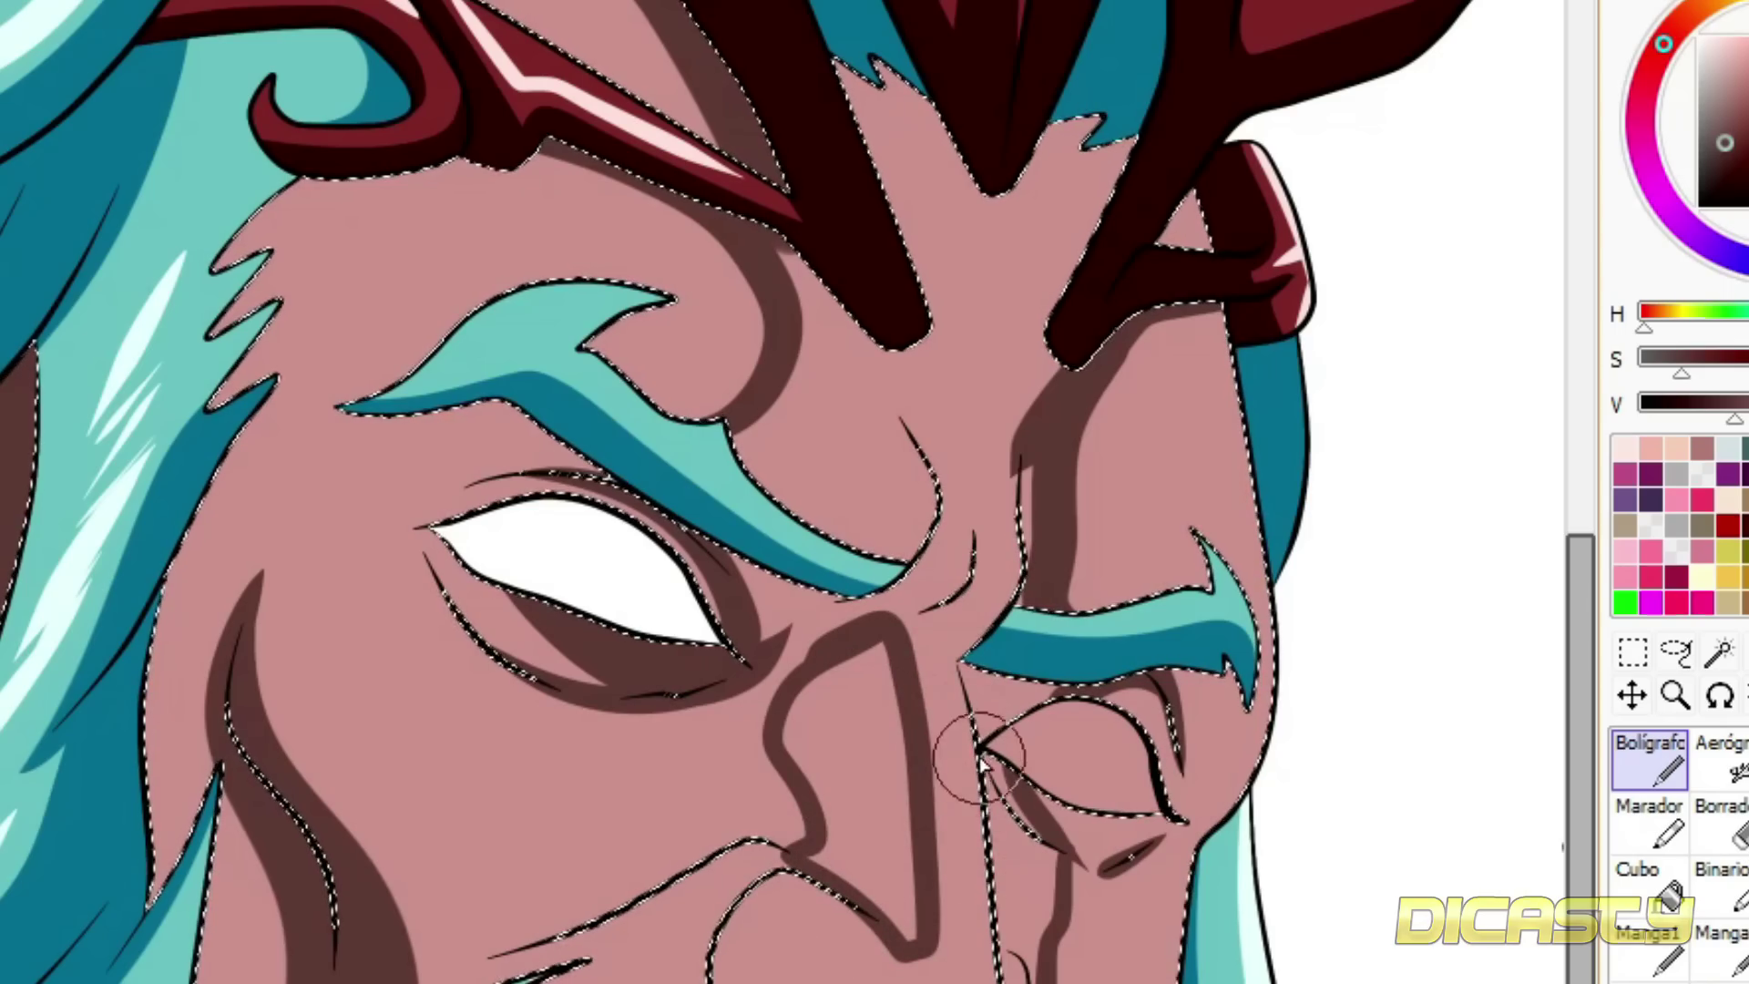
drag(1029, 931, 1033, 977)
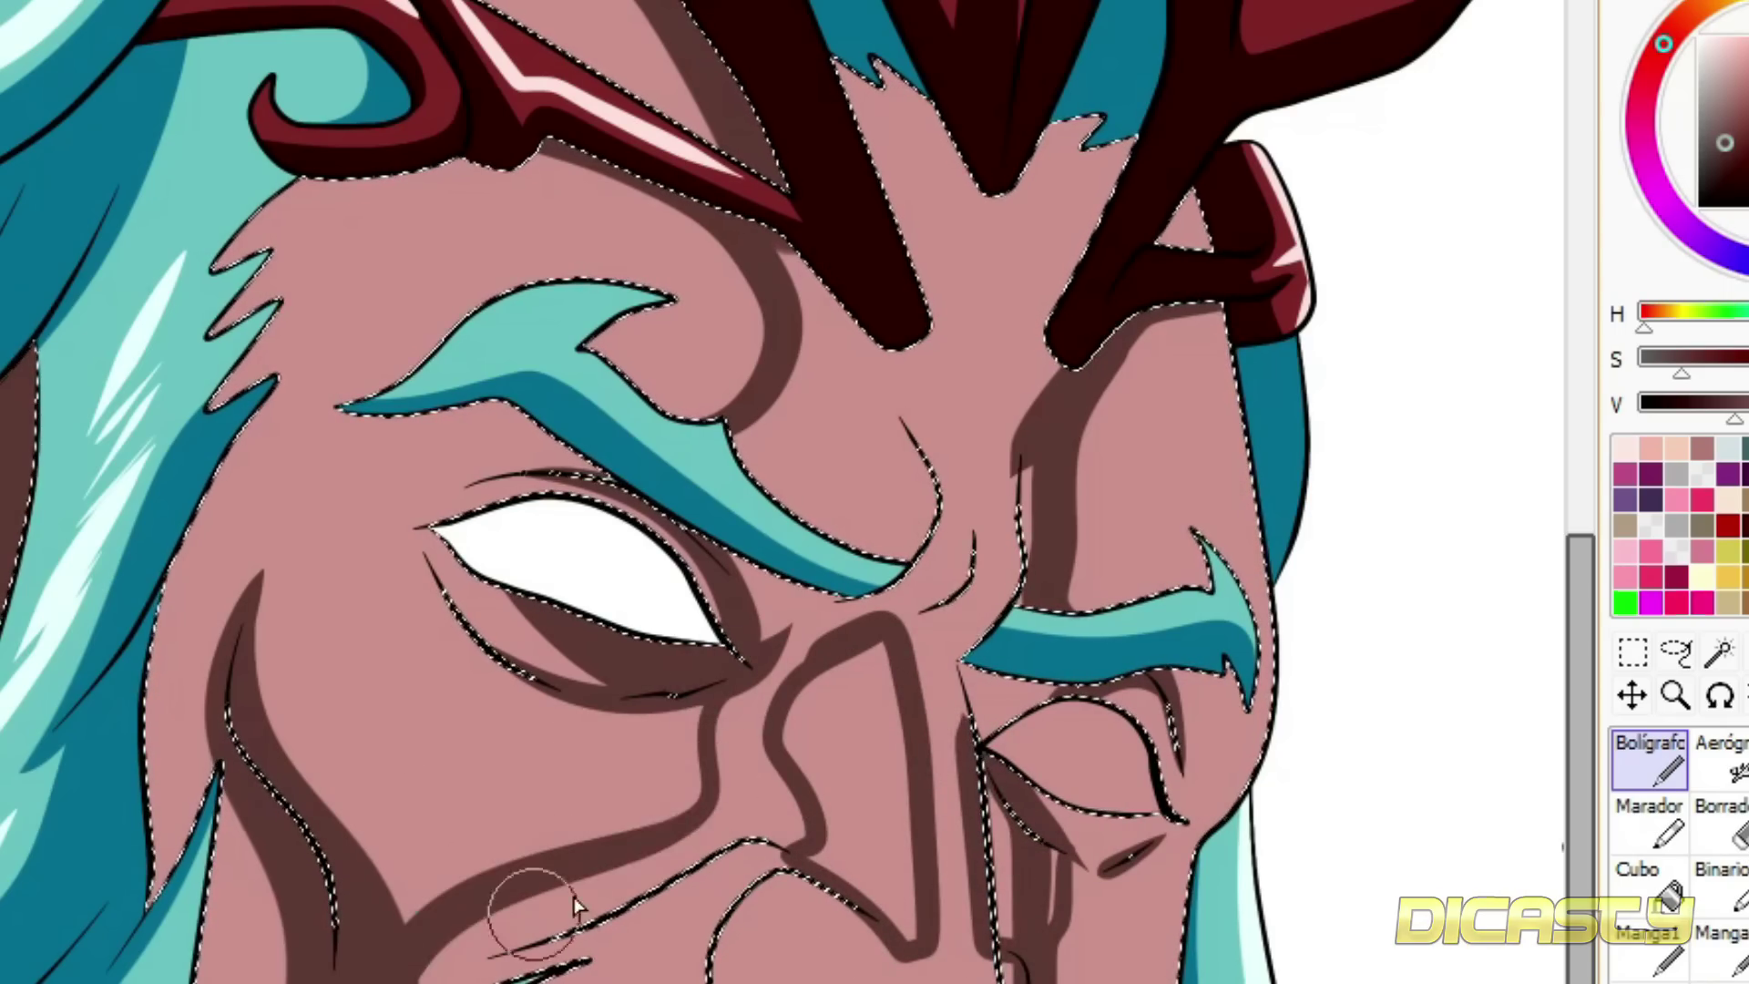
- Bucket-fill the outlined face shadows with dark brown and refine their edges around the far eye and nose bridge
key(g)
click(653, 912)
click(1057, 874)
key(n)
click(1030, 773)
mouse_move(1030, 773)
mouse_down()
mouse_move(1123, 892)
mouse_move(1108, 898)
mouse_move(1158, 831)
mouse_move(1130, 856)
mouse_up()
right_click(1116, 866)
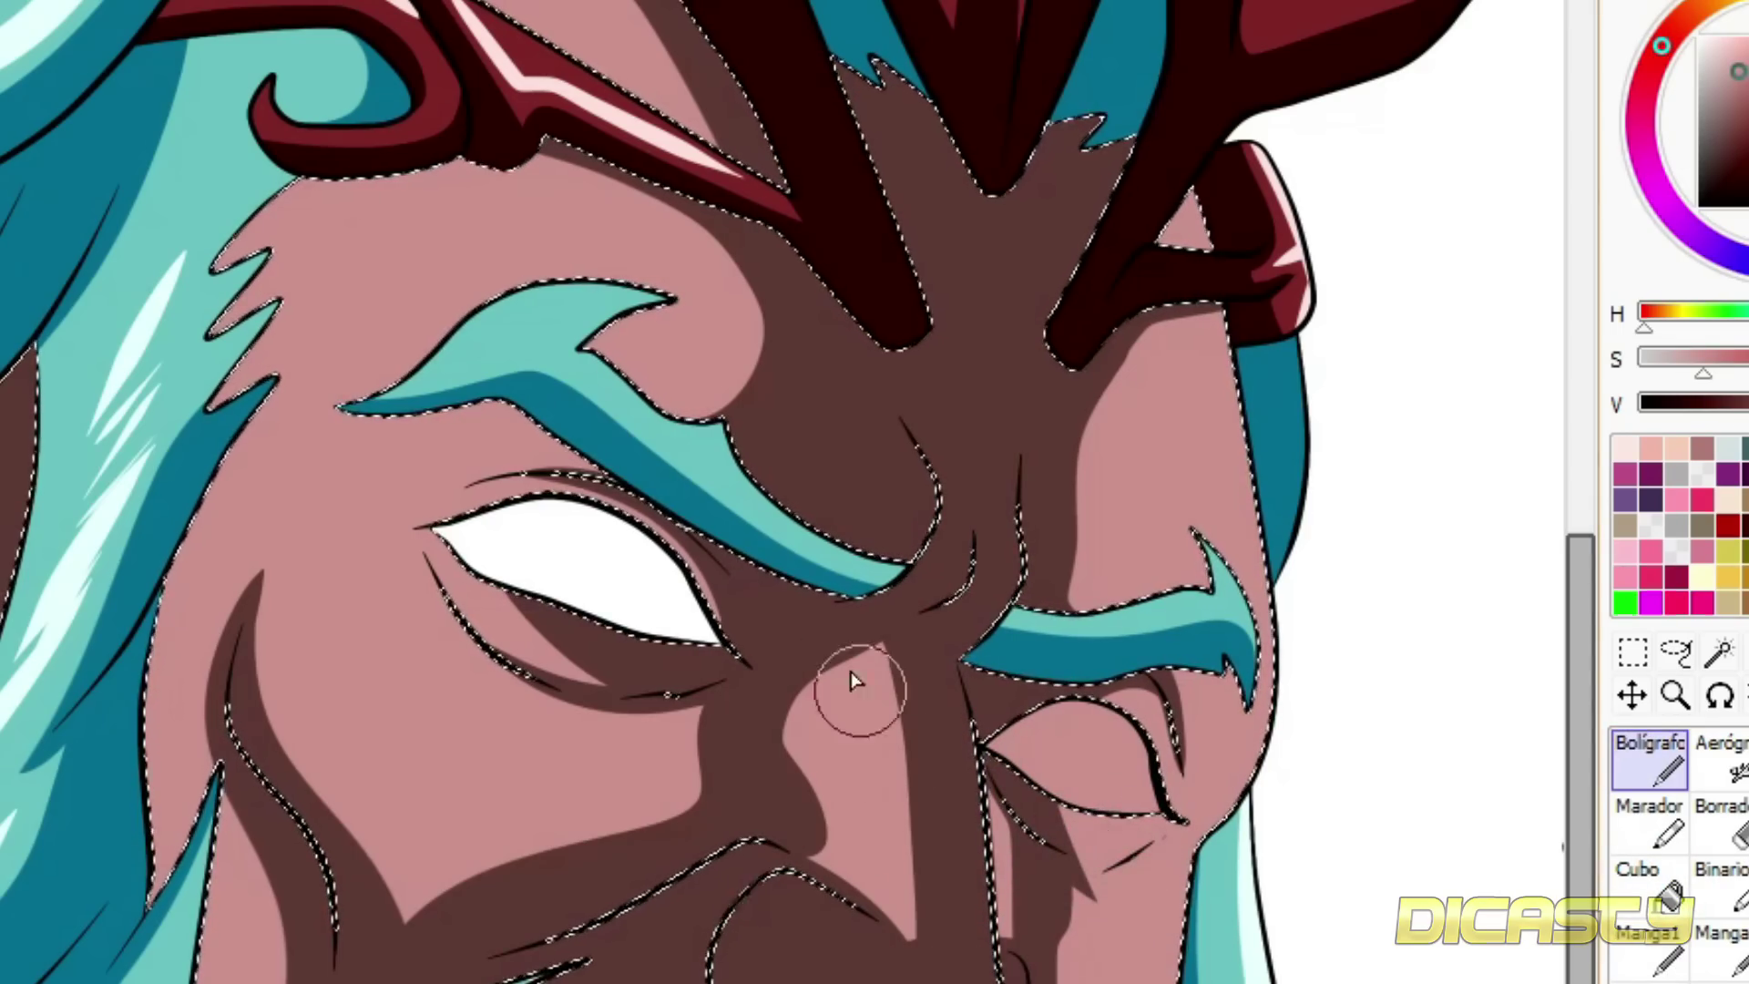
right_click(774, 642)
- Draw the inner contour lines of the ear in black
scroll(1019, 398, down, 6)
scroll(1284, 608, up, 5)
scroll(1304, 601, down, 3)
scroll(480, 546, up, 3)
click(1642, 403)
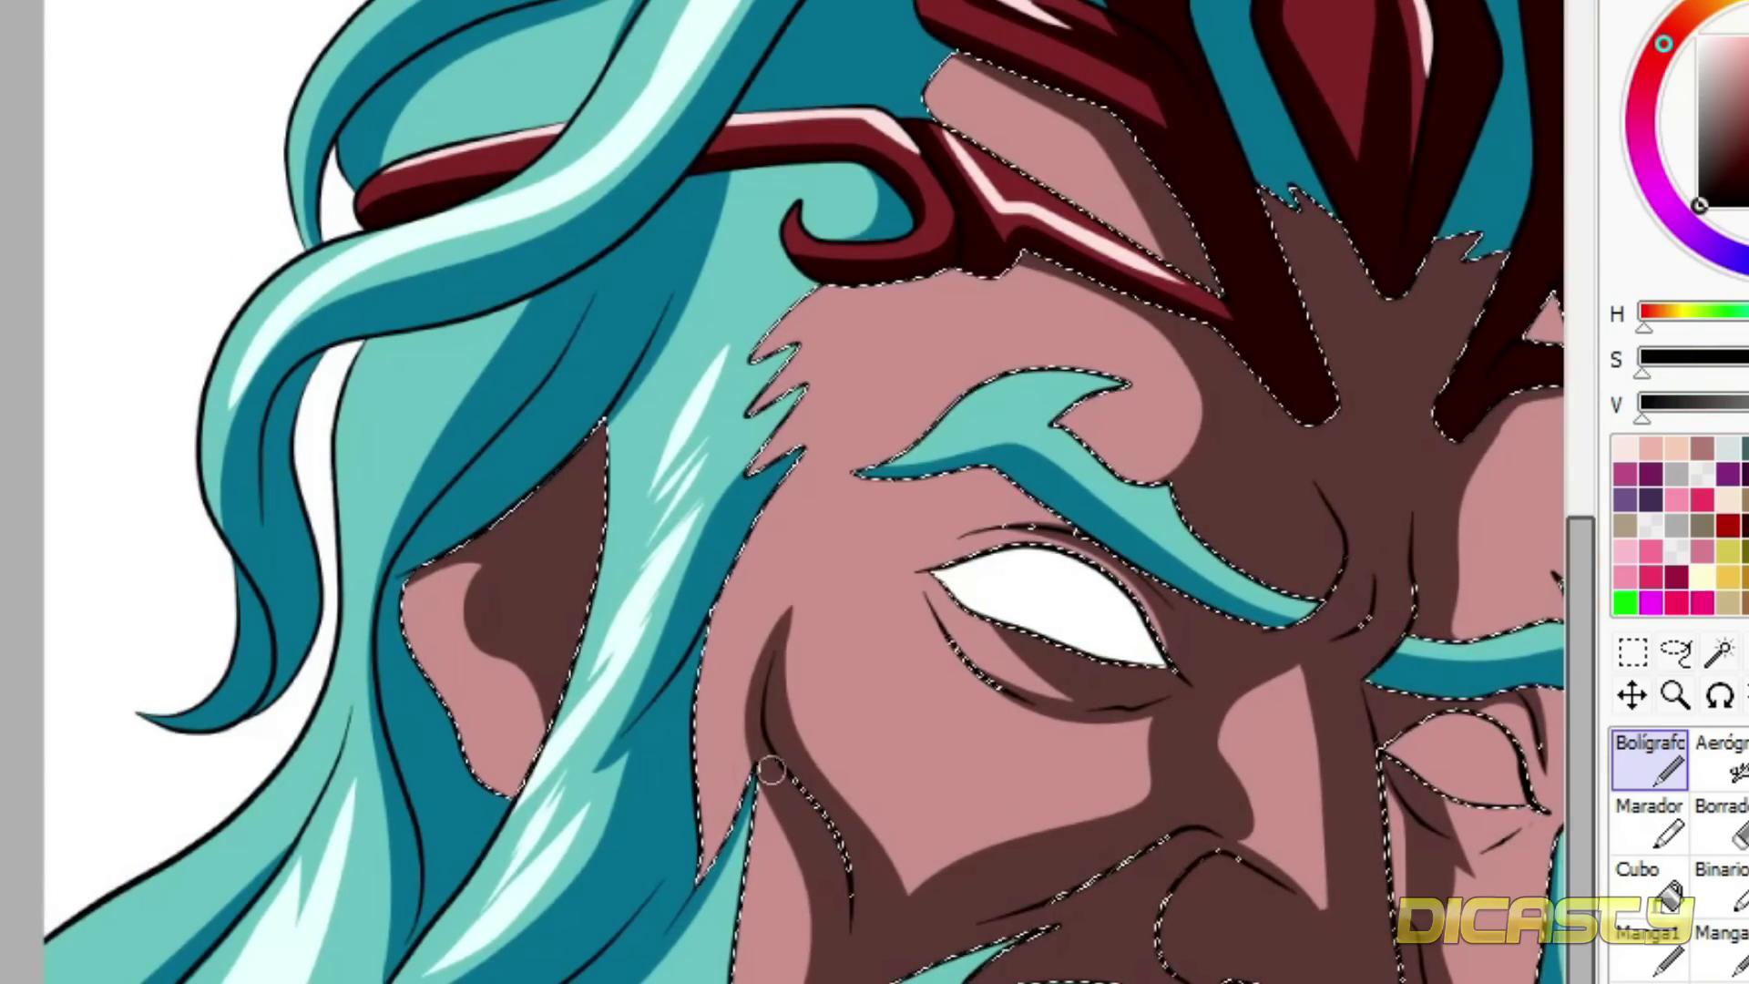
drag(577, 637, 504, 550)
key(ctrl+z)
drag(545, 490, 579, 633)
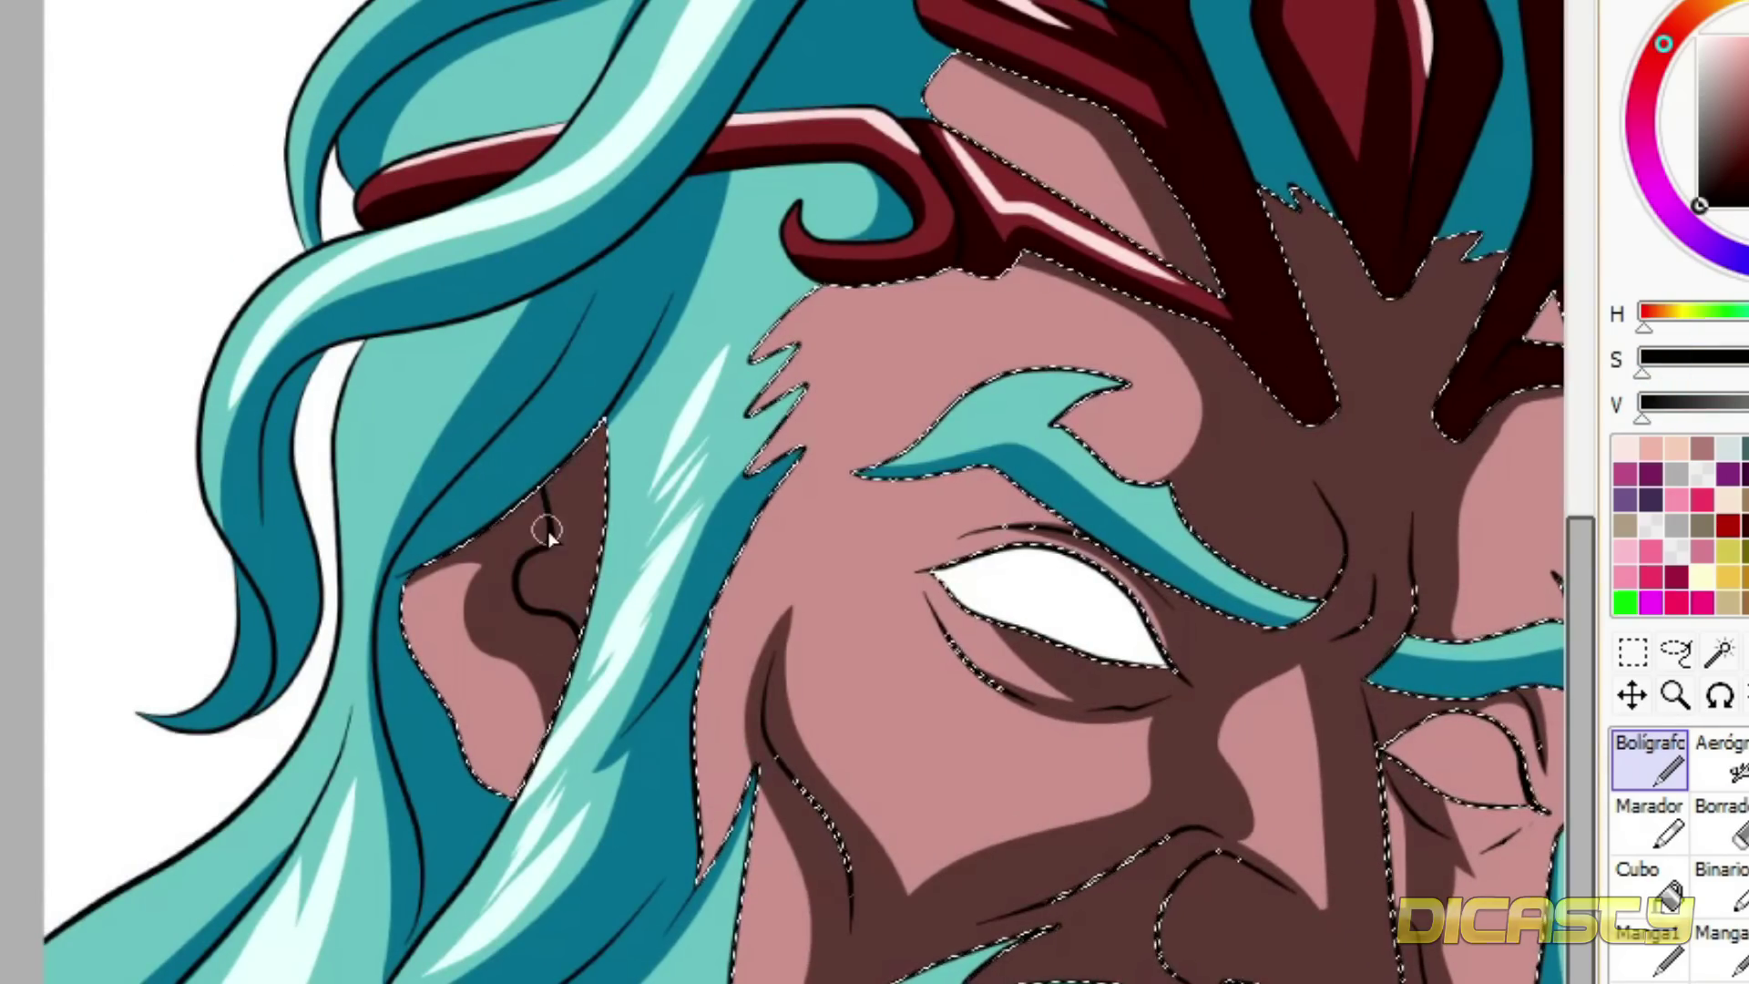
drag(547, 530, 571, 666)
- Paint black creases between the brows and along the nose fold, and draw pale sweat drops on both temples and the earlobe
scroll(783, 492, right, 4)
right_click(945, 947)
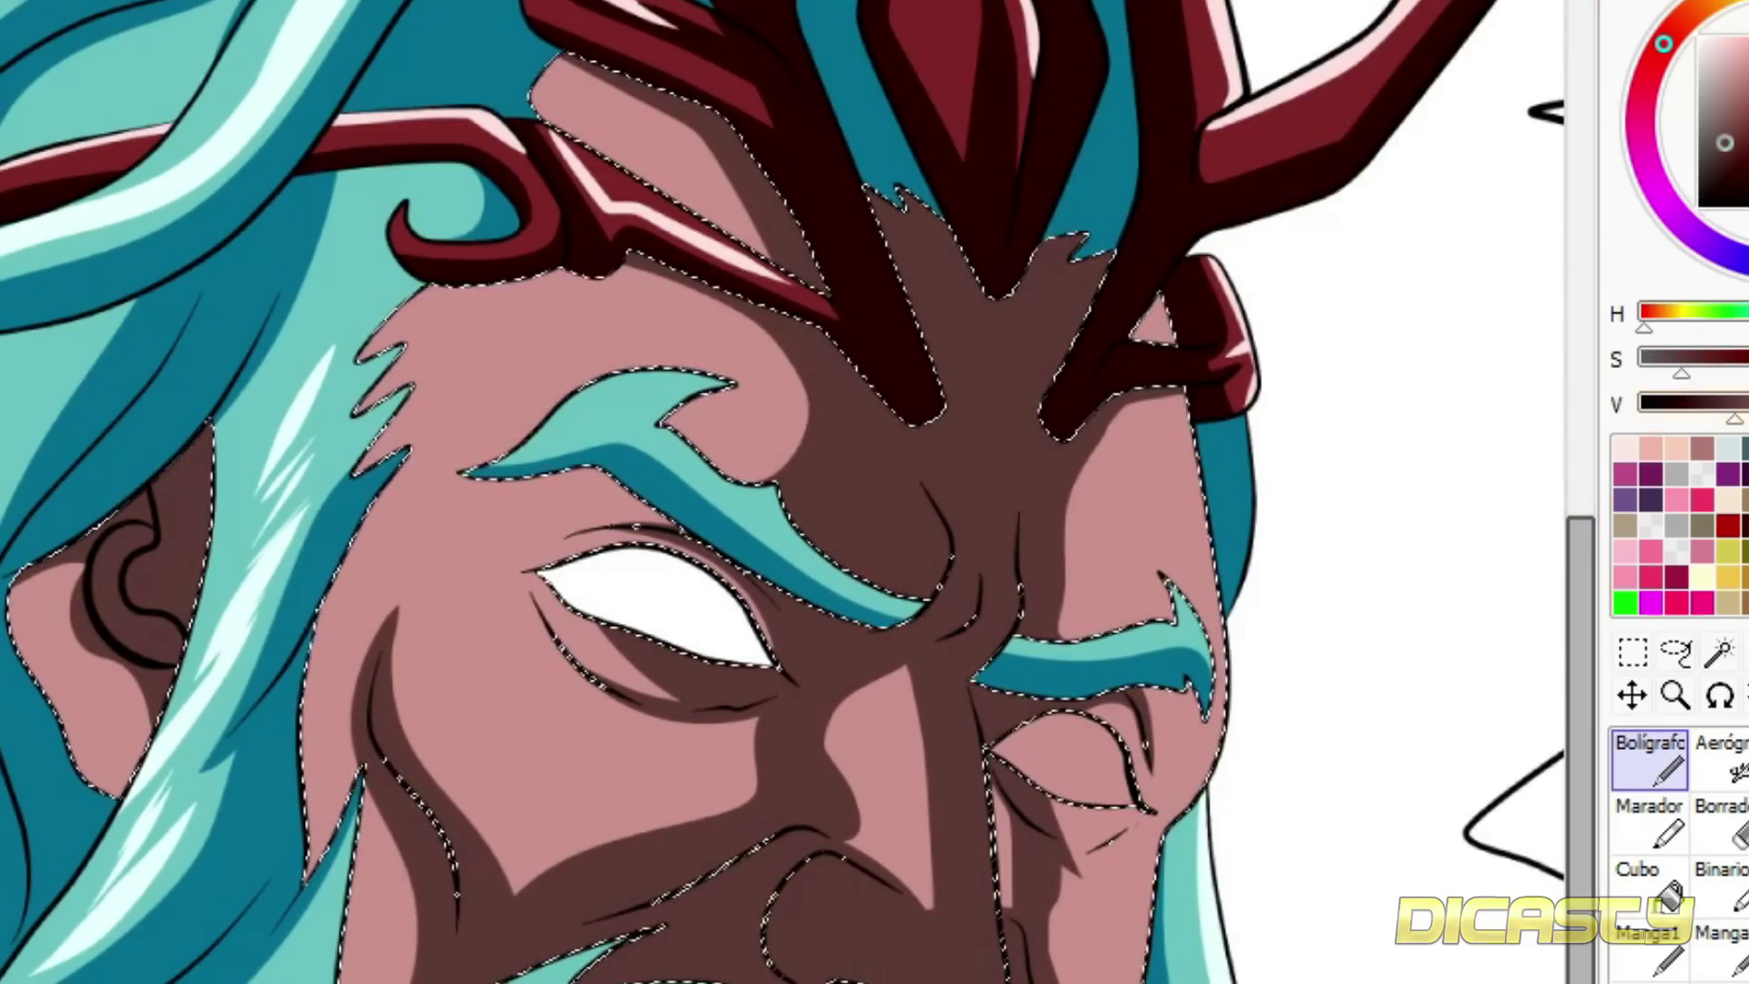
click(1665, 403)
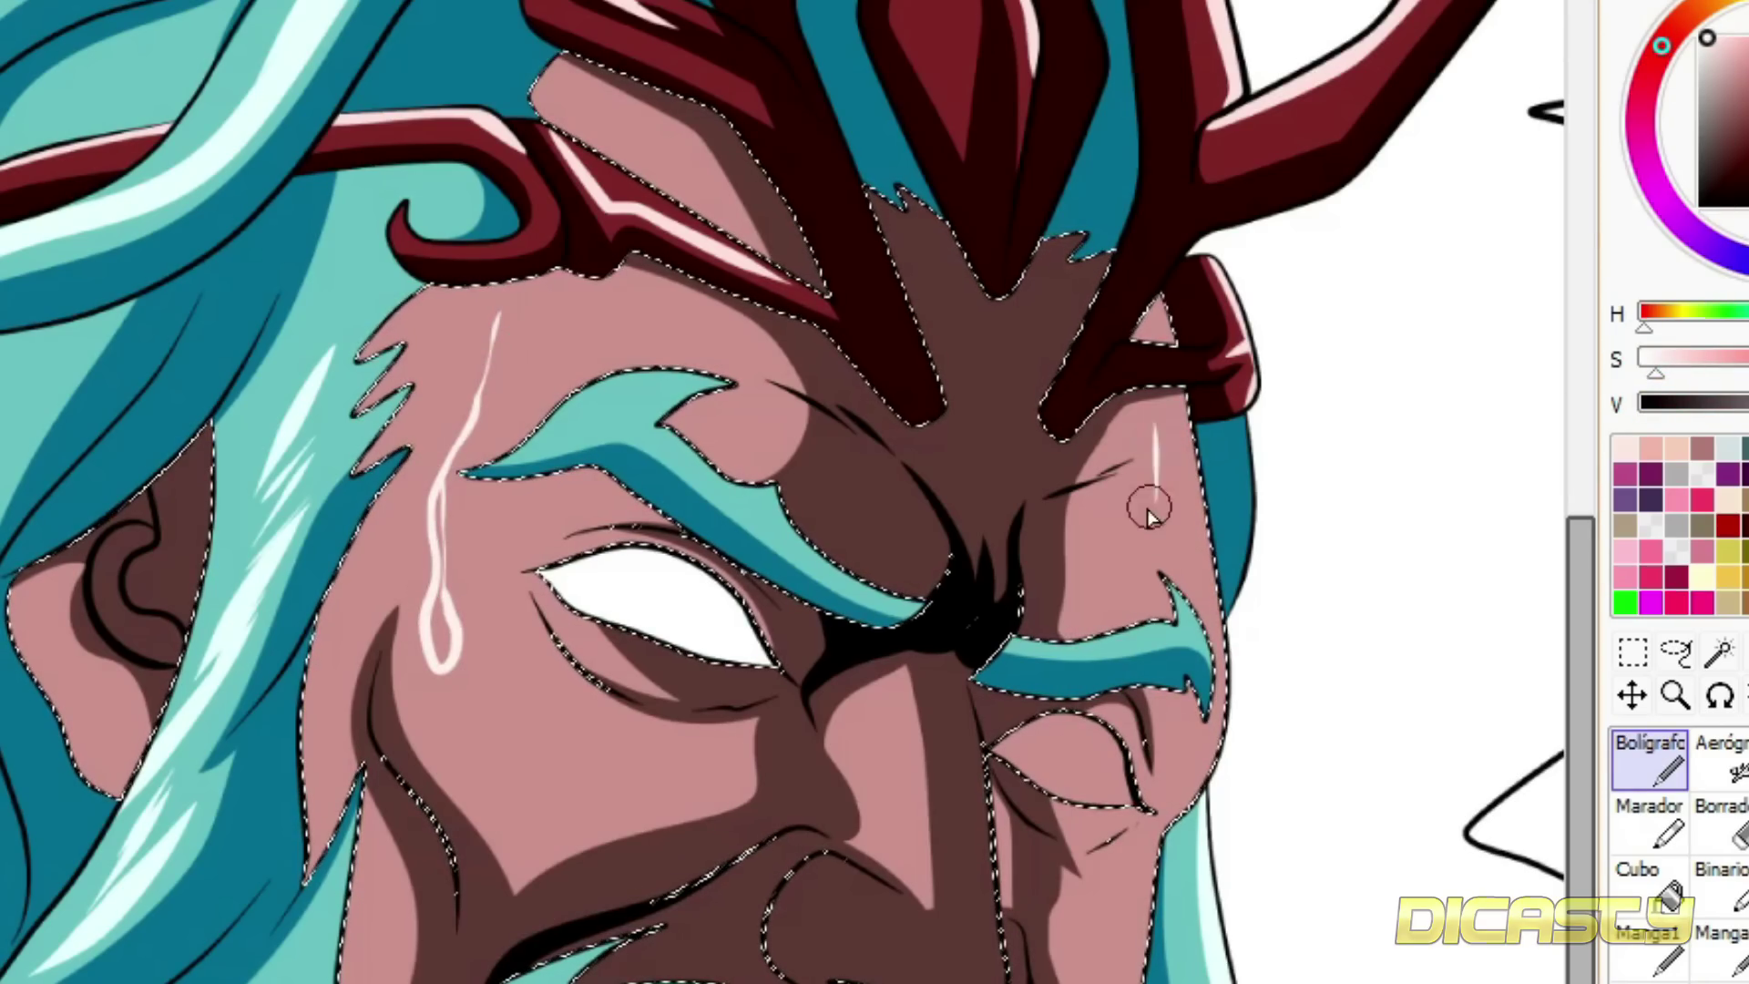
alt+click(1048, 852)
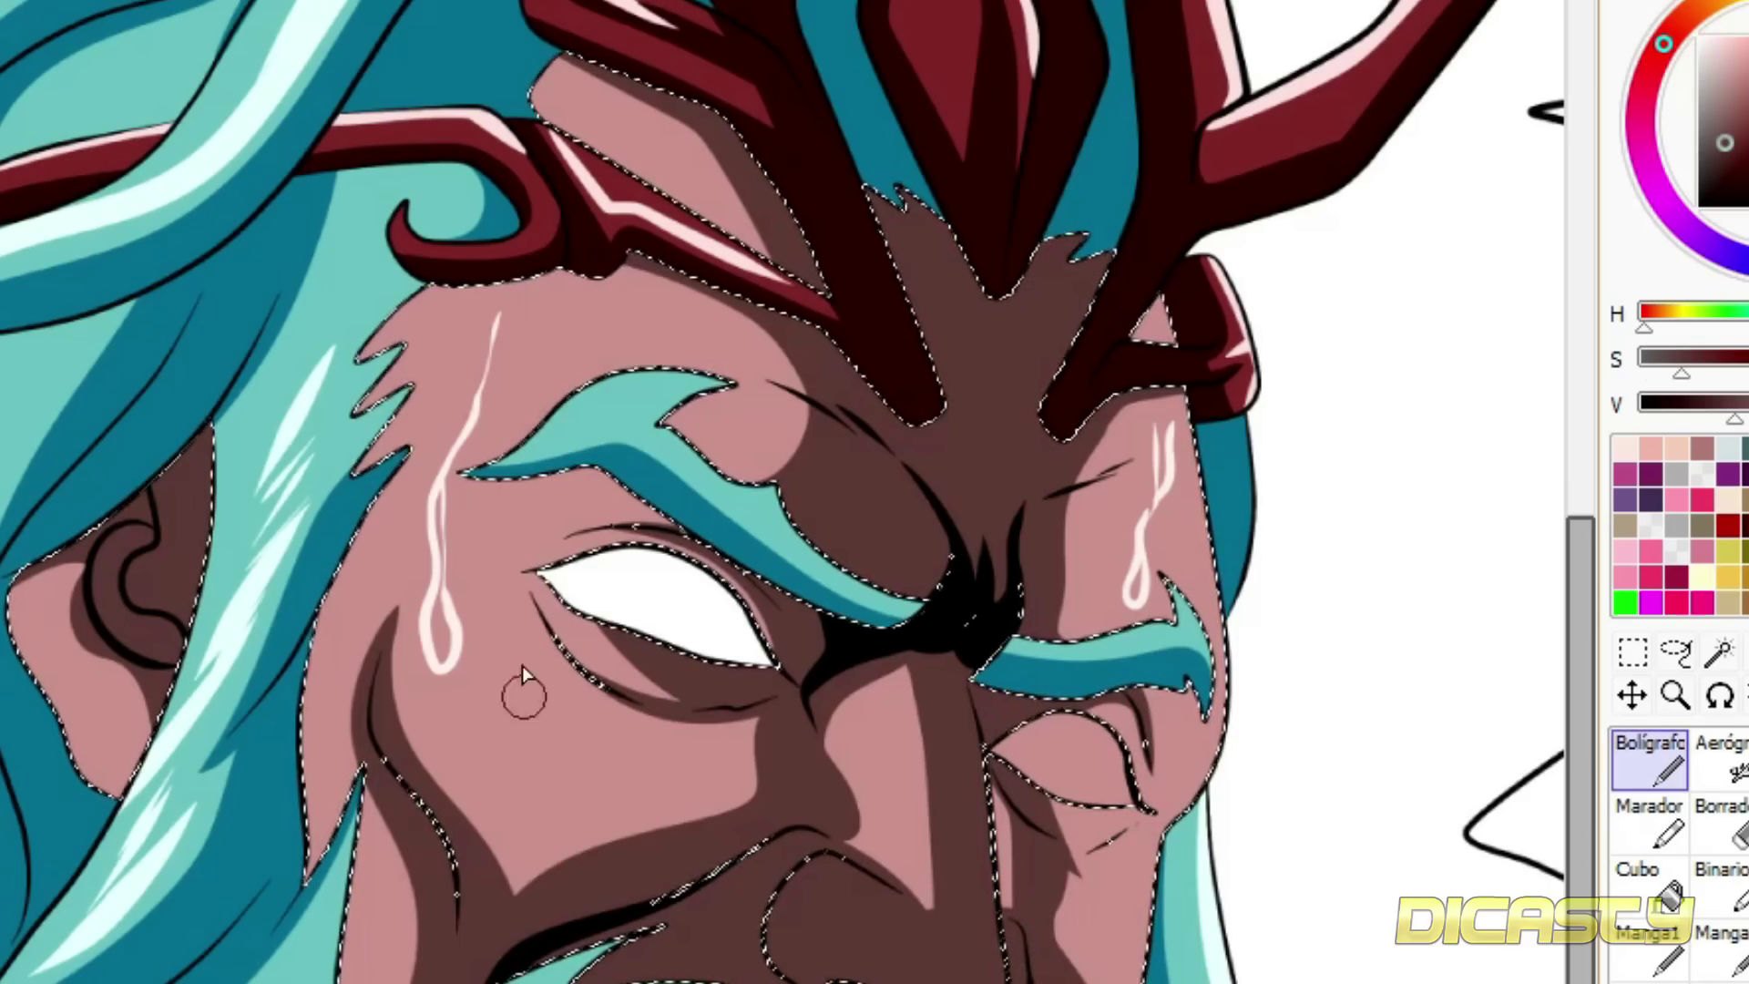
alt+click(38, 603)
scroll(362, 640, down, 2)
scroll(768, 473, up, 4)
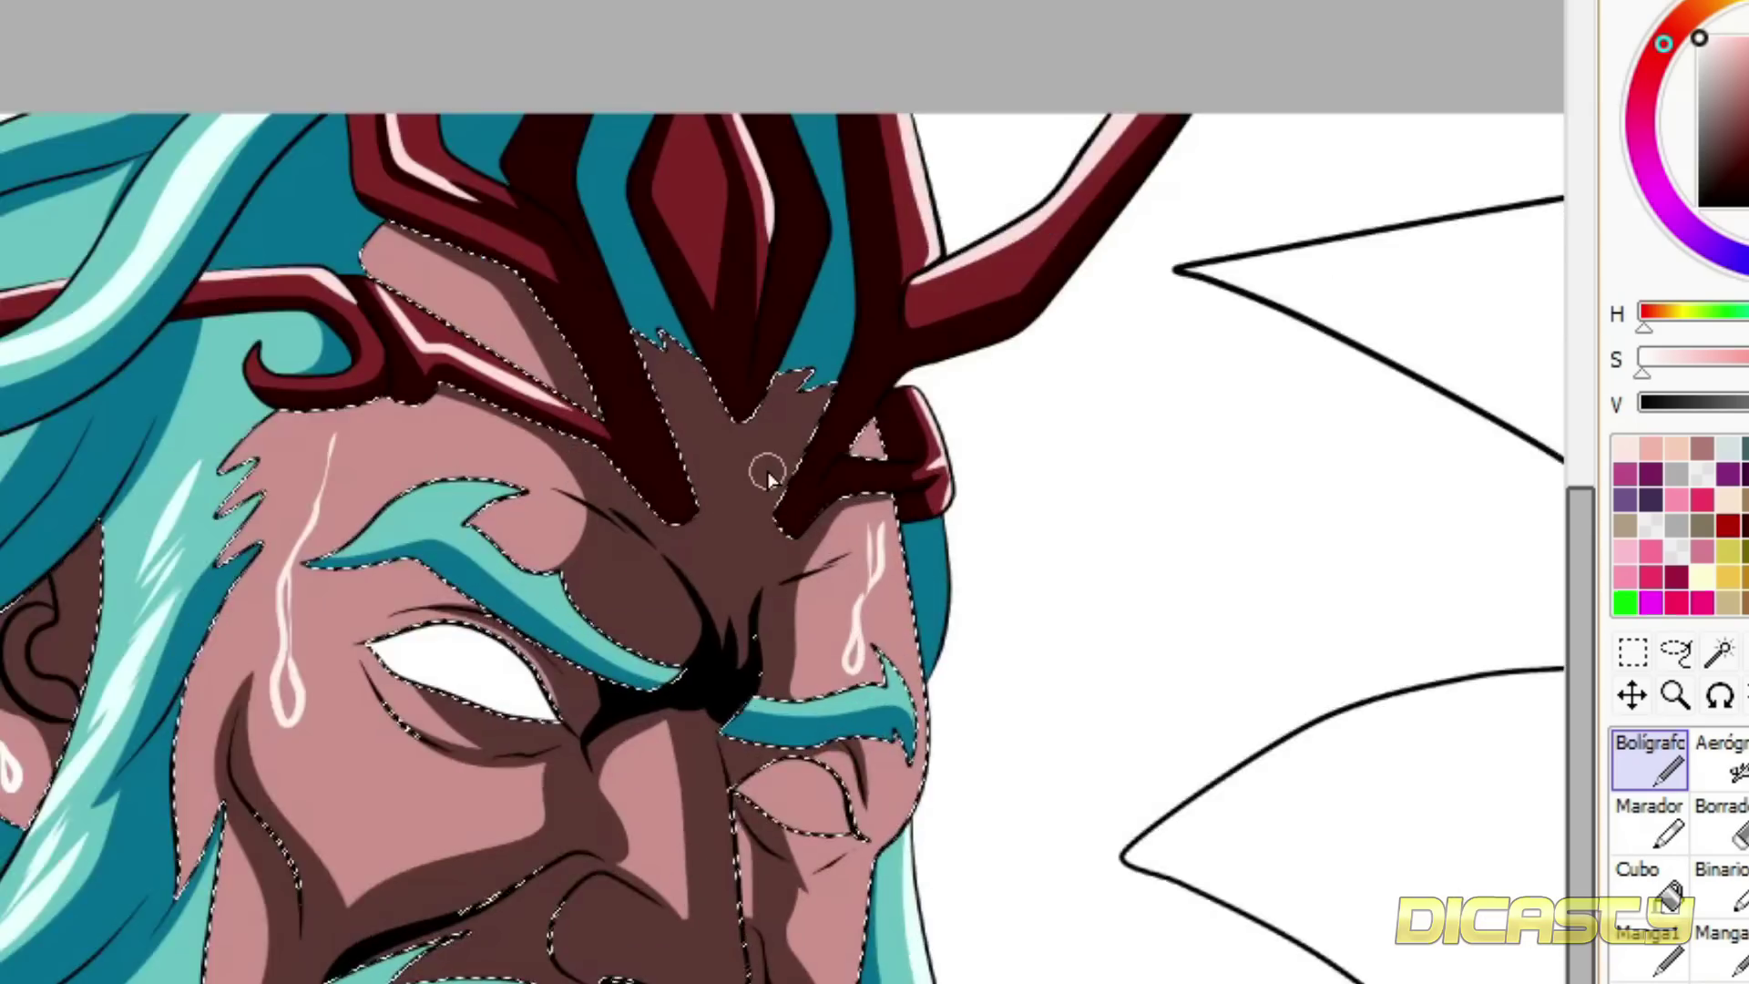
- Clear the selection and cover the small white gaps between the crown prongs and forehead with the shadow brown
right_click(801, 421)
scroll(865, 447, down, 6)
scroll(869, 455, up, 3)
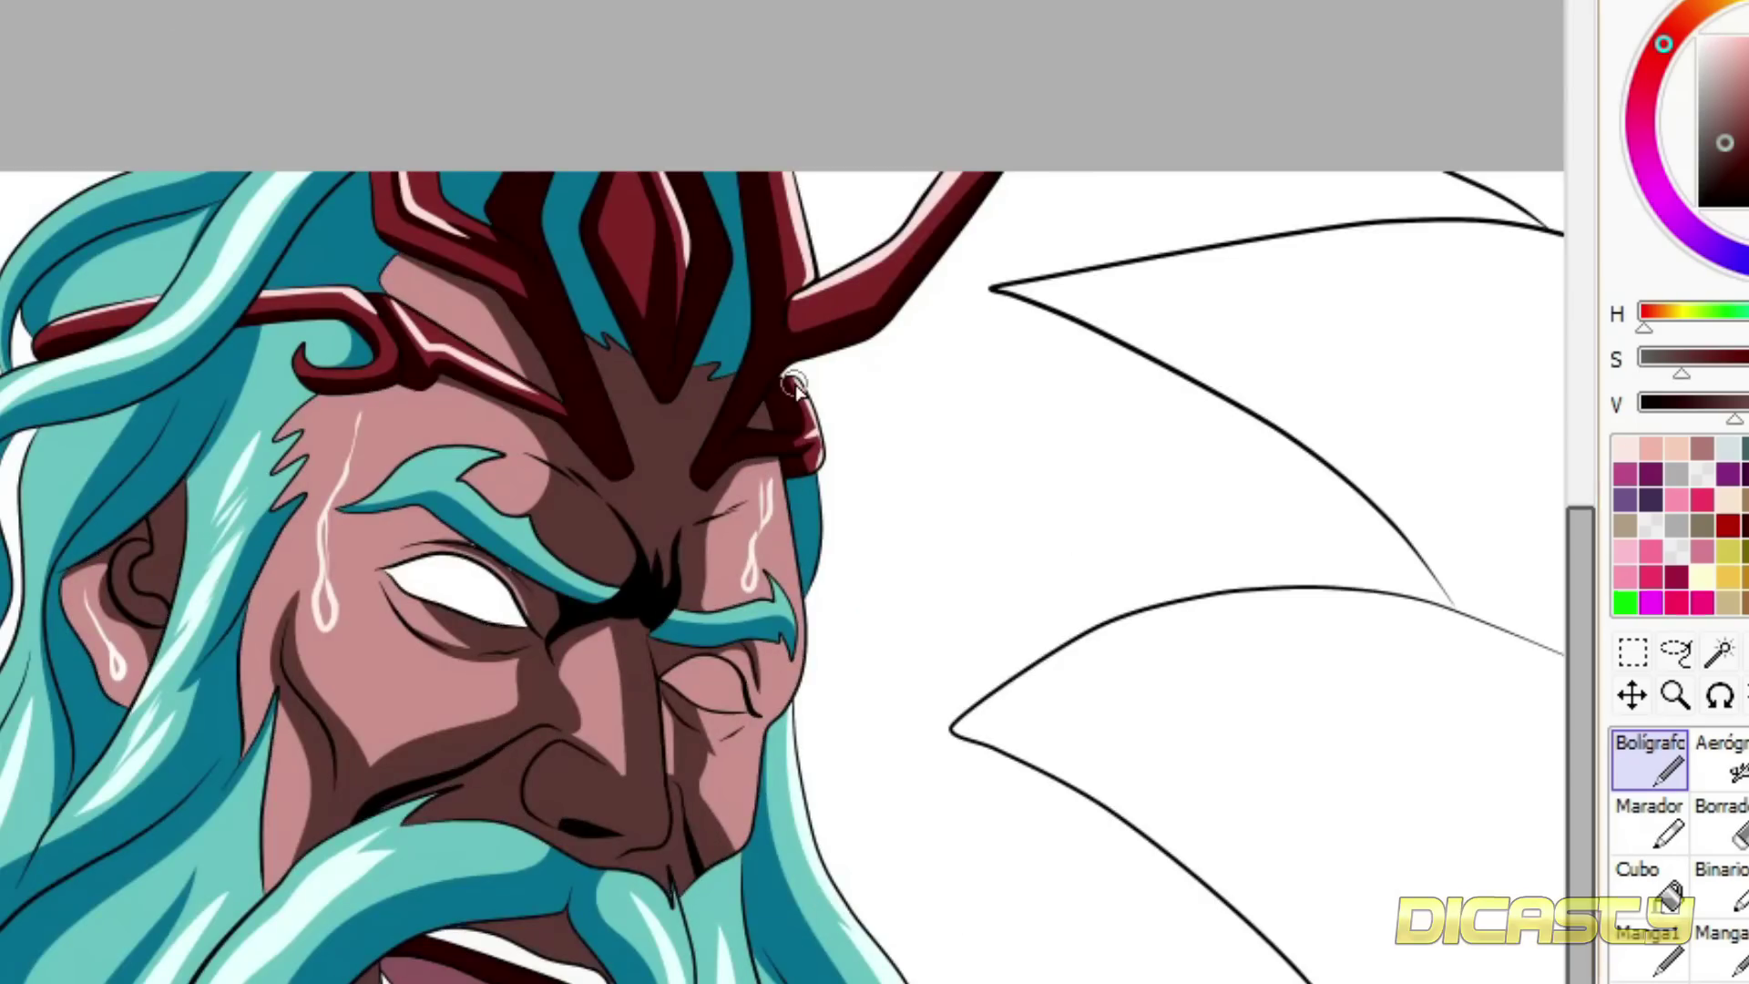
scroll(794, 387, up, 3)
scroll(1261, 769, up, 3)
scroll(373, 966, up, 2)
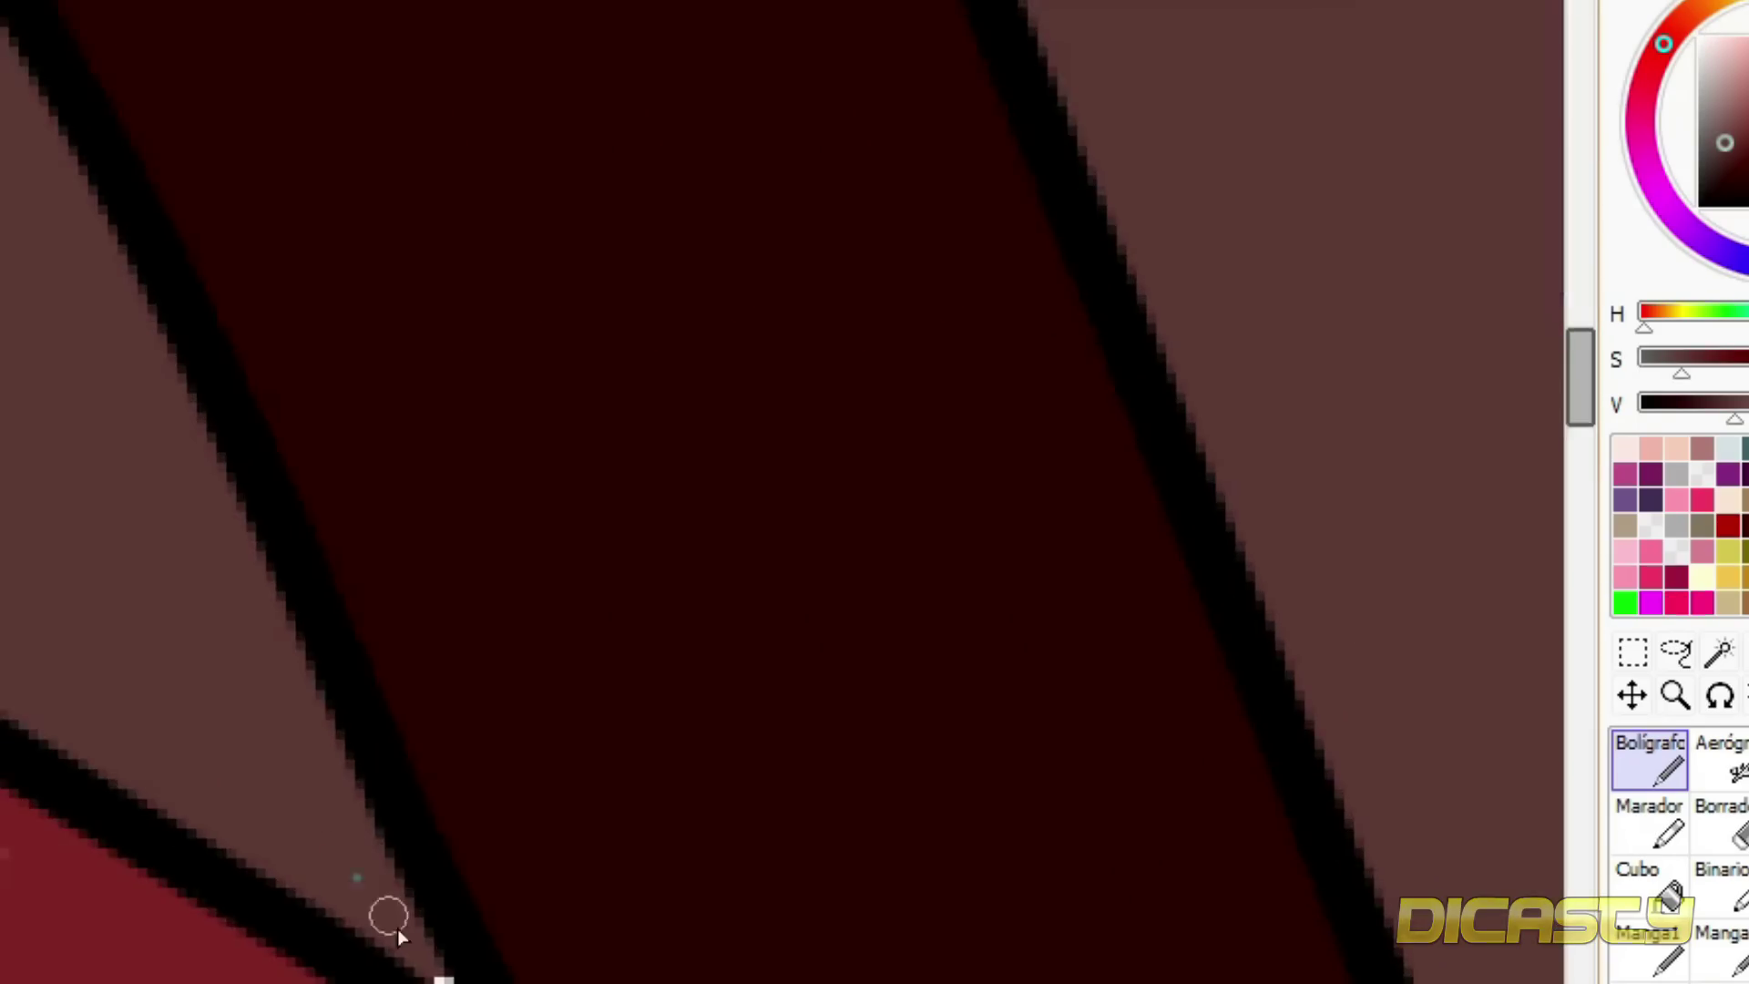
scroll(455, 966, down, 3)
scroll(769, 503, up, 3)
click(836, 417)
click(1062, 596)
scroll(865, 149, down, 8)
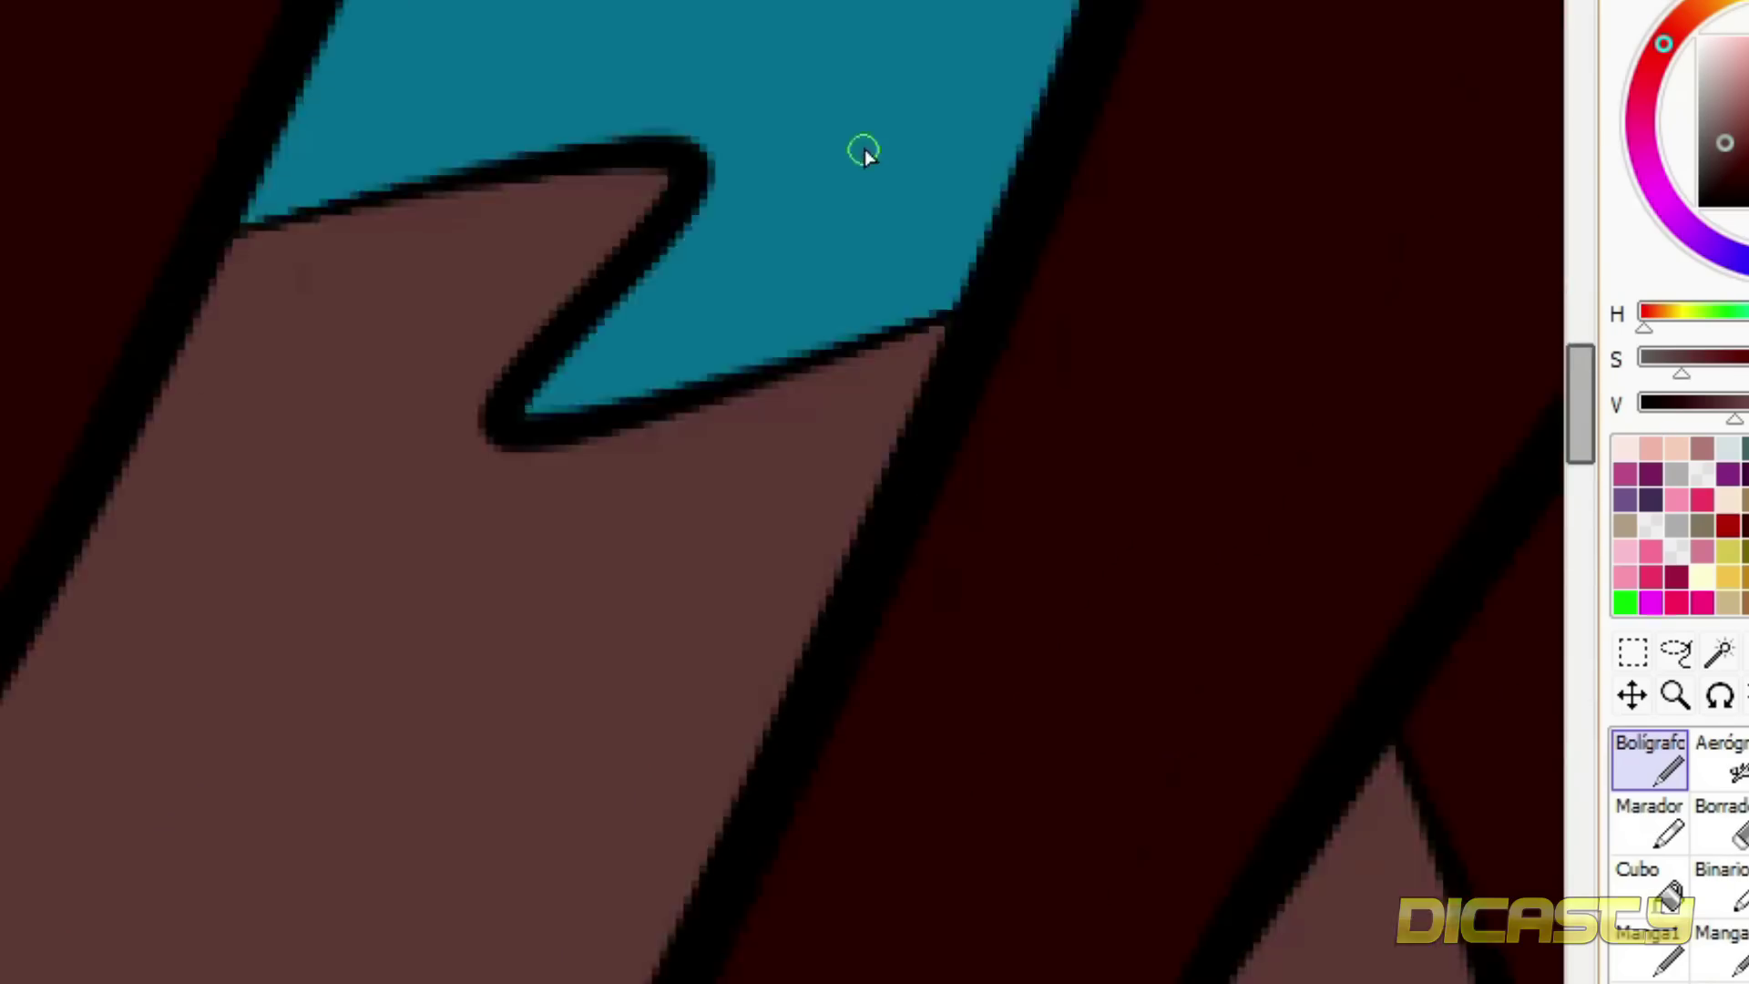
- Cover the white gaps between the open eye's lid crease and the eyebrow with matching color
scroll(381, 592, up, 8)
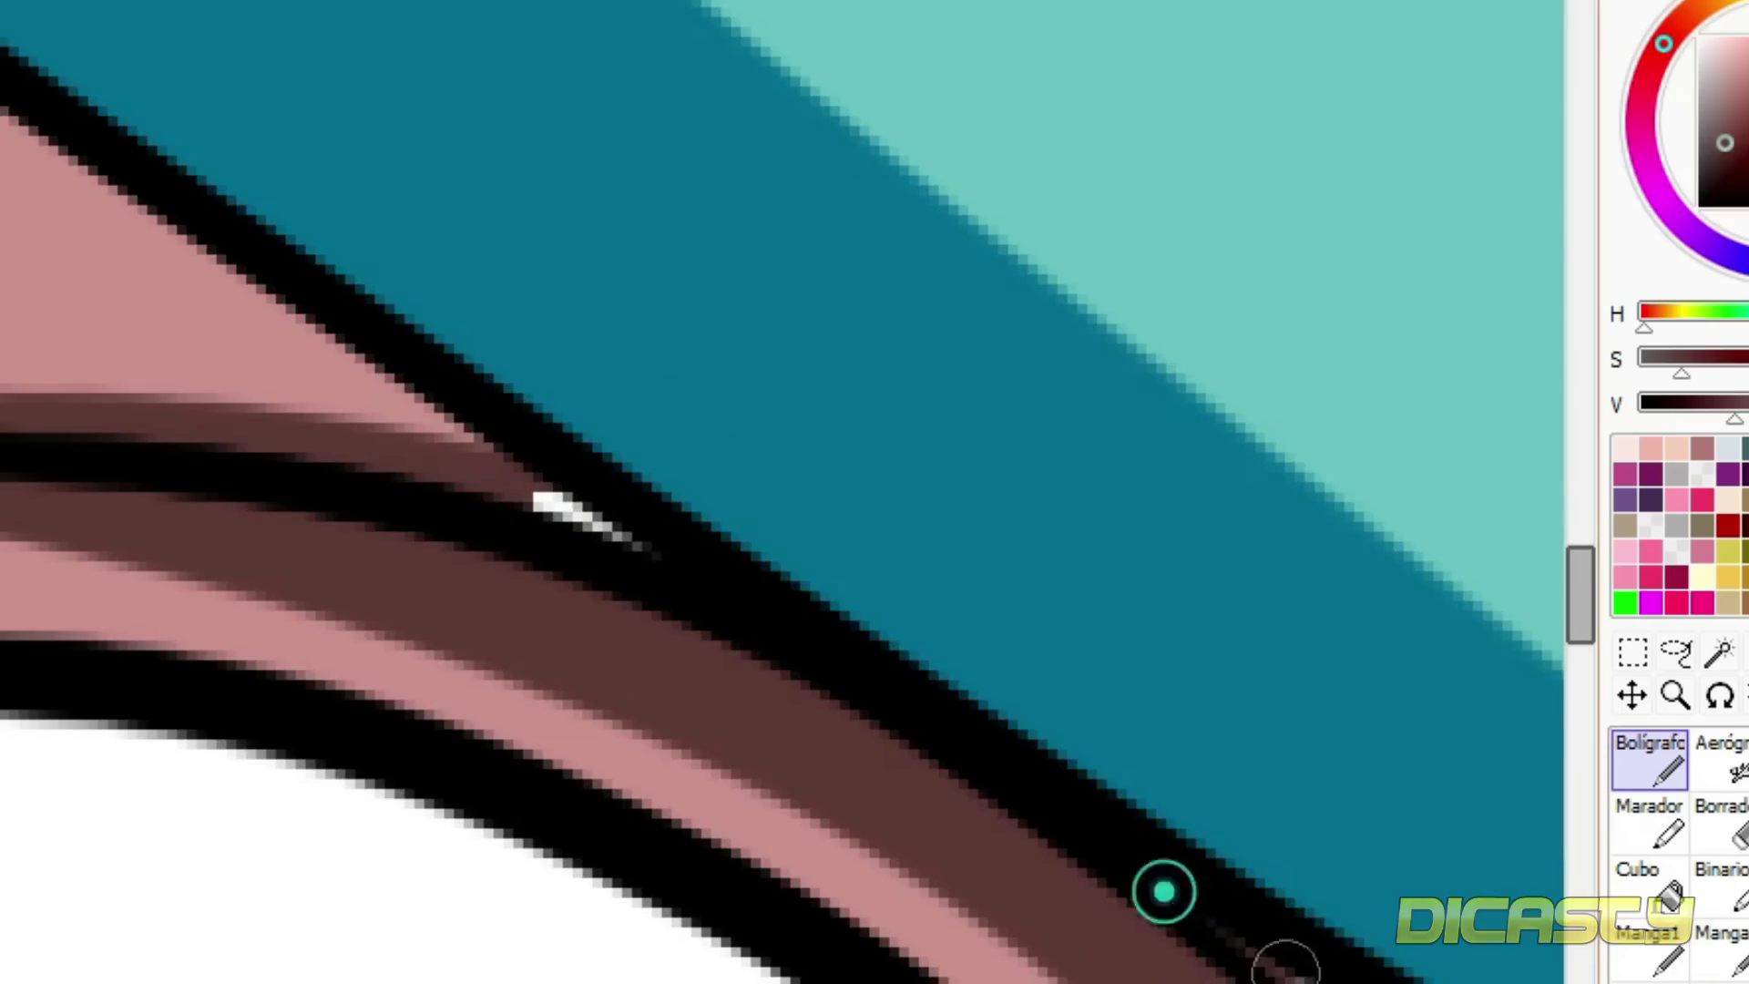
scroll(462, 487, down, 8)
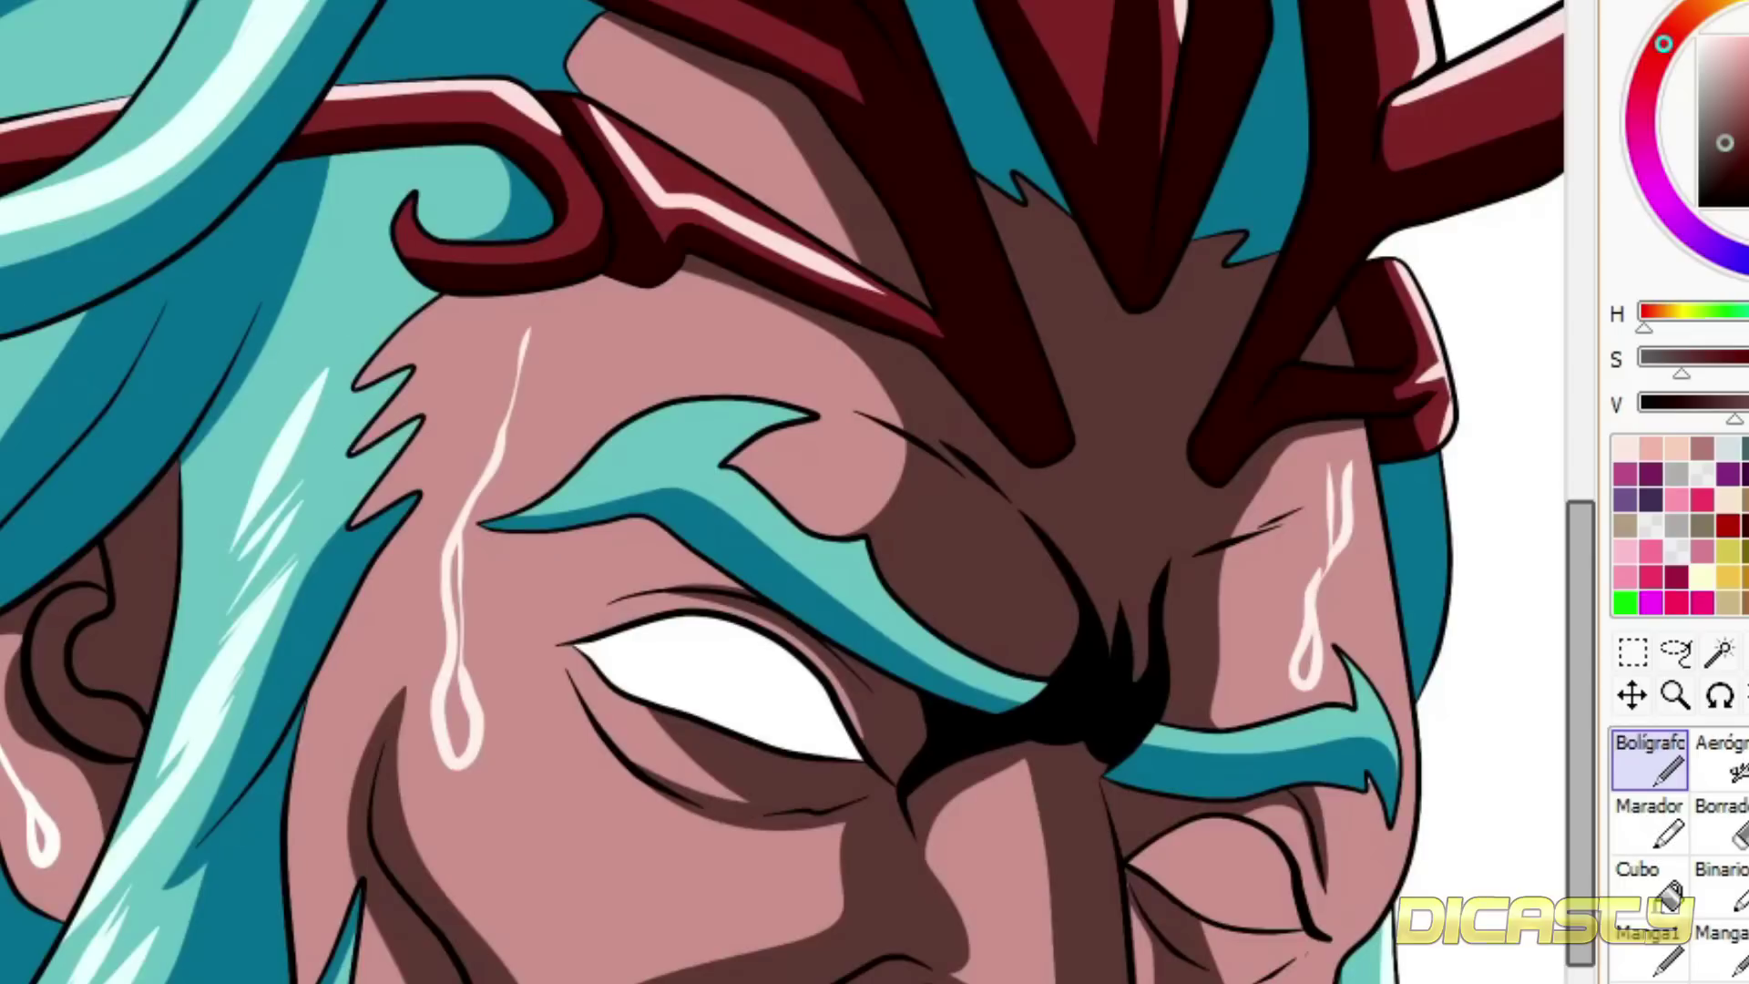
scroll(696, 734, up, 8)
right_click(696, 734)
drag(696, 734, 929, 609)
scroll(956, 620, down, 8)
- Touch up the color at the moustache notch near the nose fold and adjust its outline's end point
scroll(628, 968, up, 8)
right_click(619, 729)
mouse_move(538, 774)
mouse_down()
mouse_move(582, 792)
mouse_move(488, 774)
mouse_move(1519, 812)
mouse_up()
right_click(679, 963)
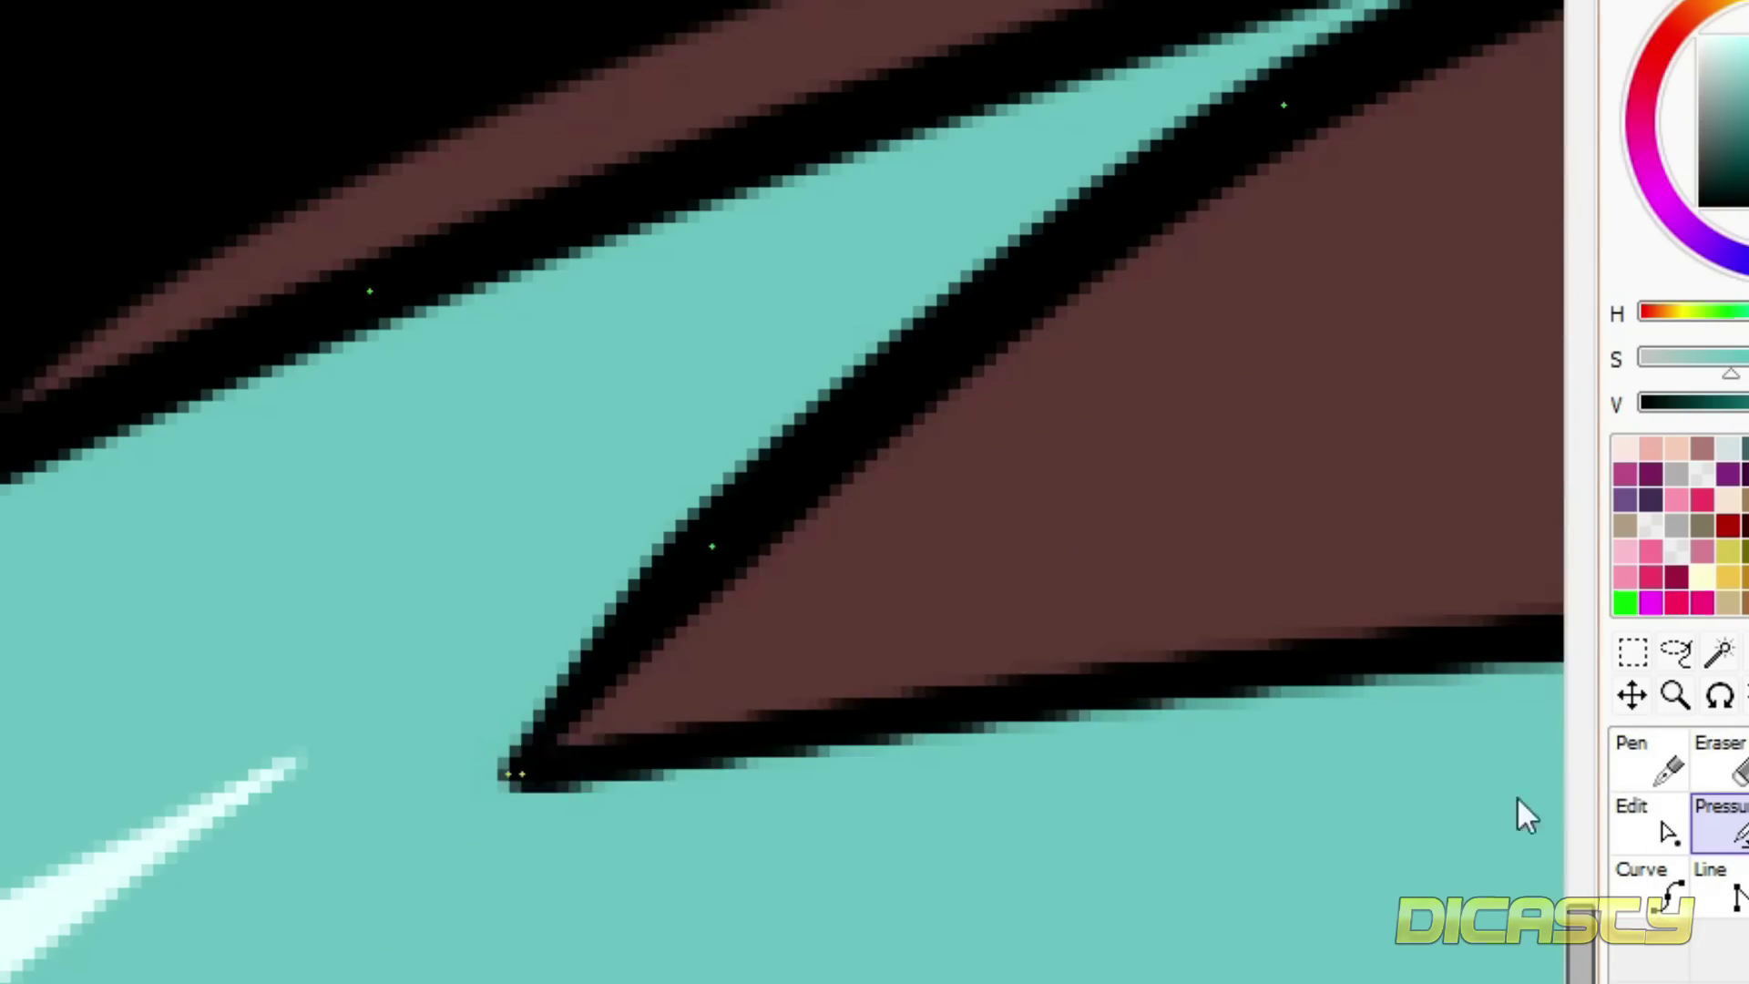
ctrl+shift+click(1519, 813)
- Cover the remaining white gaps around the sideburn tip and moustache with sampled skin and shadow colors
scroll(1265, 829, down, 8)
scroll(711, 556, up, 8)
right_click(718, 702)
scroll(667, 843, down, 8)
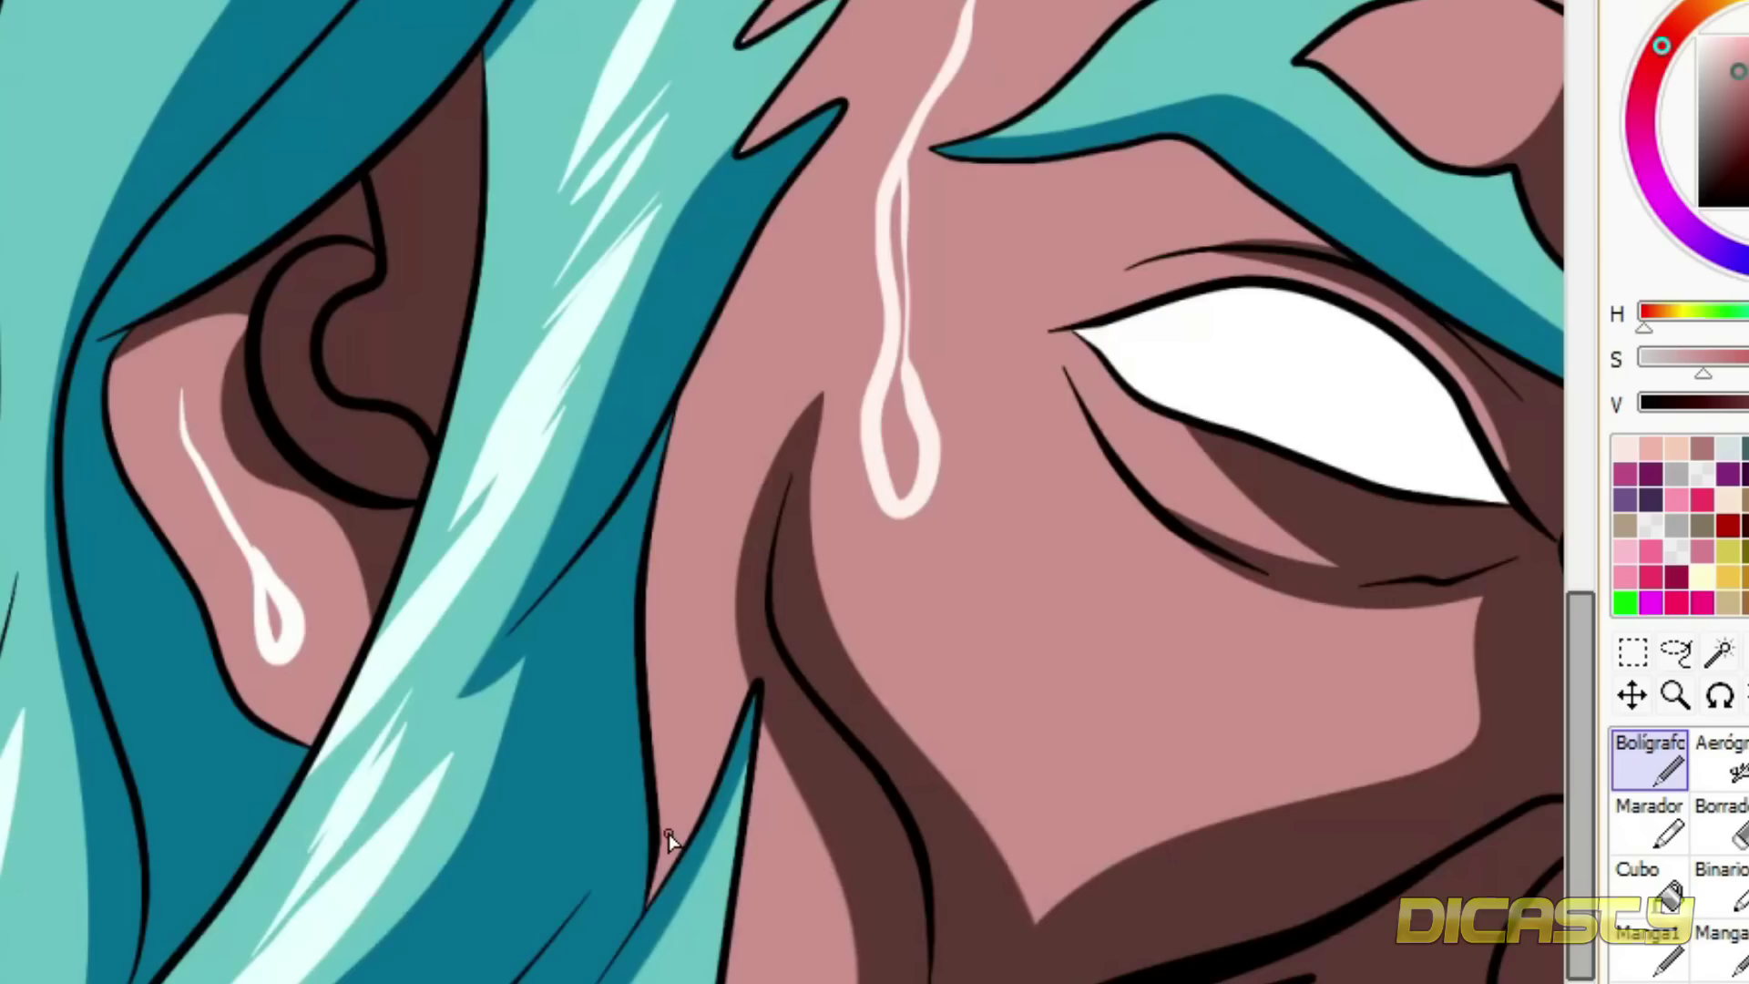
scroll(801, 933, up, 8)
right_click(1279, 778)
drag(1022, 781, 683, 813)
scroll(670, 583, down, 8)
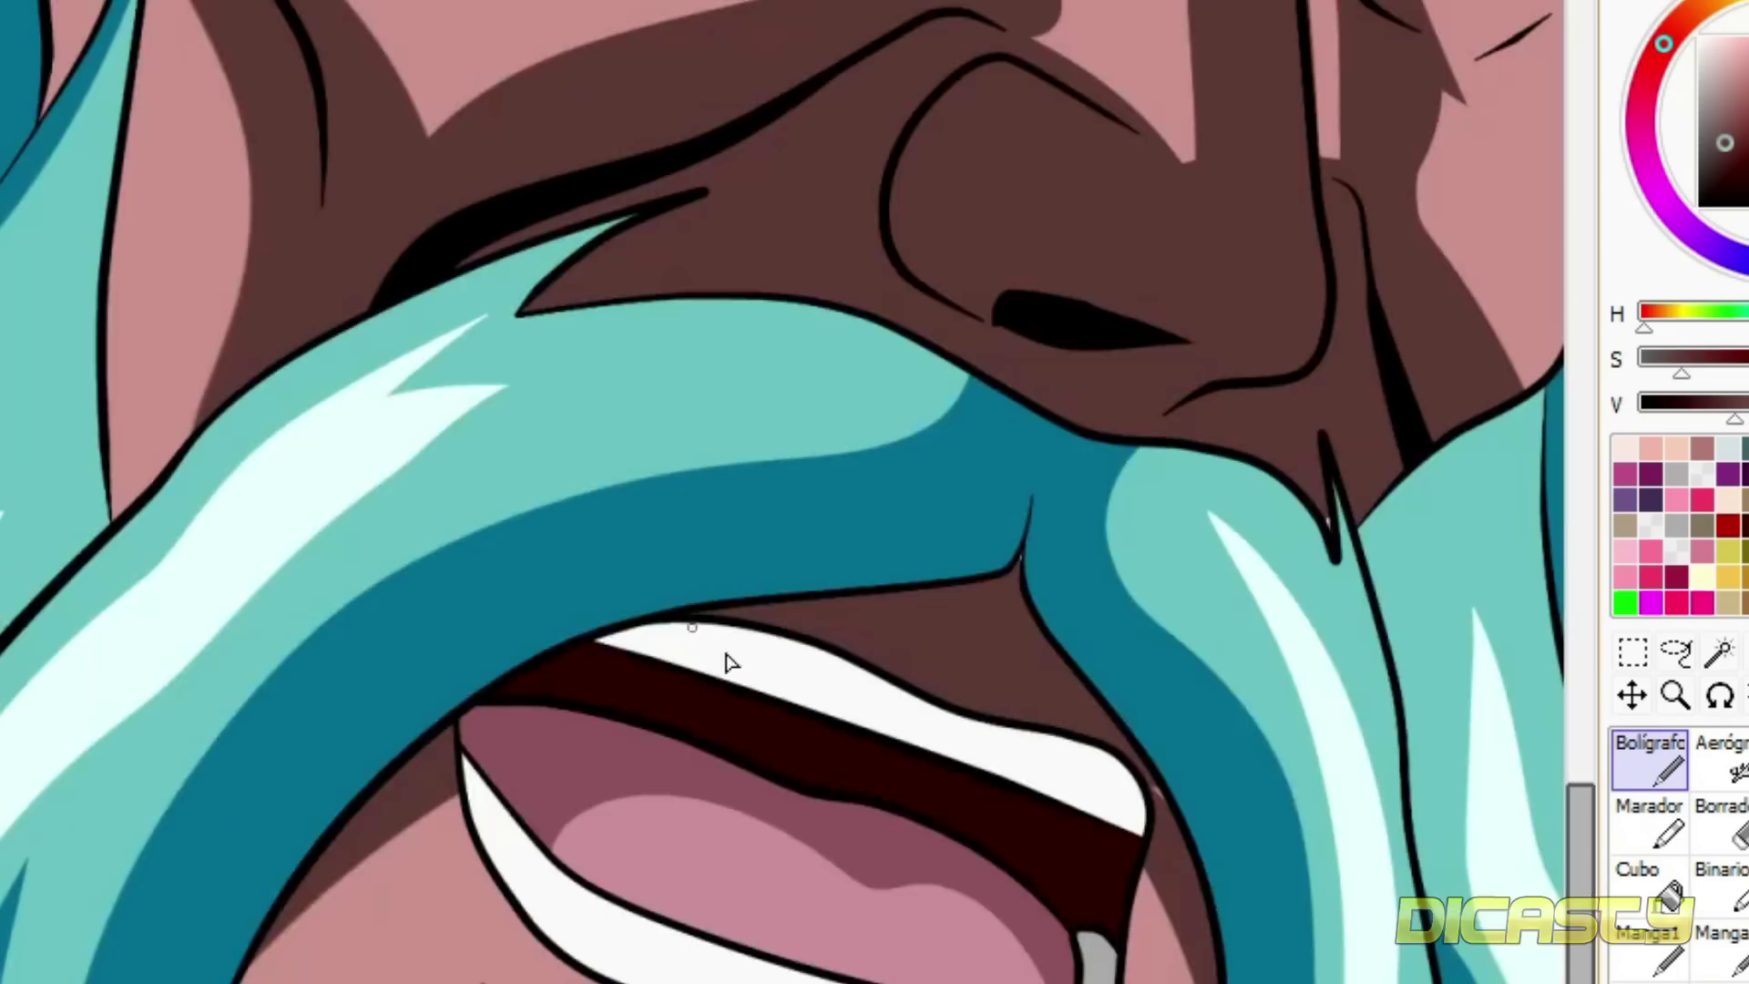
- Cover the tiny white gap at the moustache notch above the upper lip with the shadow brown
scroll(1139, 802, up, 8)
drag(1226, 742, 1305, 838)
scroll(998, 501, down, 8)
scroll(641, 195, up, 8)
drag(640, 195, 635, 251)
scroll(560, 527, down, 8)
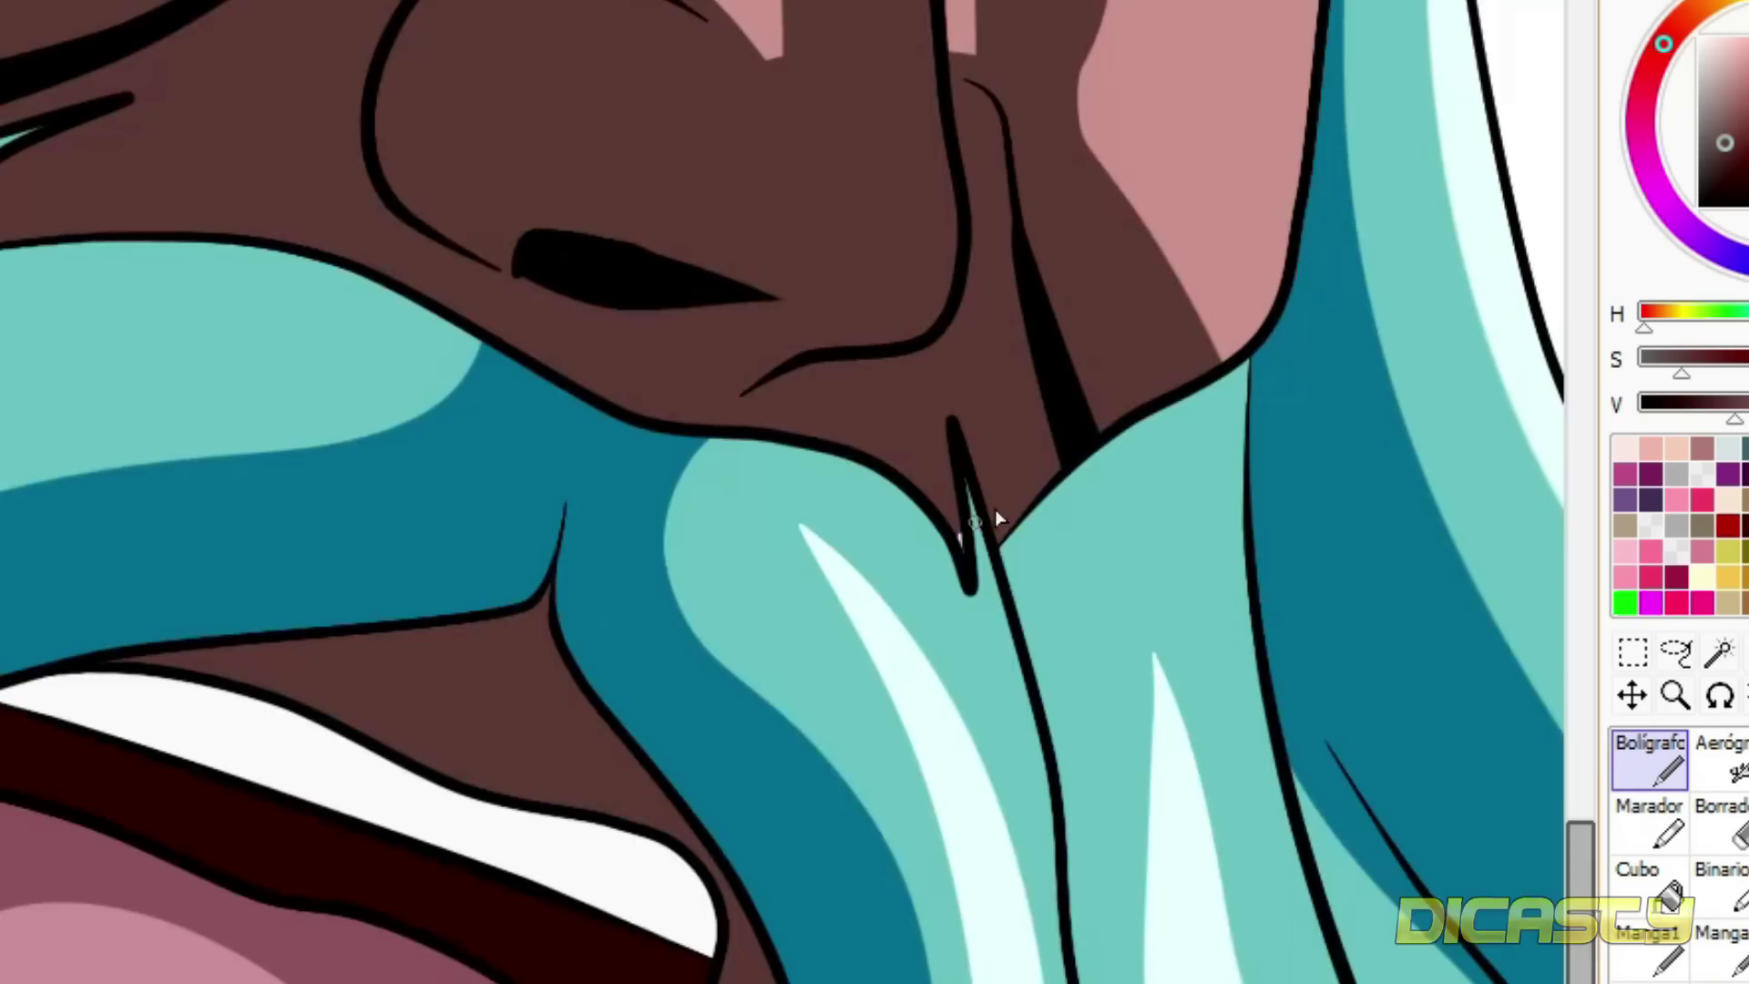
- Cover the white gap at the moustache parting under the nose with sampled color
scroll(996, 510, up, 8)
drag(726, 730, 702, 929)
scroll(703, 929, down, 8)
scroll(806, 186, up, 8)
right_click(1044, 445)
drag(1029, 392, 1002, 328)
scroll(1104, 710, down, 7)
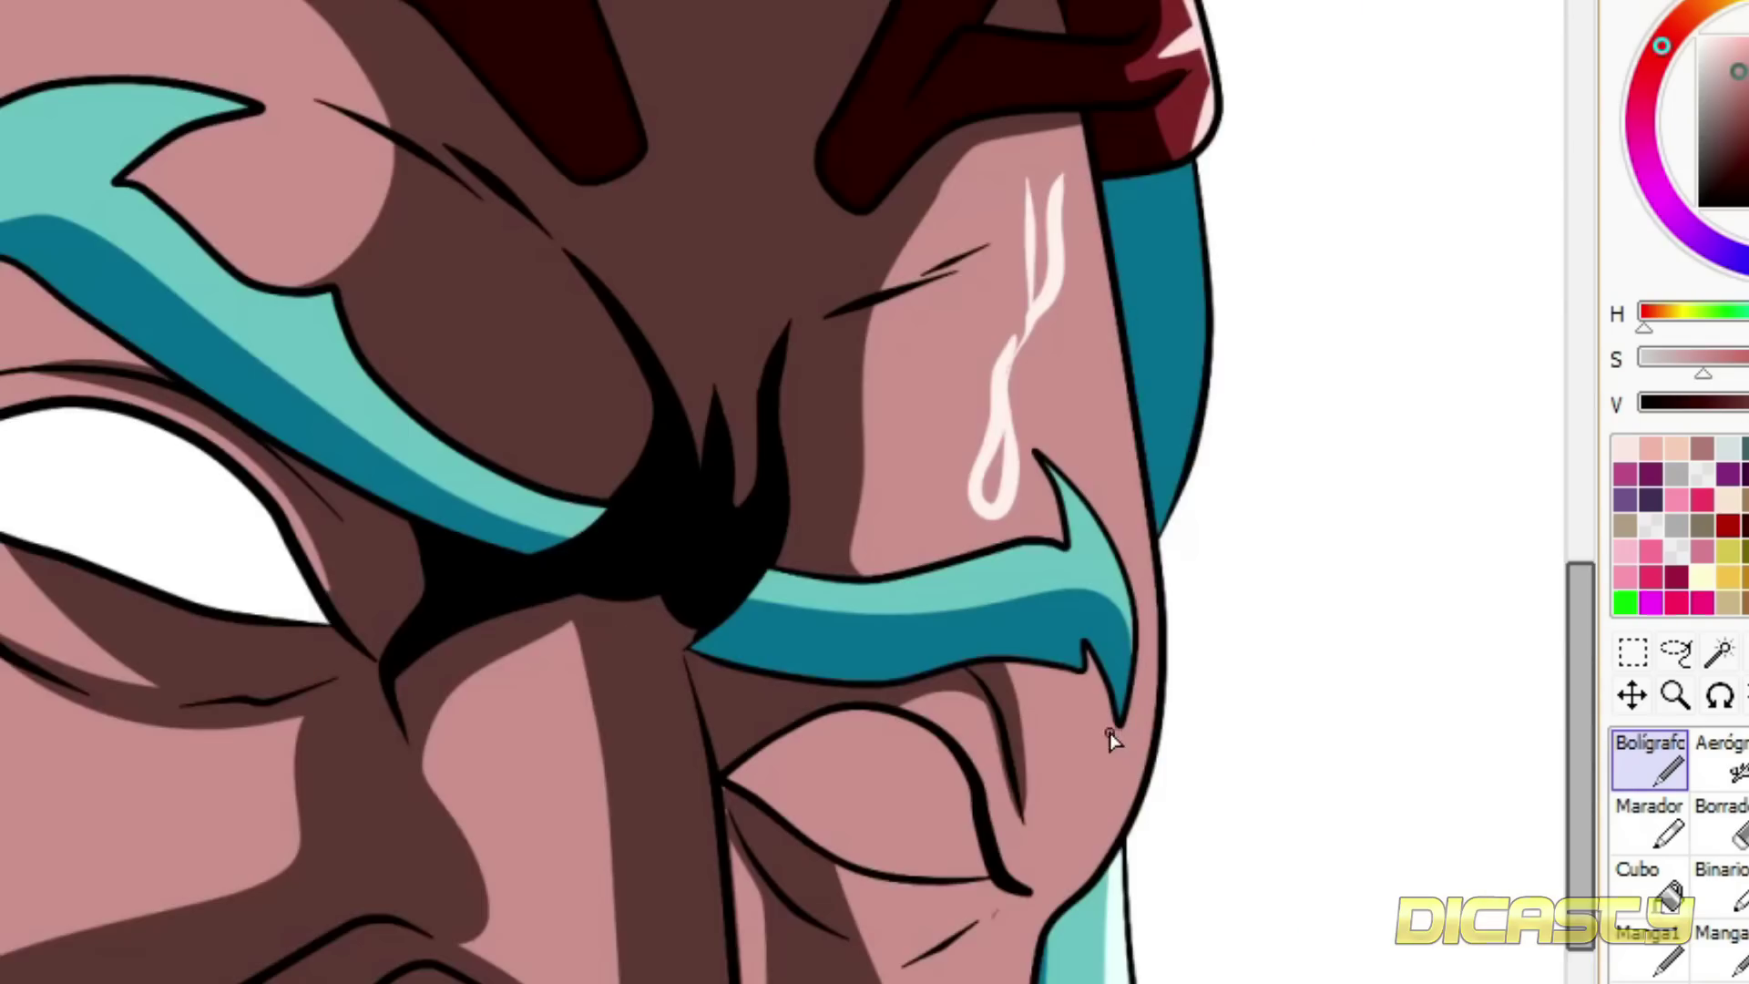
- Touch up the remaining specks around the tip of the narrower eyebrow and the eye below it with sampled skin colors
scroll(784, 511, up, 5)
alt+click(784, 511)
scroll(1155, 667, down, 5)
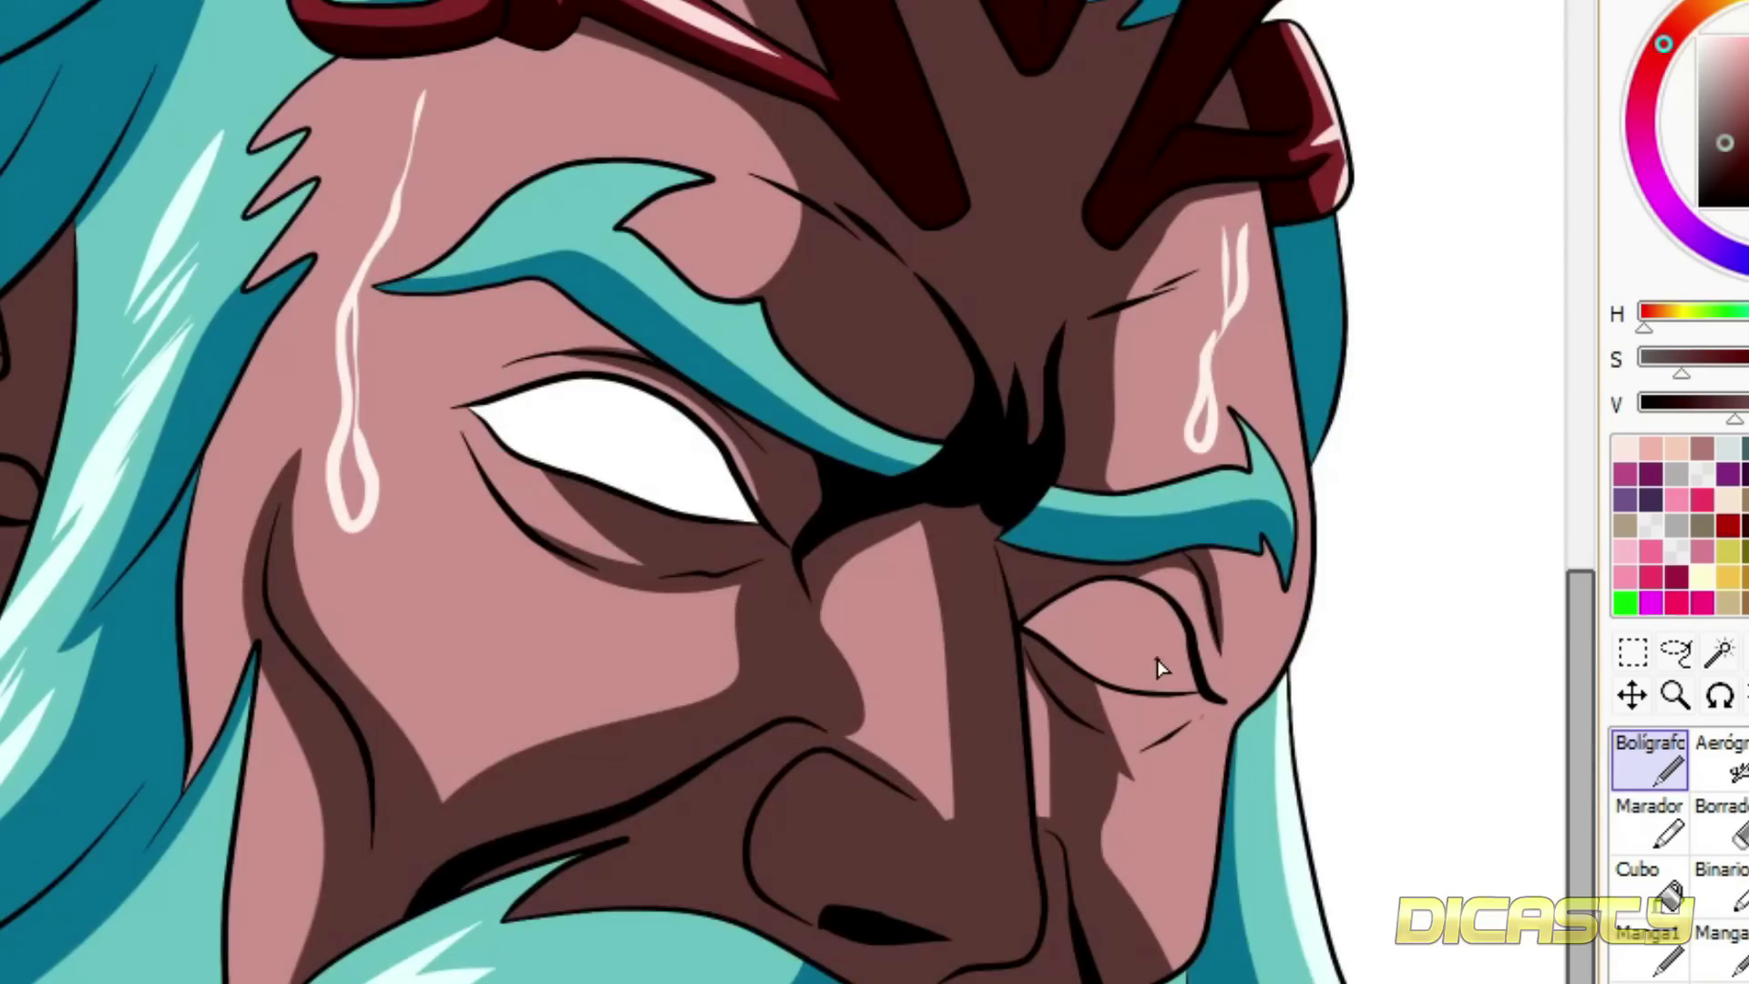
scroll(287, 128, up, 6)
right_click(305, 371)
scroll(333, 363, down, 5)
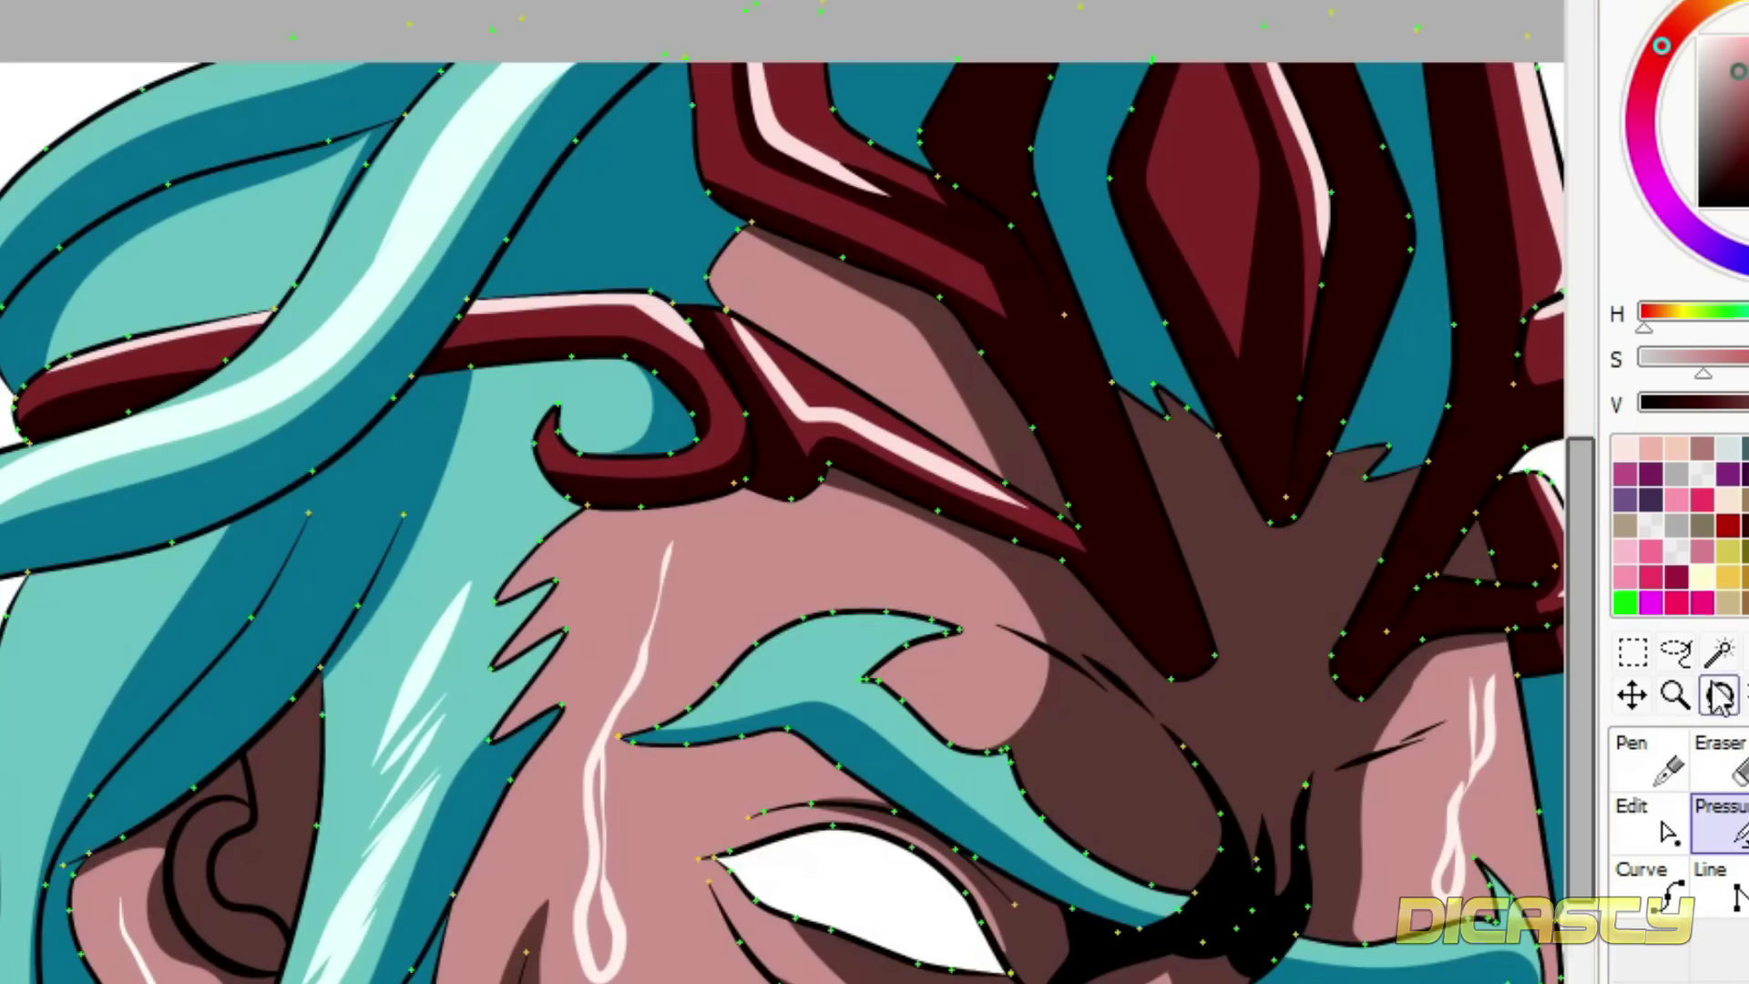
- Select the whites of both eyes with the Magic Wand and fill them with light gray
click(1718, 652)
scroll(1313, 979, up, 1)
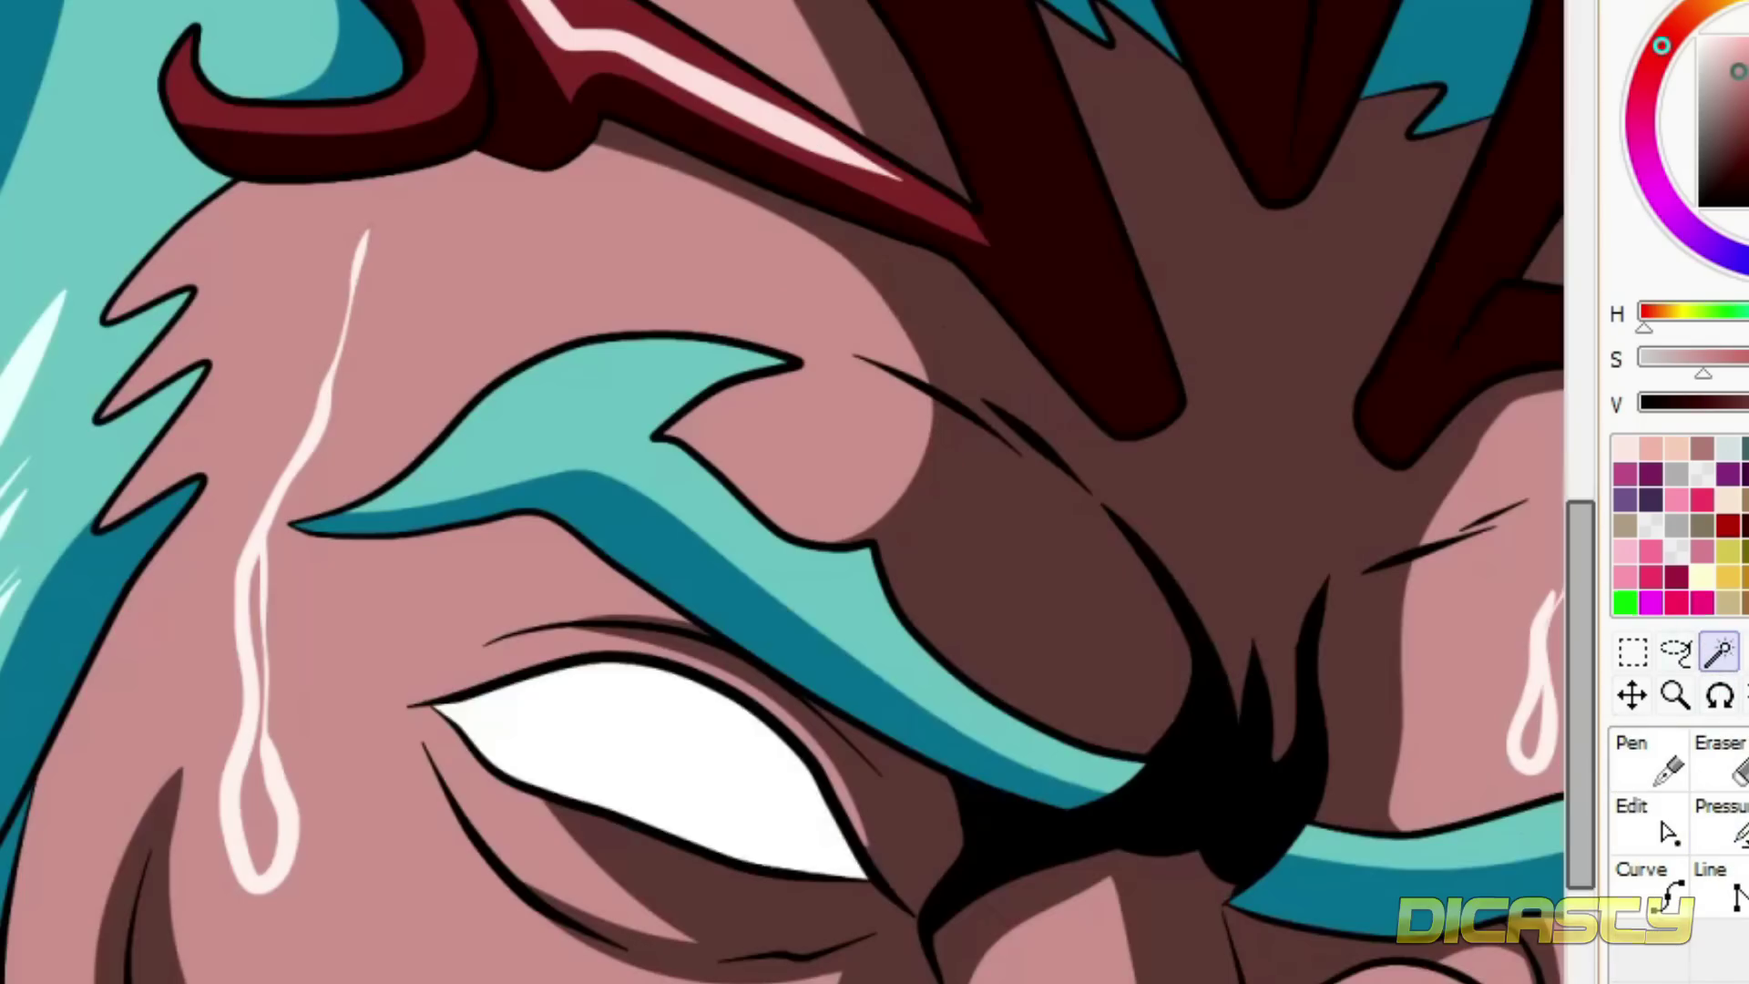
click(1394, 975)
click(648, 761)
click(1663, 890)
key(x)
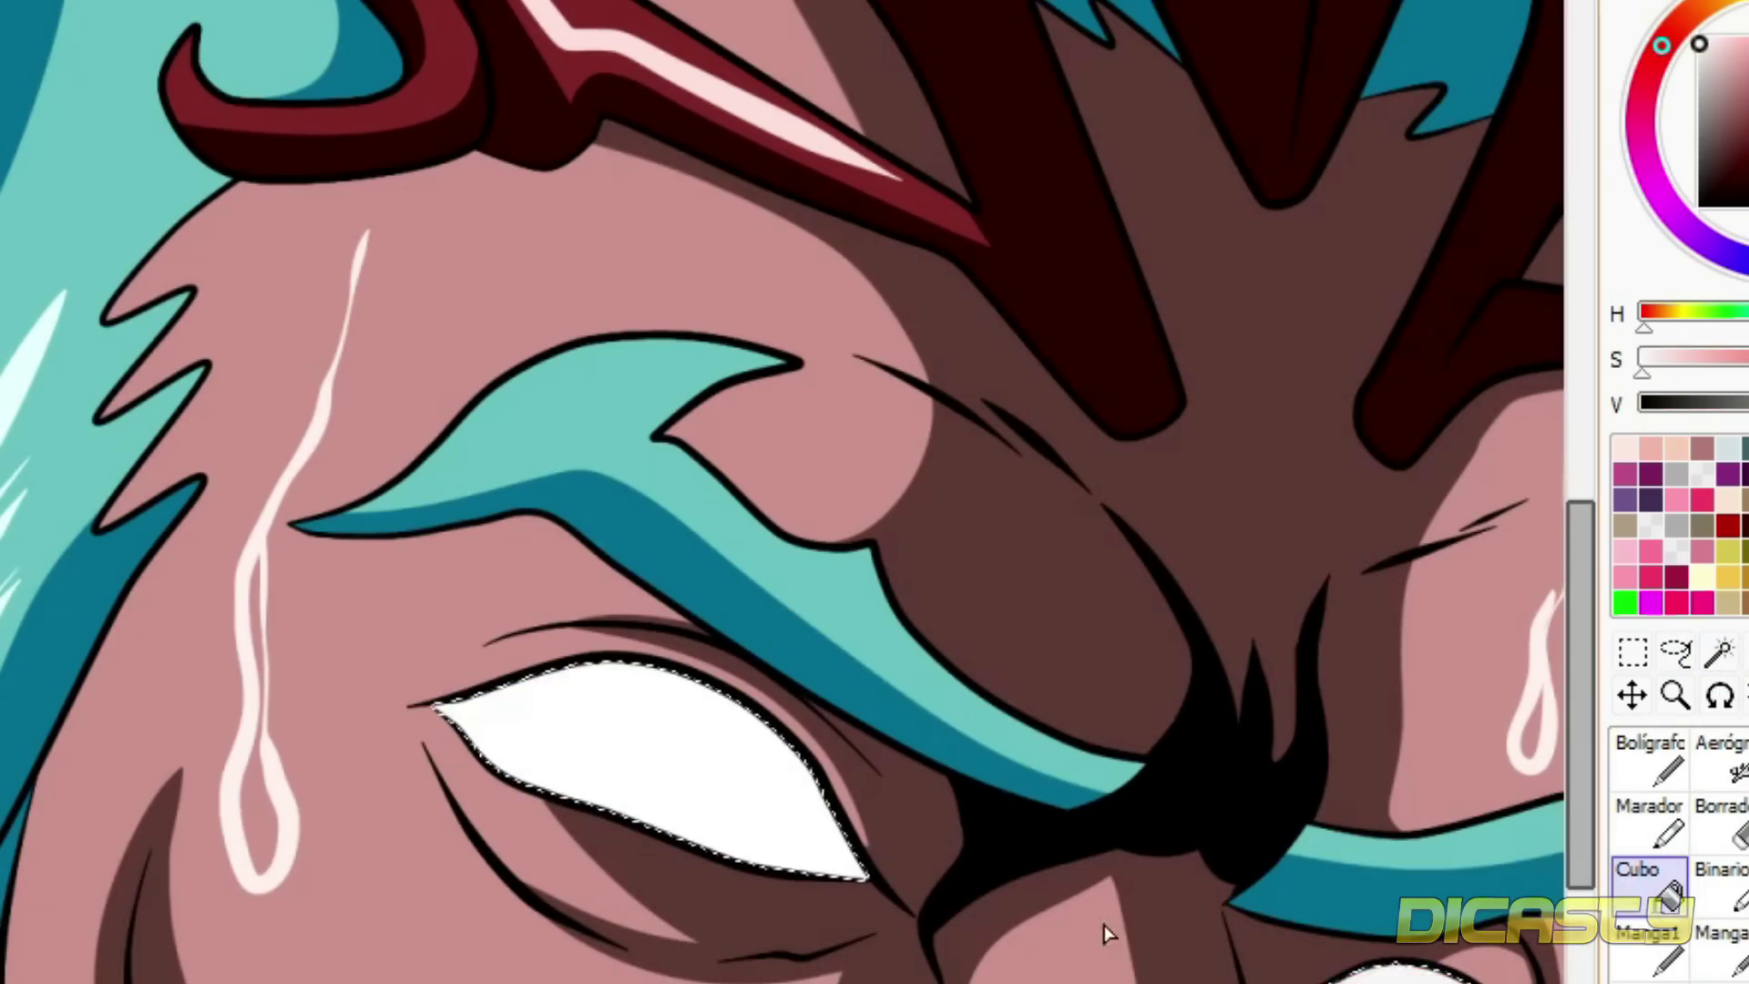
scroll(1105, 934, down, 3)
scroll(854, 912, up, 4)
scroll(466, 619, up, 2)
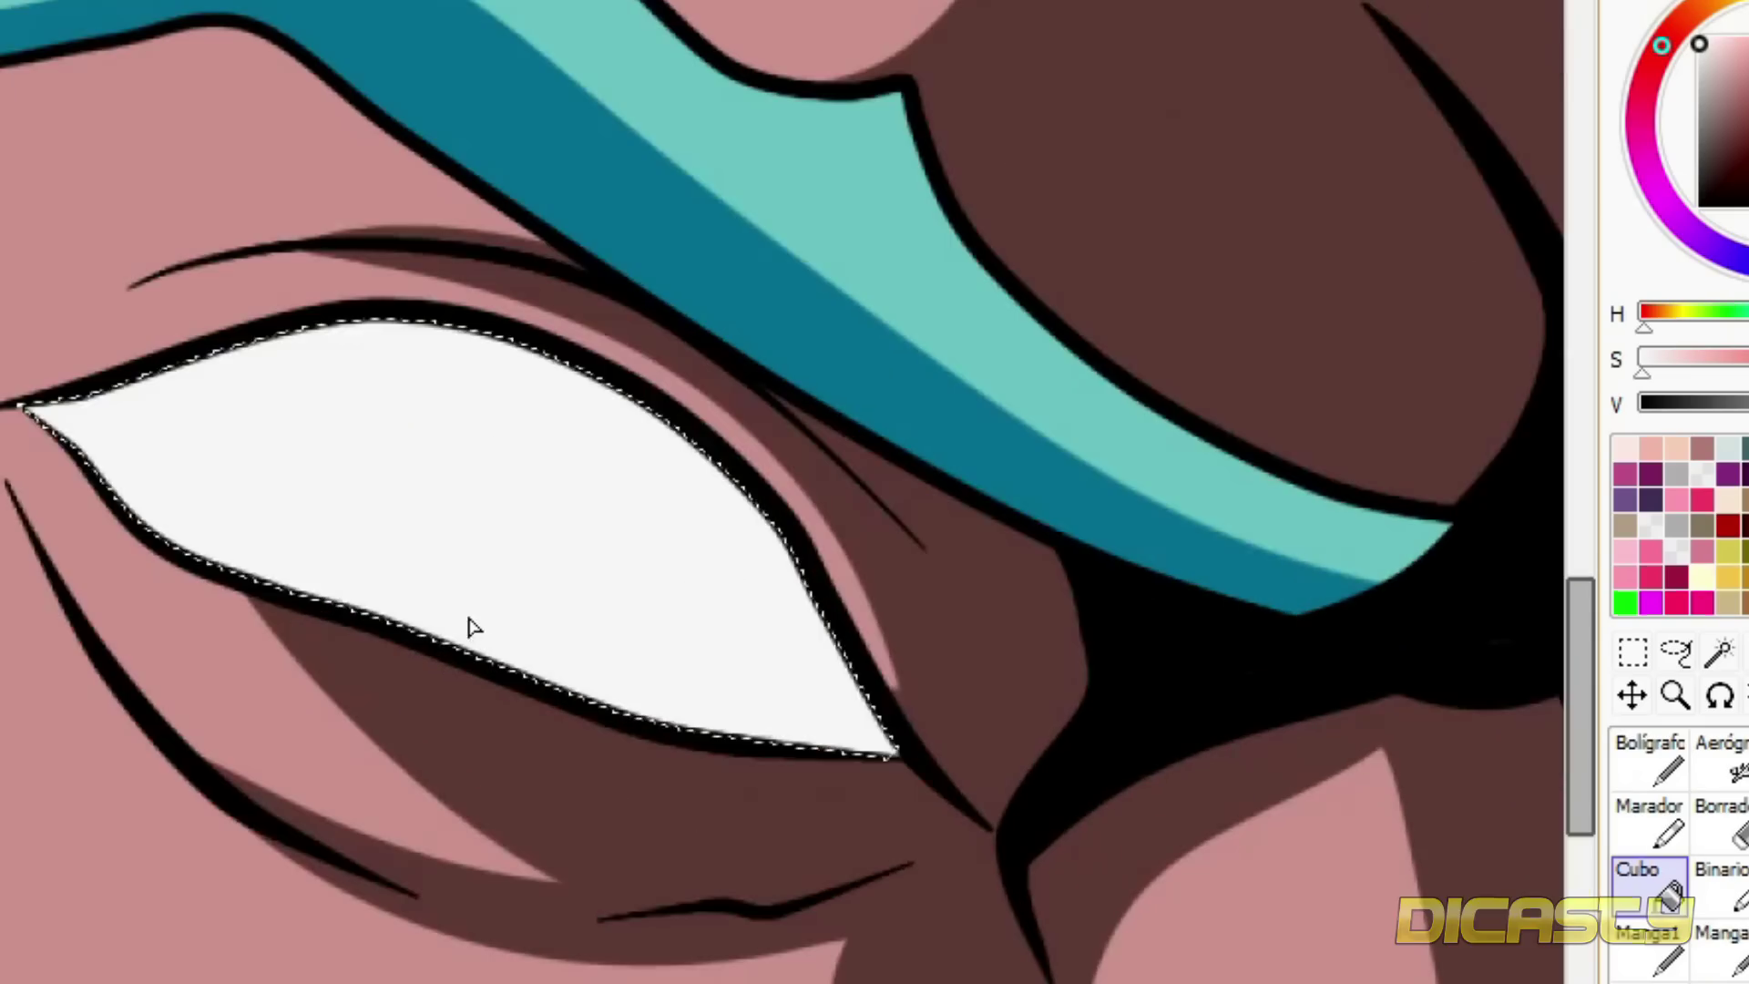
scroll(1241, 750, down, 2)
click(577, 592)
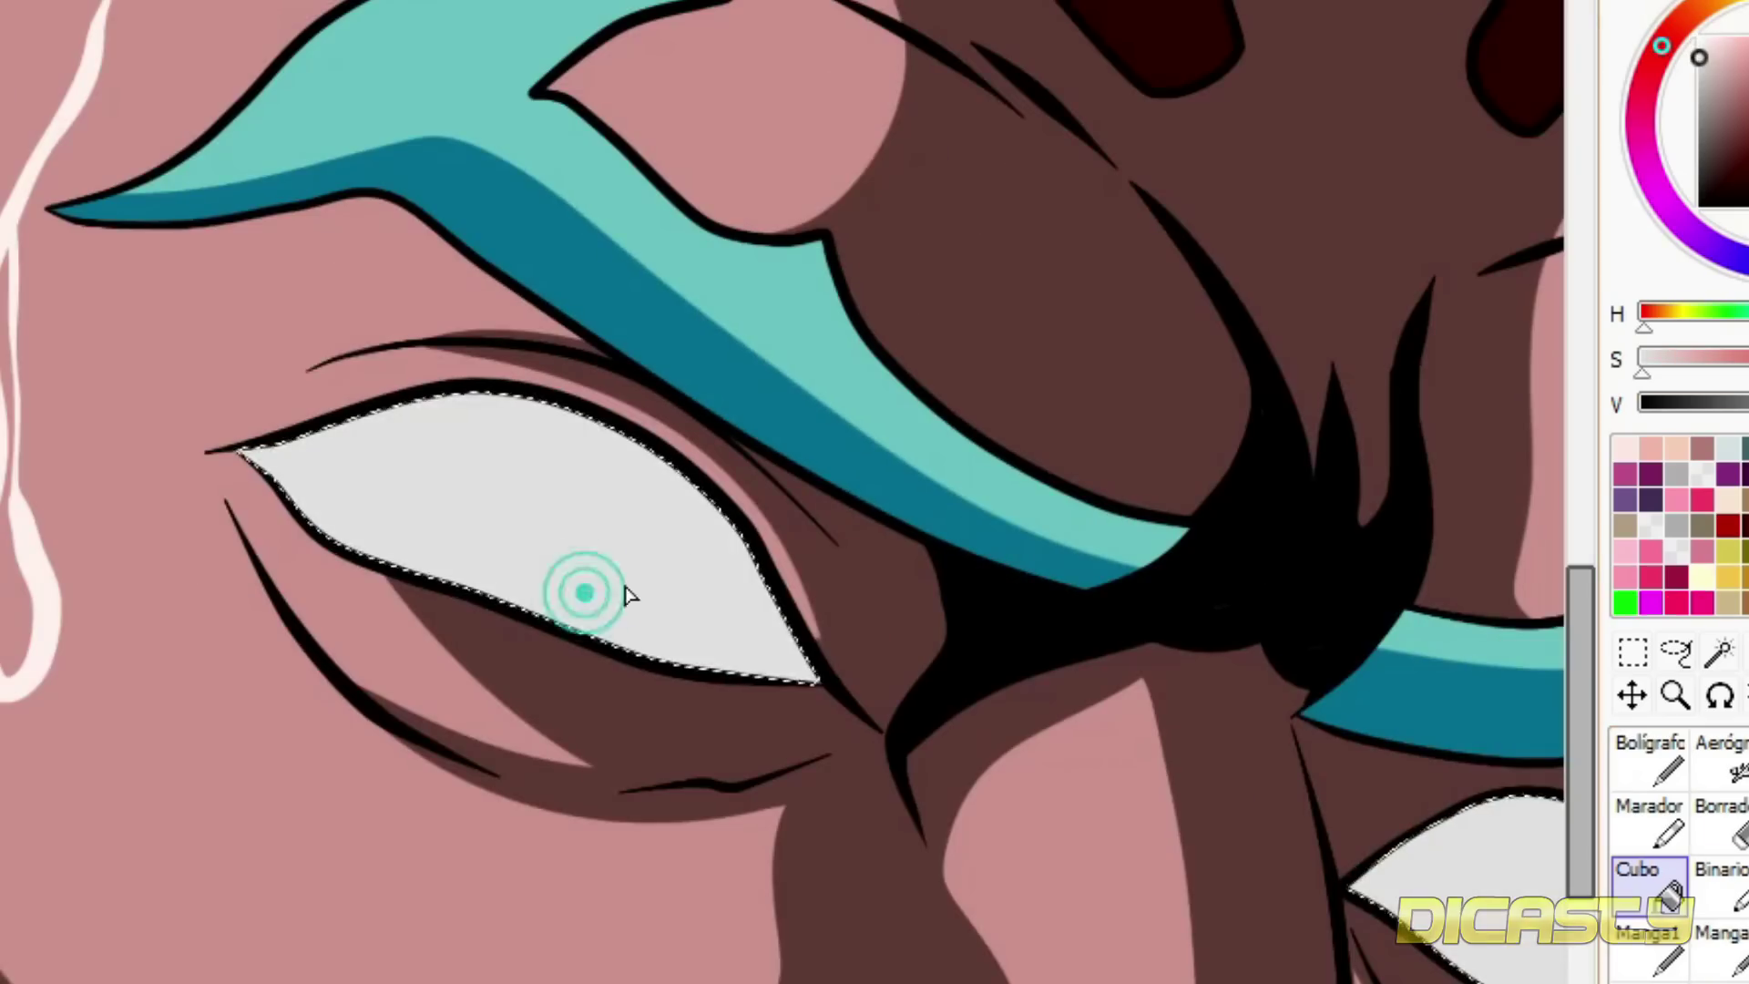
- Paint a solid white circle with the pen in each selected eye as the base of the iris
scroll(578, 593, up, 2)
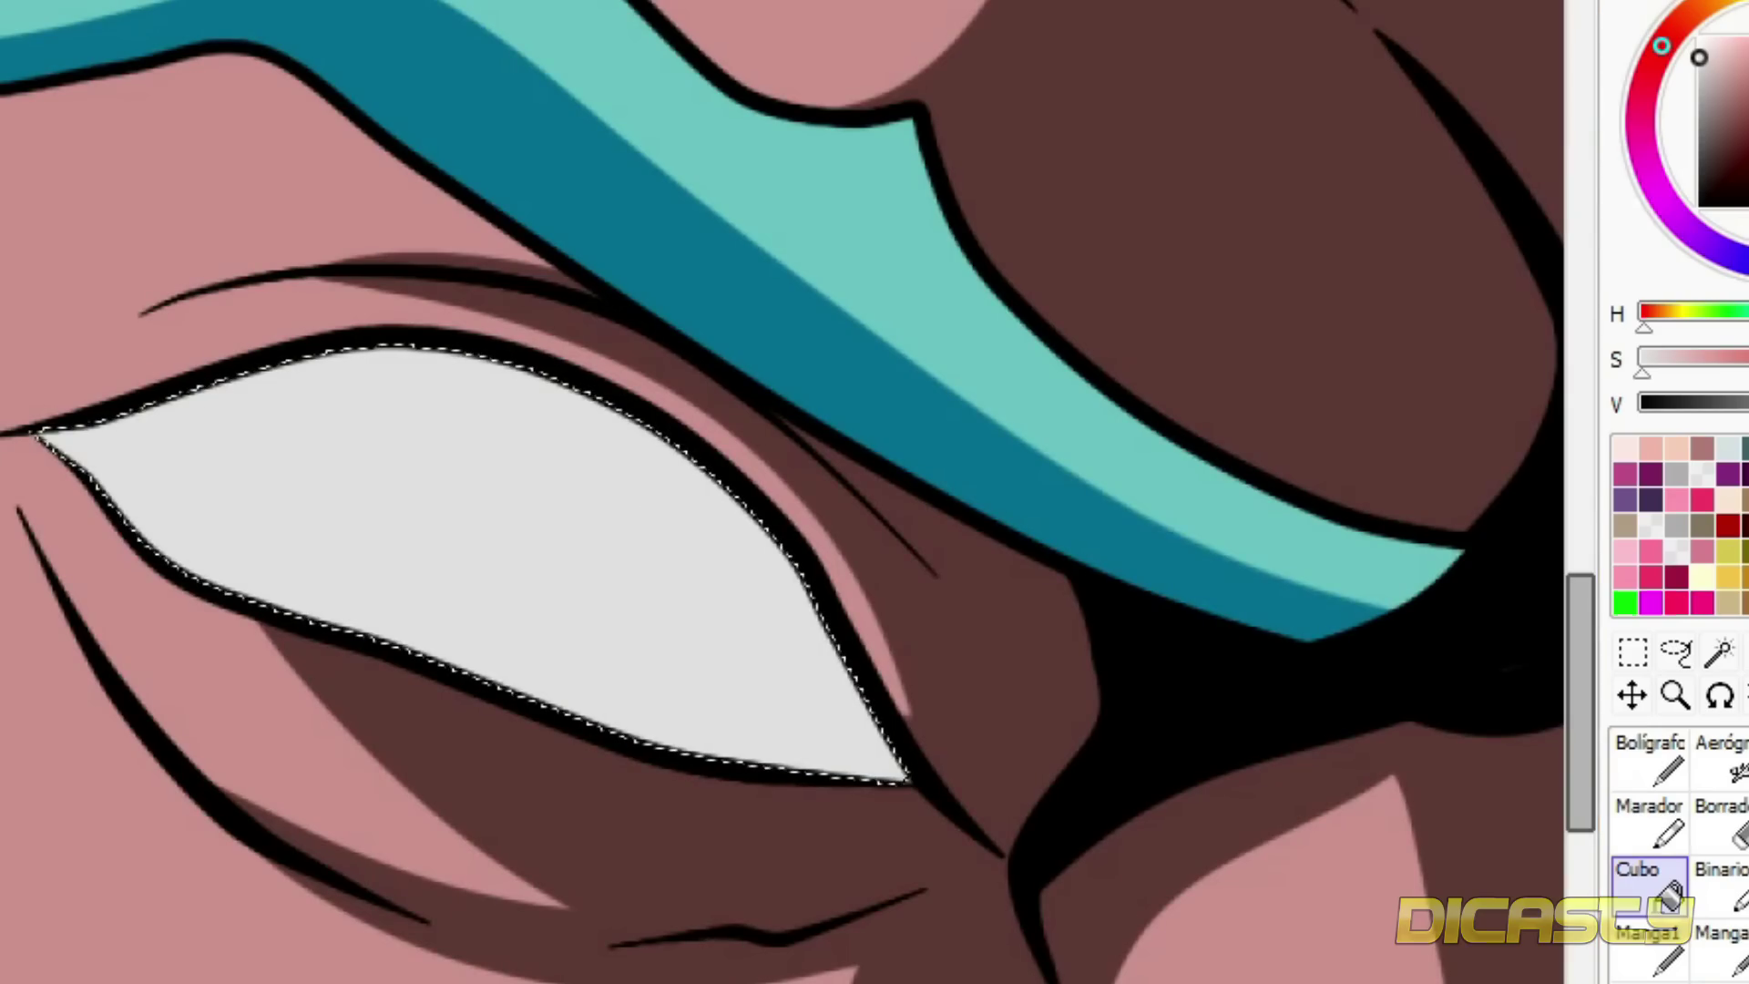
key(x)
click(1648, 760)
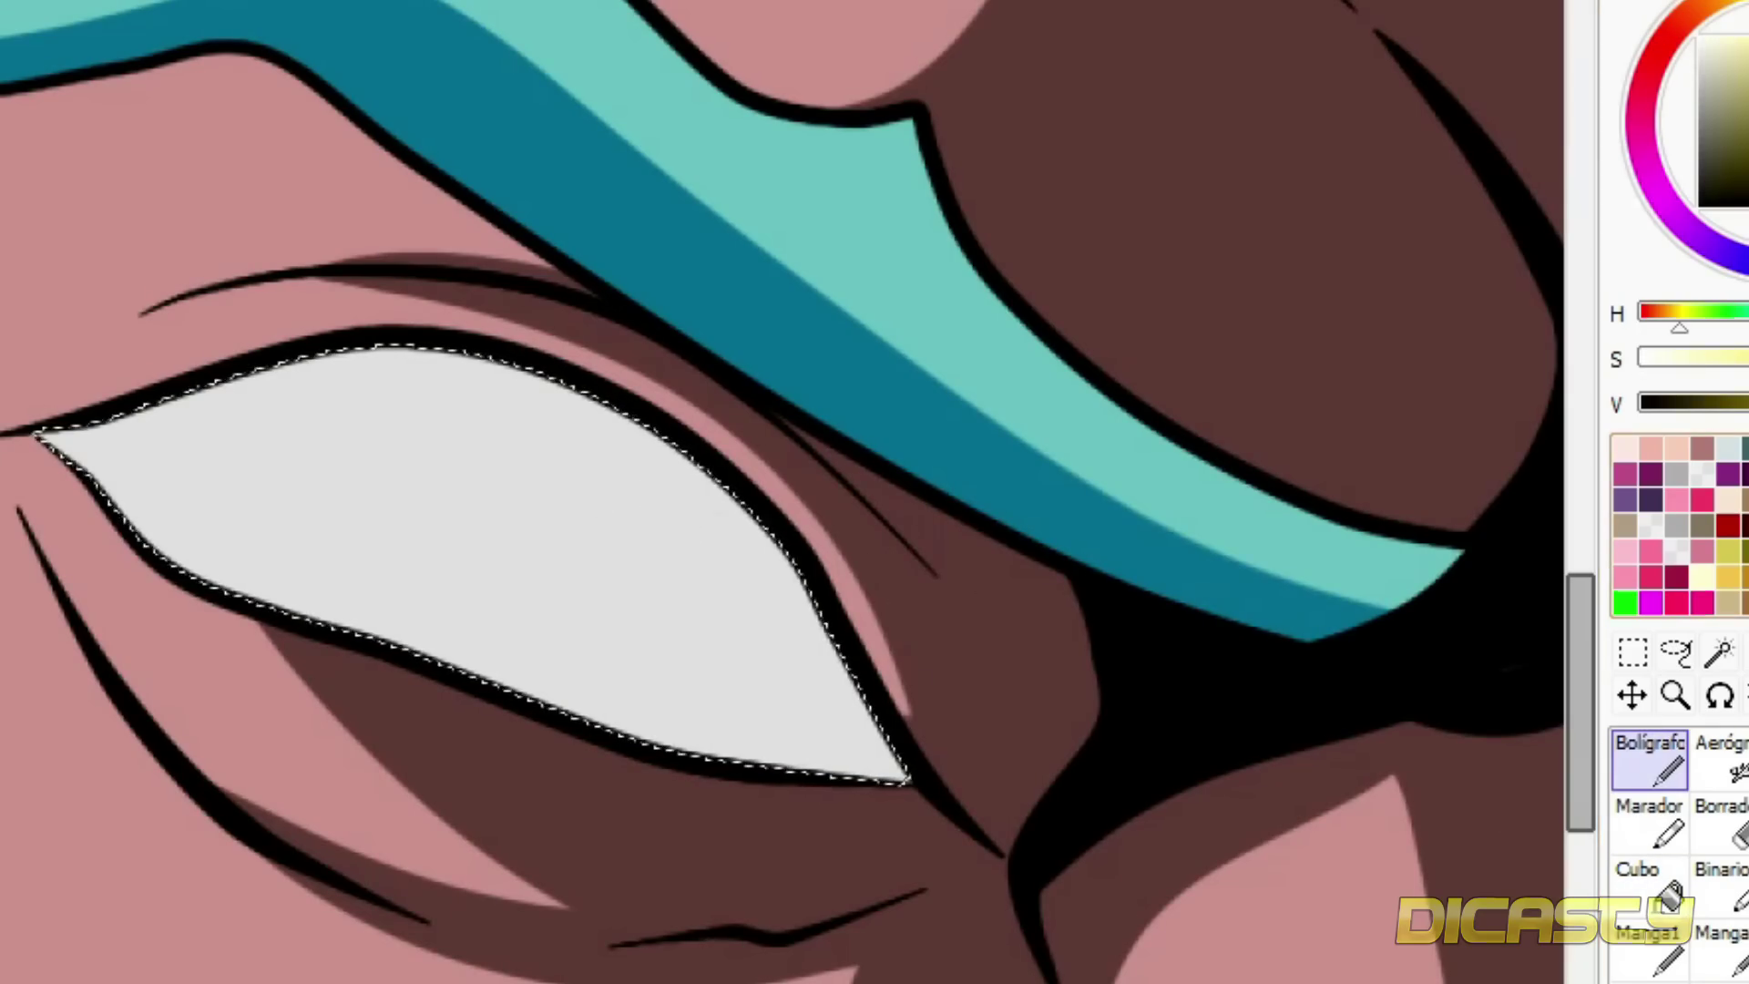
drag(550, 522, 599, 545)
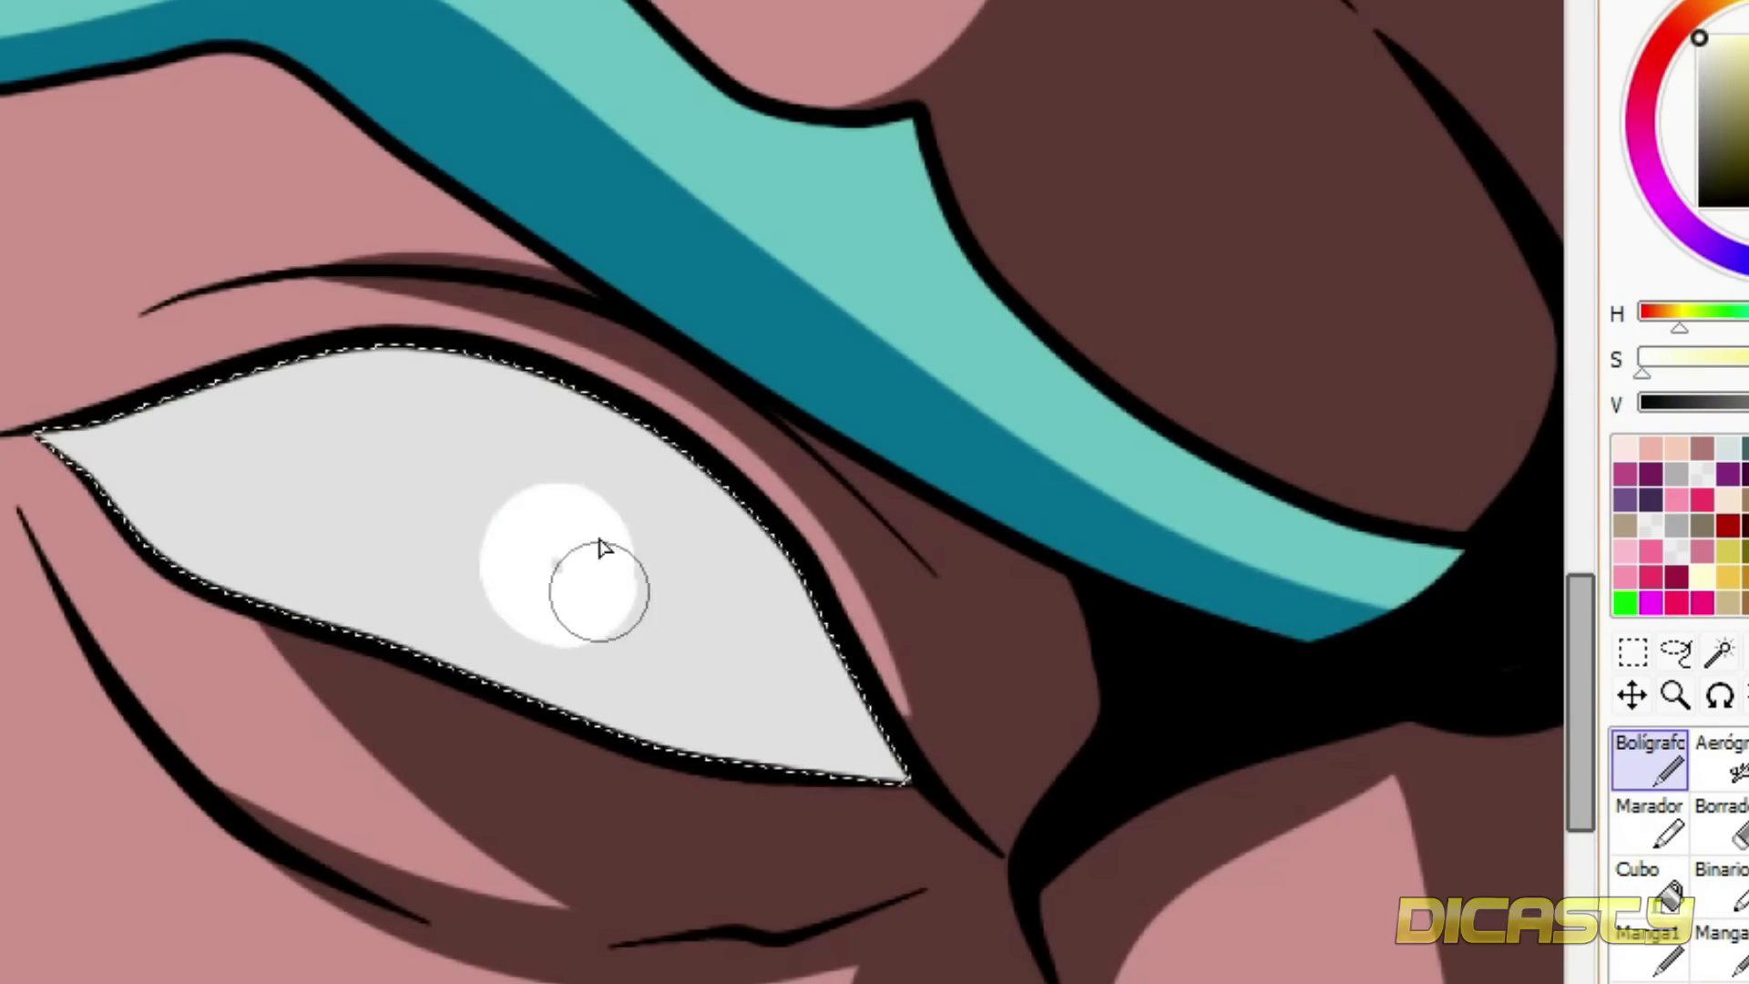
scroll(783, 491, right, 4)
scroll(783, 492, left, 2)
key(ctrl+z)
mouse_move(406, 597)
mouse_down()
mouse_move(406, 664)
mouse_move(406, 633)
mouse_up()
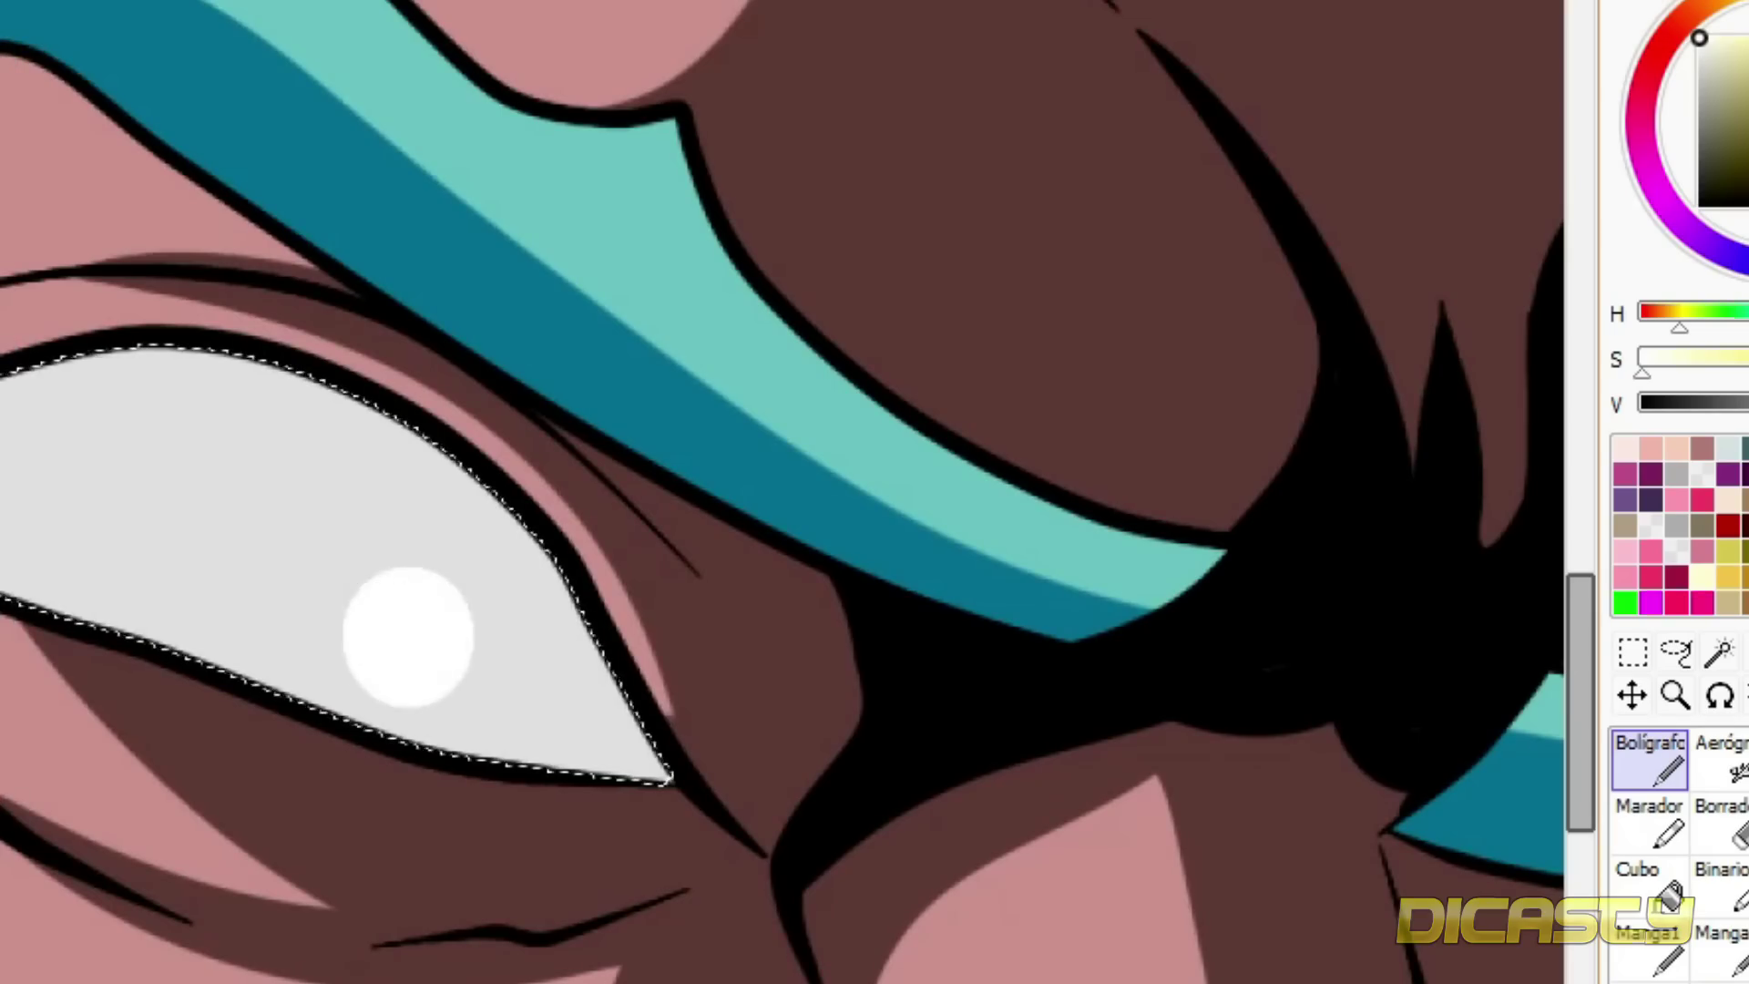
scroll(782, 492, right, 5)
scroll(821, 549, down, 5)
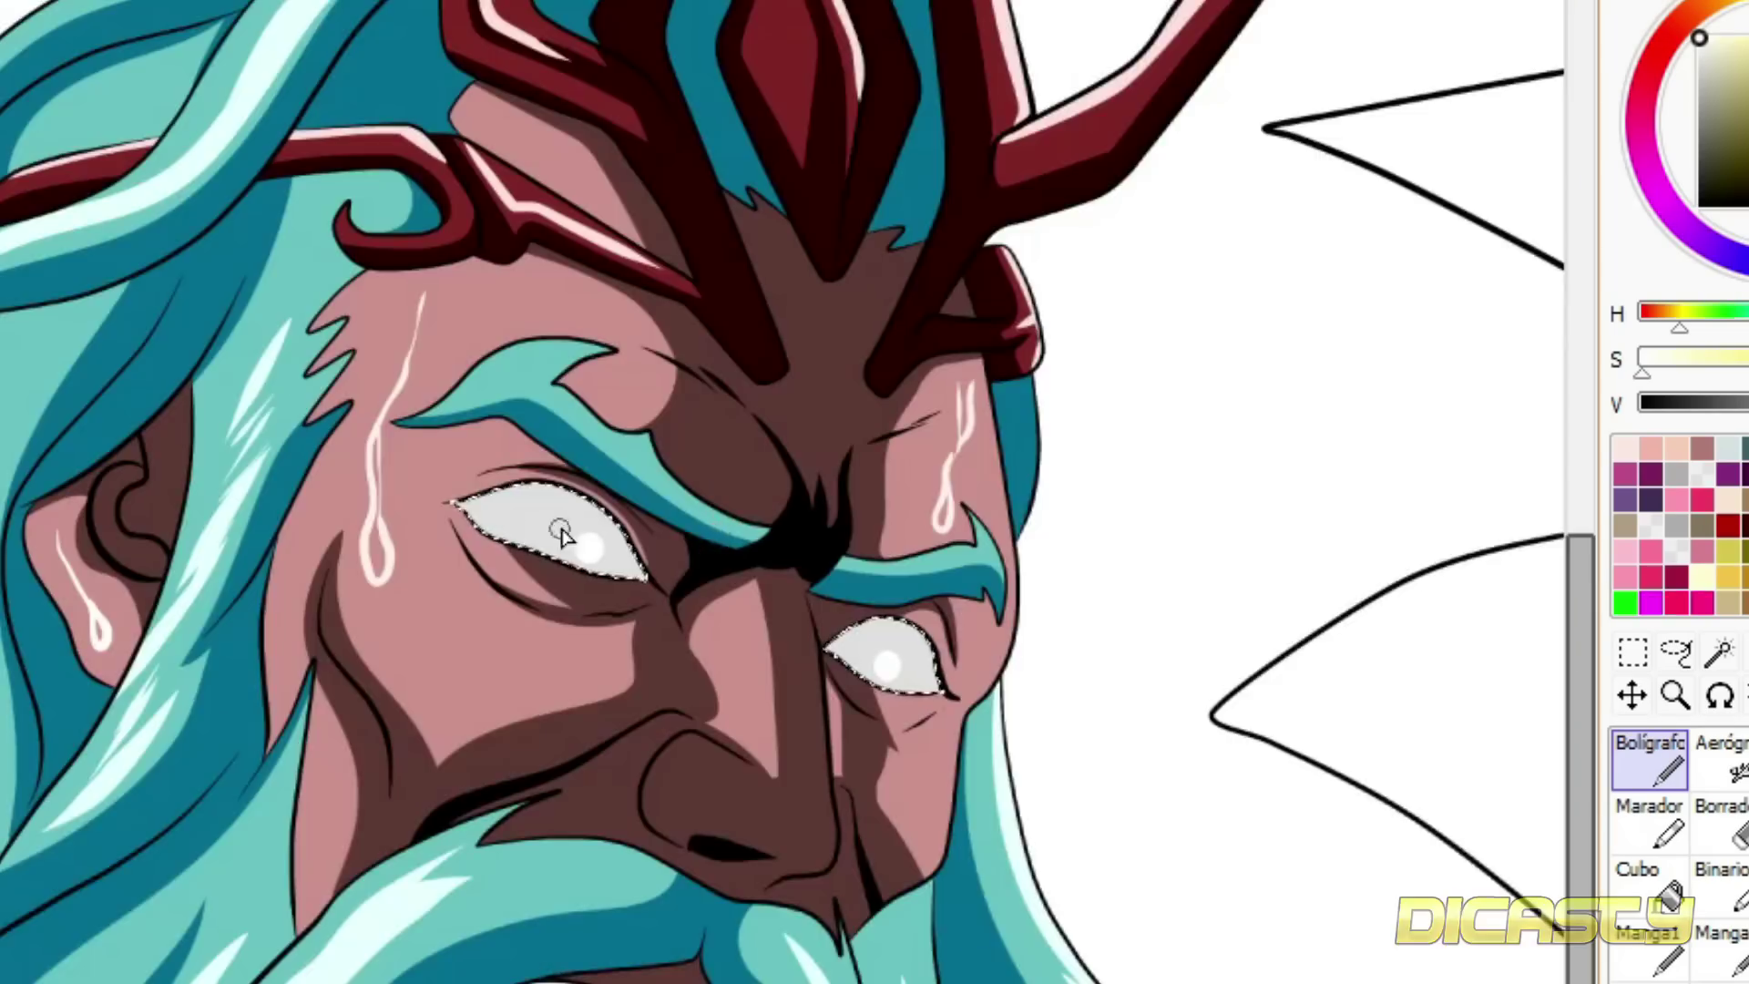
- Paint a yellow iris inside the white circle of the larger eye, leaving a white ring around it
scroll(562, 535, up, 8)
click(1729, 553)
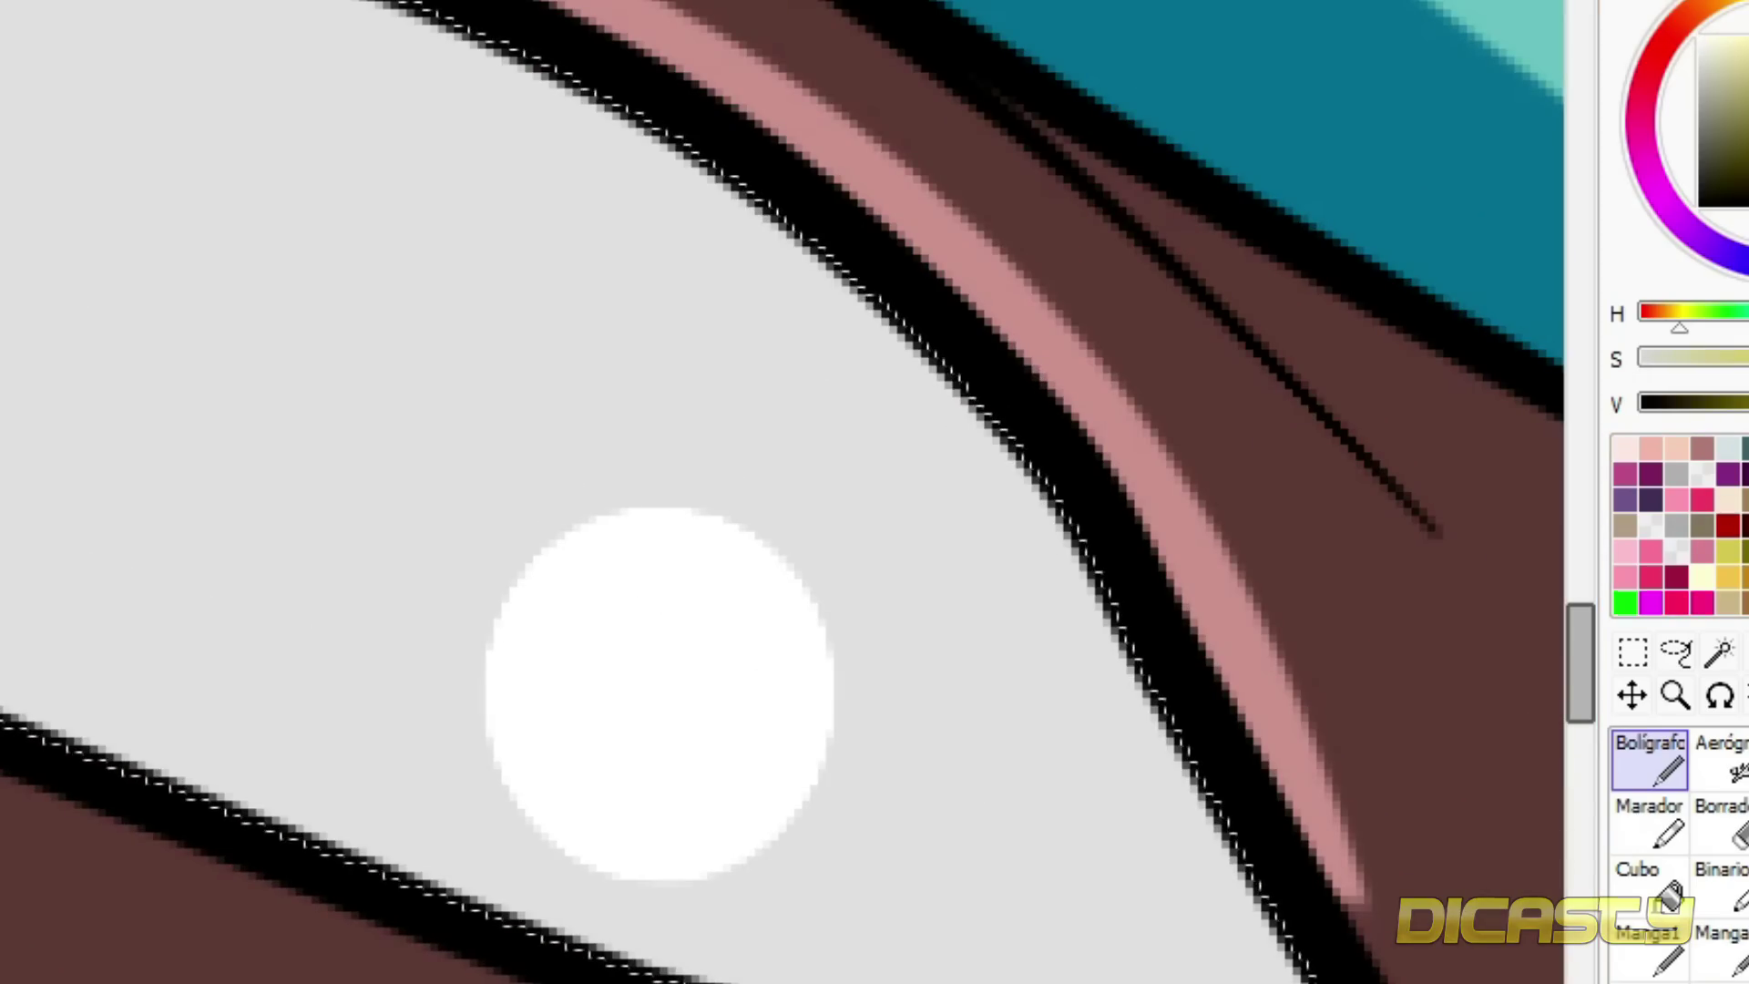
click(683, 605)
mouse_move(669, 587)
mouse_down()
mouse_move(613, 625)
mouse_move(655, 769)
mouse_move(707, 726)
mouse_up()
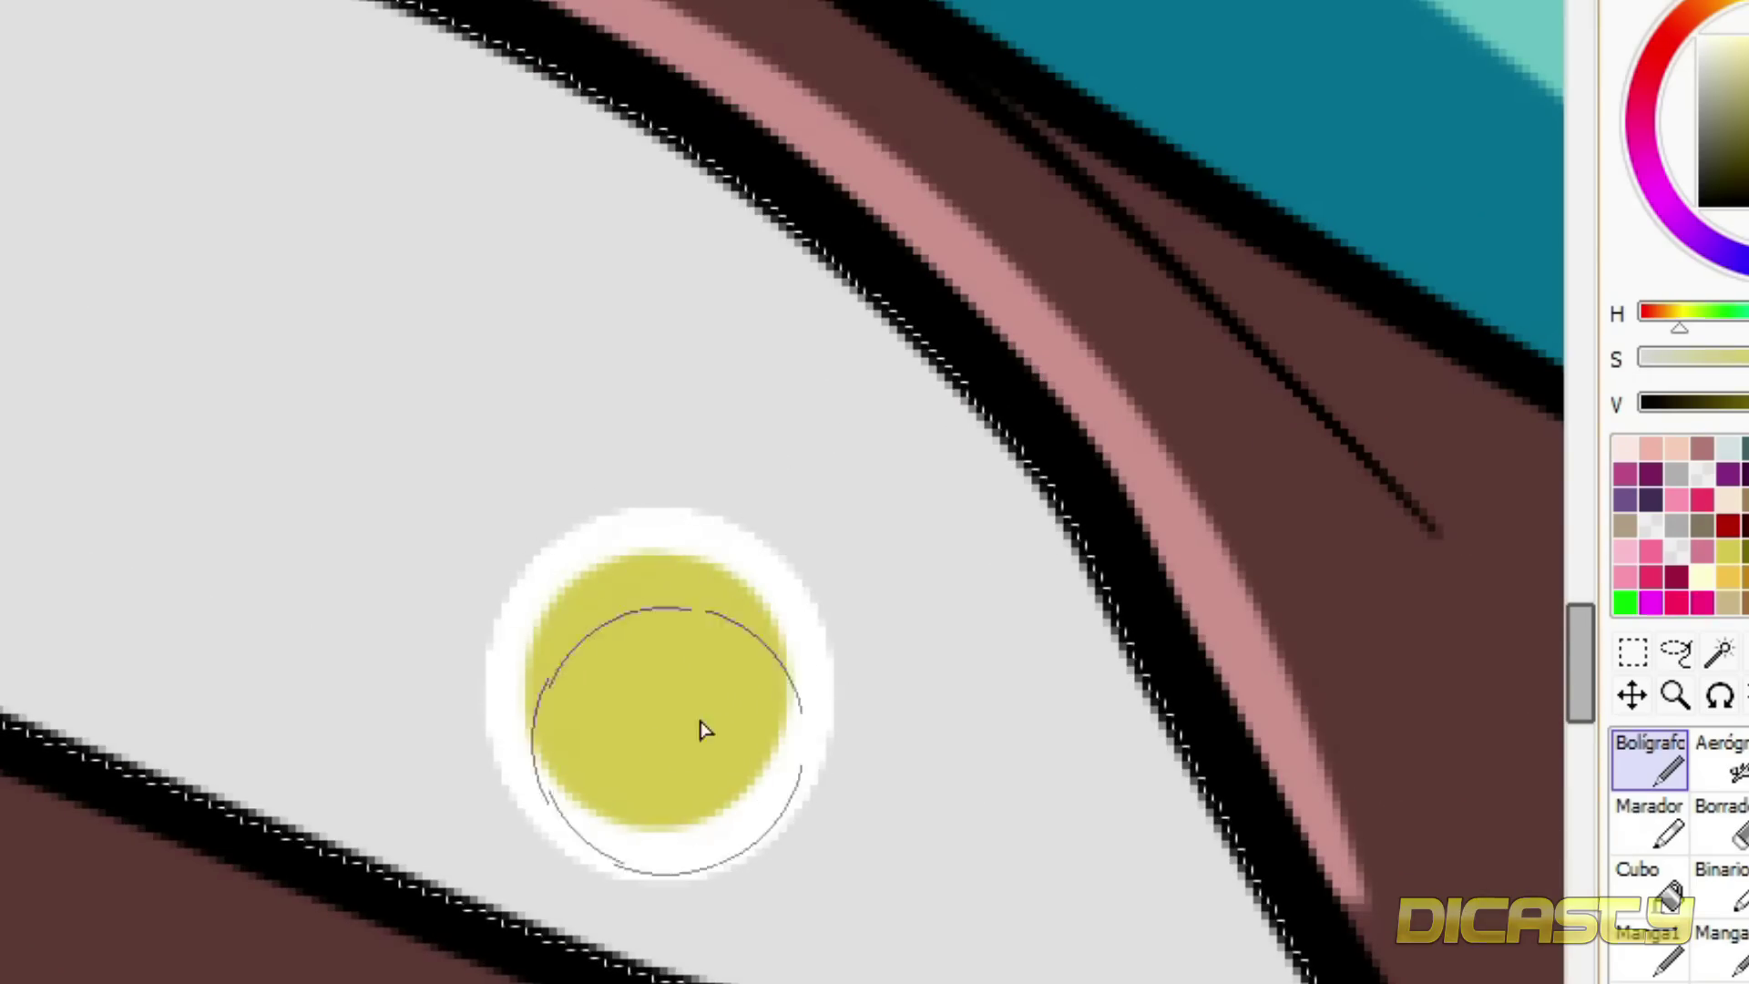
- Shade the upper part of the larger eye's iris with dark olive, keeping a curved yellow area below
click(1721, 417)
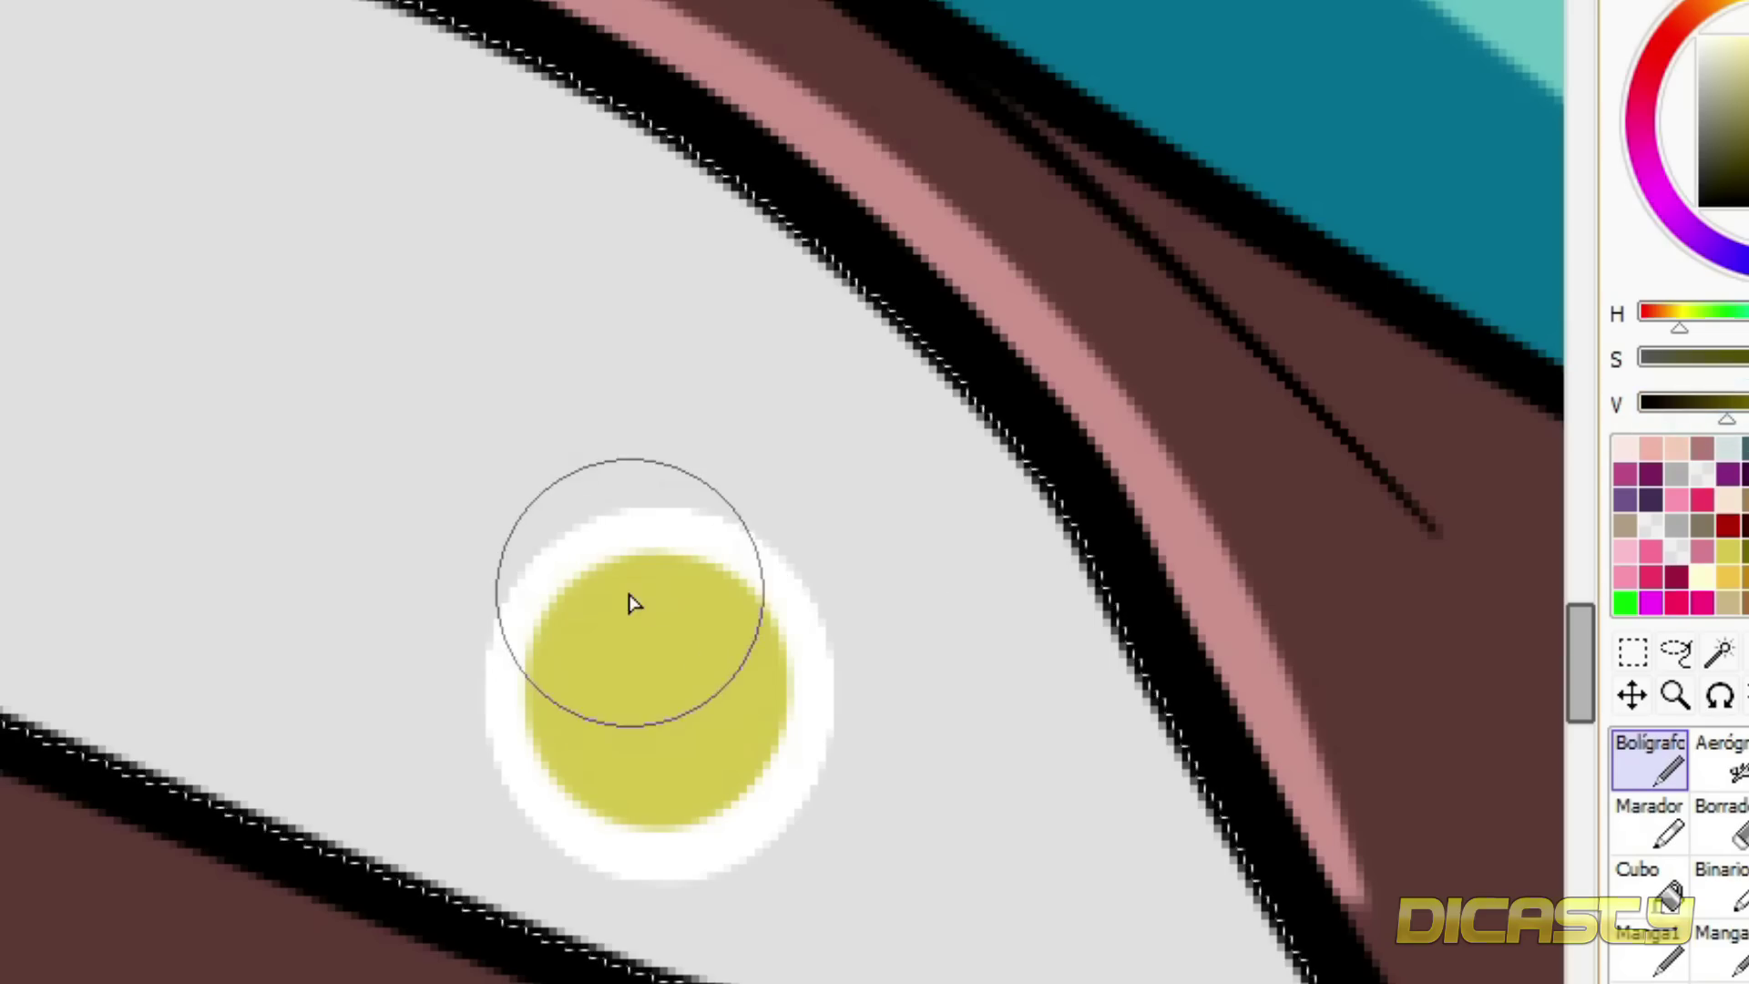
mouse_move(625, 590)
mouse_down()
mouse_move(542, 686)
mouse_move(535, 723)
mouse_move(595, 661)
mouse_move(540, 734)
mouse_move(652, 670)
mouse_move(752, 754)
mouse_up()
key(ctrl+z)
mouse_move(536, 743)
mouse_down()
mouse_move(652, 674)
mouse_move(751, 767)
mouse_move(567, 661)
mouse_move(660, 574)
mouse_move(736, 683)
mouse_up()
key(ctrl+z)
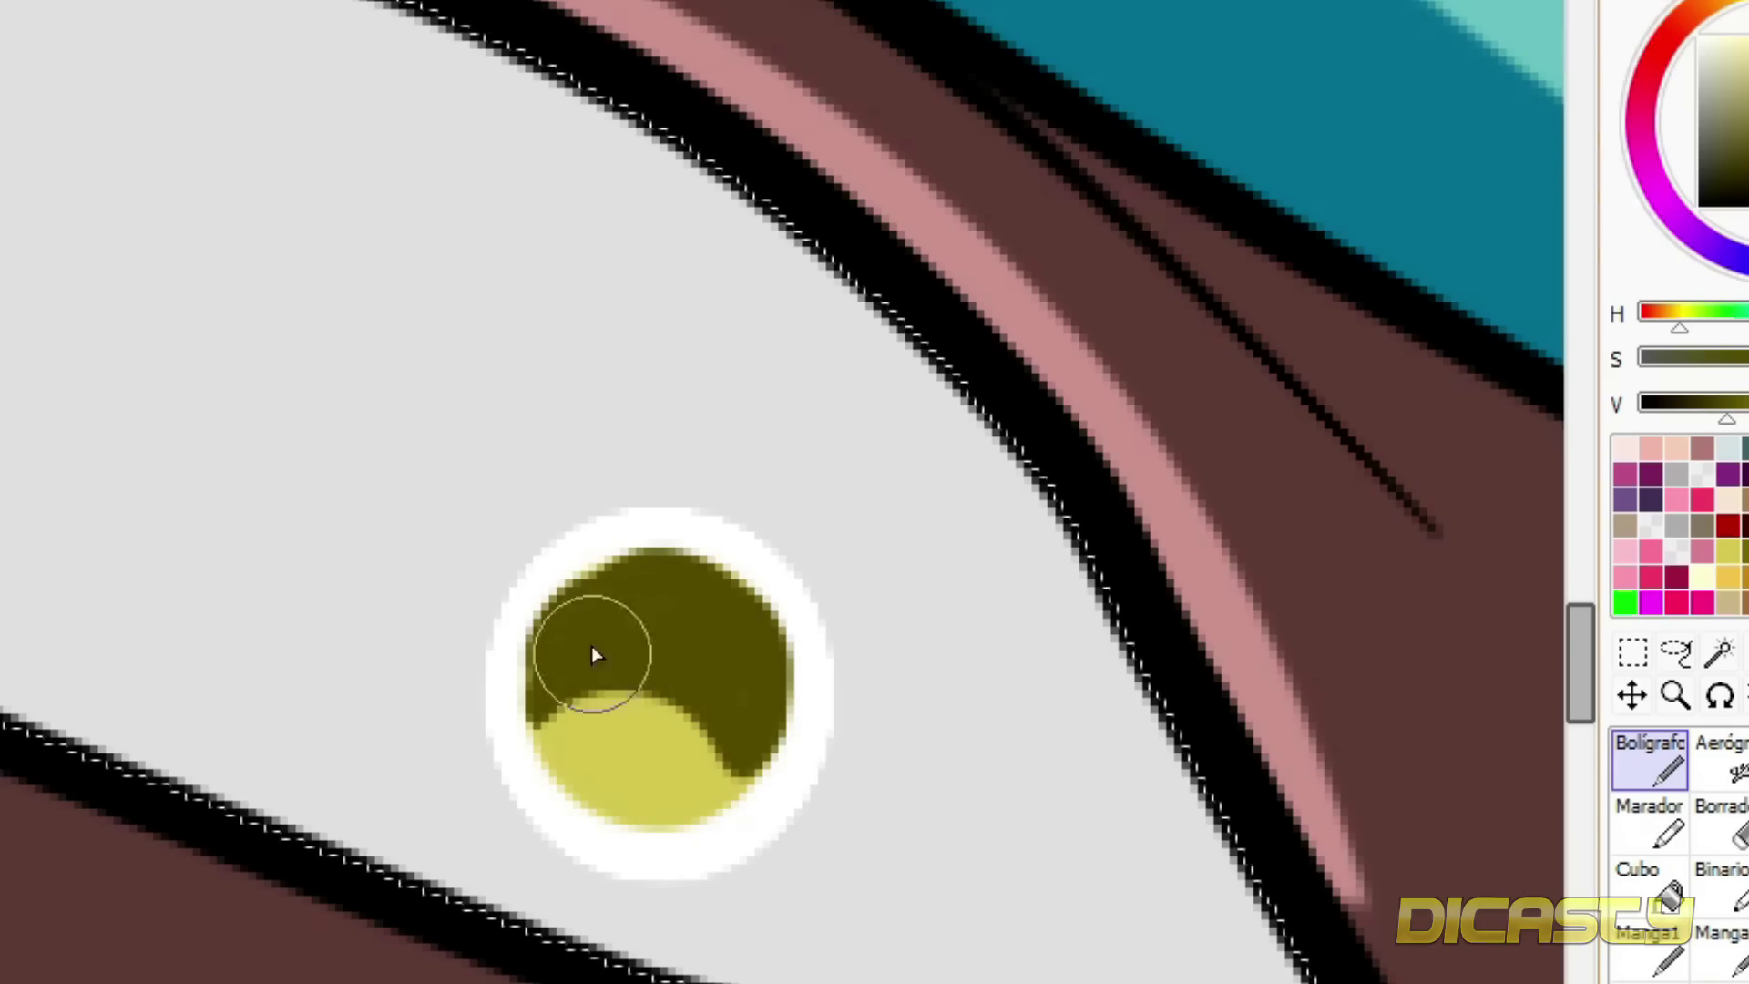
right_click(543, 727)
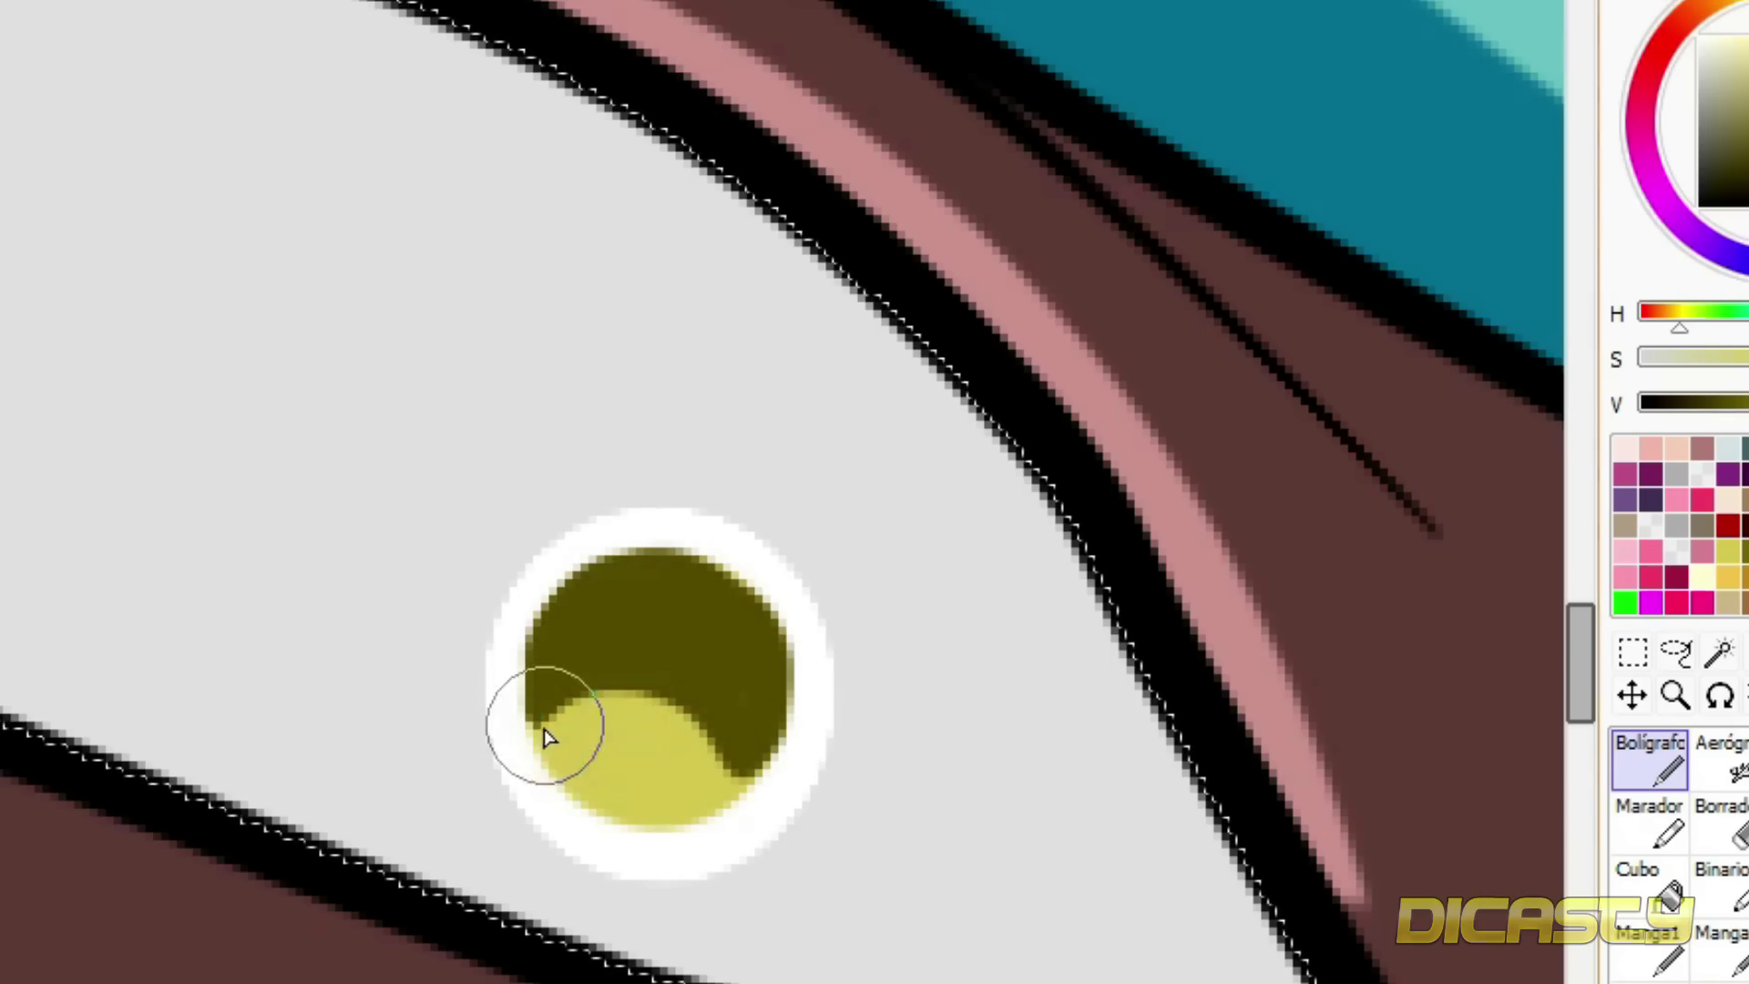
right_click(706, 641)
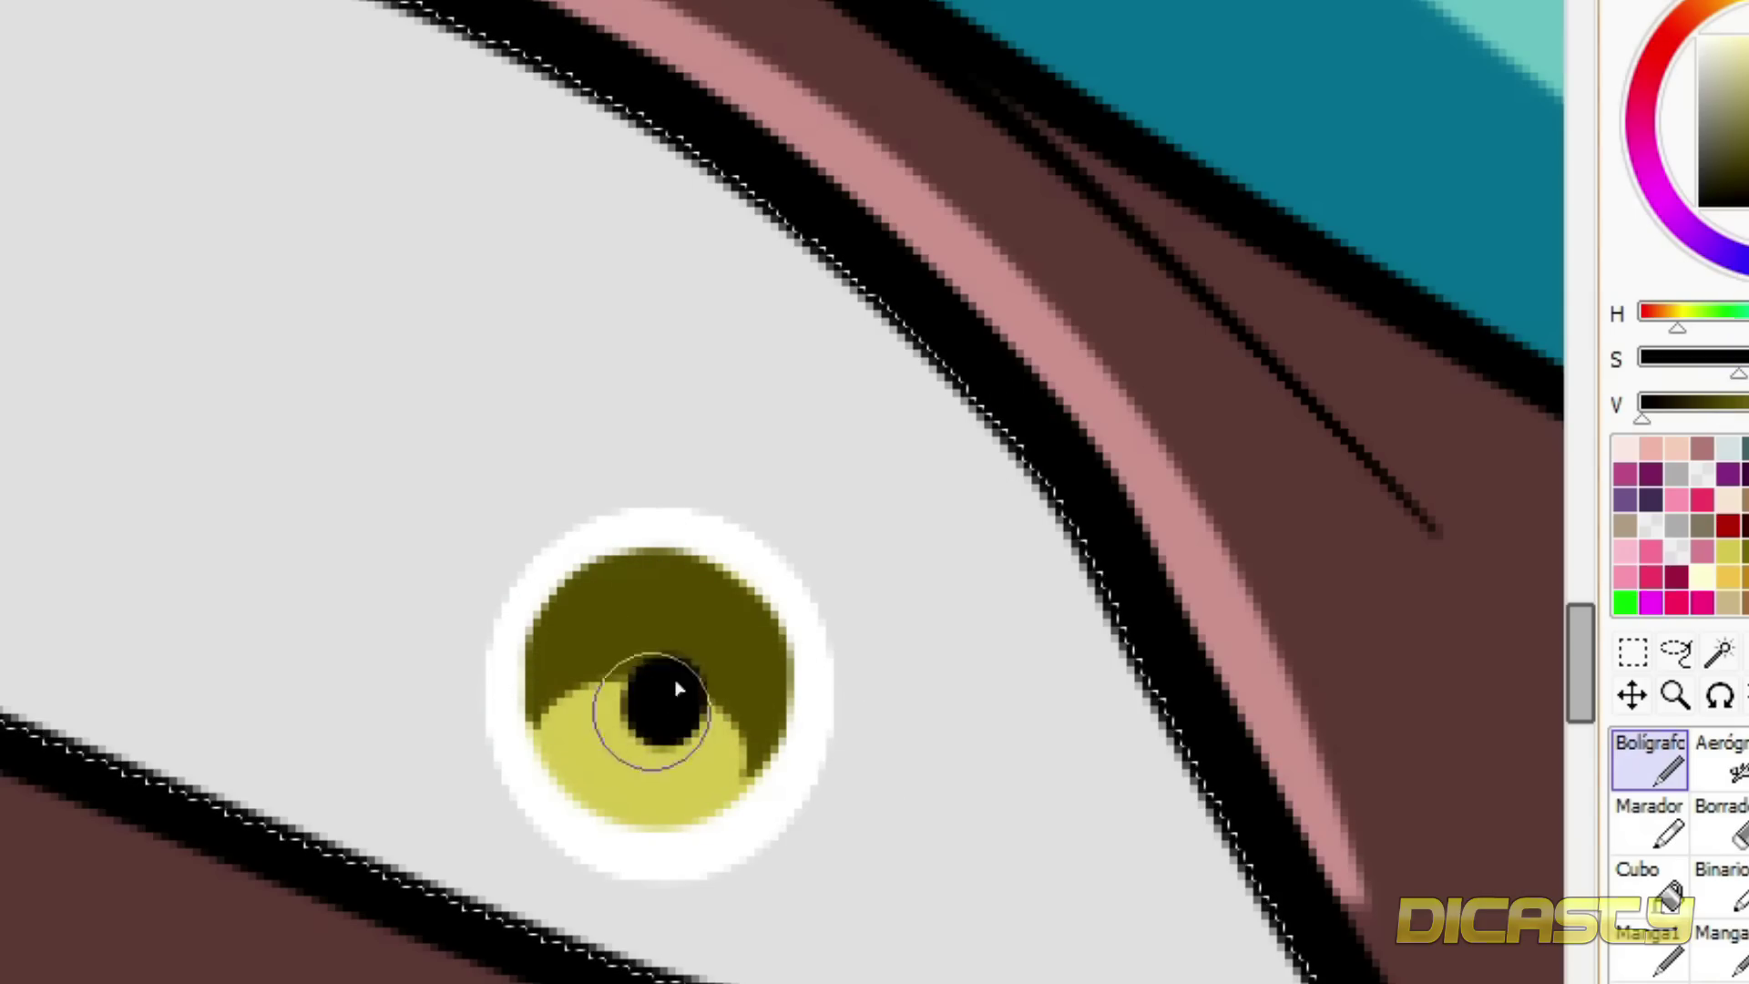
- Paint a black pupil in the larger eye's iris and add a small white glint at its upper edge
right_click(656, 852)
key(ctrl+z)
right_click(656, 964)
drag(676, 740, 680, 706)
right_click(658, 856)
drag(594, 628, 609, 630)
scroll(620, 637, down, 5)
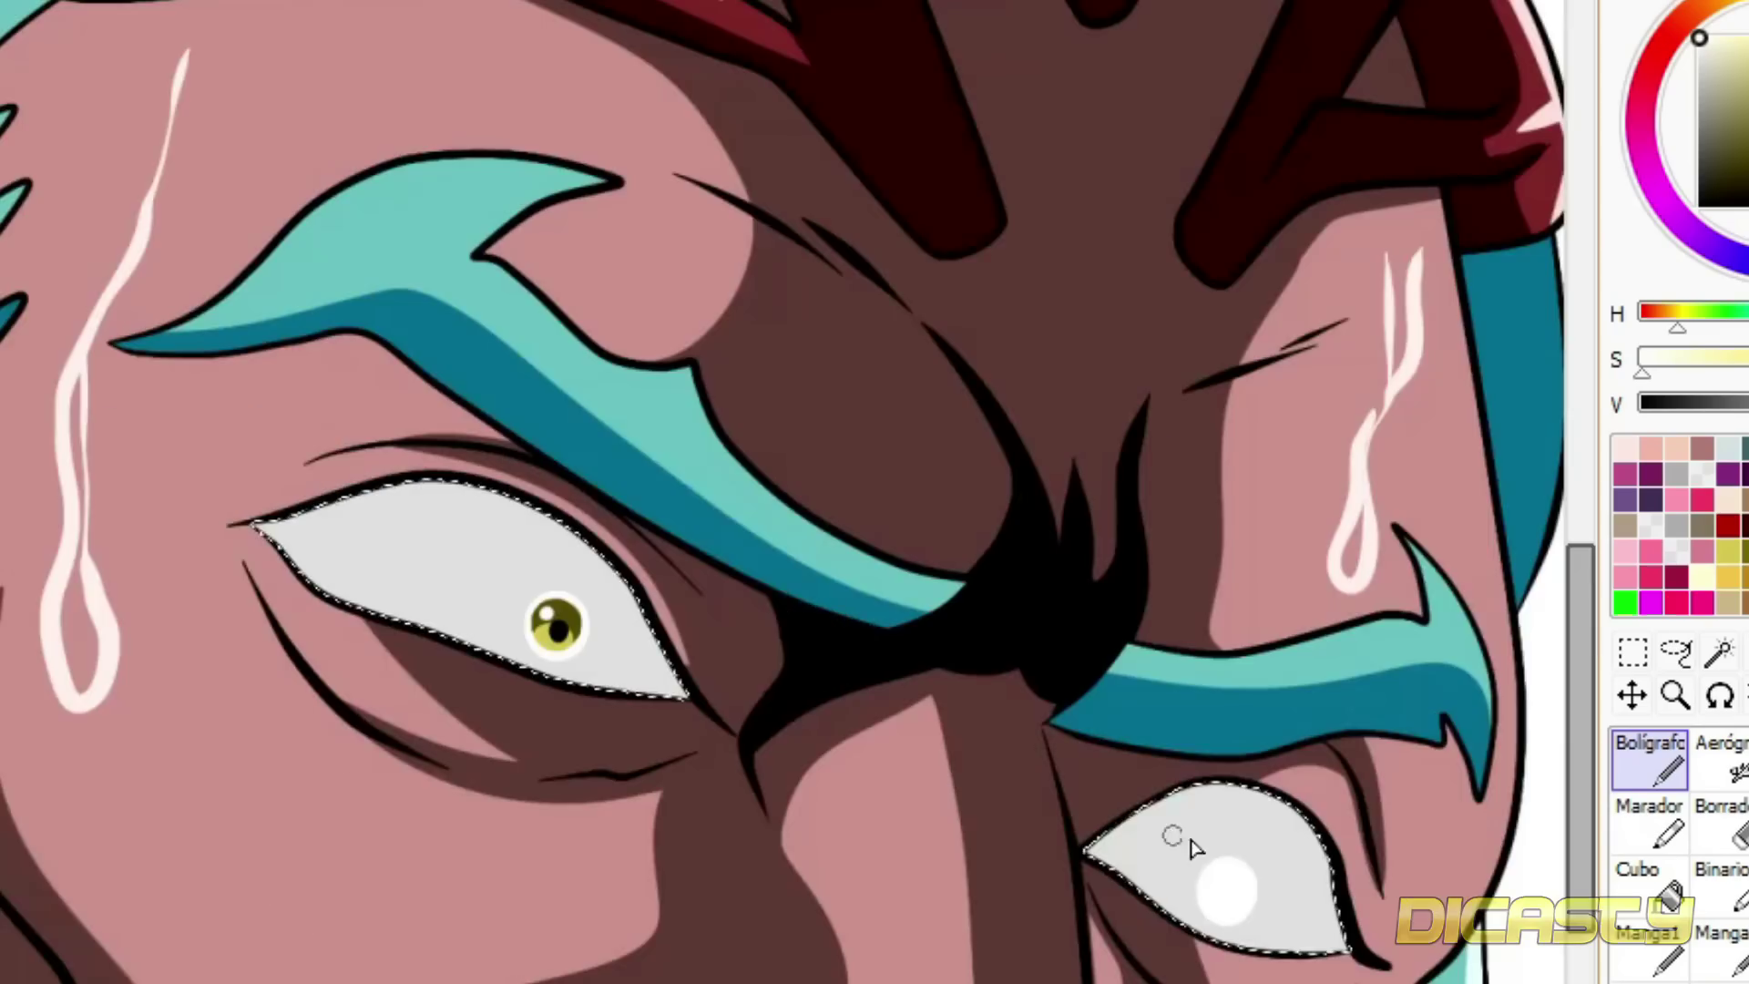
- Paint the smaller eye's iris inside its white circle in dark olive with a yellow lower part, using sampled colors
scroll(619, 641, up, 2)
right_click(506, 638)
scroll(508, 644, down, 2)
scroll(1202, 906, up, 5)
mouse_move(1036, 706)
mouse_down()
mouse_move(1015, 688)
mouse_move(971, 710)
mouse_move(931, 833)
mouse_up()
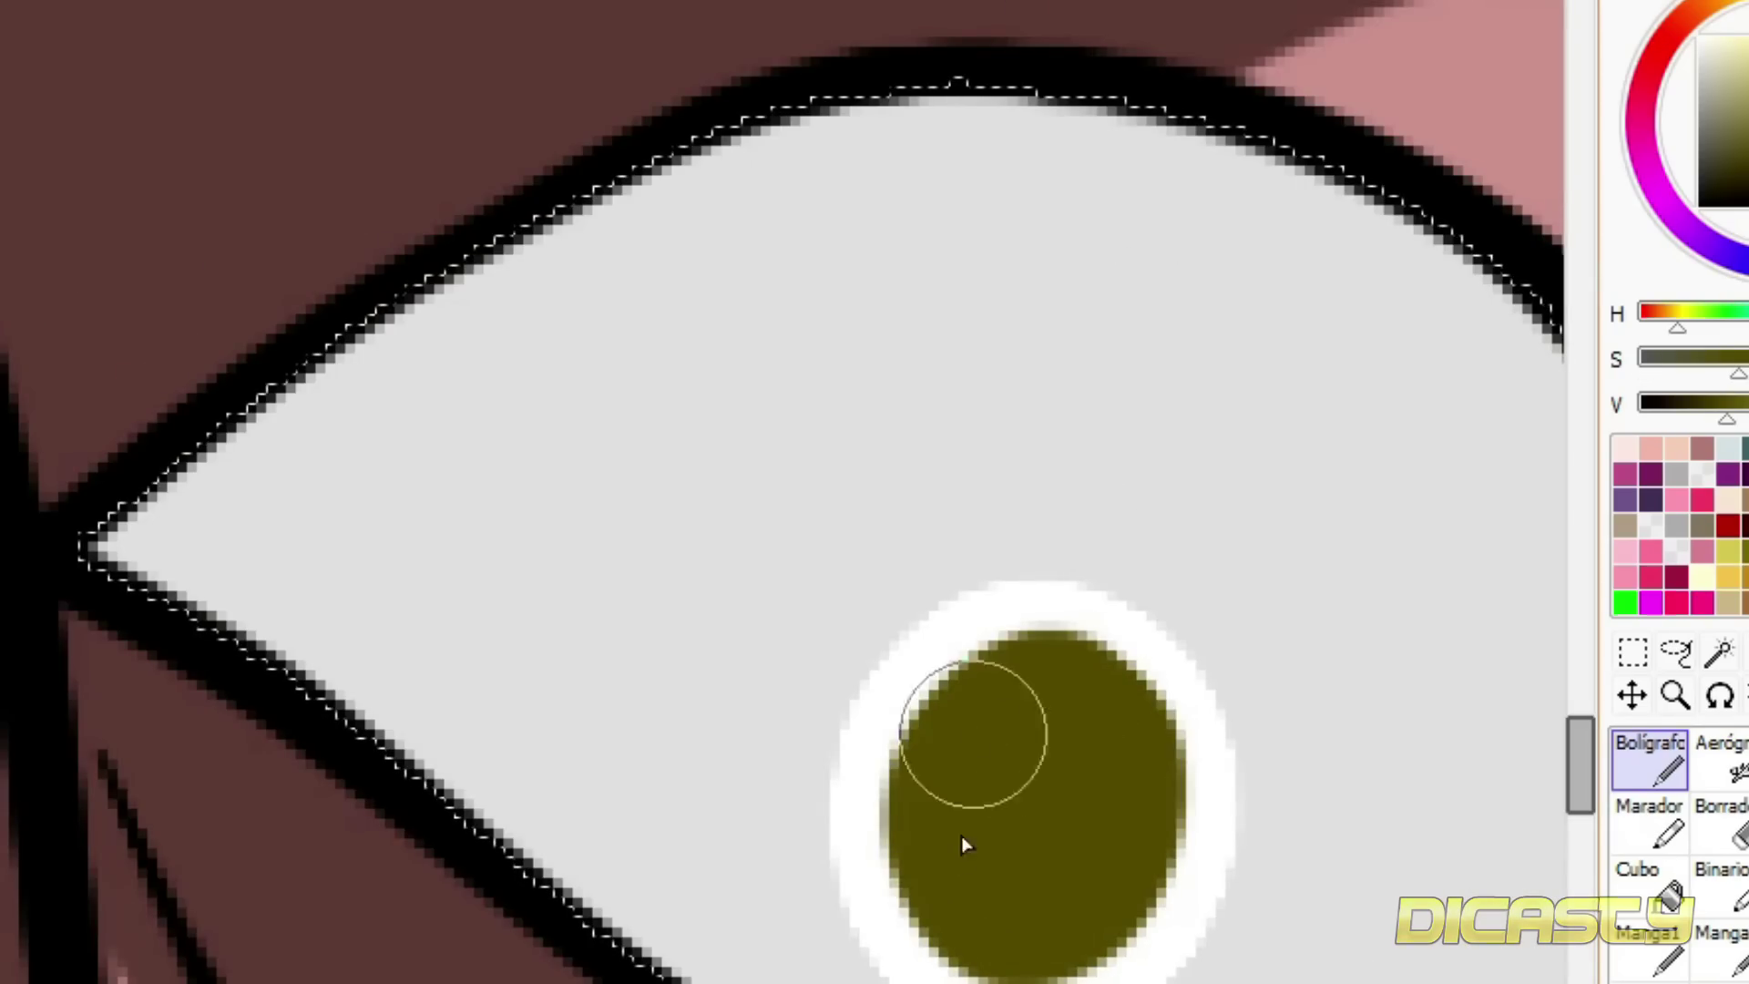
scroll(960, 835, down, 4)
right_click(80, 472)
scroll(937, 847, up, 2)
scroll(1040, 864, up, 4)
mouse_move(919, 819)
mouse_down()
mouse_move(948, 722)
mouse_move(1028, 865)
mouse_up()
- Add a black pupil and a small white glint to the smaller eye's iris
right_click(364, 911)
mouse_move(1060, 806)
mouse_down()
mouse_move(1057, 714)
mouse_move(1041, 784)
mouse_up()
right_click(926, 417)
drag(929, 588, 943, 571)
scroll(947, 581, down, 5)
scroll(1022, 508, up, 2)
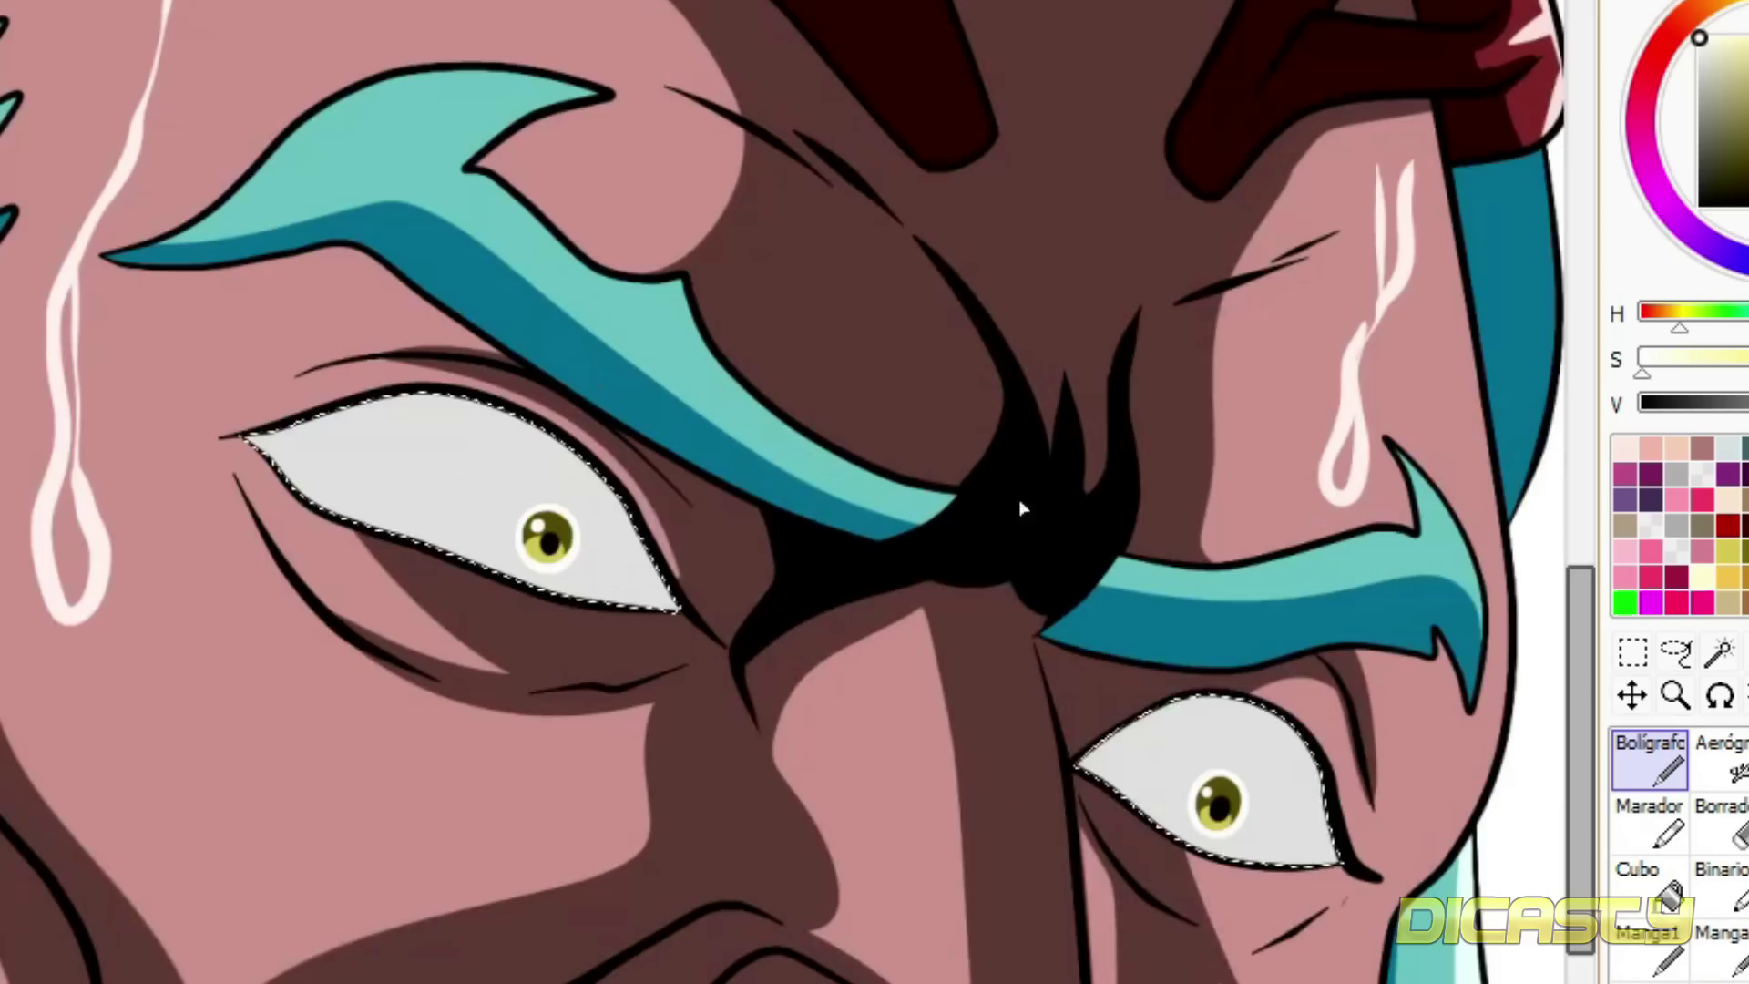
- Paint a gray shadow along the upper edge of both eye whites and clear the selection
scroll(562, 500, up, 1)
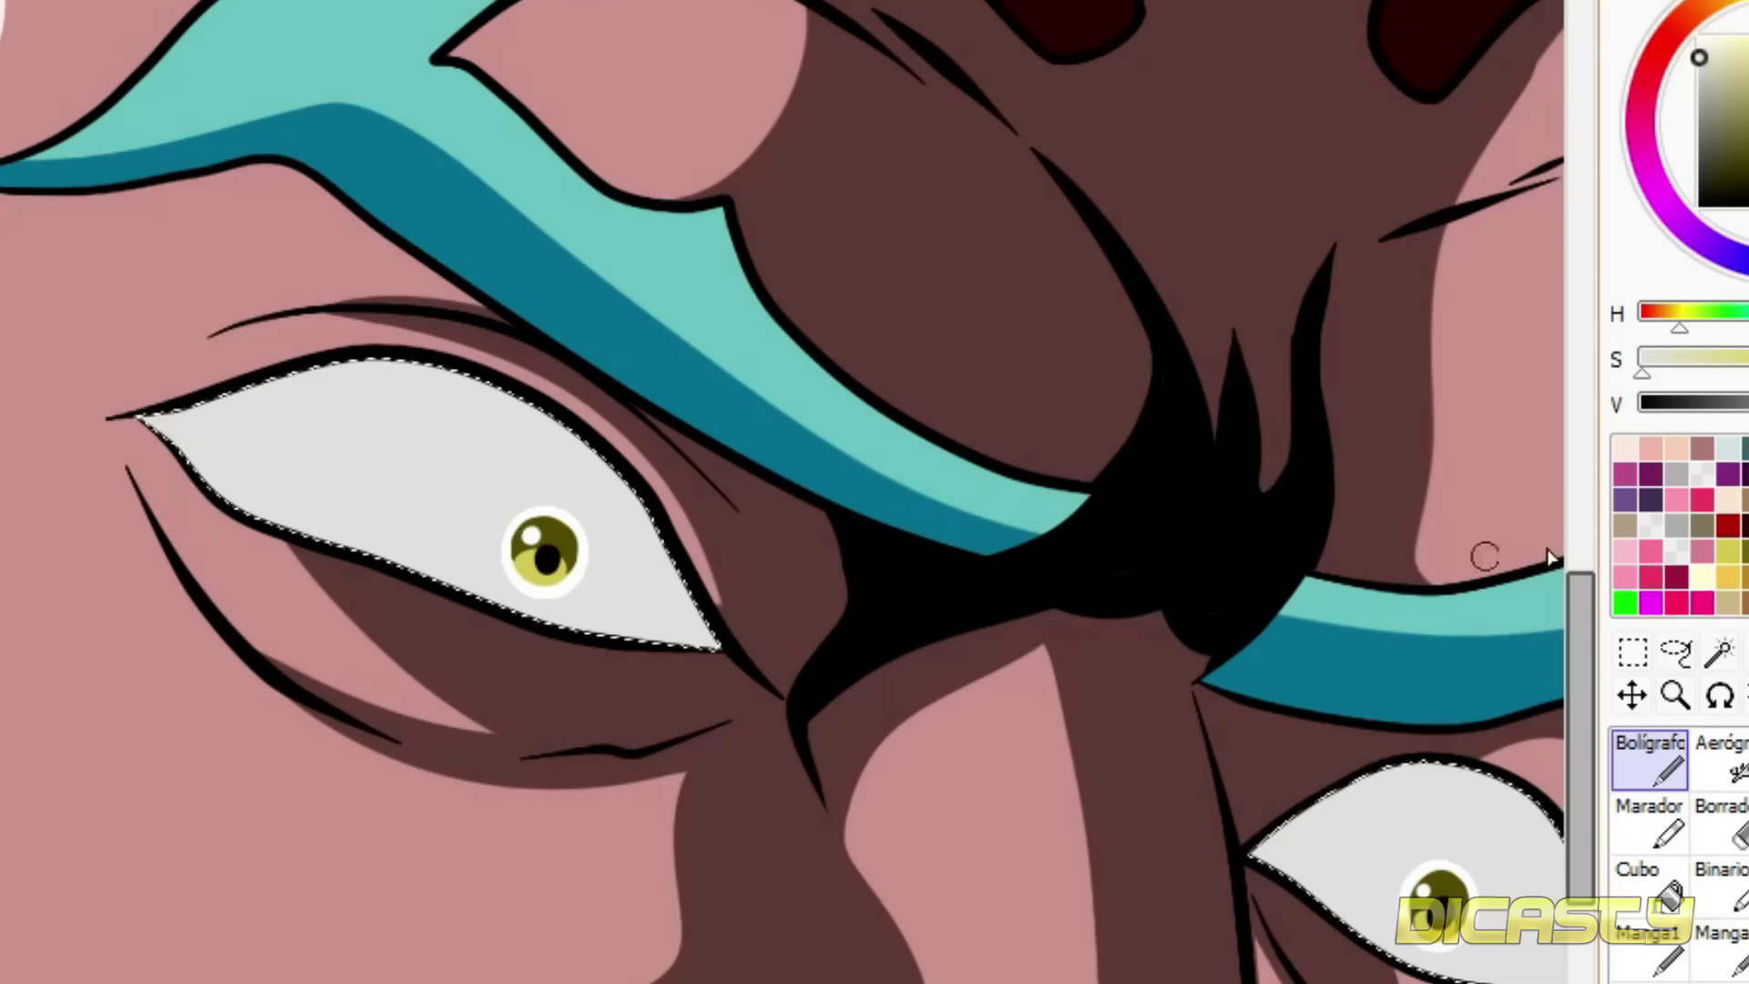
mouse_move(238, 503)
mouse_down()
mouse_move(211, 416)
mouse_move(650, 519)
mouse_up()
key(ctrl+z)
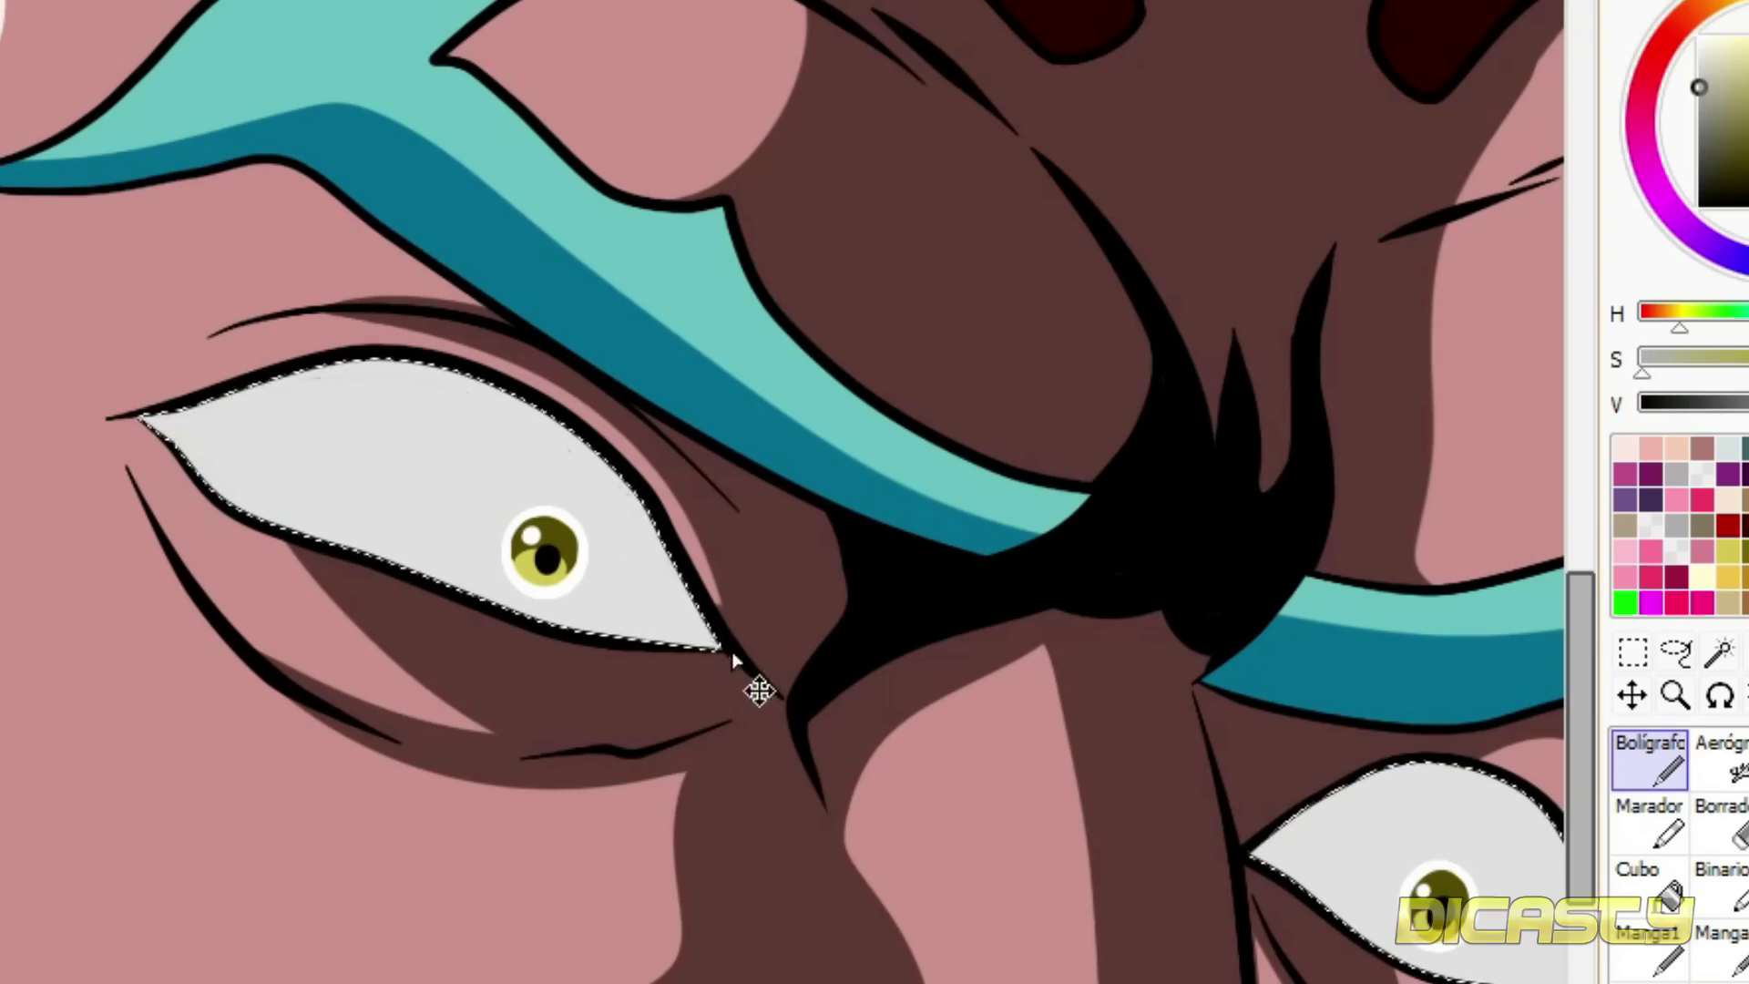
drag(733, 663, 107, 432)
scroll(808, 883, right, 3)
mouse_move(793, 863)
mouse_down()
mouse_move(1045, 775)
mouse_move(913, 788)
mouse_move(1184, 965)
mouse_up()
scroll(961, 836, down, 4)
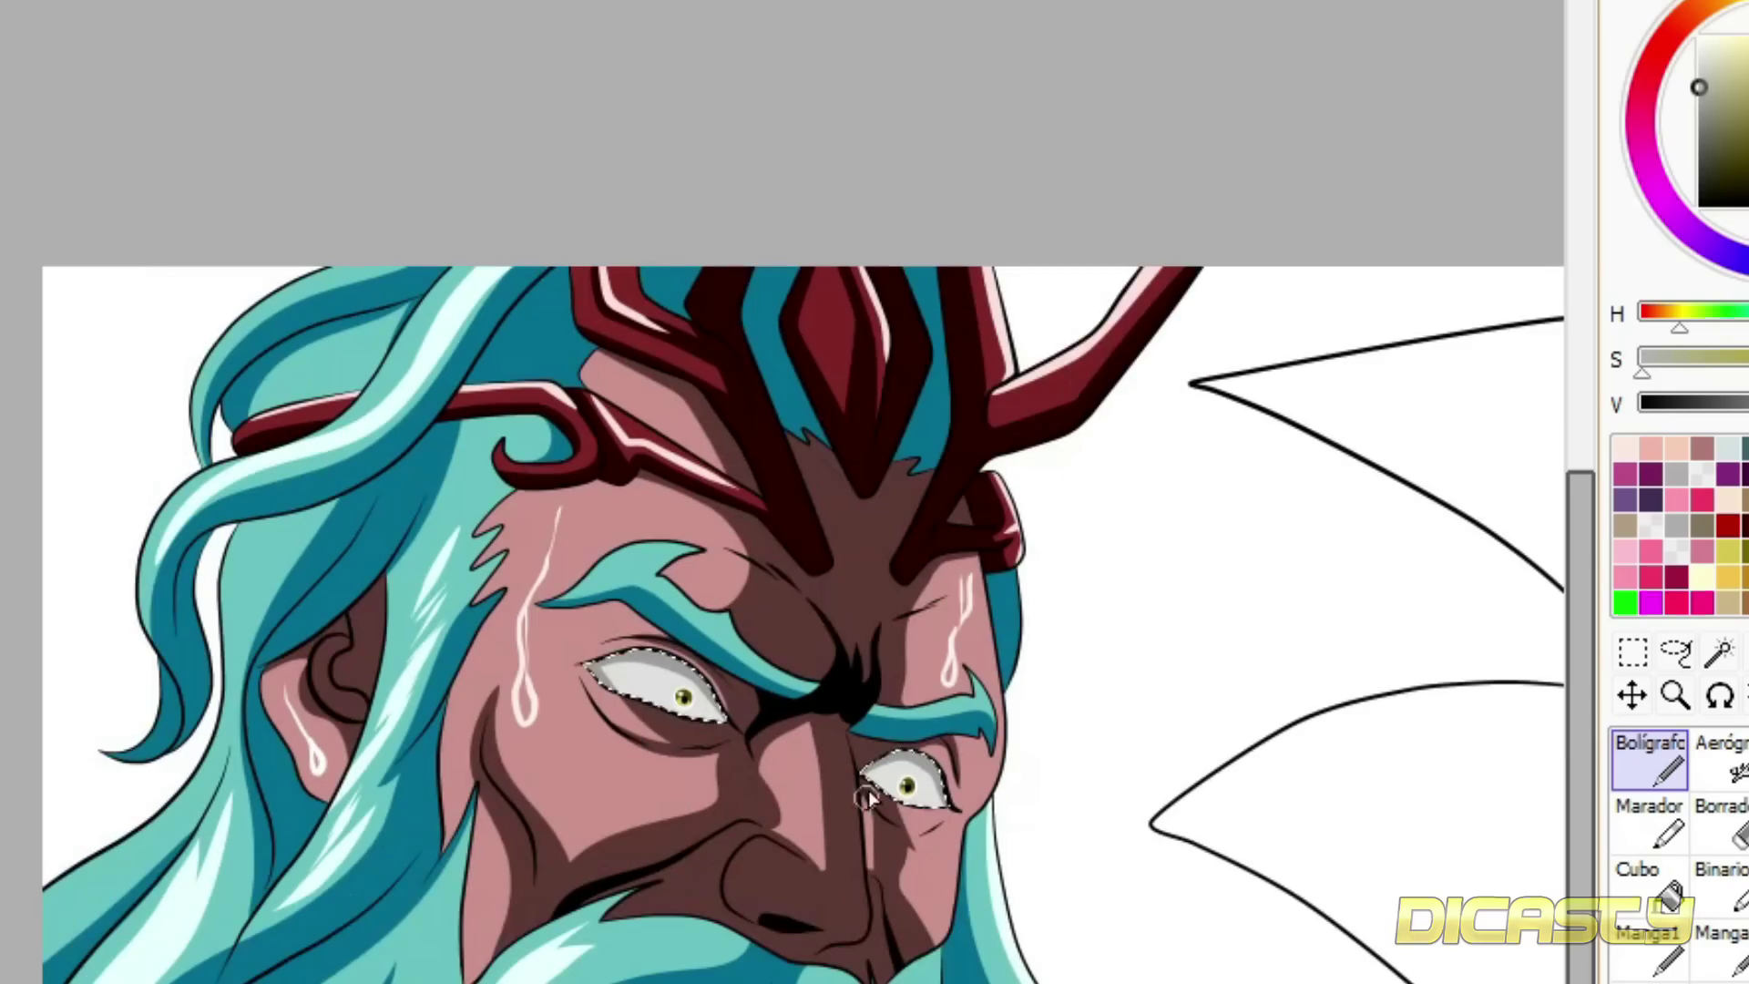
scroll(417, 466, up, 3)
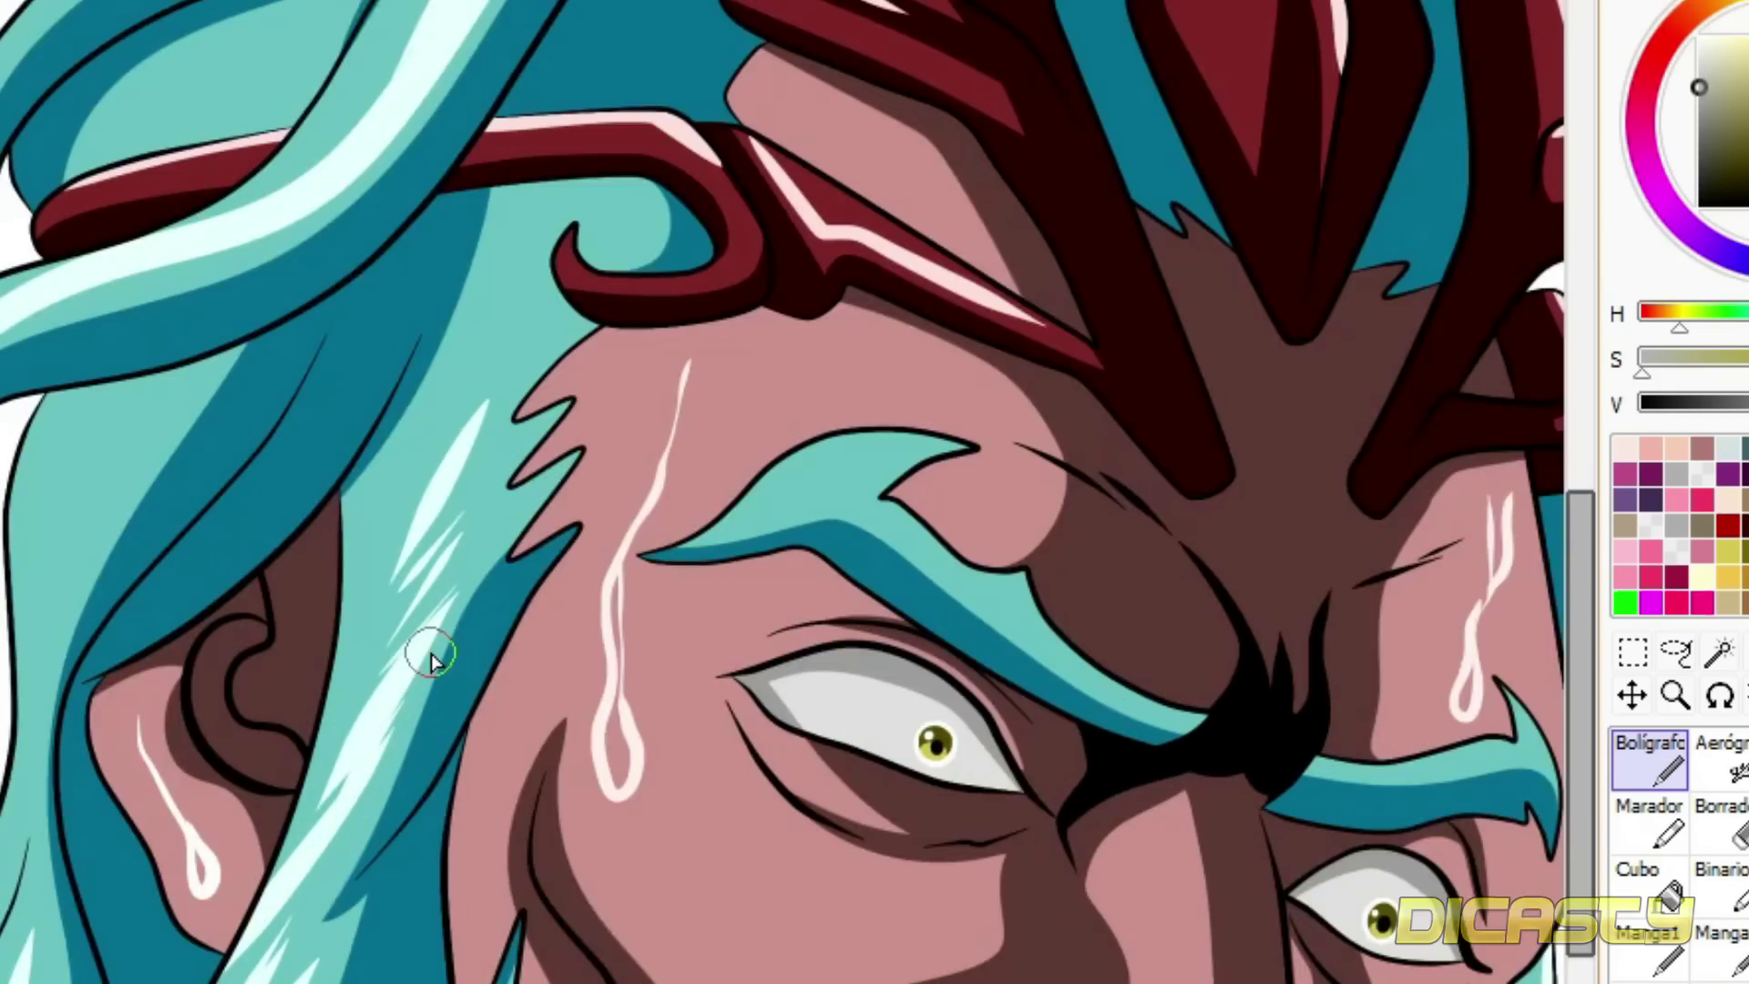
- Adjust an outline point on the line art and select the large pointed shapes behind the head with the Magic Wand
scroll(431, 663, down, 5)
click(1717, 665)
click(824, 672)
scroll(843, 363, up, 3)
click(1633, 810)
scroll(854, 732, up, 3)
drag(918, 743, 903, 759)
scroll(887, 745, down, 5)
click(1717, 647)
click(926, 494)
click(985, 334)
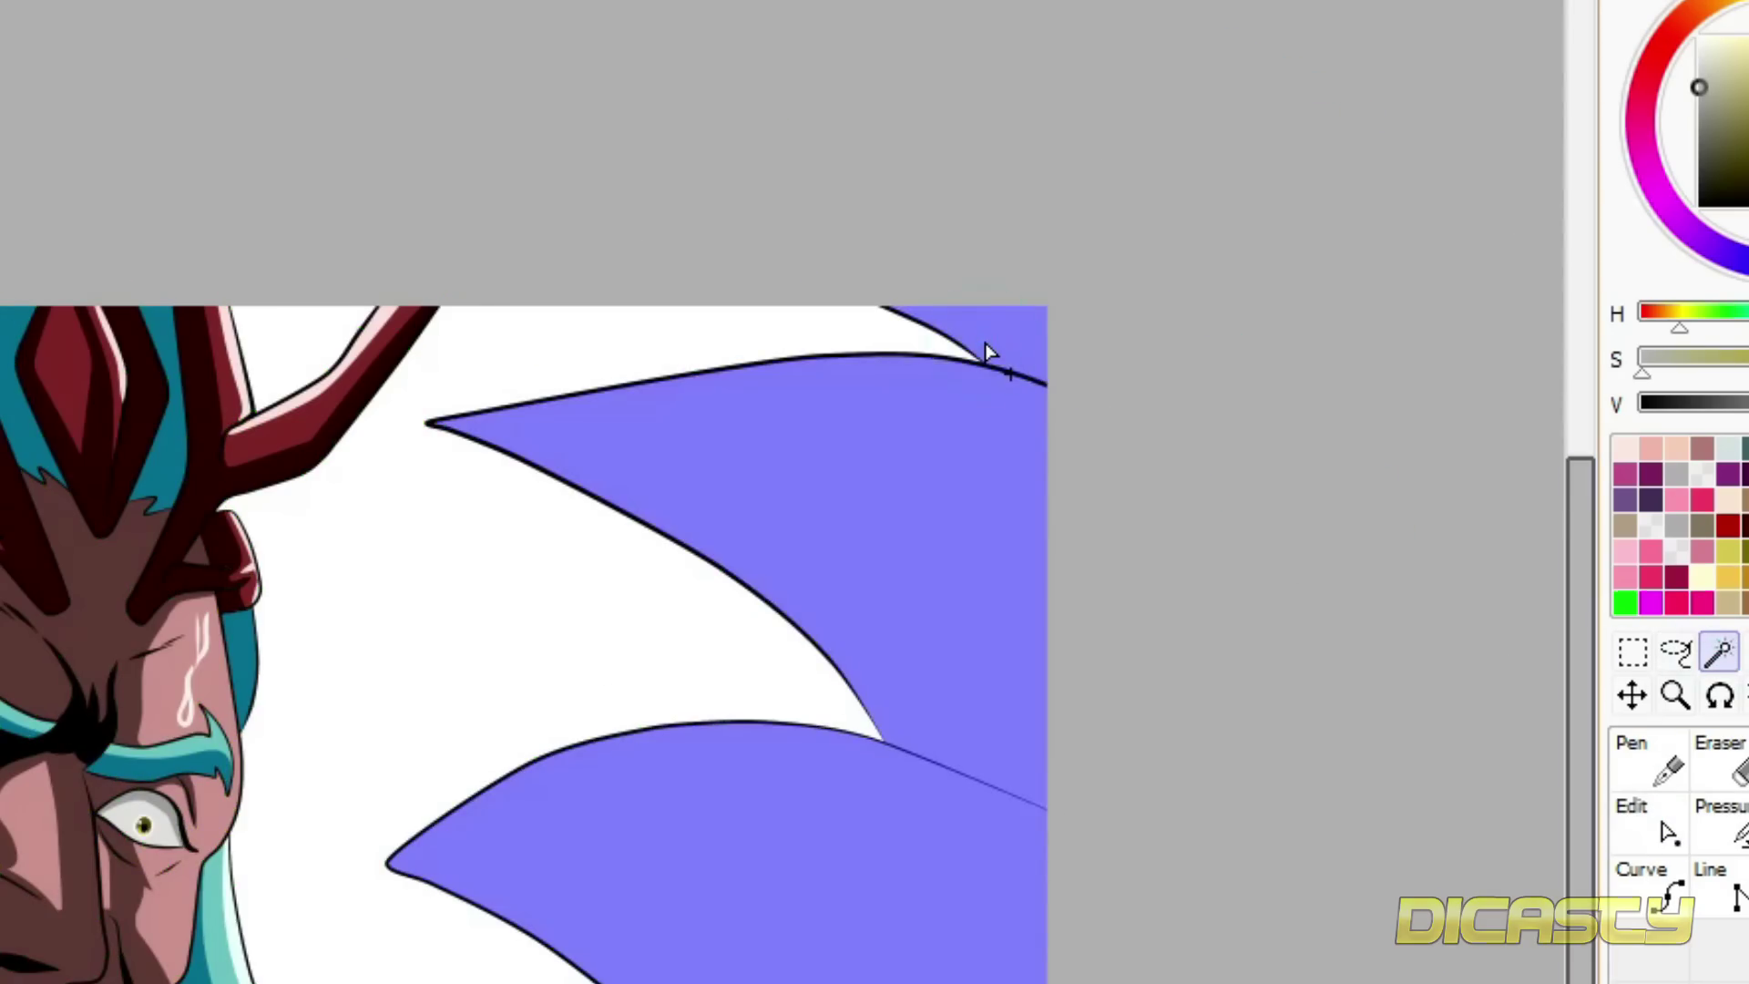
- Fill the selected pointed shapes with gray and recolor them to a lighter gray
scroll(985, 342, down, 1)
click(1650, 888)
click(839, 730)
click(990, 328)
scroll(948, 555, up, 1)
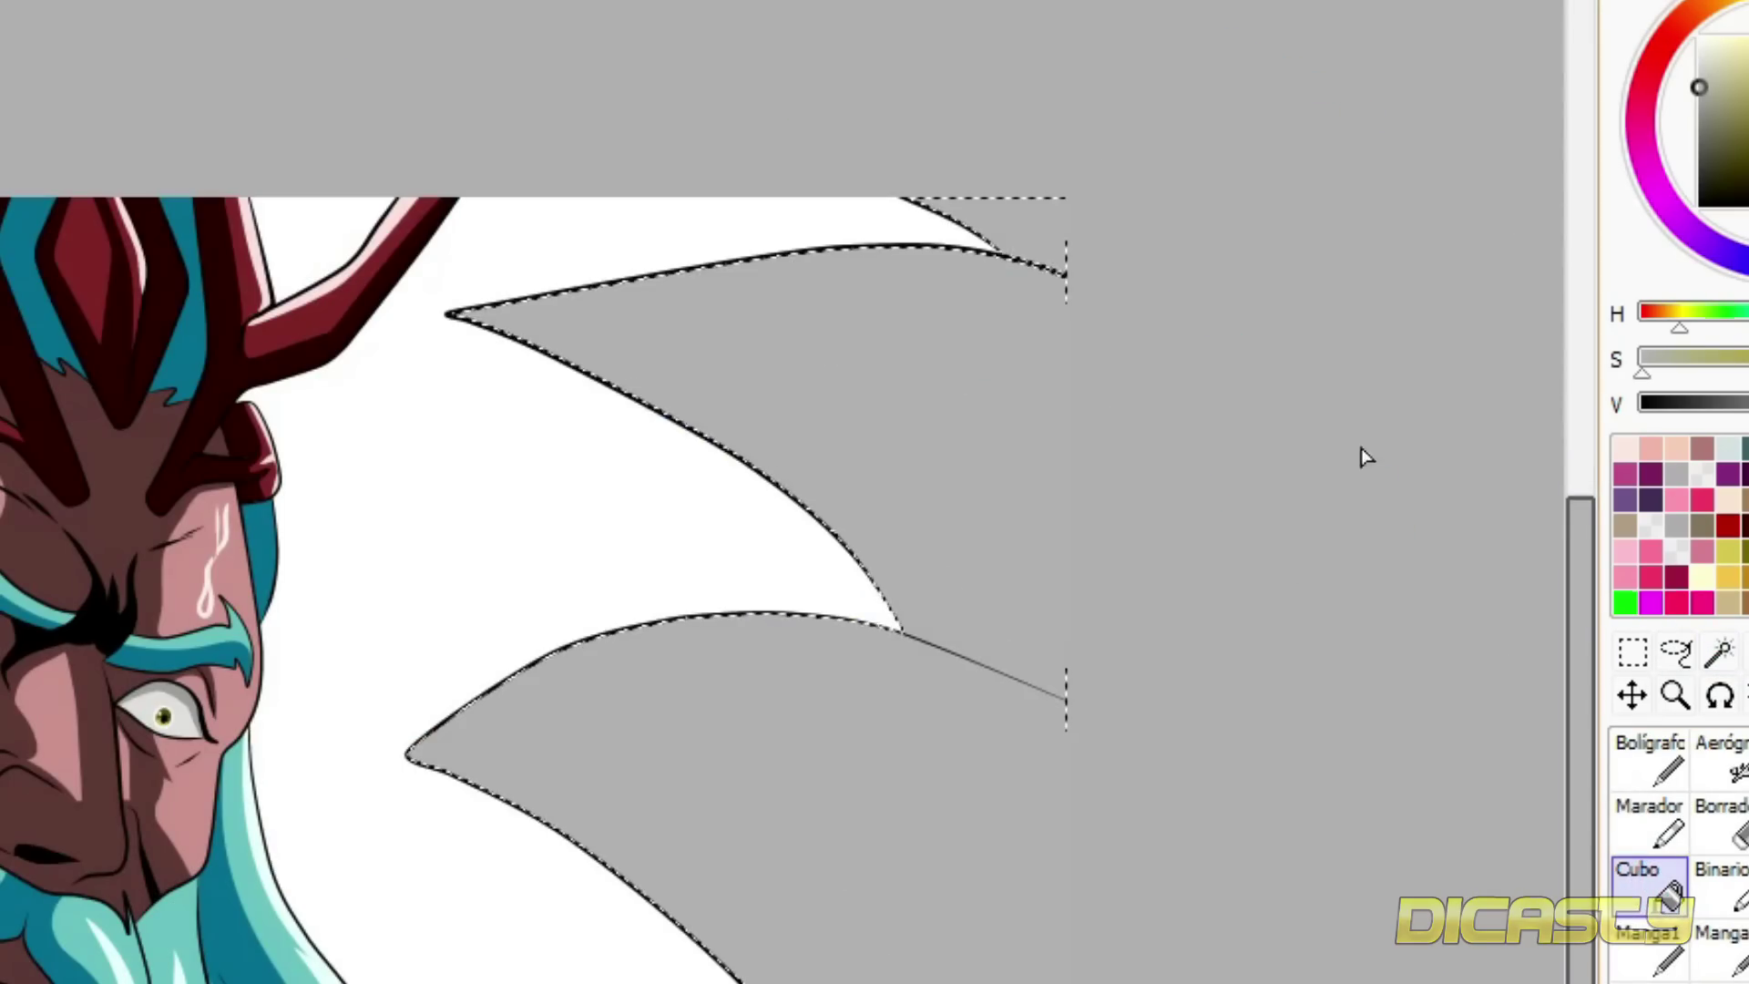
click(1699, 52)
click(862, 422)
click(1000, 225)
- Draw dark gray shadow contours with the pen on the lower and middle pointed shapes
click(1647, 772)
click(1697, 126)
scroll(890, 455, down, 2)
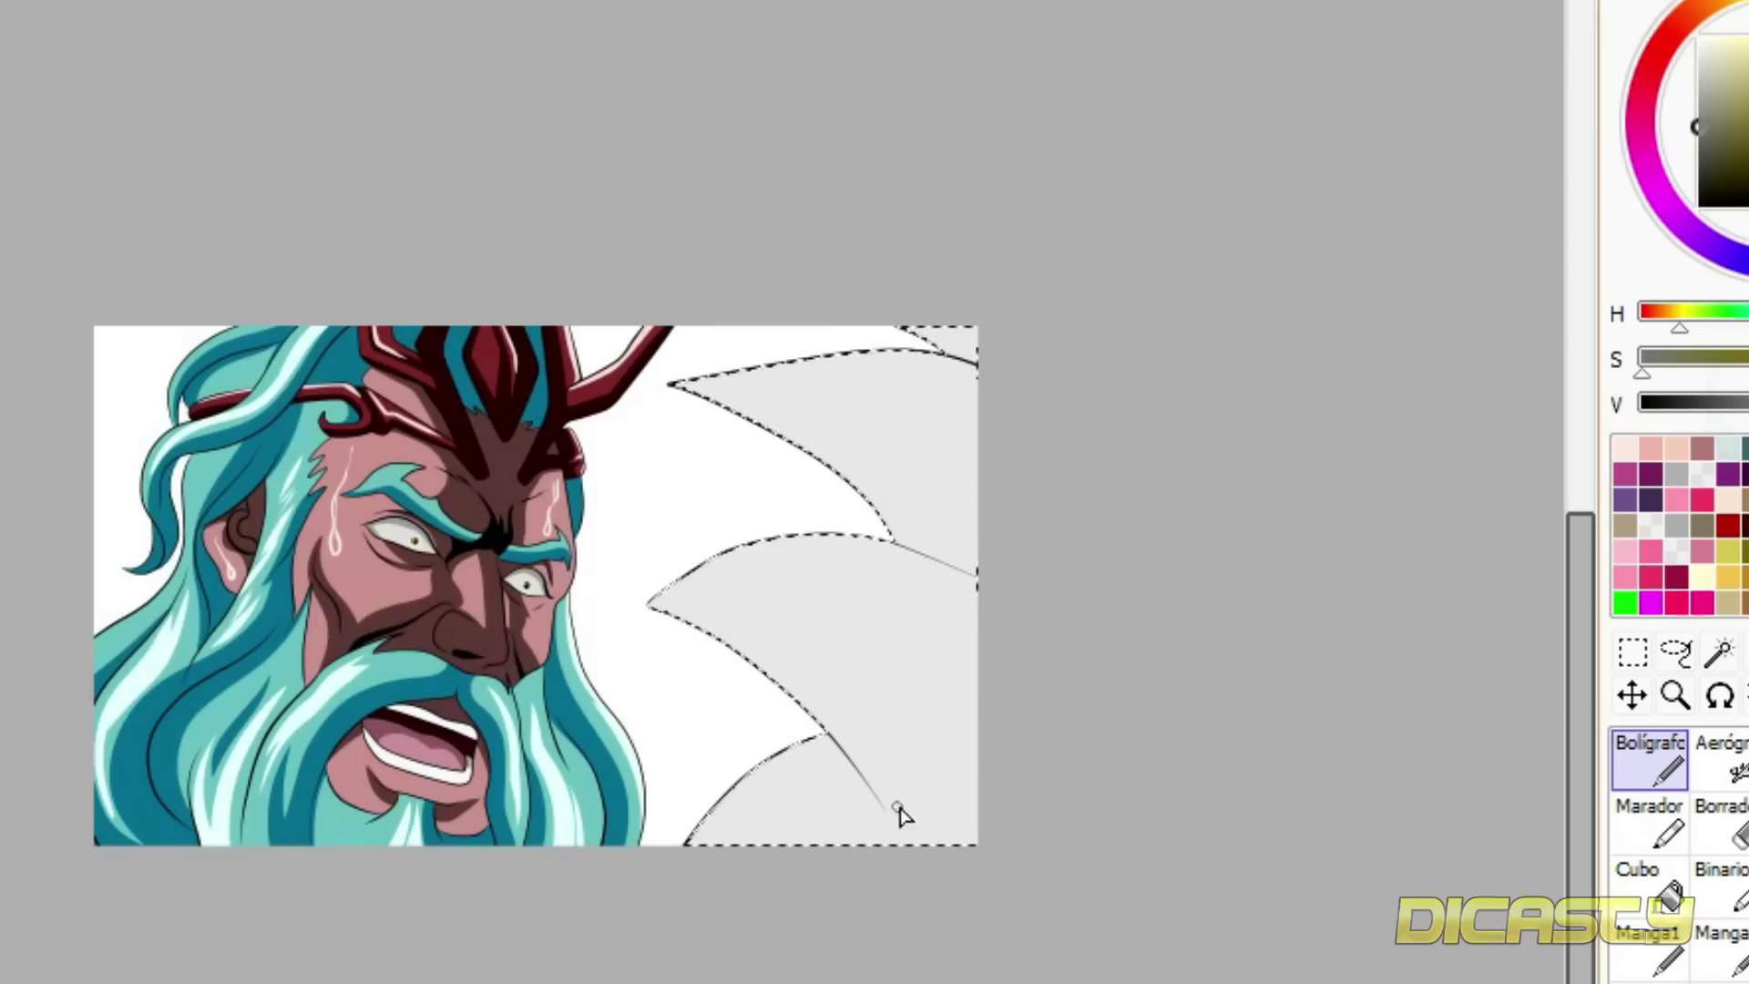
scroll(897, 813, up, 2)
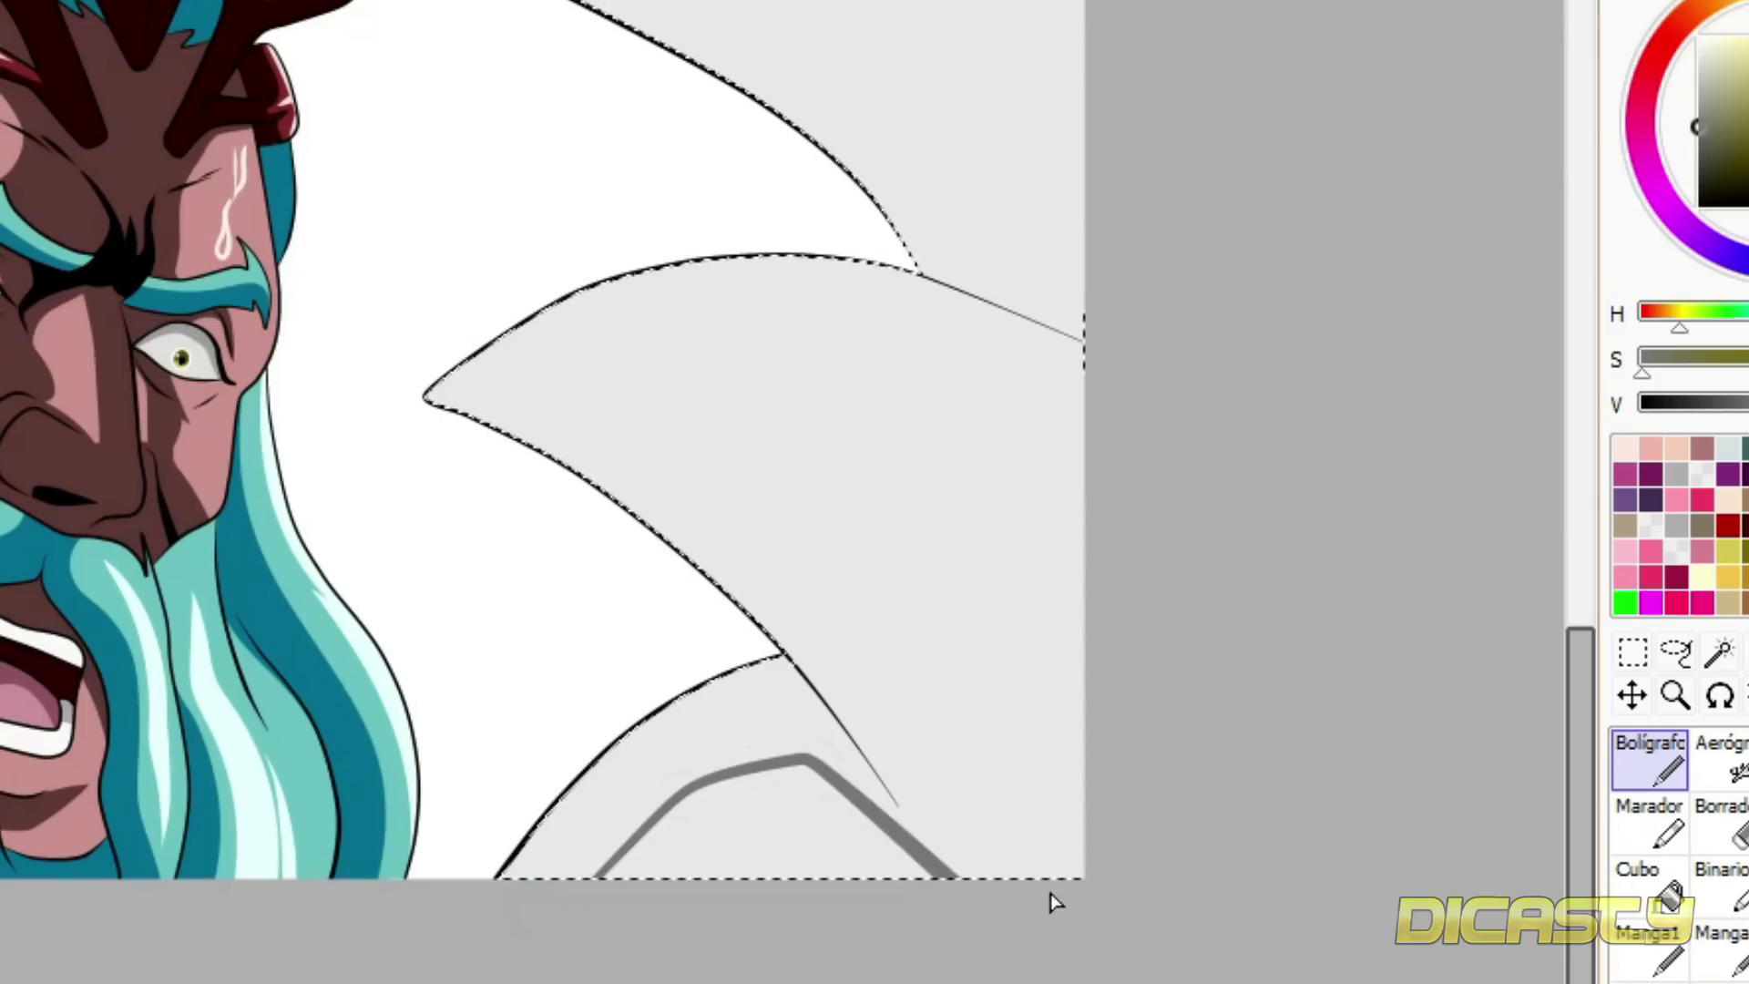
mouse_move(453, 392)
mouse_down()
mouse_move(1039, 876)
mouse_move(914, 706)
mouse_move(1056, 876)
mouse_up()
key(ctrl+z)
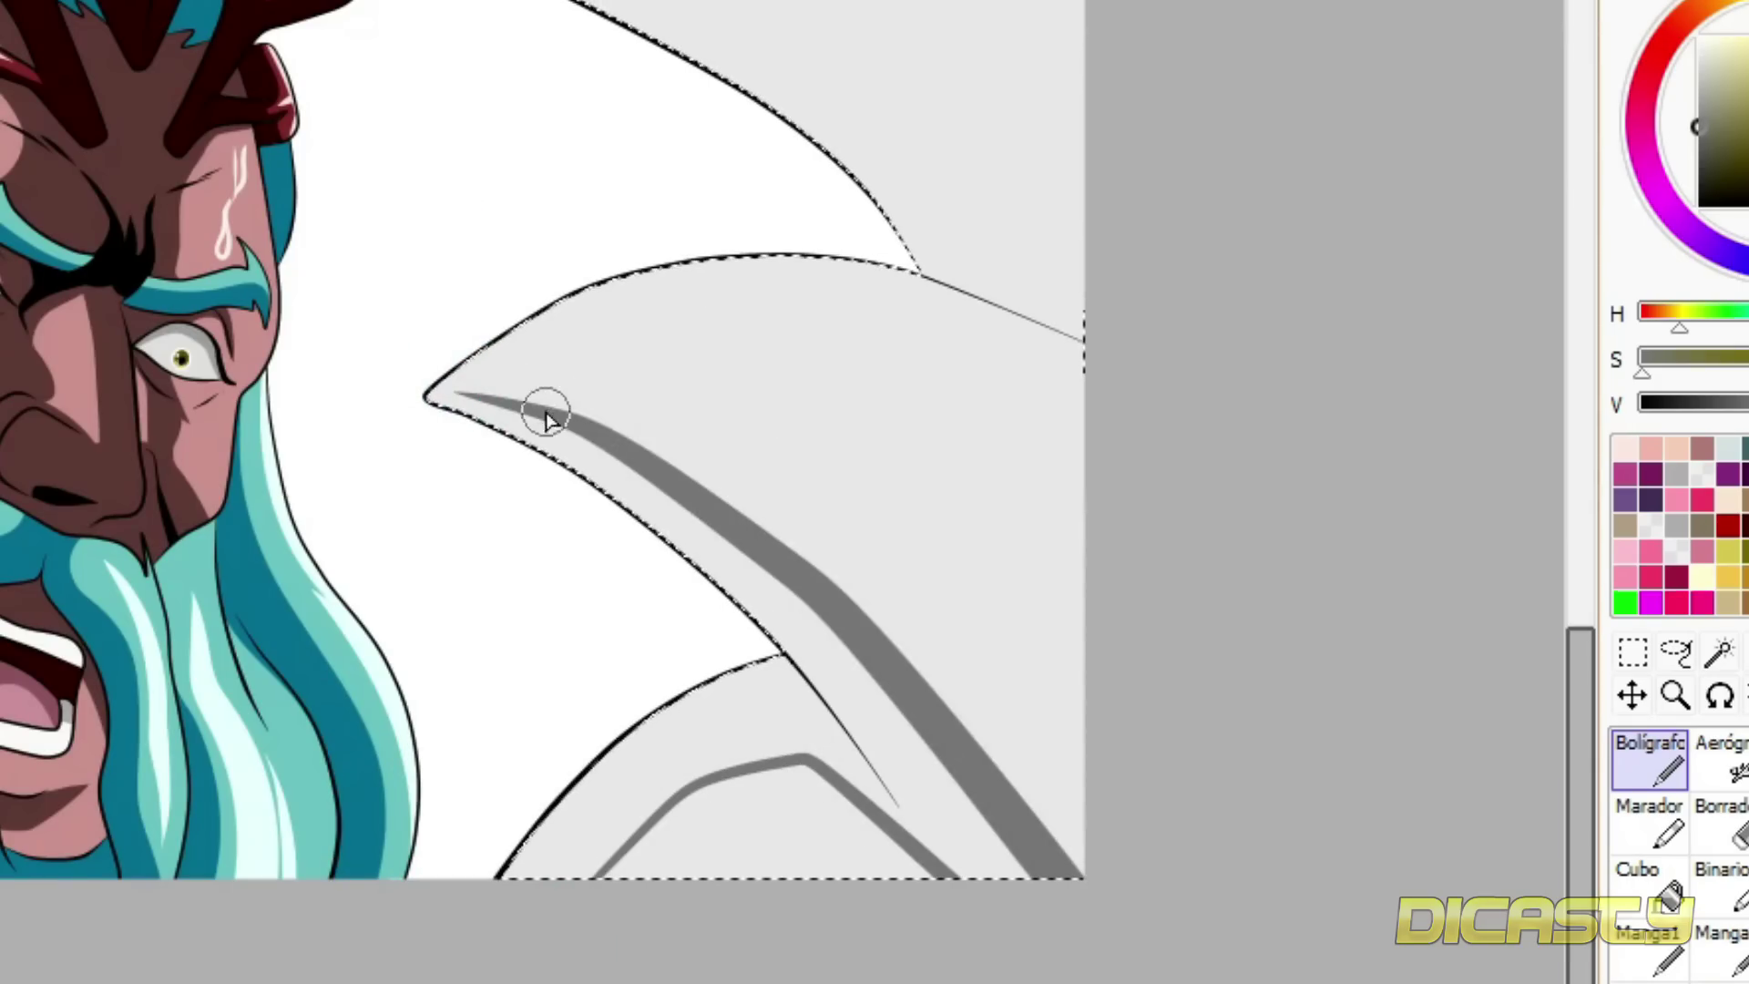
drag(546, 410, 1082, 674)
mouse_move(554, 363)
mouse_down()
mouse_move(897, 293)
mouse_move(960, 402)
mouse_move(1083, 492)
mouse_up()
key(ctrl+z)
drag(777, 332, 1084, 601)
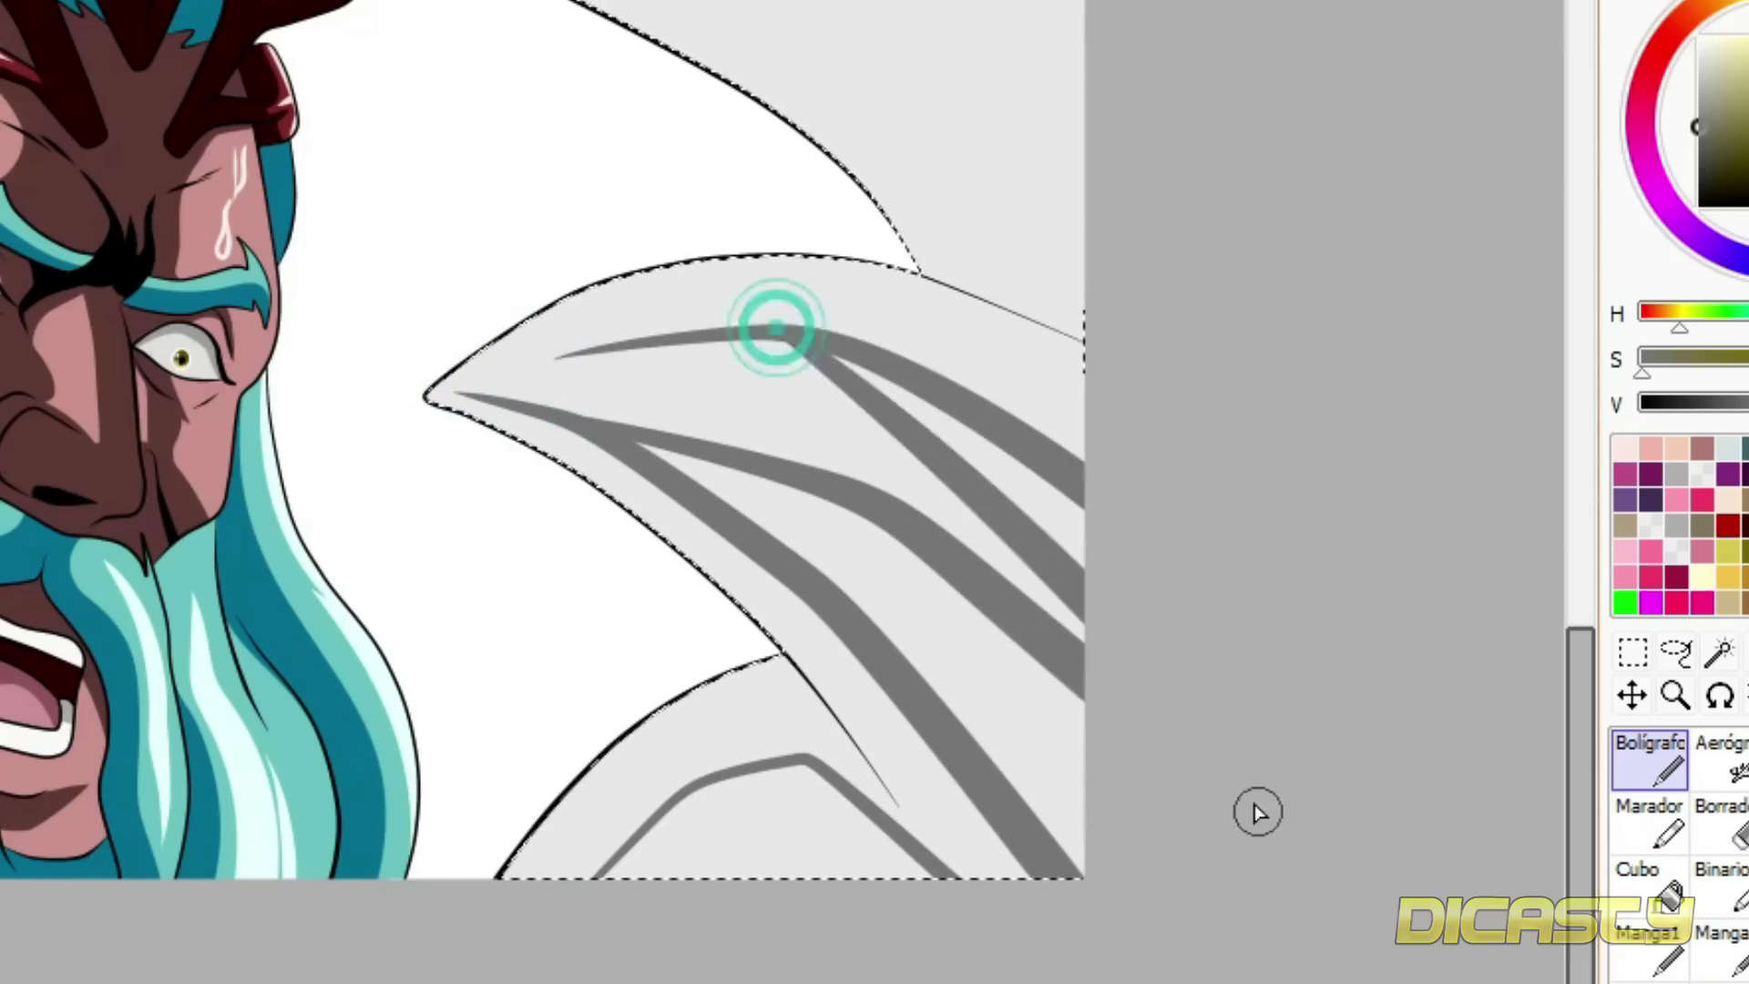
- Draw dark gray shadow contours on the upper pointed shape, redoing the strokes that miss
scroll(671, 678, up, 5)
mouse_move(565, 631)
mouse_down()
mouse_move(1023, 918)
mouse_move(1175, 817)
mouse_up()
mouse_move(617, 623)
mouse_down()
mouse_move(1353, 834)
mouse_move(830, 622)
mouse_up()
key(ctrl+z)
key(ctrl+z)
key(ctrl+z)
mouse_move(948, 469)
mouse_down()
mouse_move(1175, 604)
mouse_move(1121, 592)
mouse_up()
- Fill the areas enclosed by the shadow contours on the pointed shapes with the same dark gray
click(1653, 870)
click(1039, 668)
click(1020, 833)
click(1073, 515)
drag(1585, 724, 1584, 940)
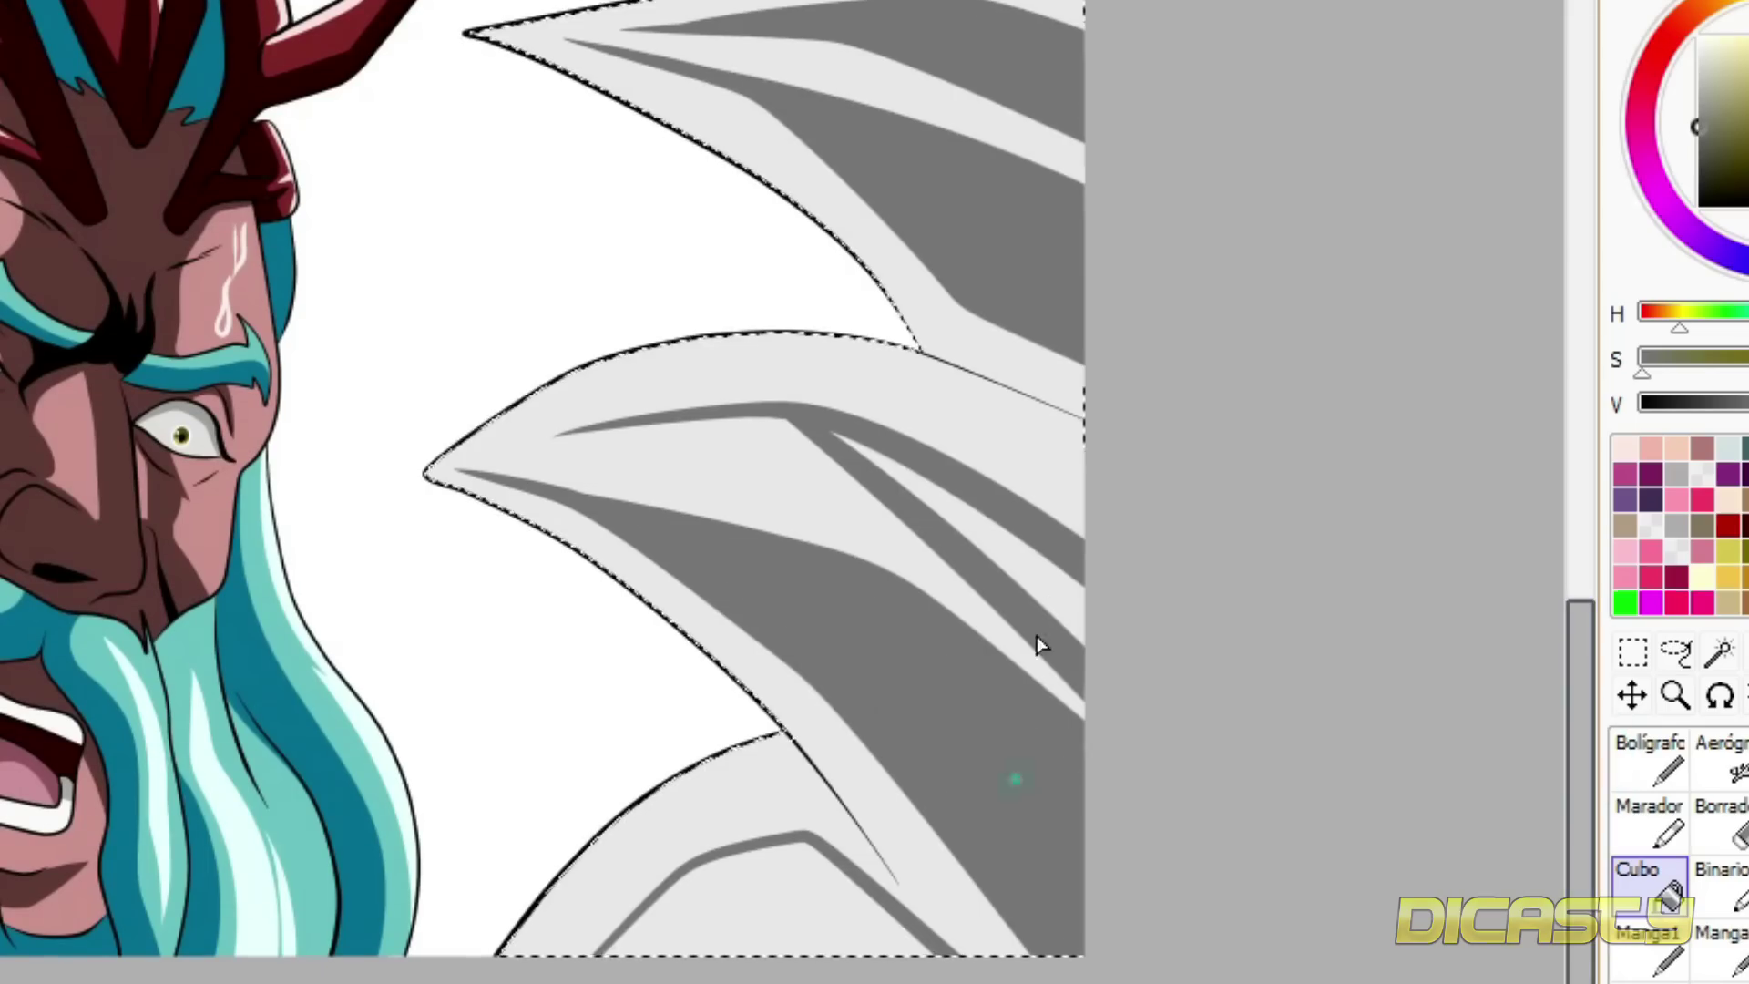
click(1040, 602)
click(802, 893)
- Paint darker gray shadow strokes with the pen along the shaded areas of the lower and middle pointed shapes, redoing the ones that miss
click(1692, 405)
key(n)
drag(524, 492, 1077, 952)
key(ctrl+z)
drag(582, 507, 1075, 955)
mouse_move(627, 913)
mouse_down()
mouse_move(802, 828)
mouse_move(939, 885)
mouse_move(792, 824)
mouse_move(1020, 954)
mouse_up()
key(ctrl+z)
drag(785, 414, 1308, 937)
- Trim the lower shadow stroke on the upper pointed shape with medium gray and add darker gray strokes along its shaded edges
drag(1573, 816, 1572, 617)
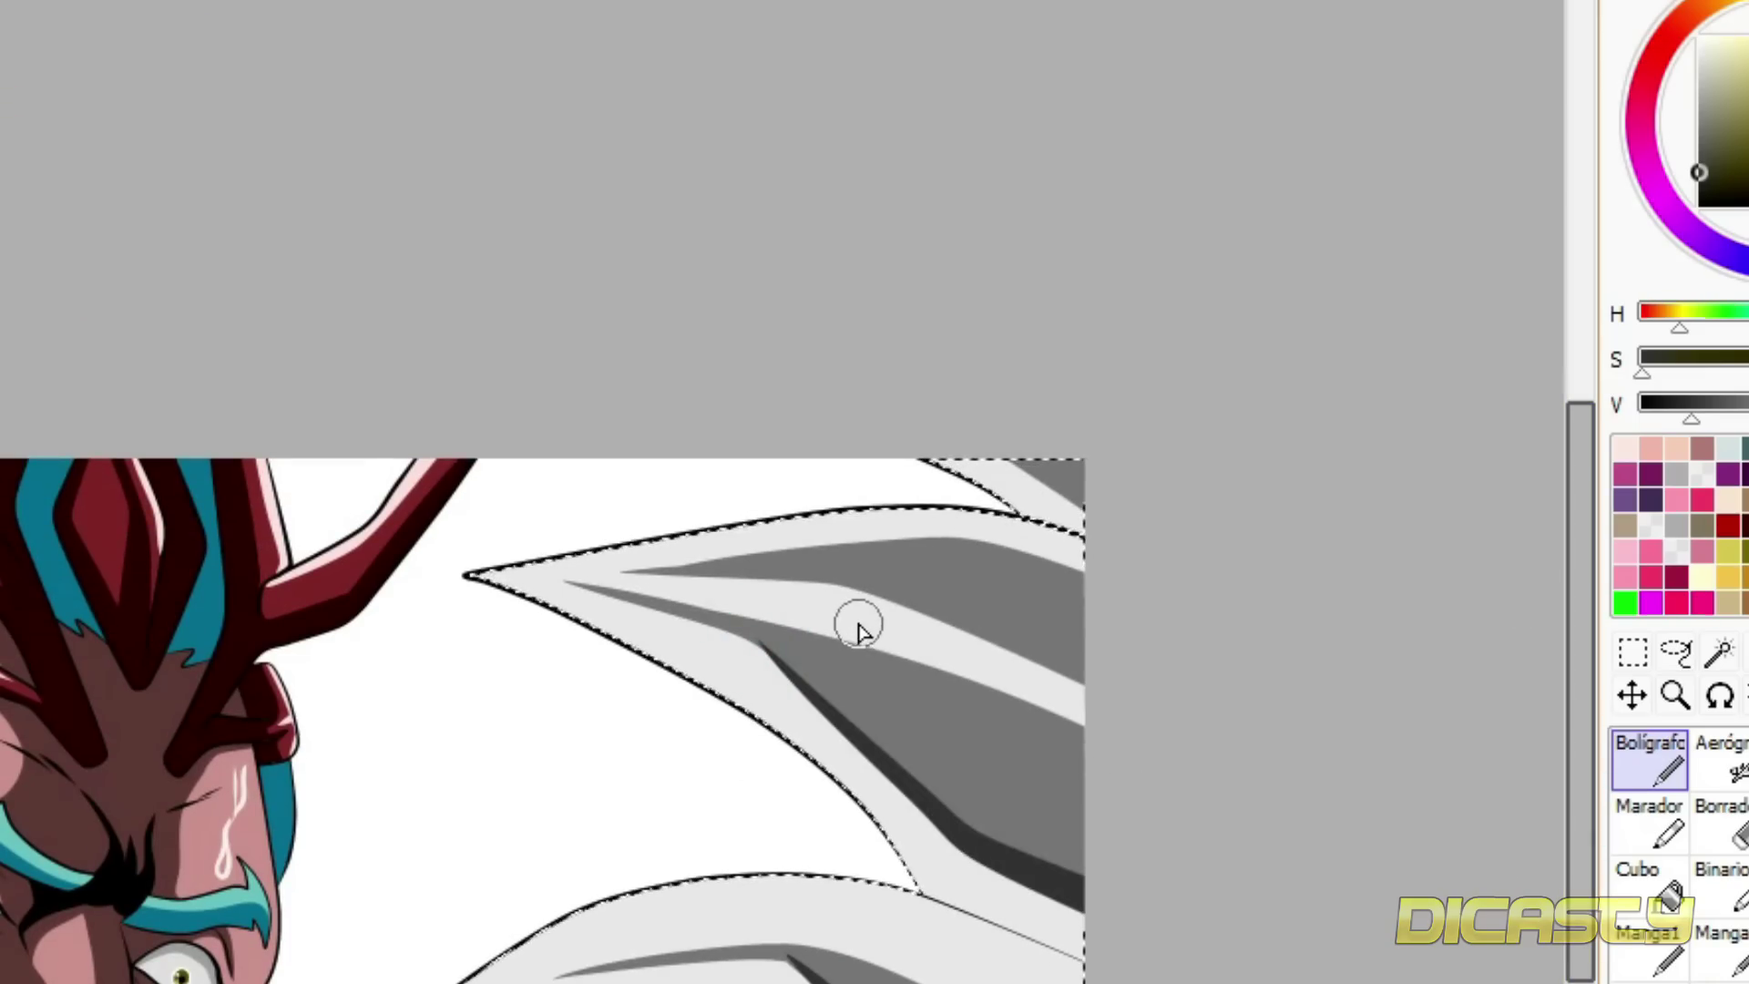
drag(738, 622, 973, 790)
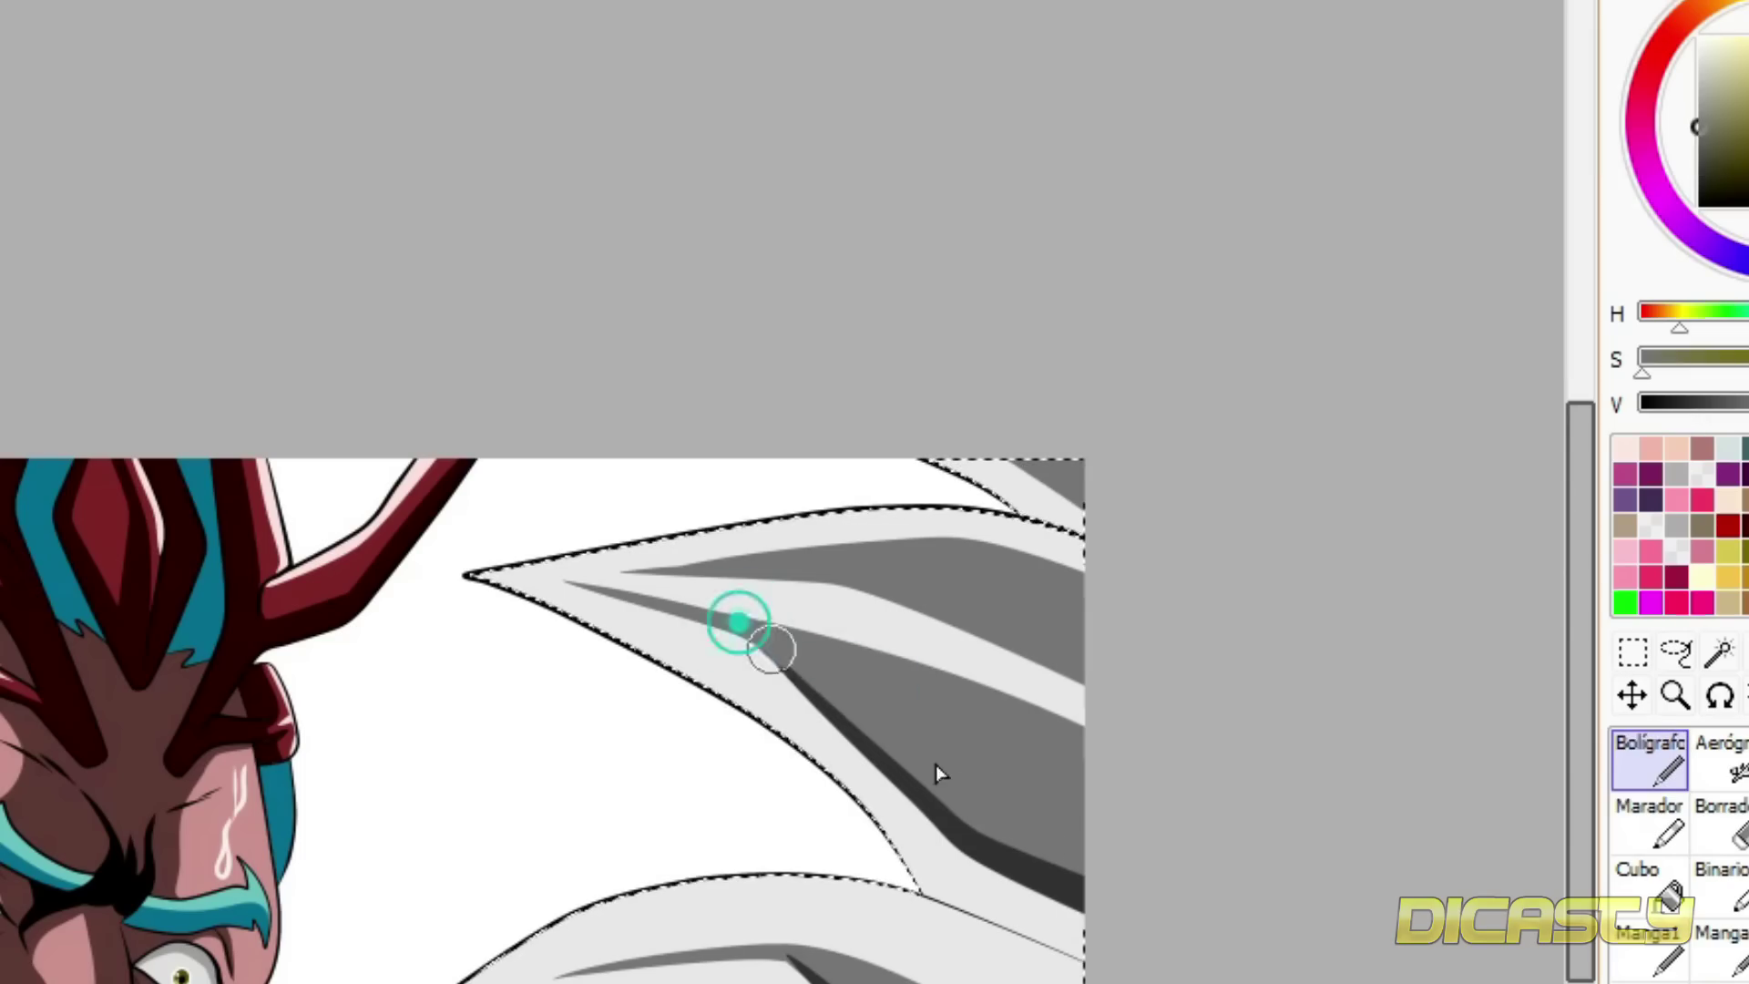
right_click(947, 811)
drag(793, 612, 1084, 707)
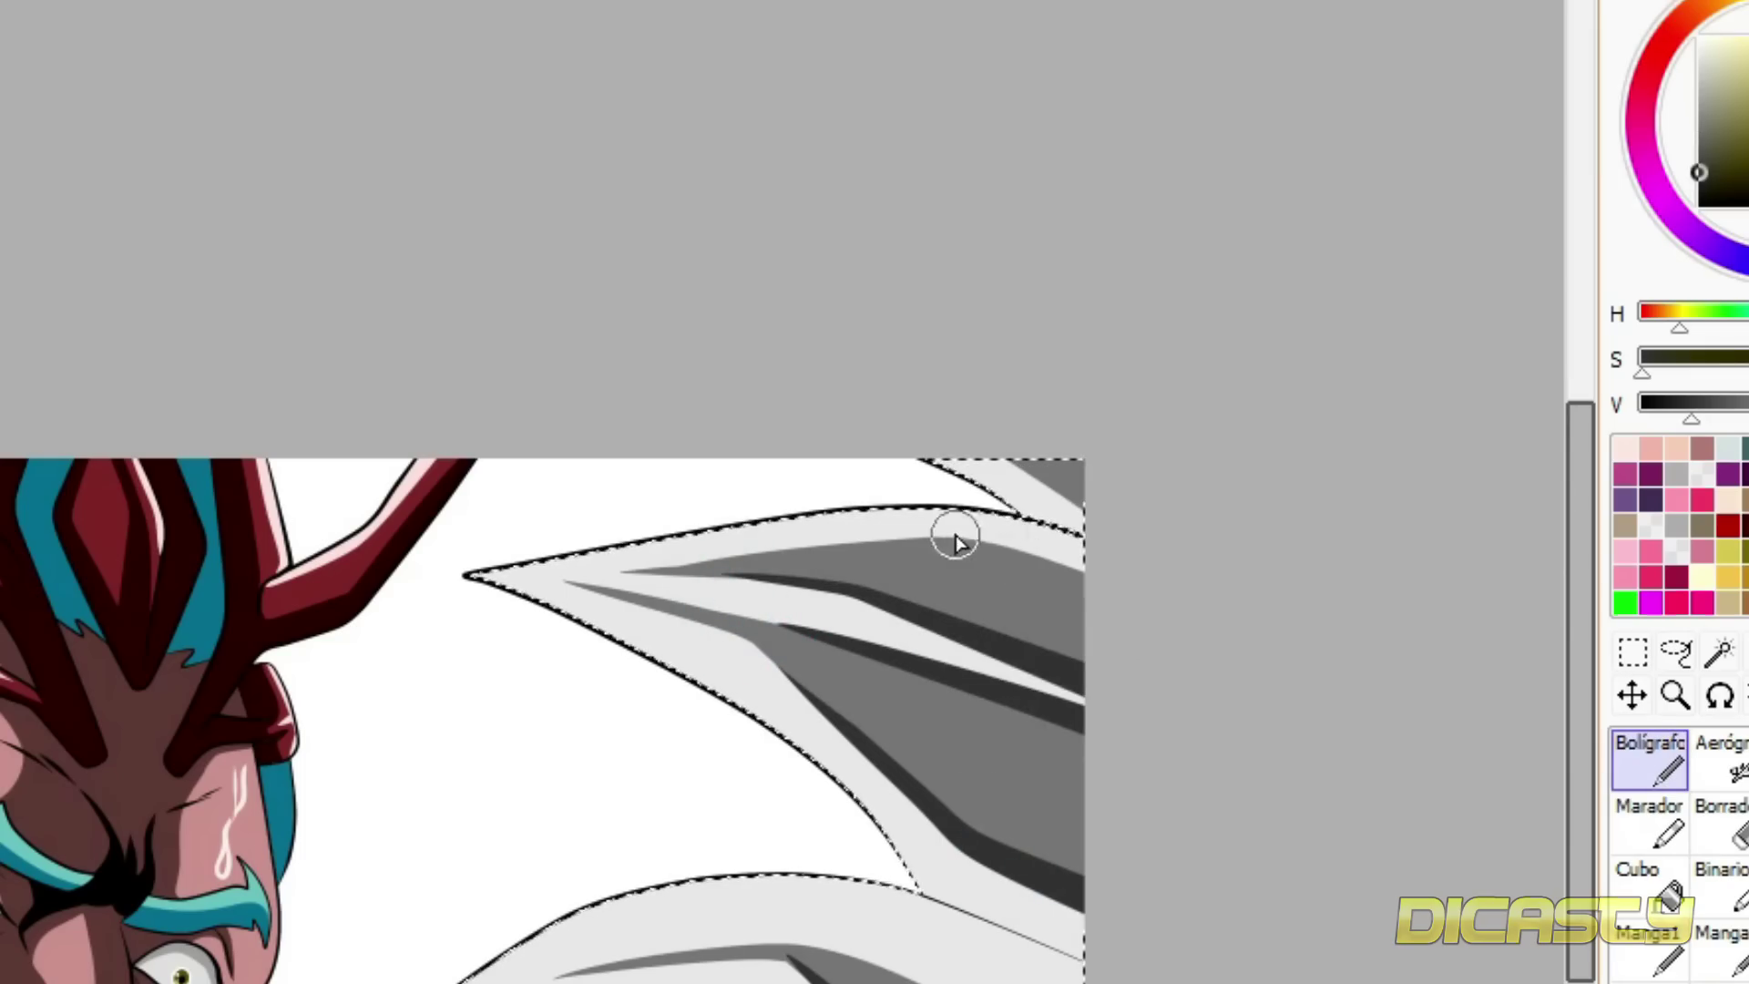
drag(783, 548, 949, 544)
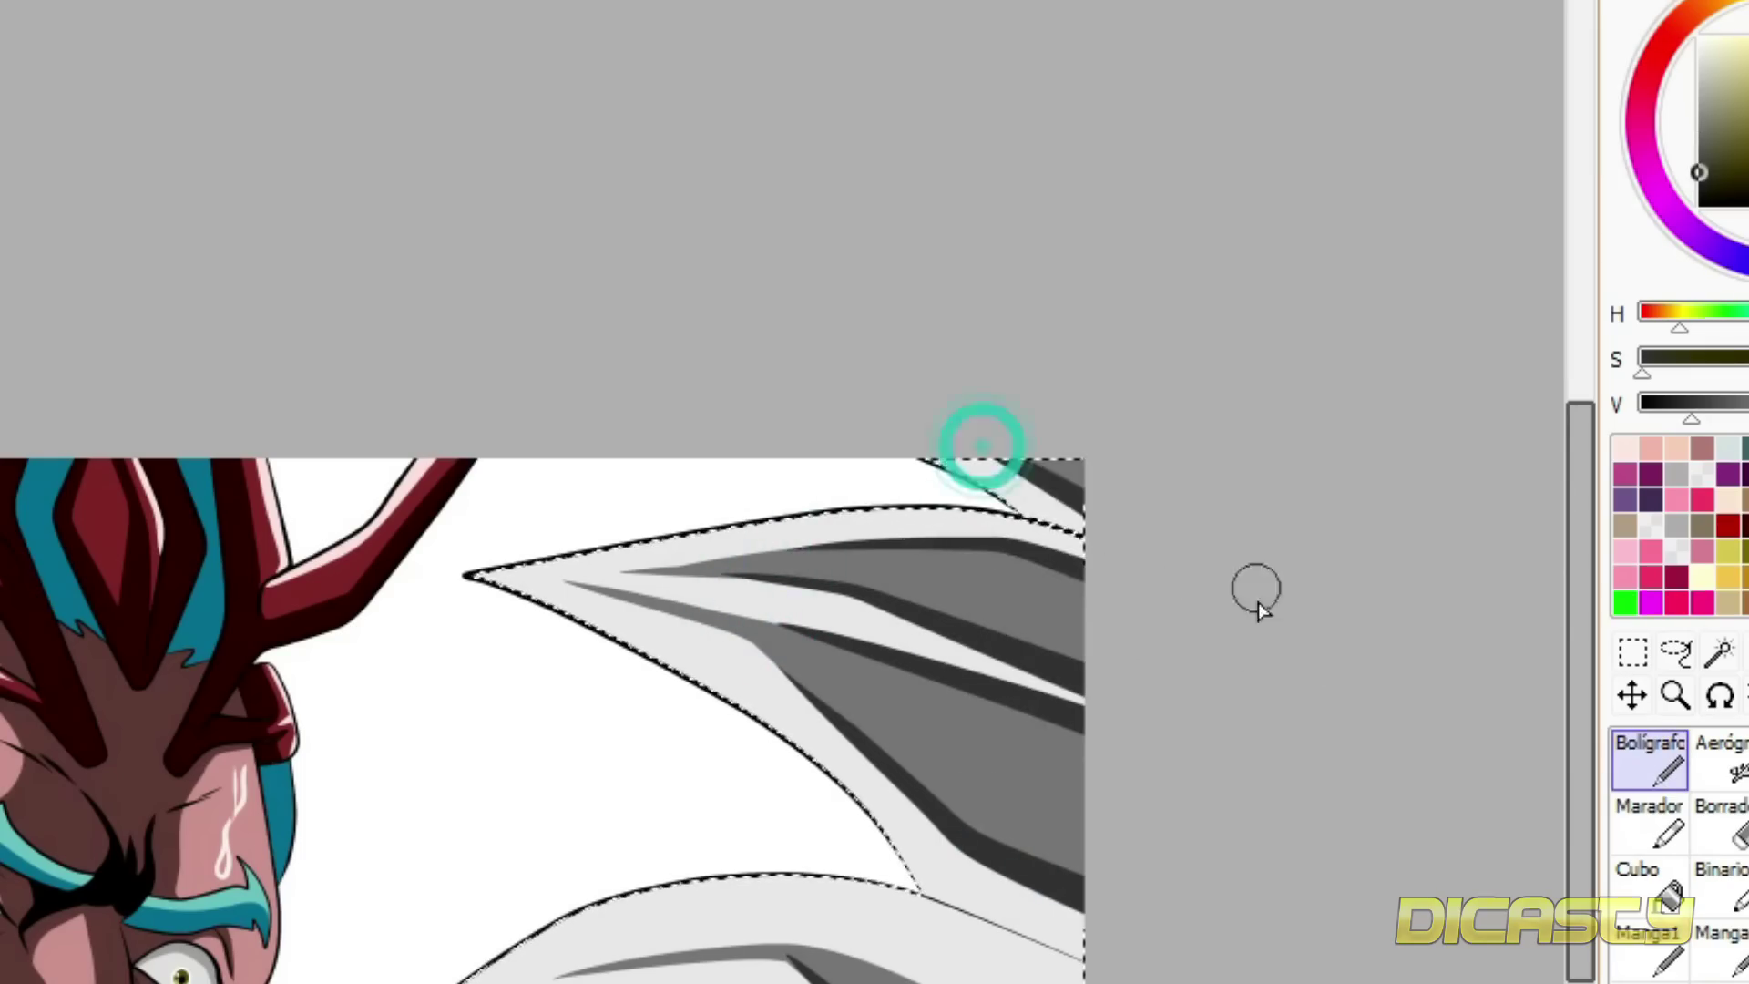
- Clean up the edge of the darker shadow stroke on the middle pointed shape with the adjoining light gray
scroll(1258, 603, down, 5)
alt+click(795, 847)
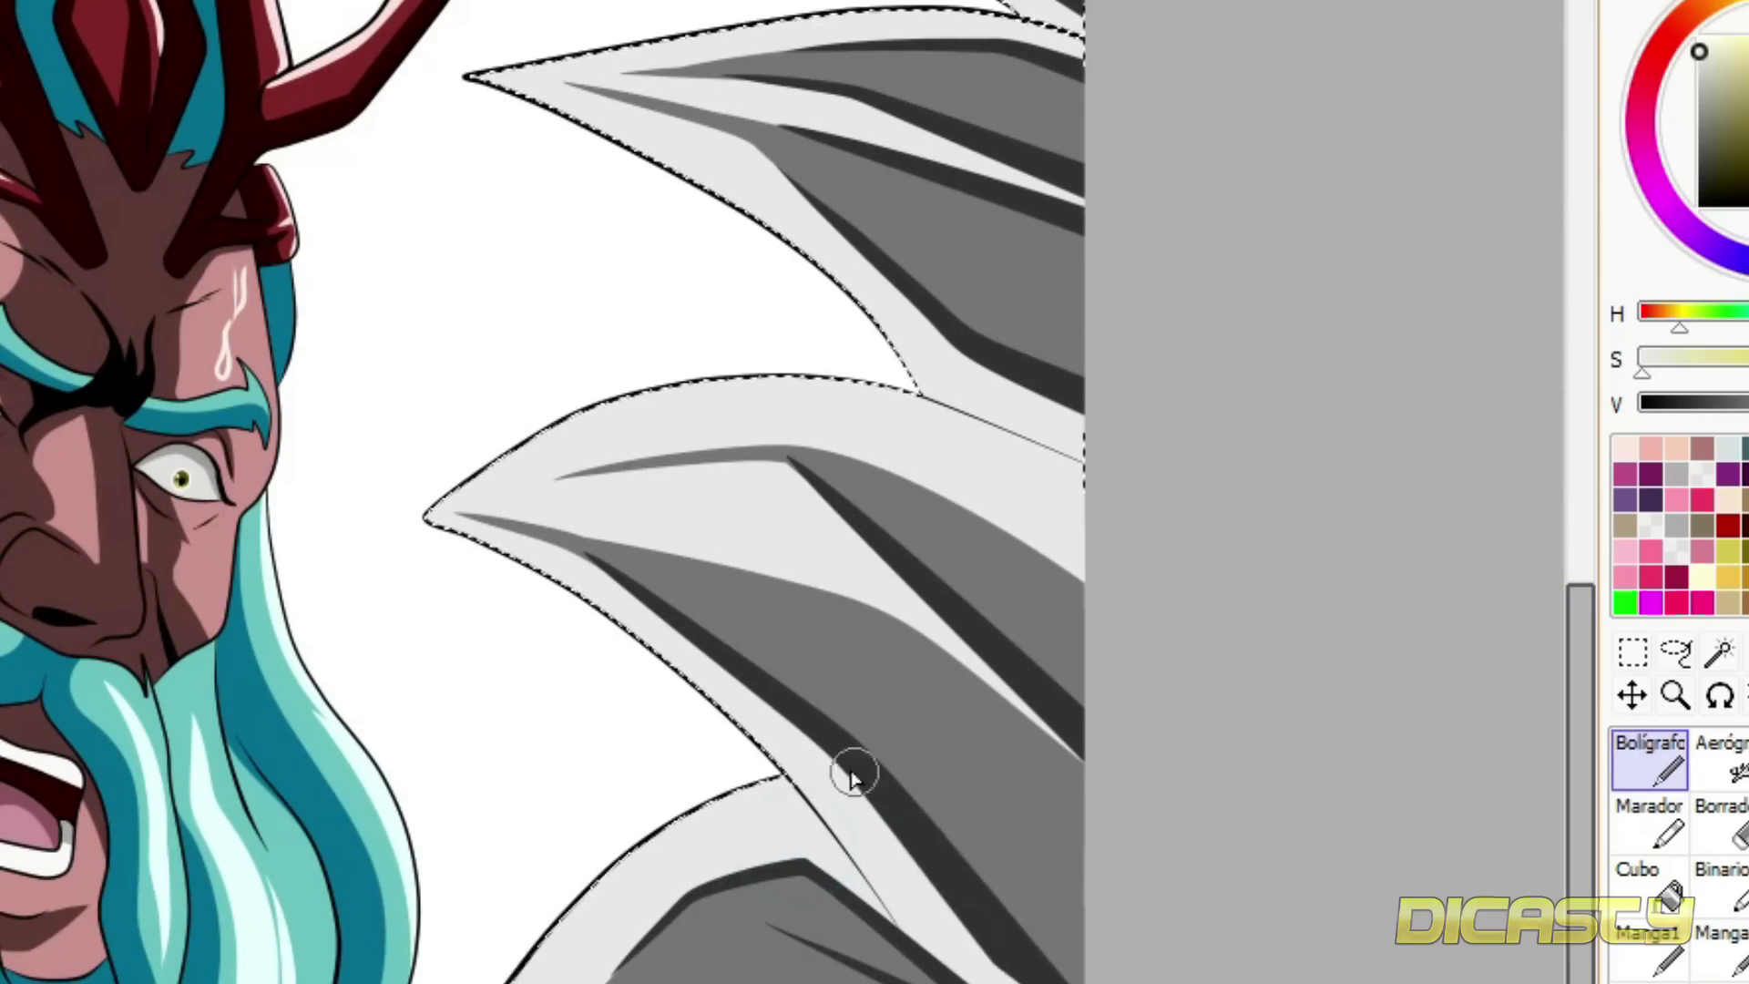
drag(816, 776, 1020, 975)
- Draw thin black detail lines inside the gray shaded areas of the middle pointed shape
alt+click(901, 801)
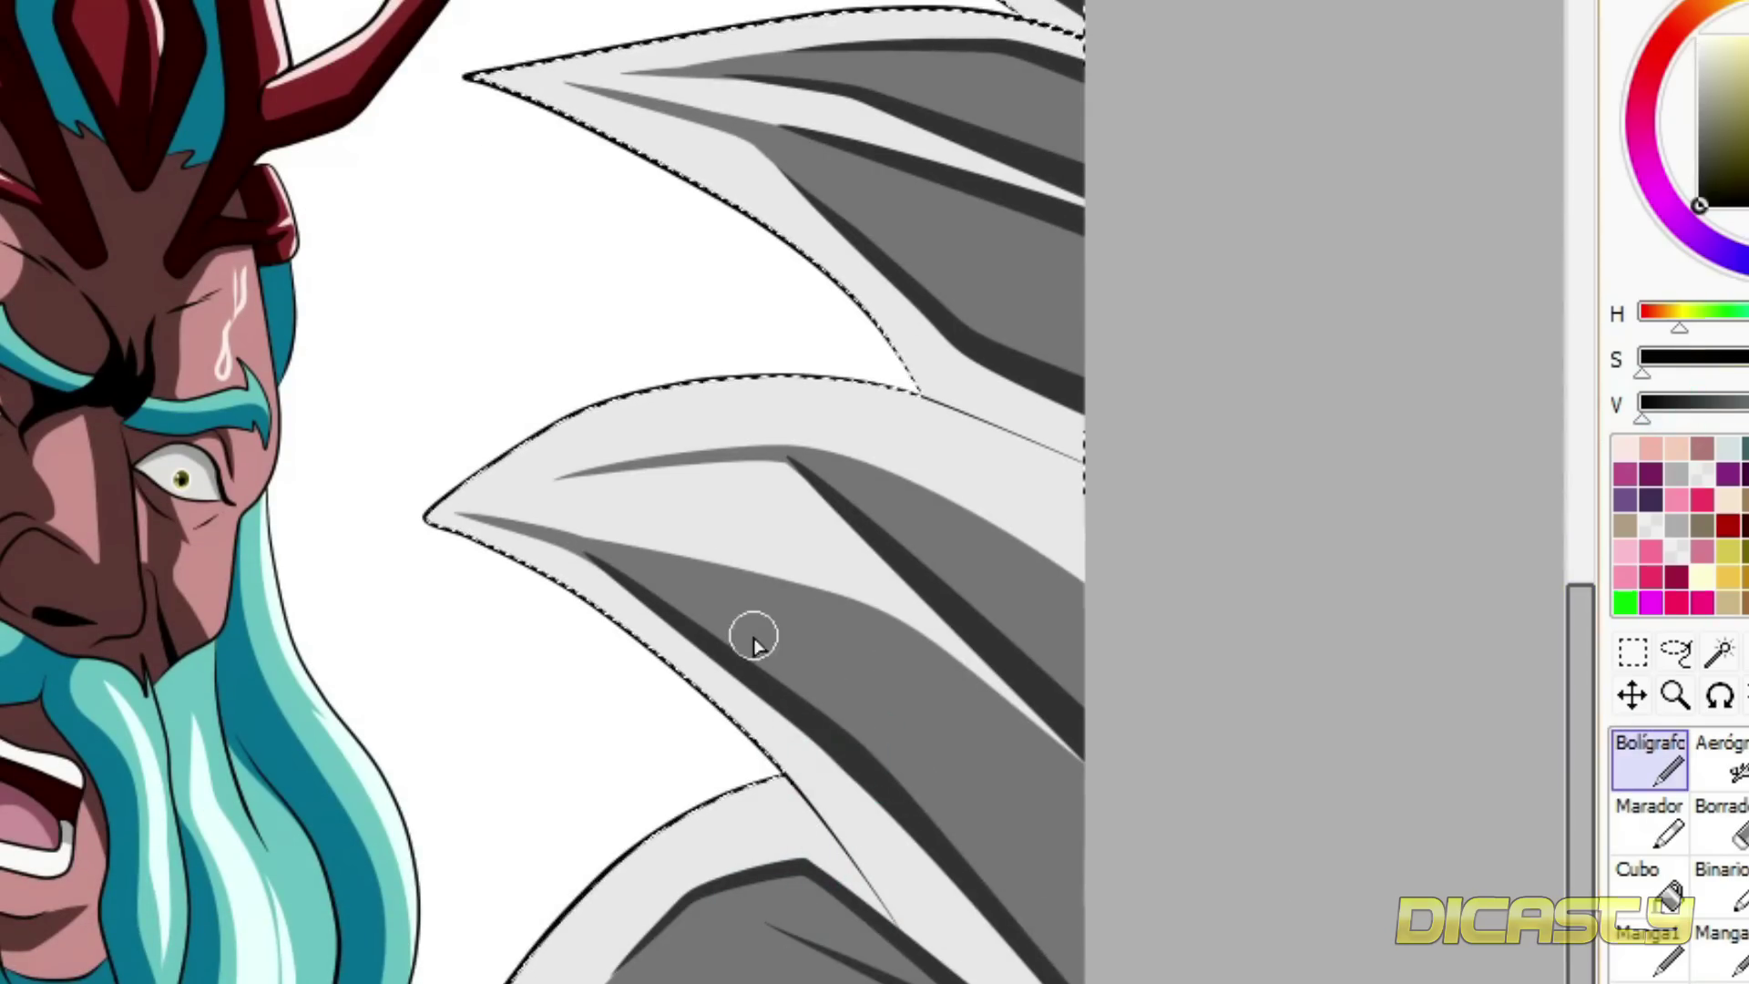
drag(674, 580, 1083, 825)
drag(892, 515, 1082, 654)
drag(956, 482, 1082, 554)
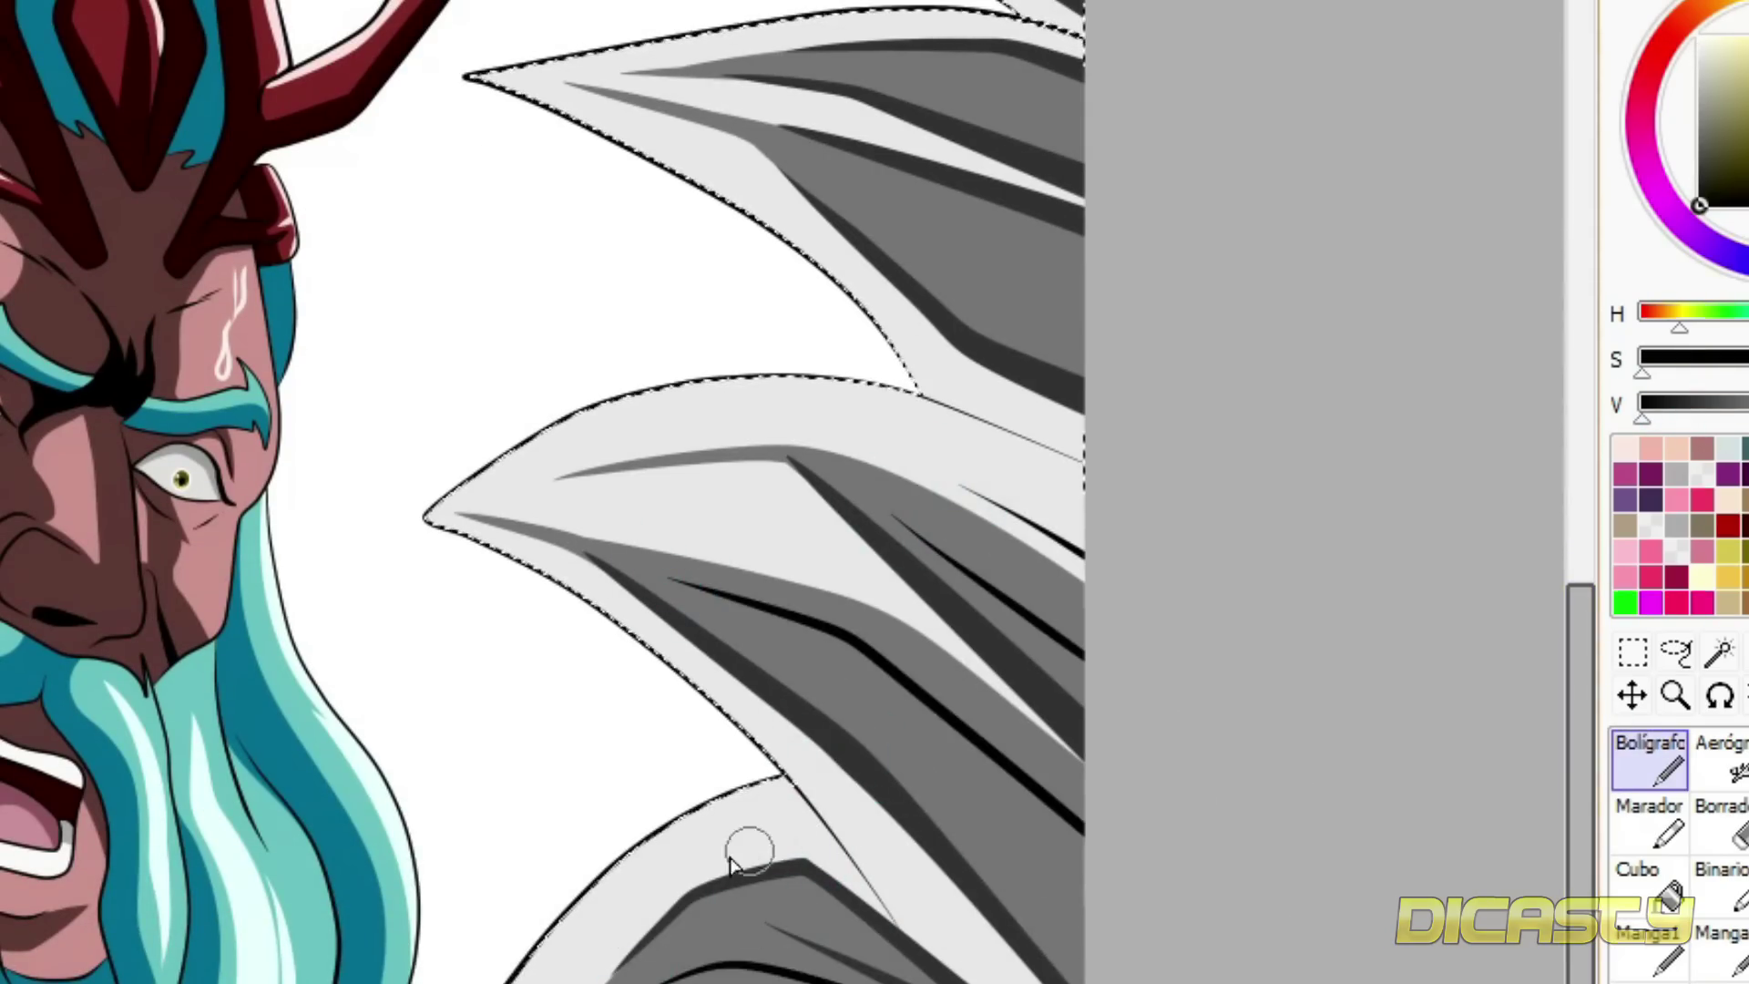
- Add thin black detail lines across the upper and middle pointed shapes, redoing the strokes that miss
scroll(1581, 757, up, 4)
drag(610, 537, 733, 571)
drag(540, 522, 801, 618)
mouse_move(535, 498)
mouse_down()
mouse_move(725, 575)
mouse_move(920, 562)
mouse_up()
key(ctrl+z)
drag(515, 502, 890, 552)
drag(938, 371, 1057, 446)
key(ctrl+z)
drag(577, 861, 1084, 918)
key(ctrl+z)
mouse_move(612, 859)
mouse_down()
mouse_move(828, 847)
mouse_move(1084, 921)
mouse_up()
- Paint over the stray white line below the hair strand beside the ear with the surrounding hair colors
scroll(1188, 571, down, 2)
scroll(1096, 826, up, 1)
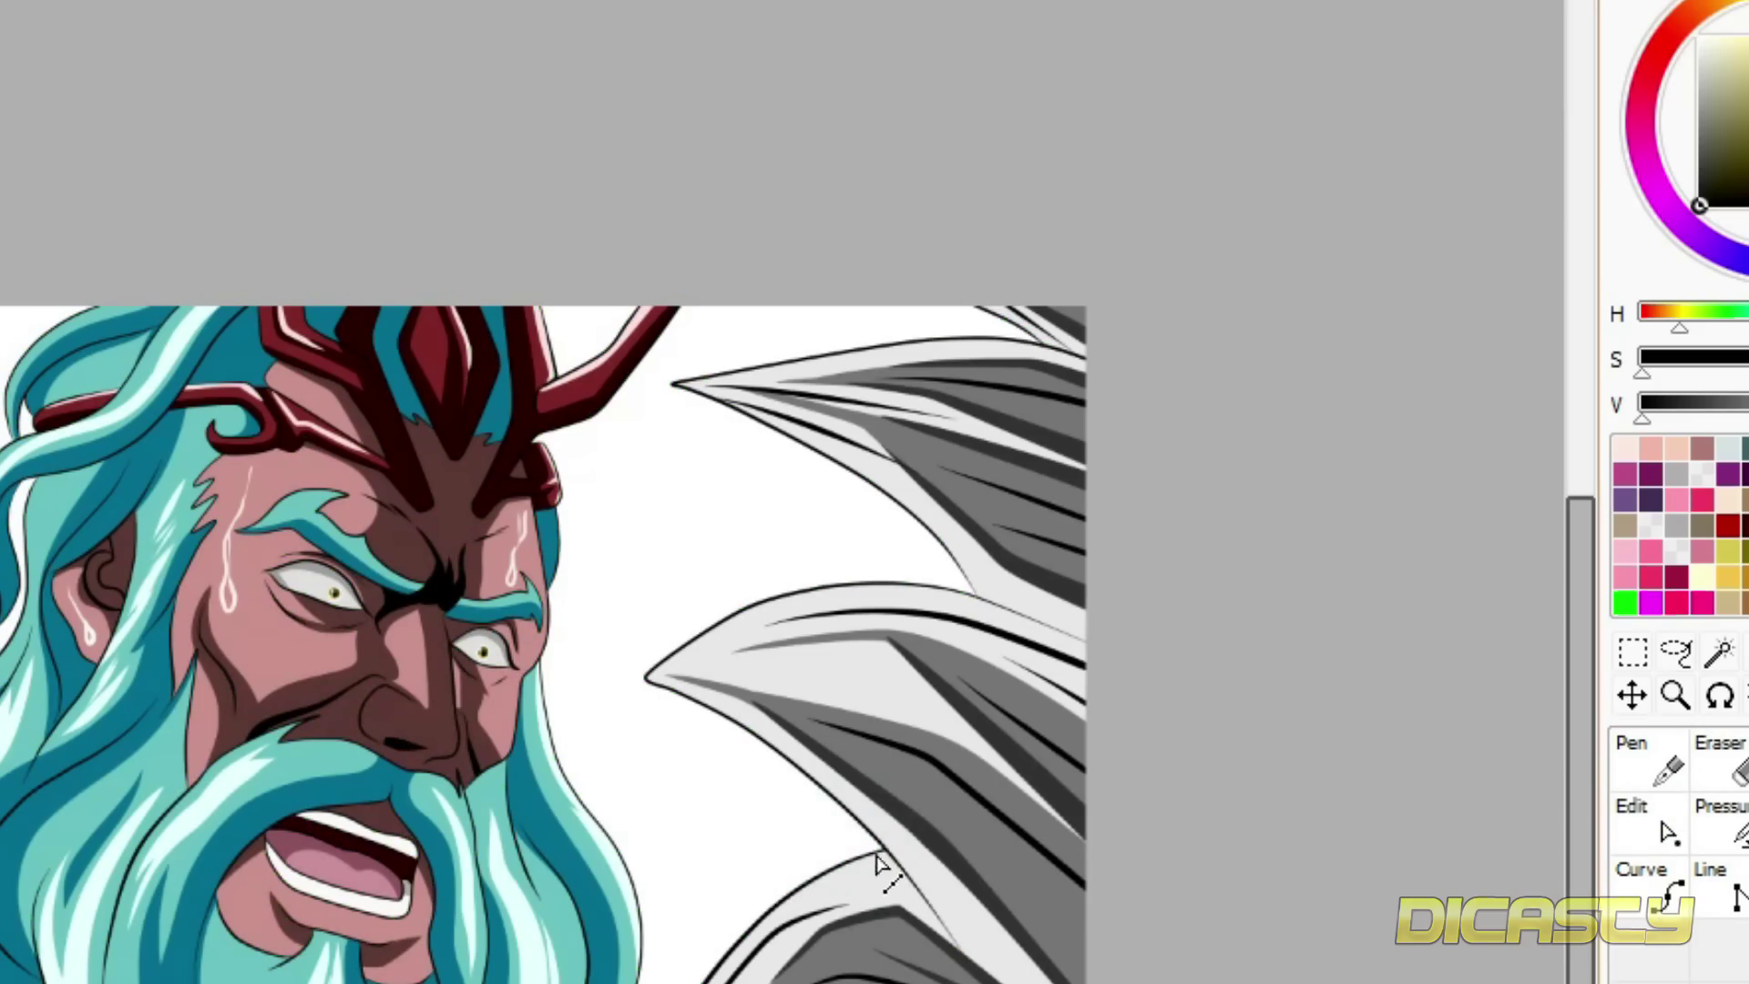
scroll(321, 372, up, 1)
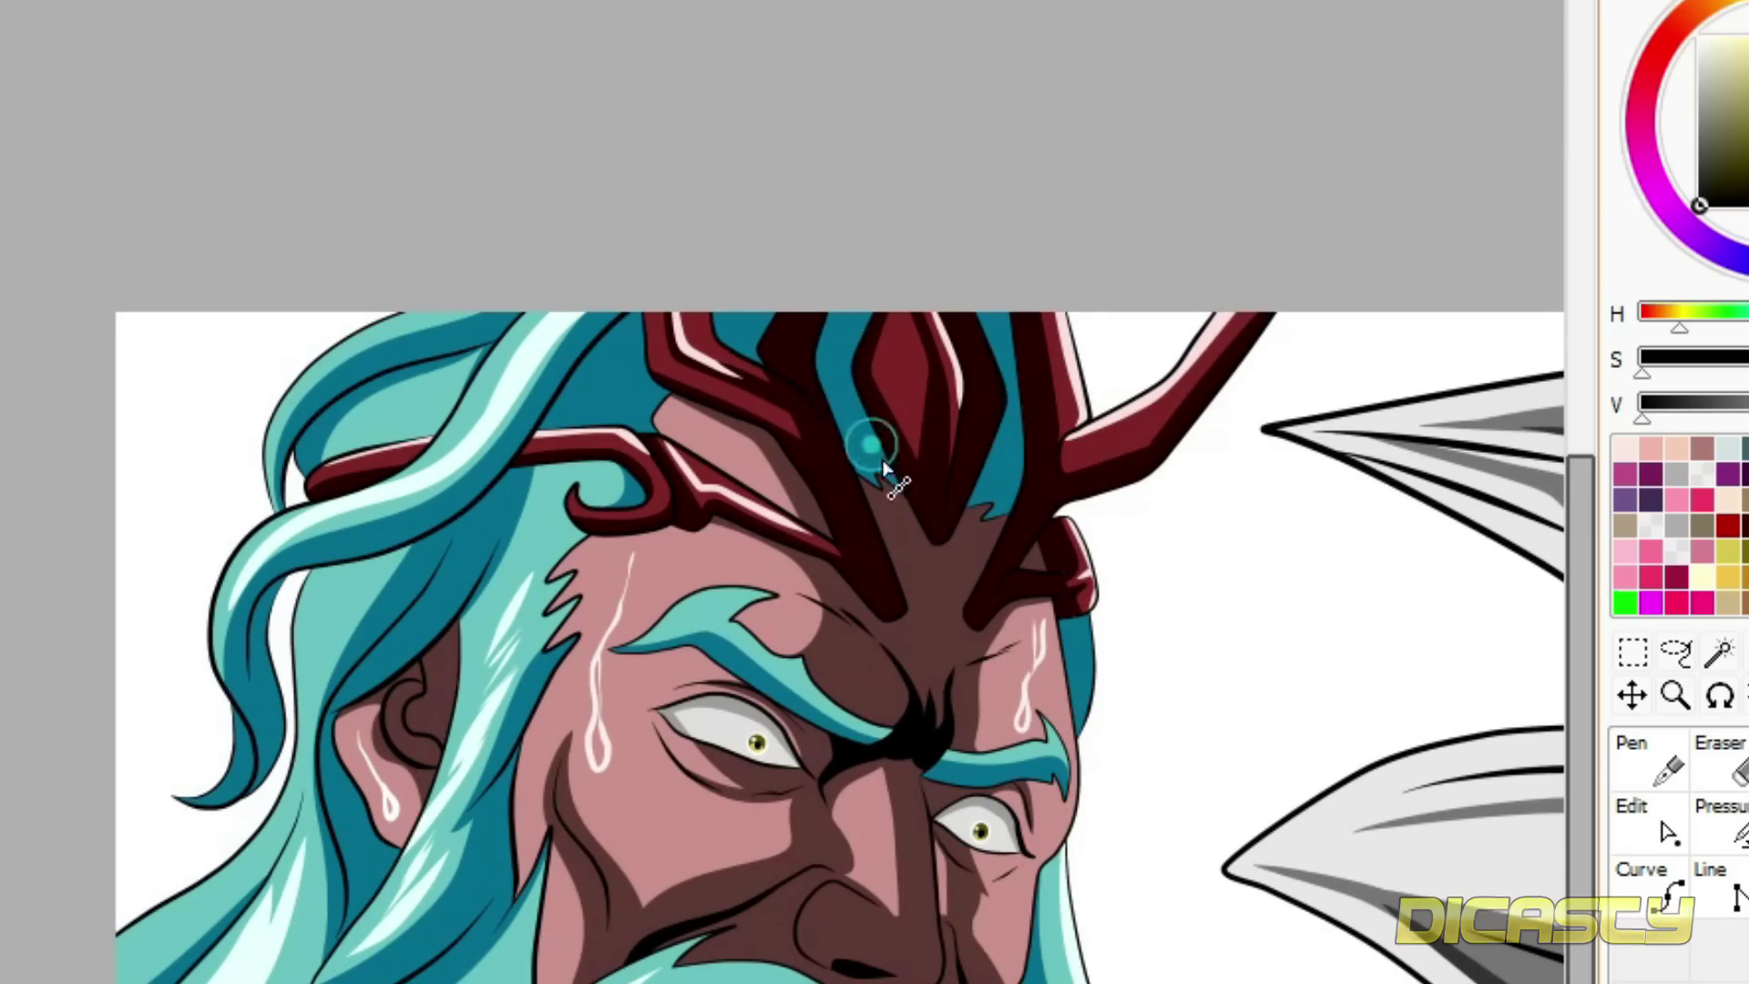
scroll(784, 492, up, 2)
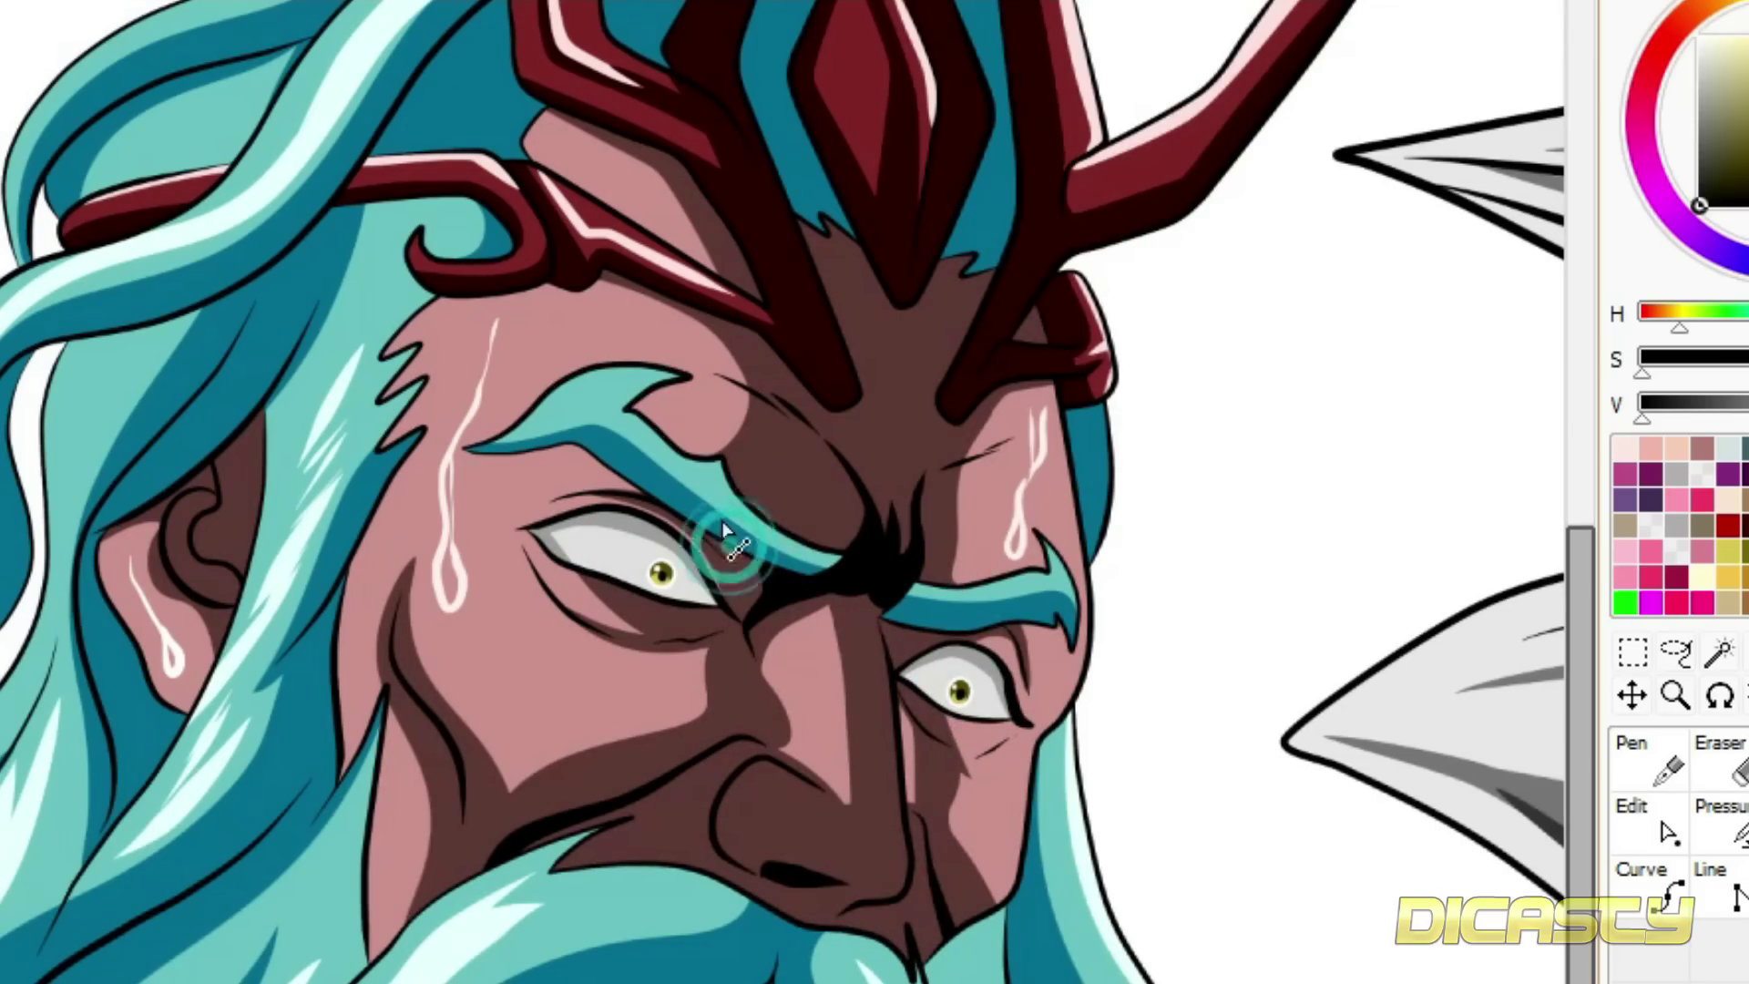
scroll(137, 578, up, 2)
click(394, 734)
click(1640, 806)
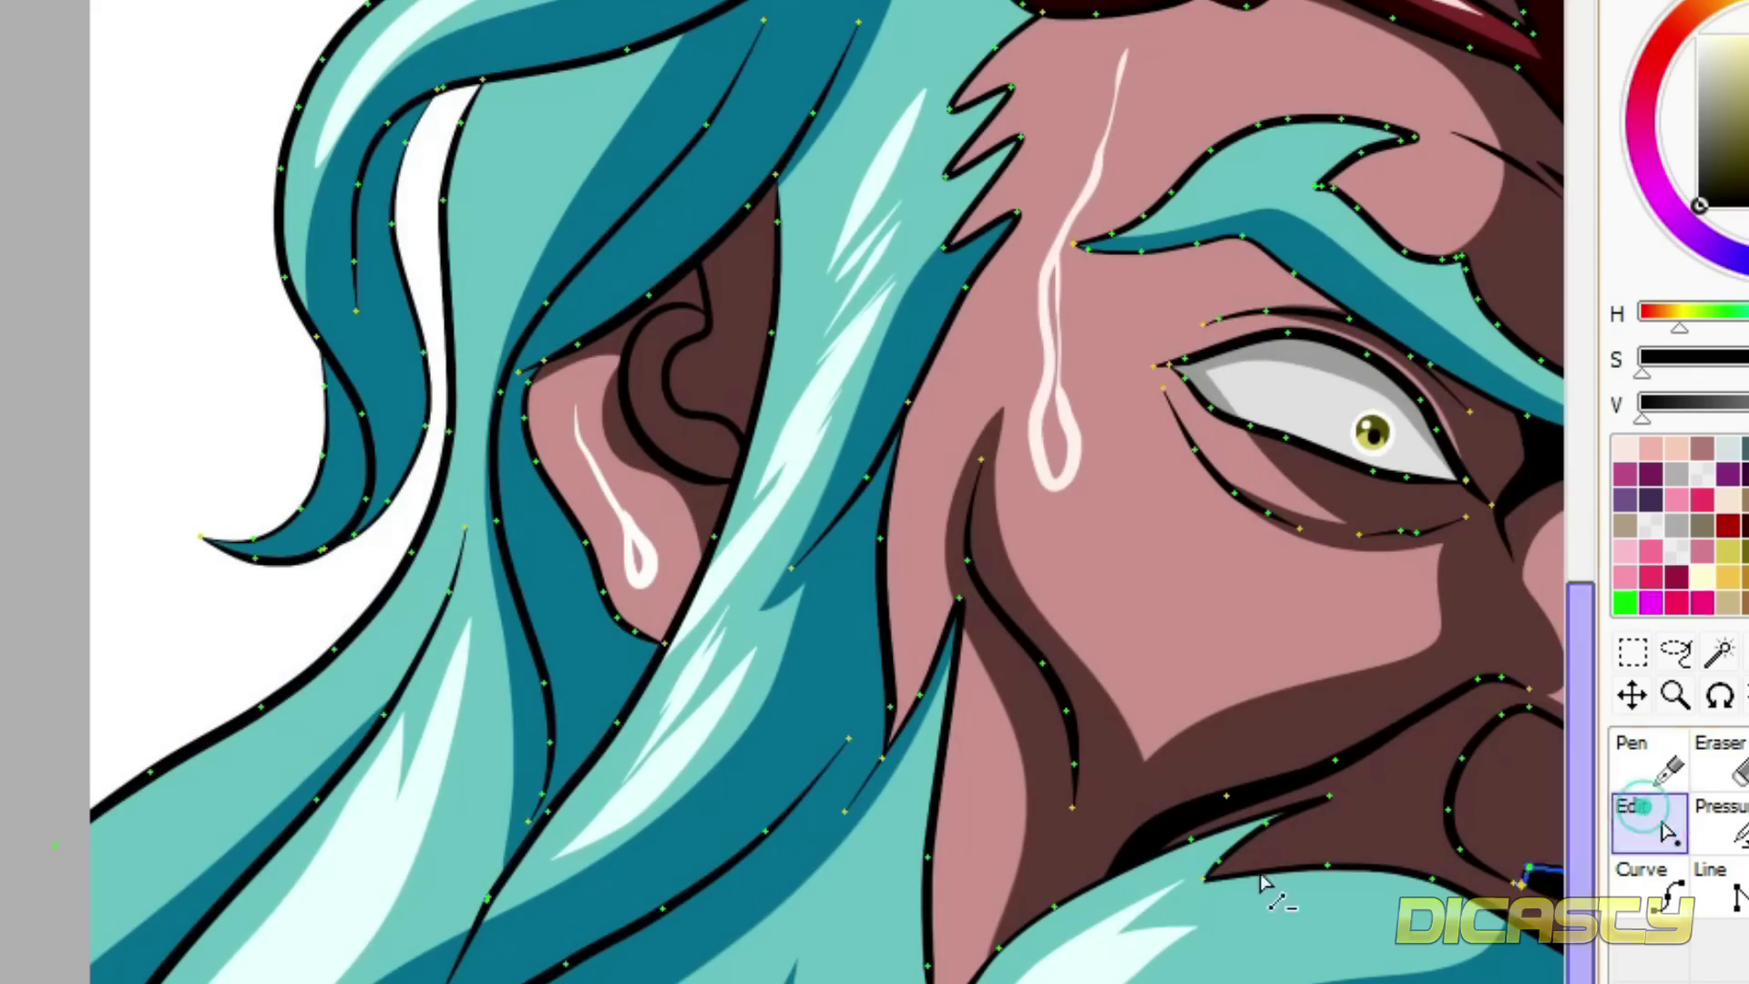
scroll(453, 915, up, 2)
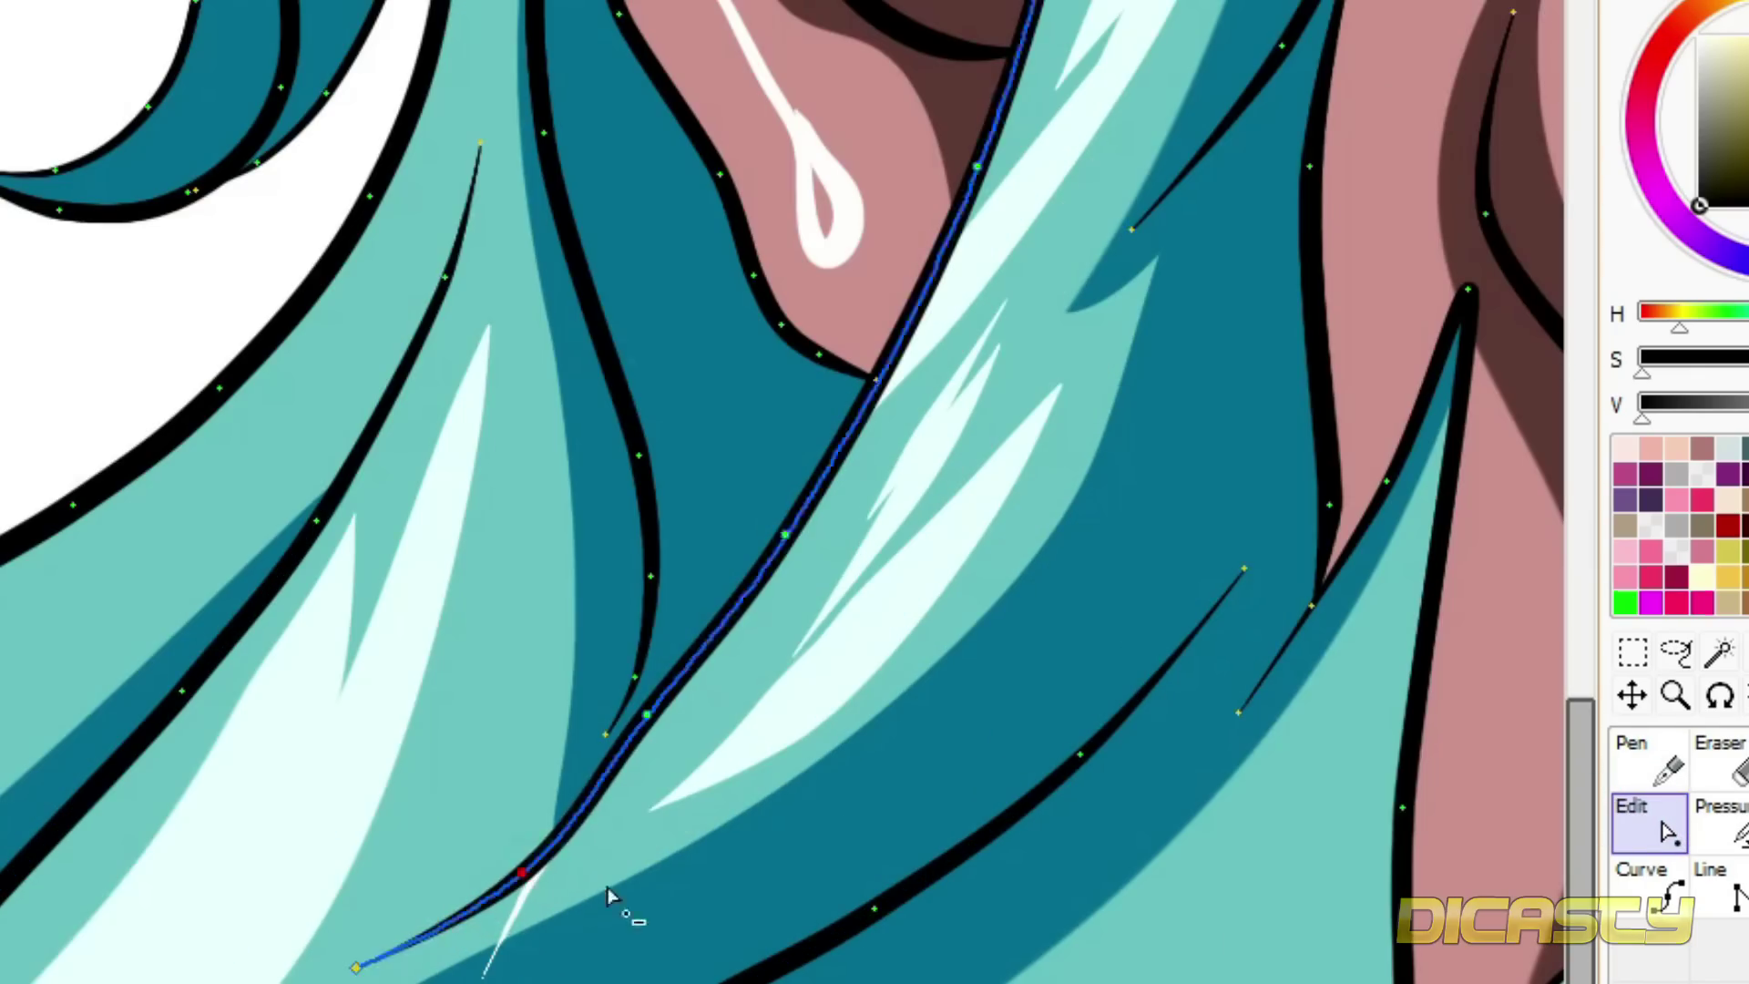
scroll(405, 952, up, 3)
right_click(593, 508)
scroll(786, 855, up, 2)
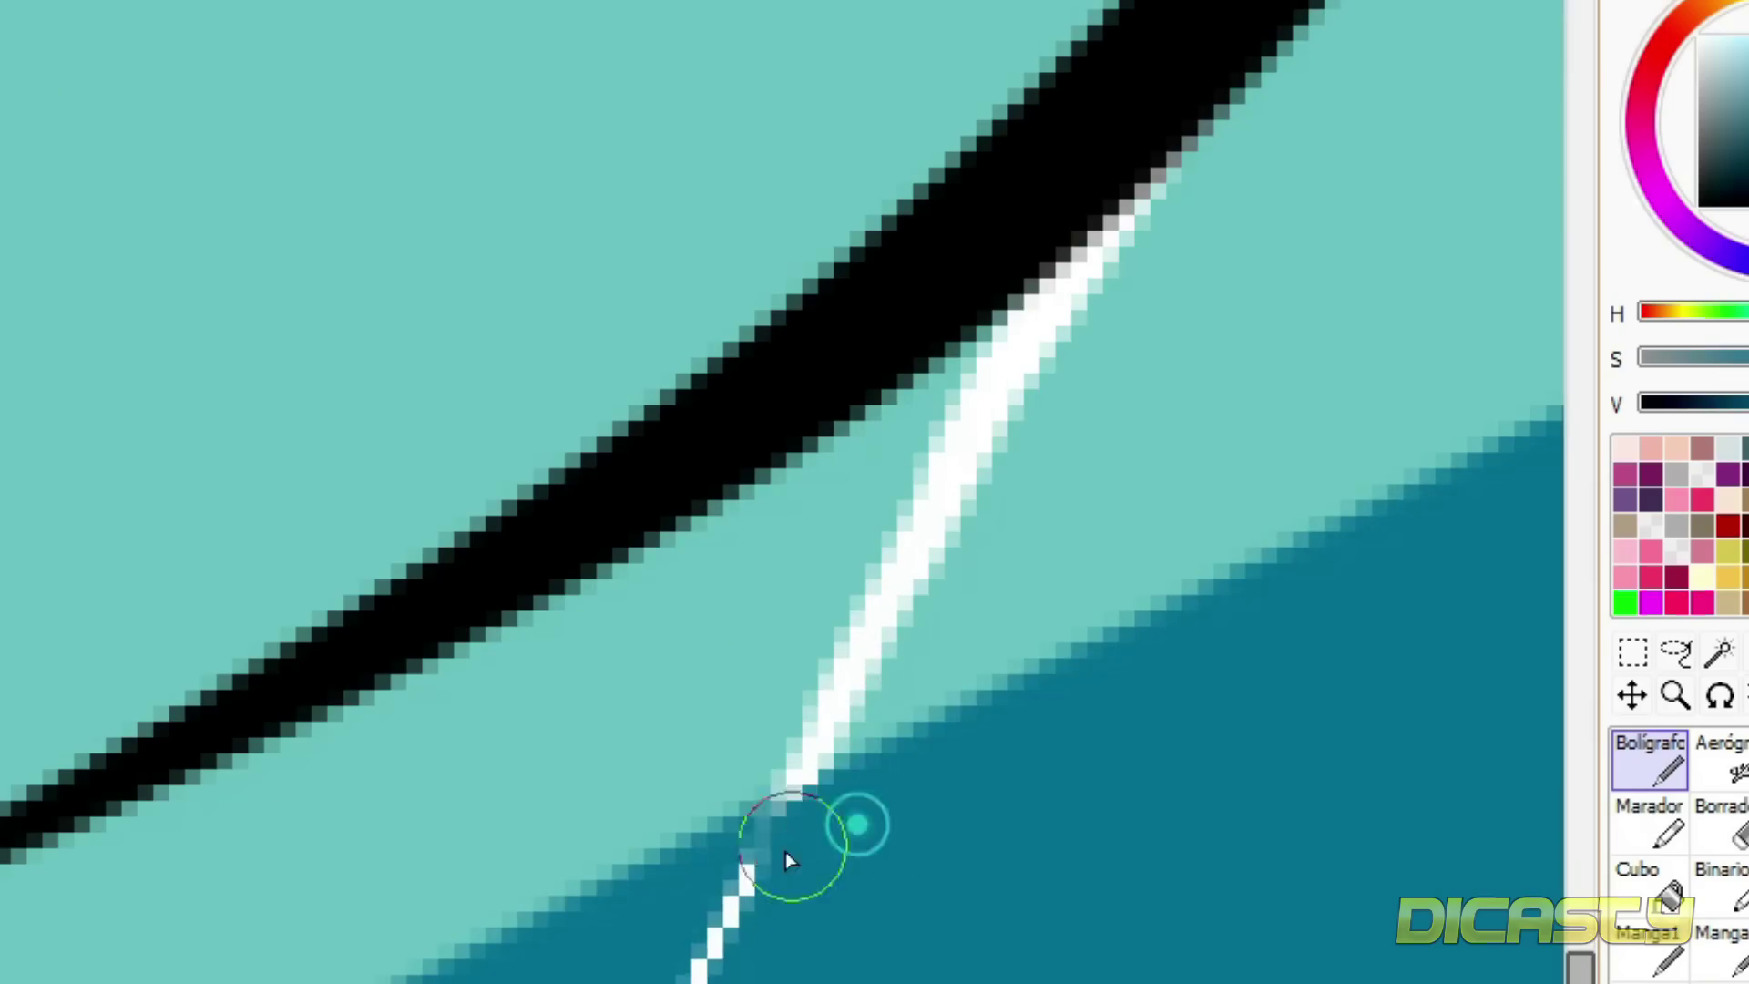
key(ctrl+z)
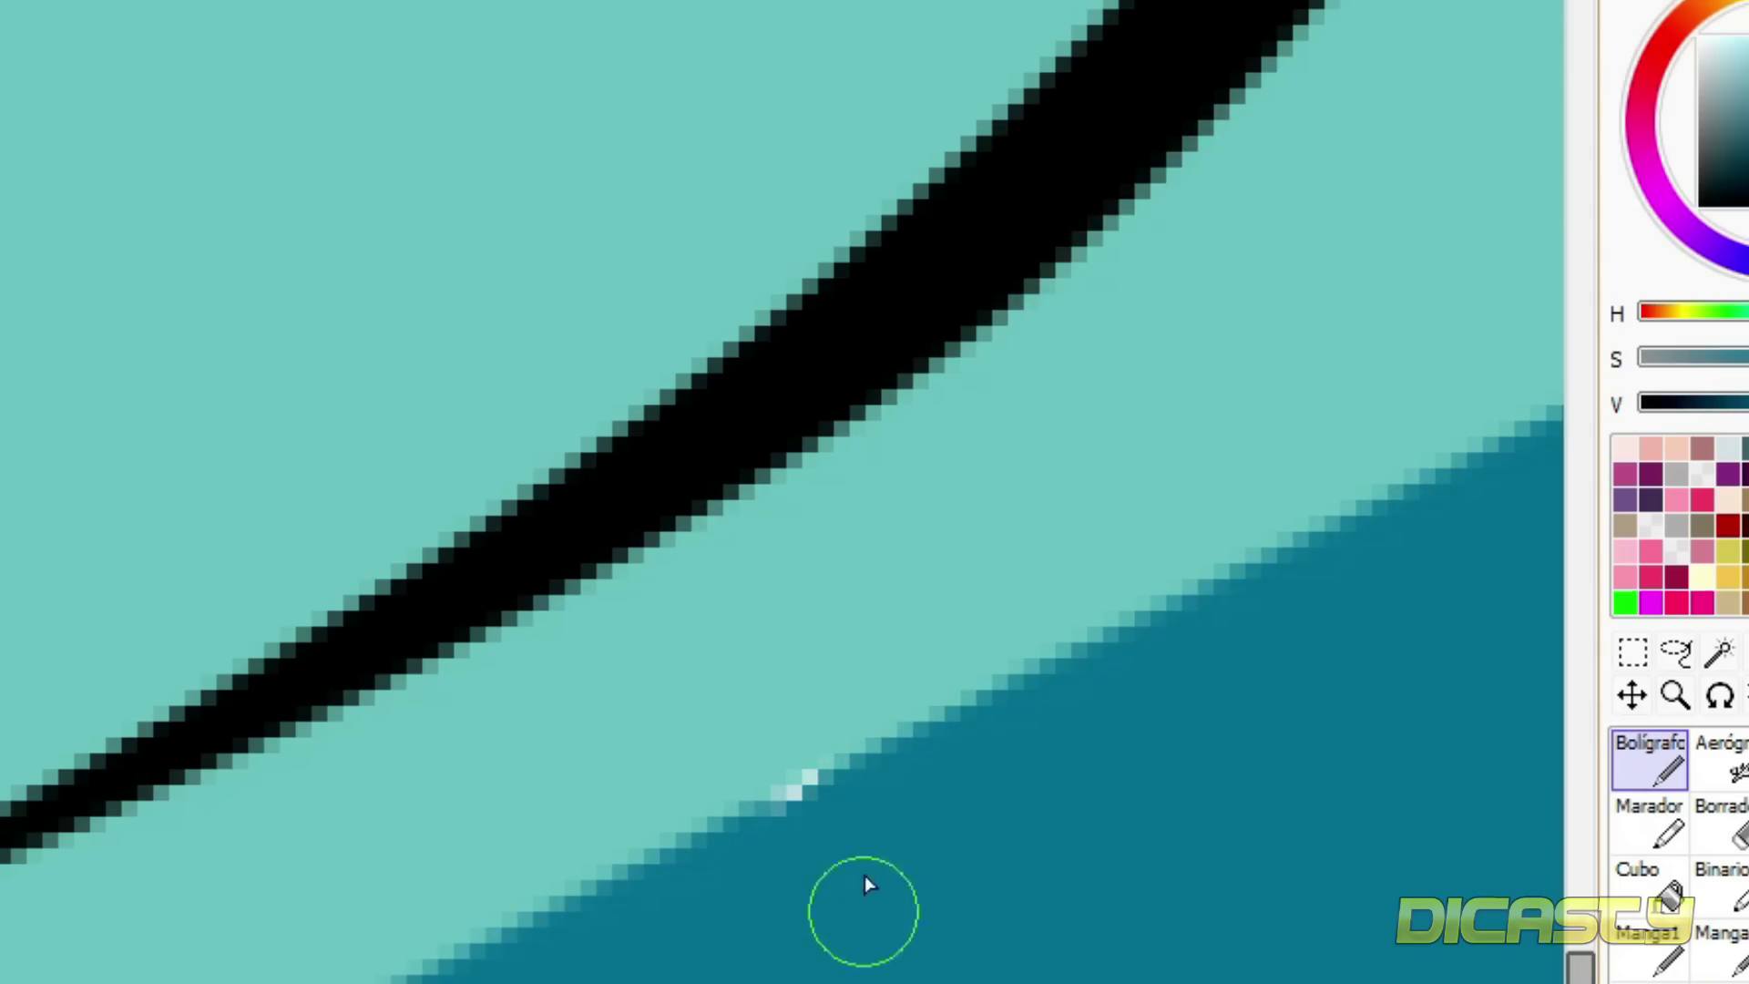
scroll(866, 847, up, 1)
- Examine the crown, eyebrows, eyes and face up close for remaining flaws, and check the whole drawing
scroll(582, 915, down, 6)
scroll(925, 609, down, 1)
scroll(926, 610, up, 2)
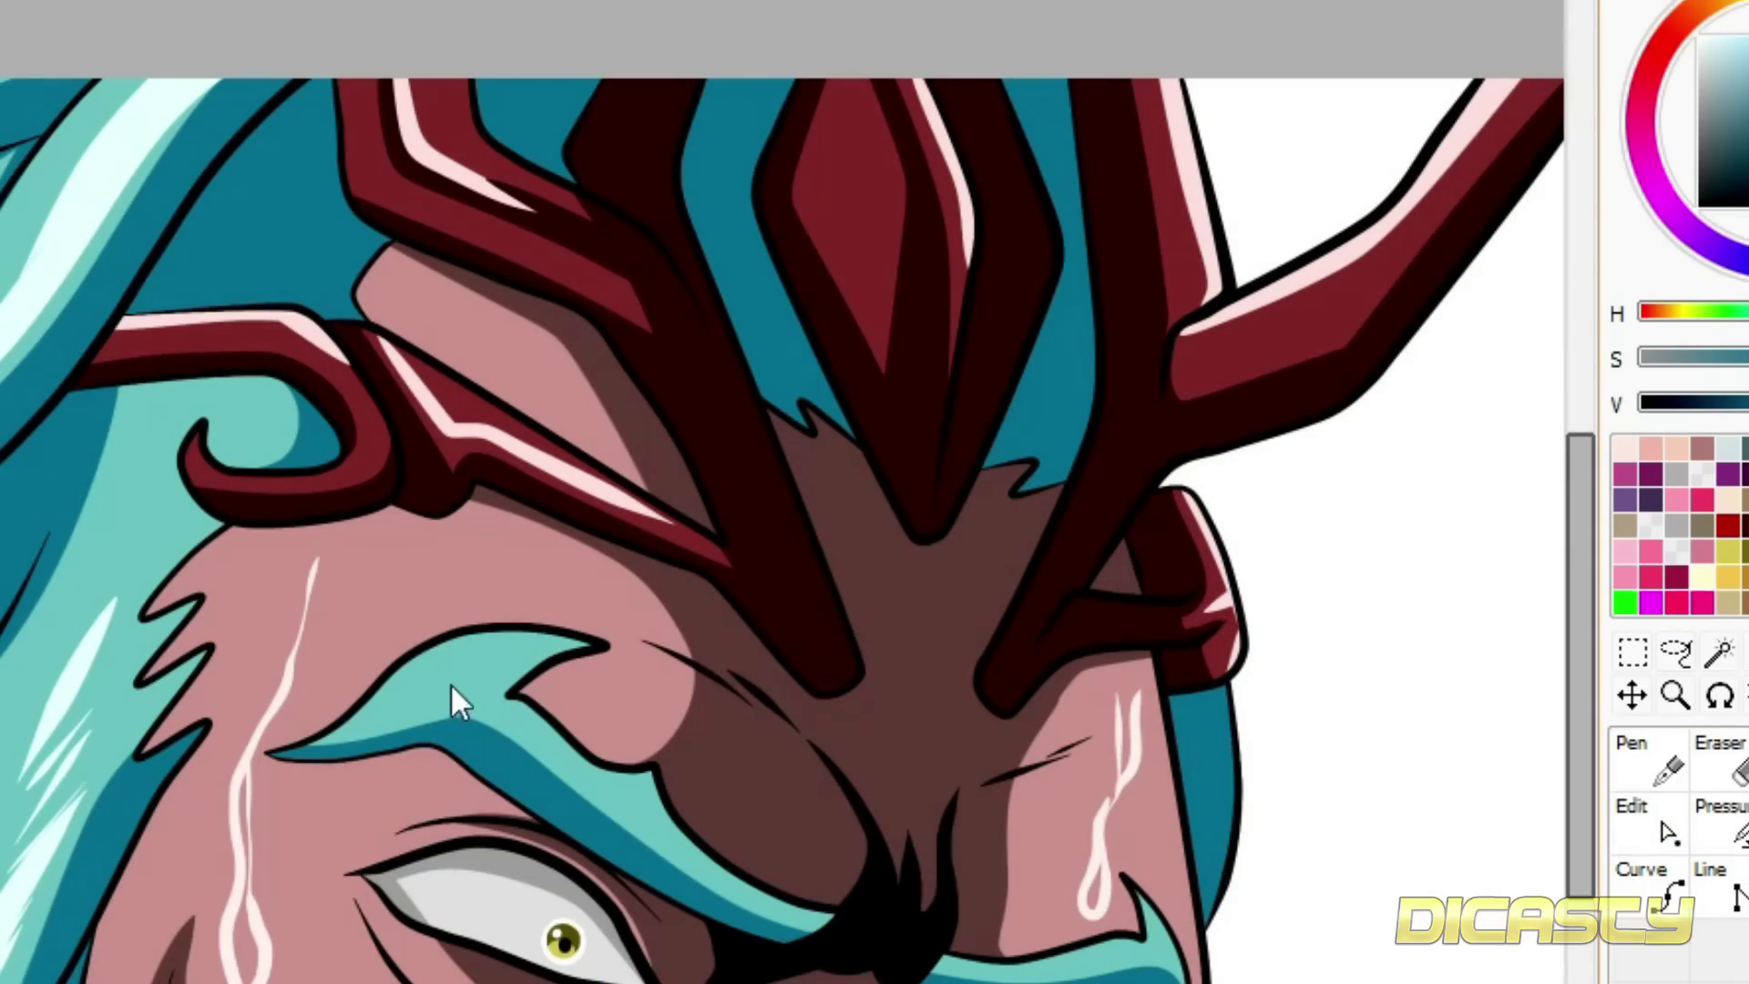
scroll(532, 292, down, 1)
scroll(893, 693, up, 2)
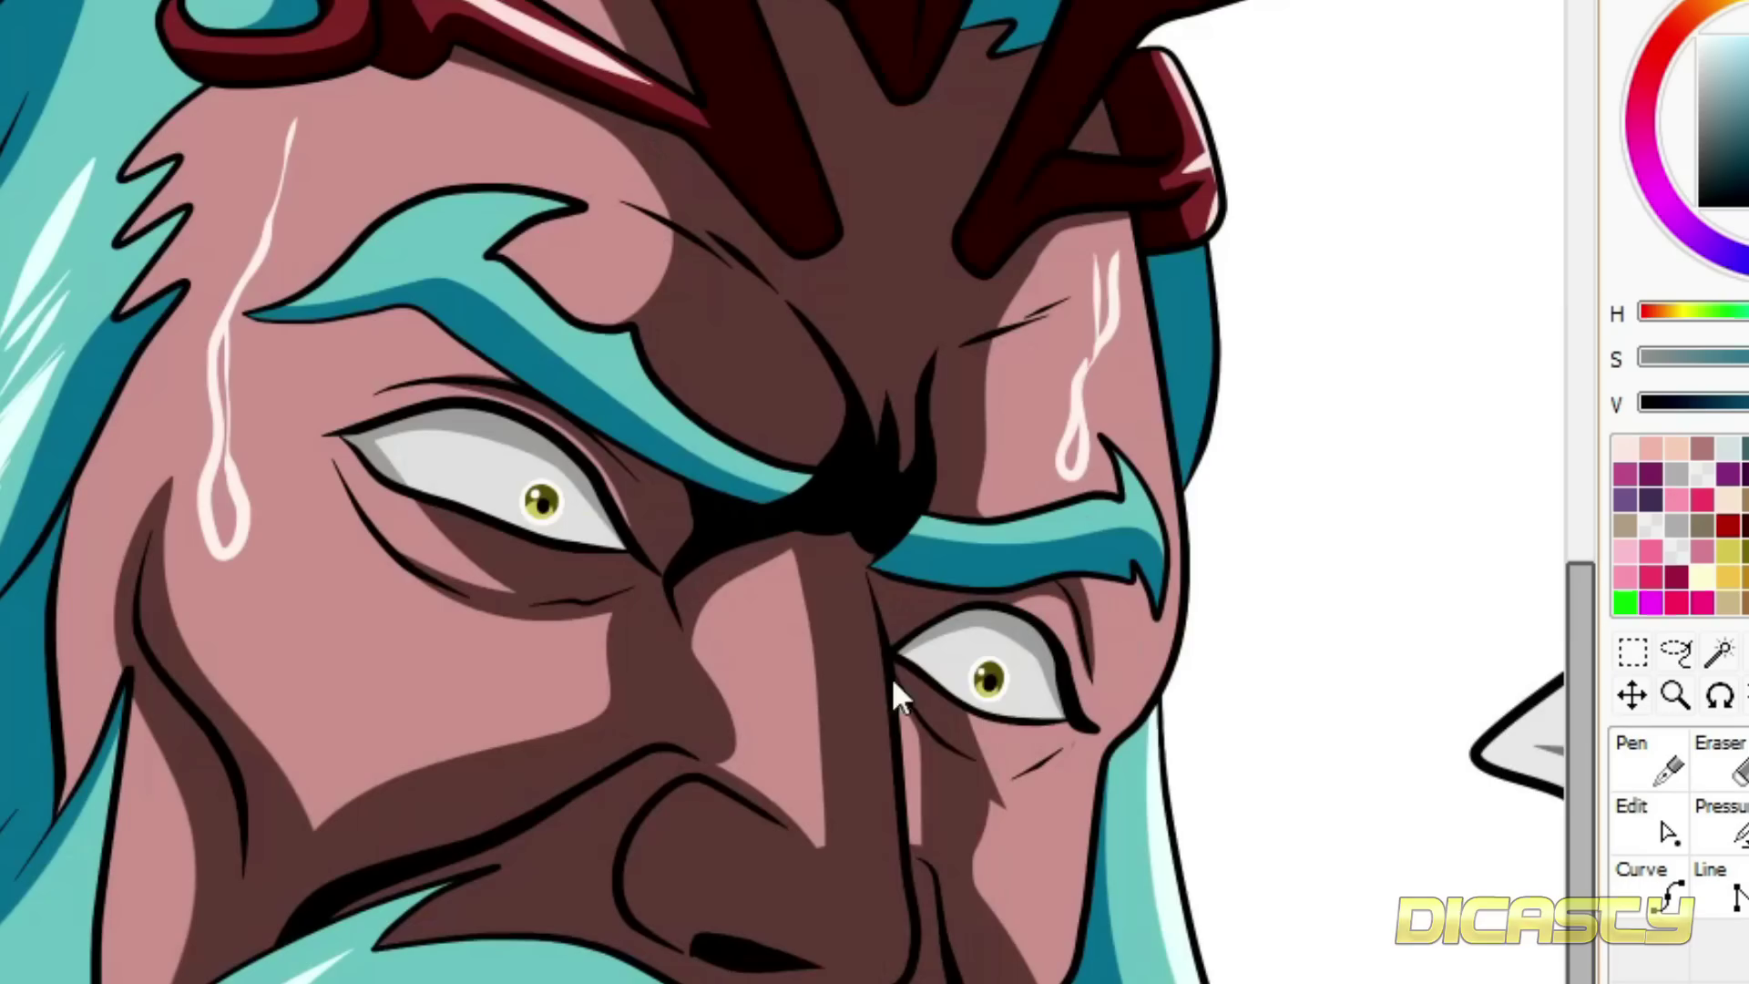
scroll(233, 772, down, 3)
scroll(679, 817, up, 3)
scroll(702, 809, down, 3)
scroll(405, 814, up, 3)
click(468, 608)
click(622, 583)
click(861, 467)
scroll(892, 428, down, 1)
scroll(898, 401, down, 2)
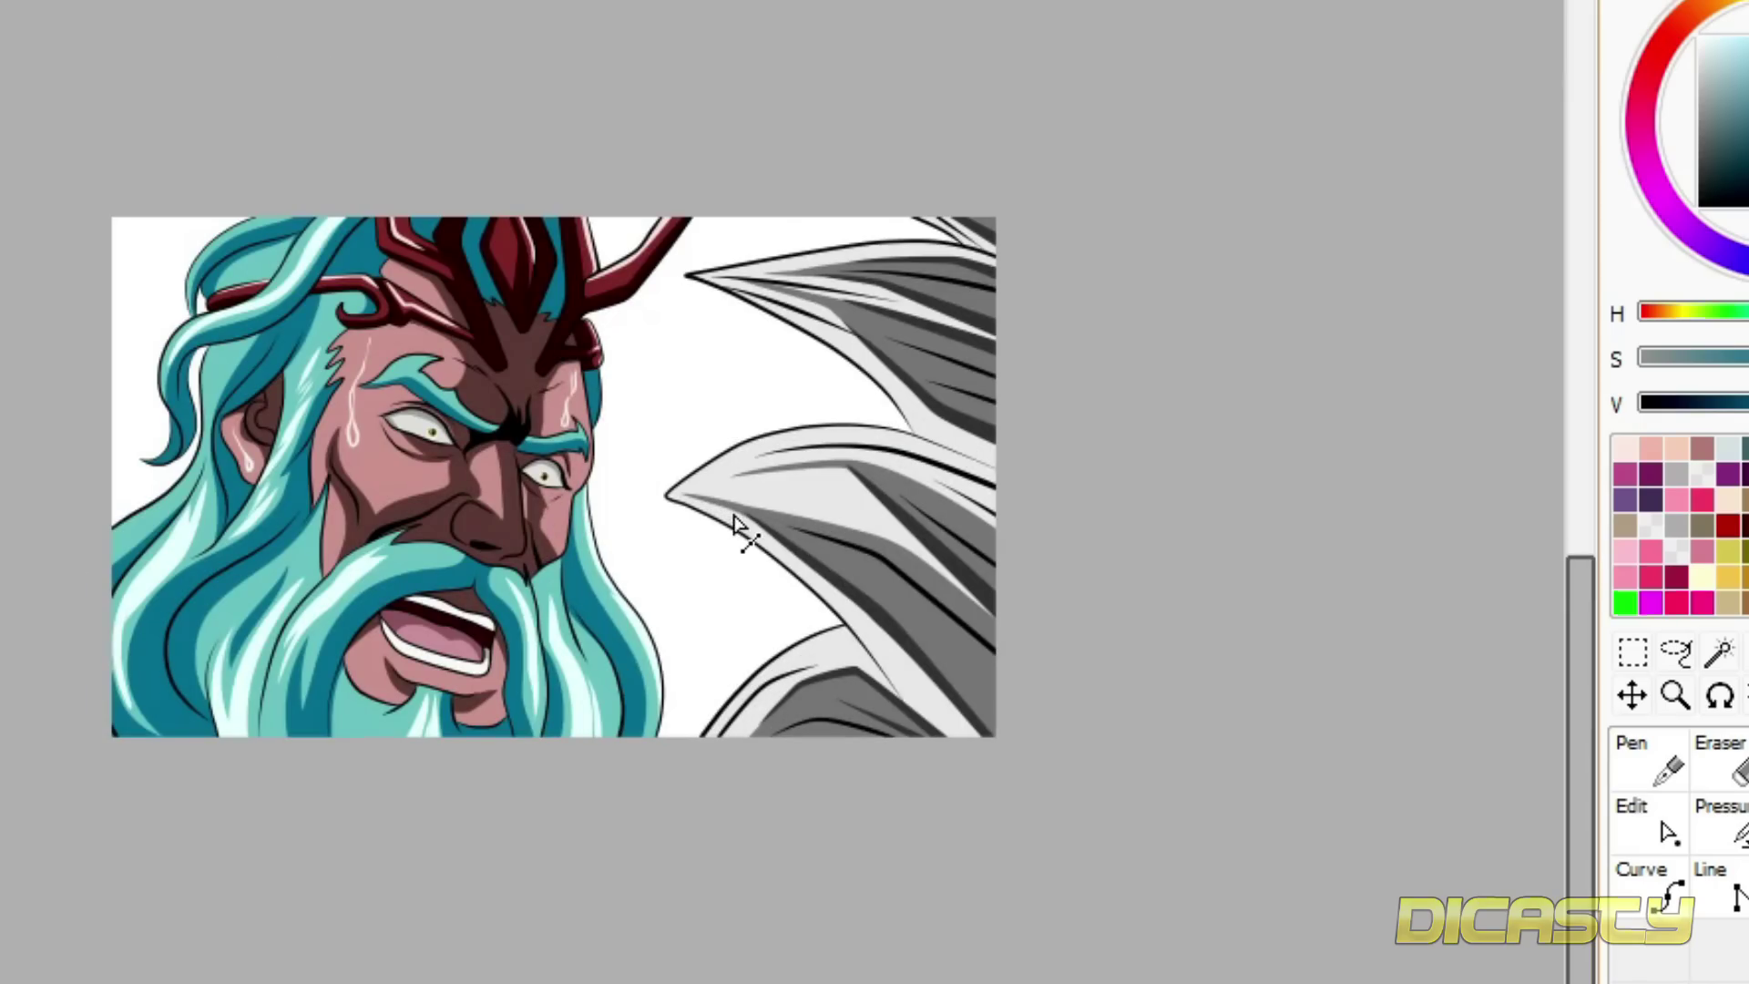